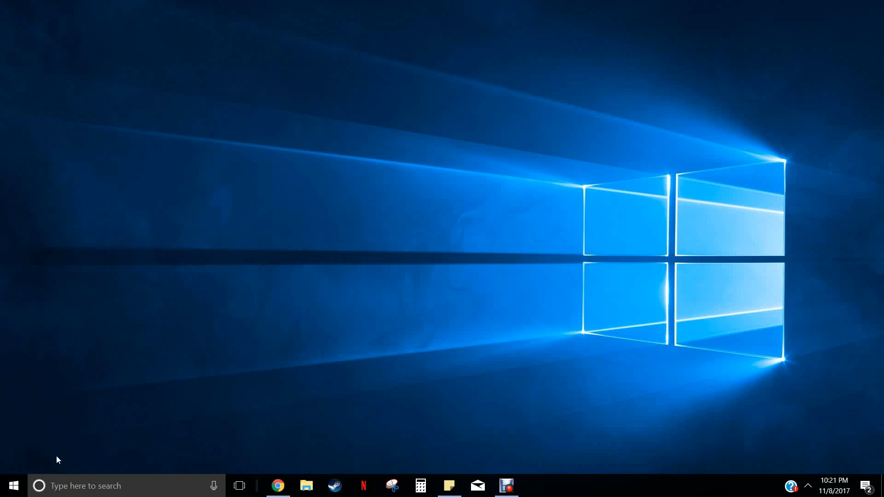
# Launch STAR-CCM+ 11.06.010-R8 and create a new simulation.
pyautogui.click(73, 486)
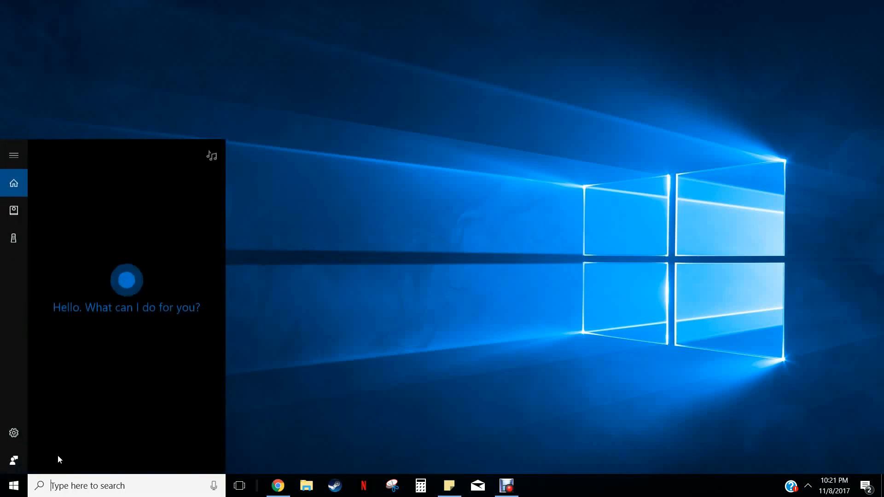
pyautogui.write('star')
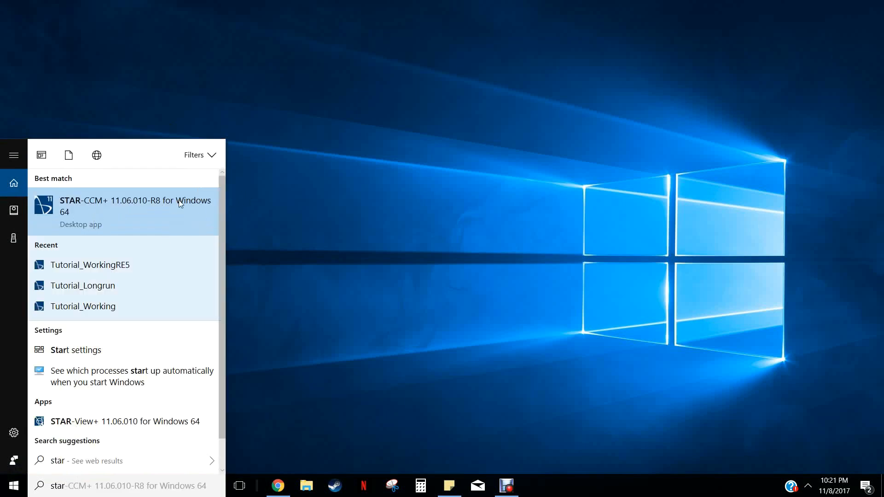
pyautogui.click(151, 215)
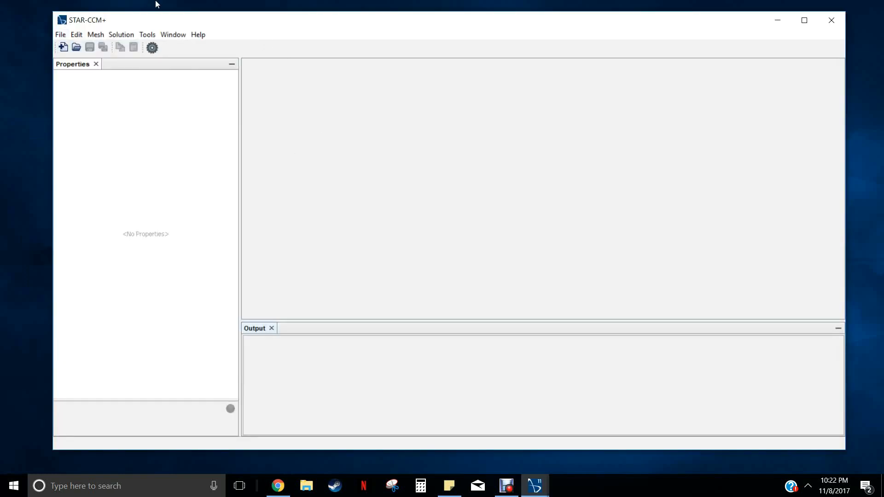
pyautogui.click(63, 36)
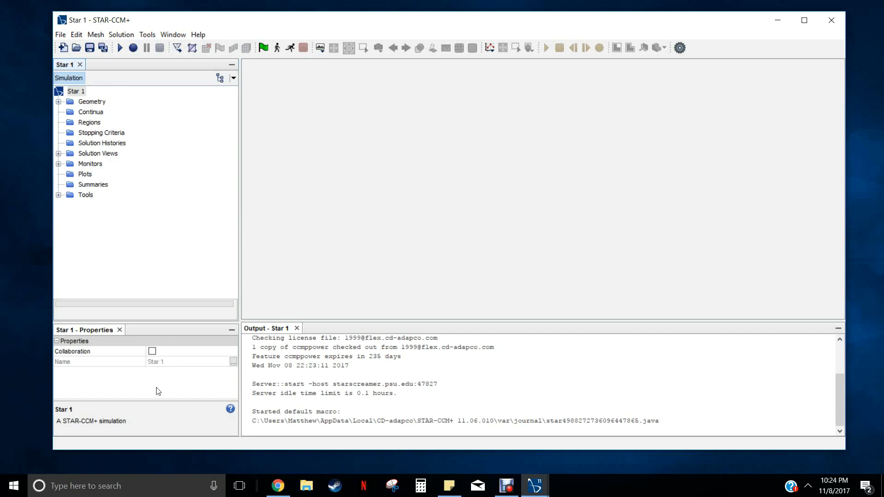
# Show the simulation's Properties window and check which output windows are available.
pyautogui.click(168, 35)
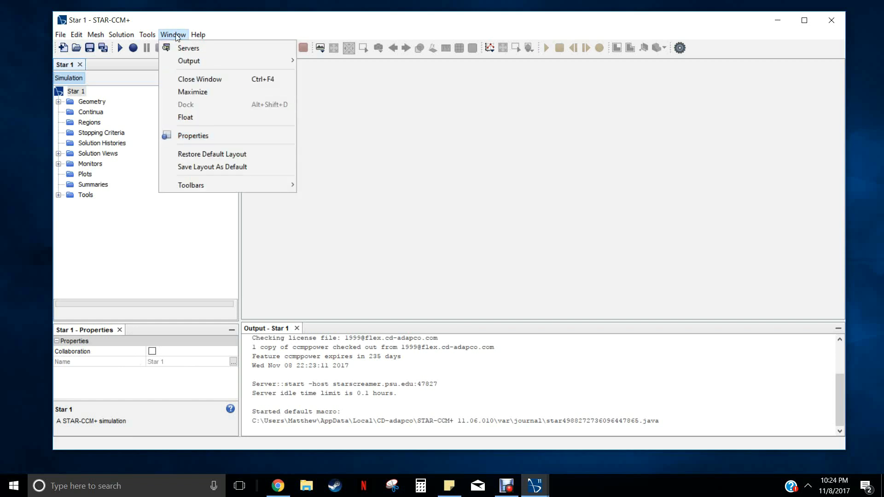
pyautogui.click(184, 136)
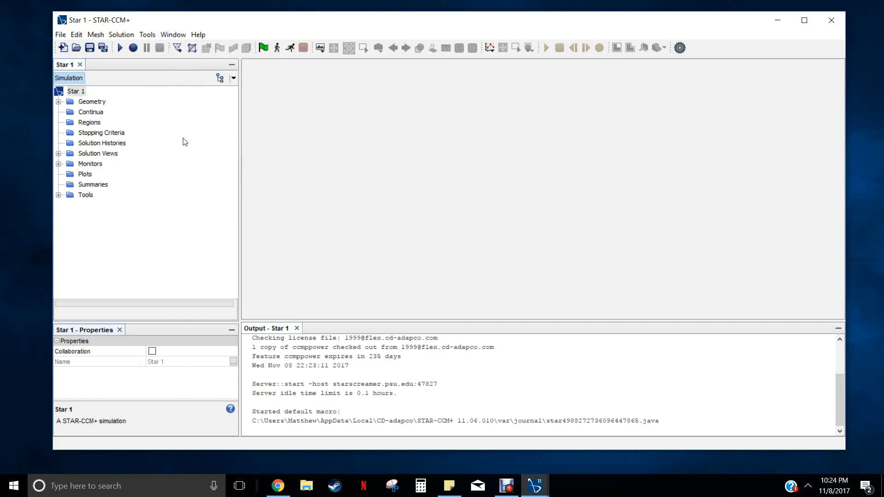
pyautogui.click(171, 36)
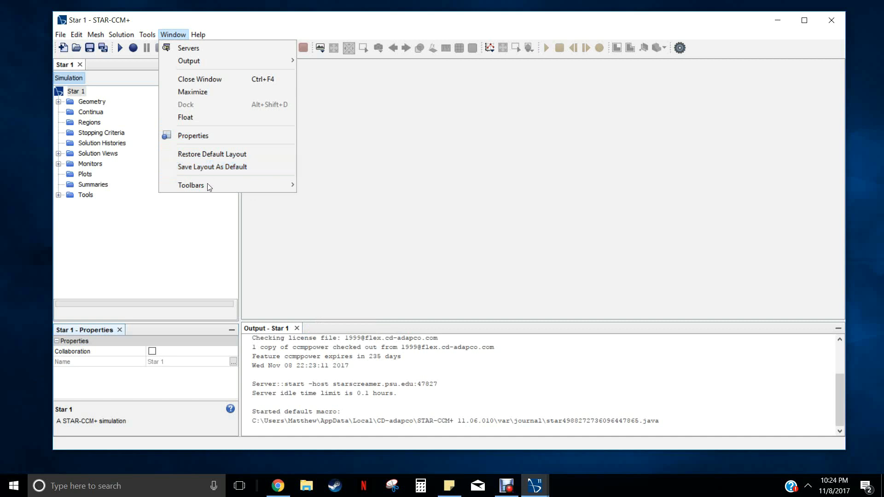
pyautogui.moveTo(222, 65)
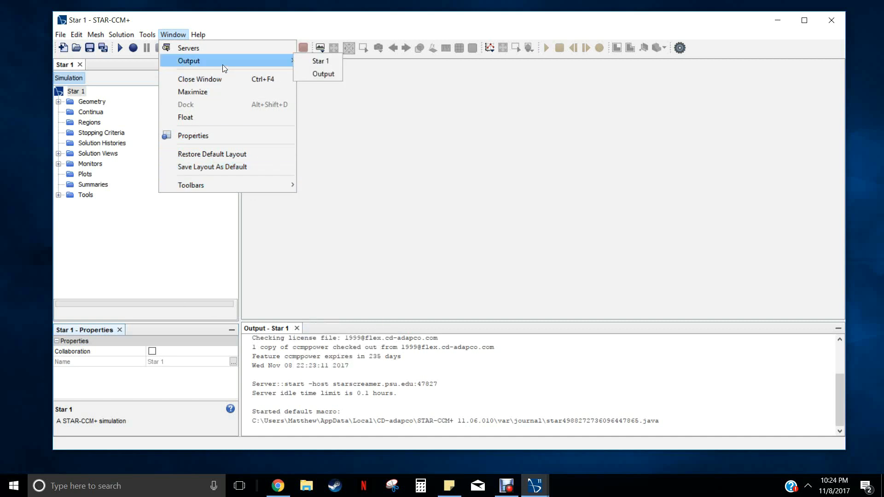
pyautogui.click(501, 276)
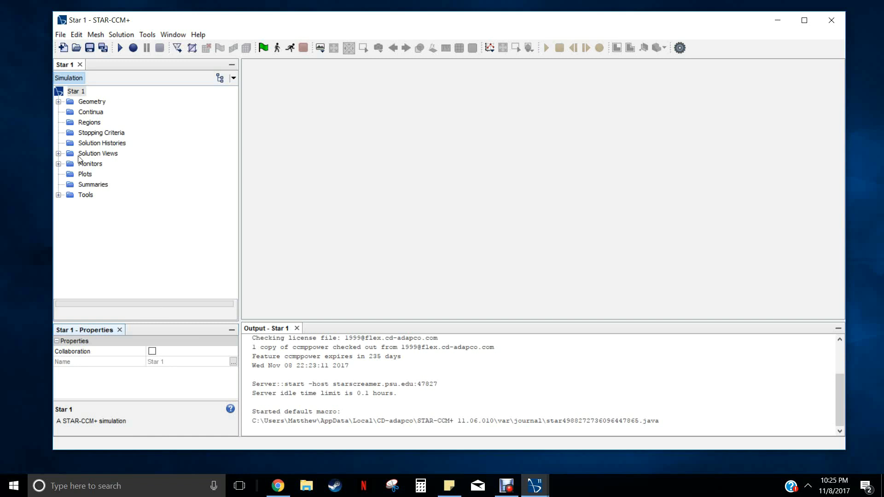
# Create a new 3D-CAD model under the simulation's Geometry node.
pyautogui.click(102, 102)
pyautogui.click(58, 101)
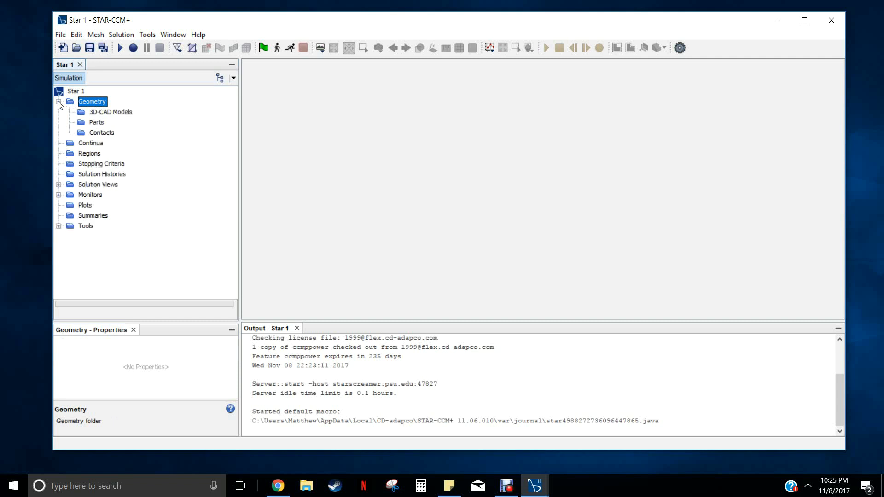
pyautogui.rightClick(95, 115)
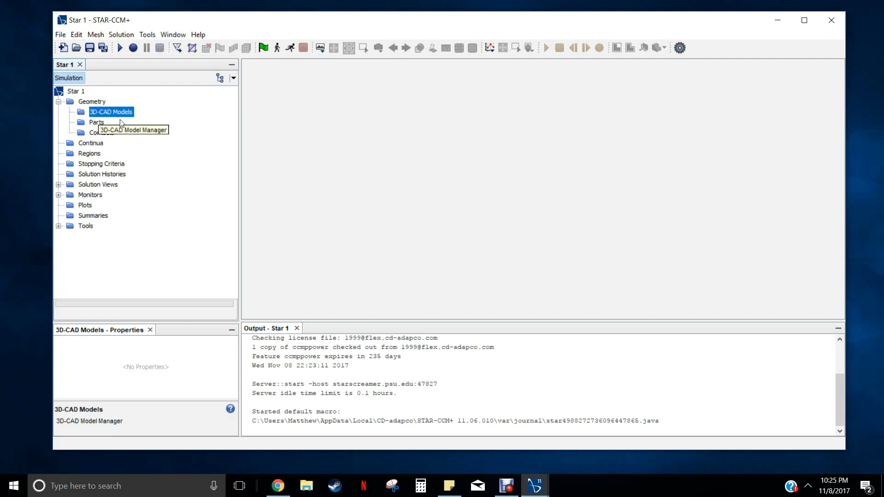
pyautogui.click(121, 121)
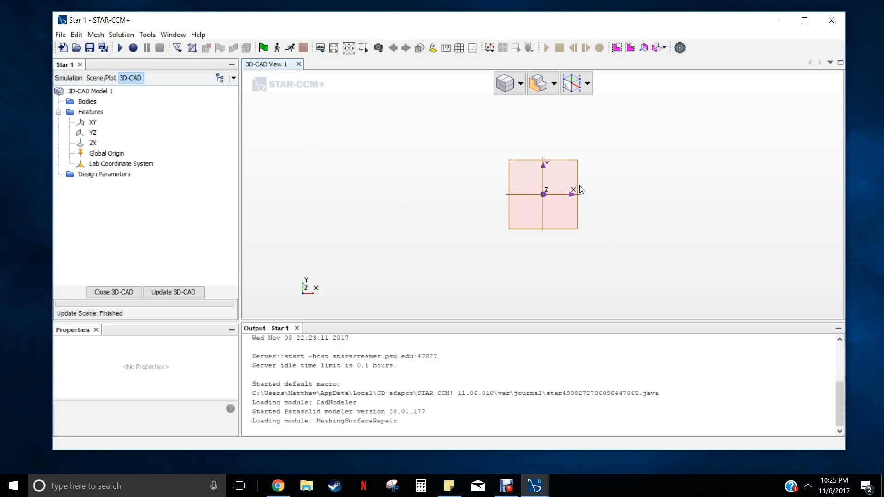
# Create a sketch on the XY reference plane of the 3D-CAD model.
pyautogui.scroll(3, 554, 189)
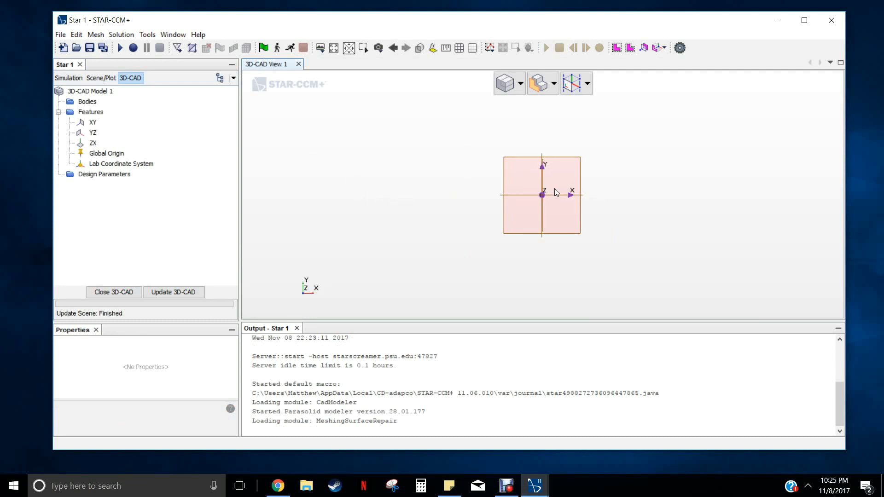
pyautogui.scroll(3, 548, 179)
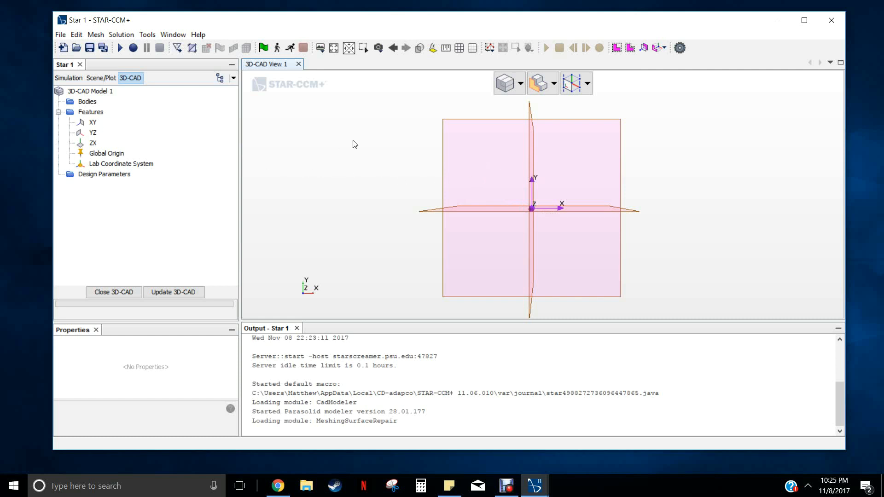
pyautogui.rightClick(503, 170)
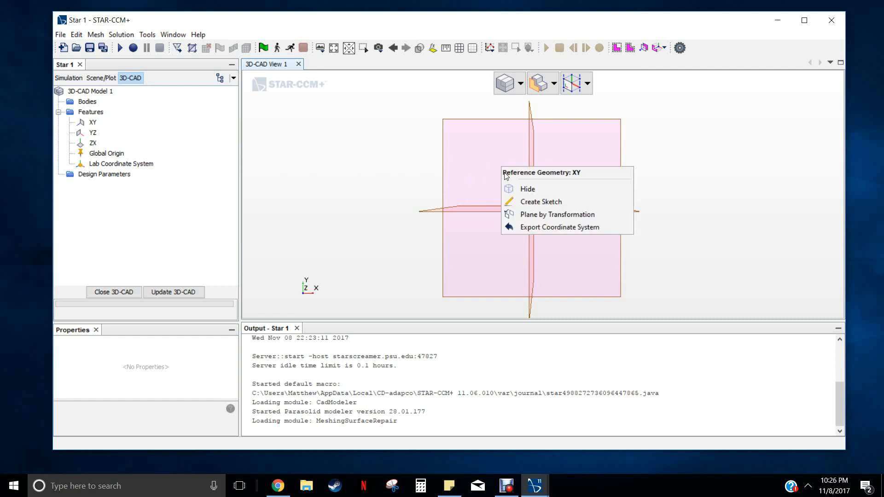
pyautogui.click(525, 201)
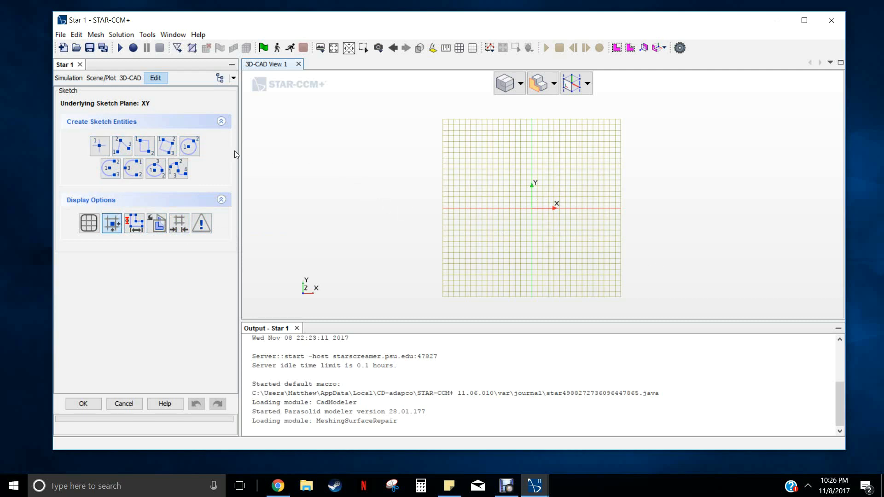
# Draw a circle centred at the sketch origin and enlarge it to a radius of about 0.095 m.
pyautogui.click(194, 149)
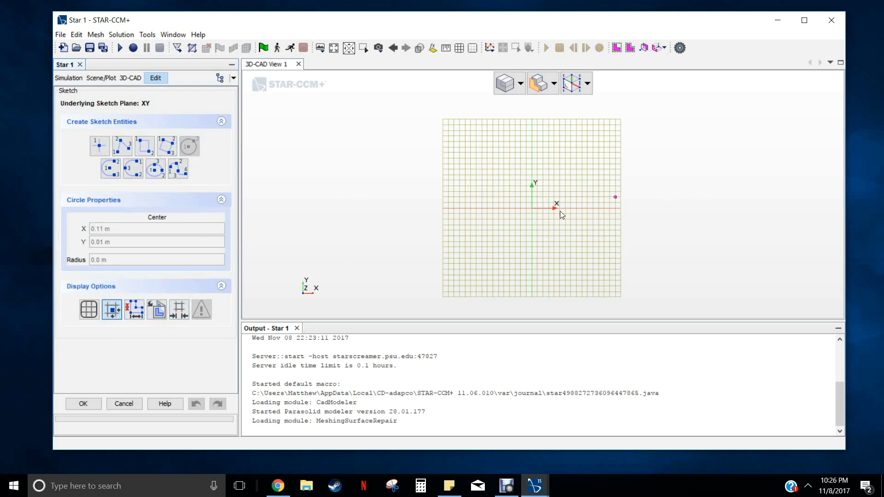
pyautogui.click(531, 209)
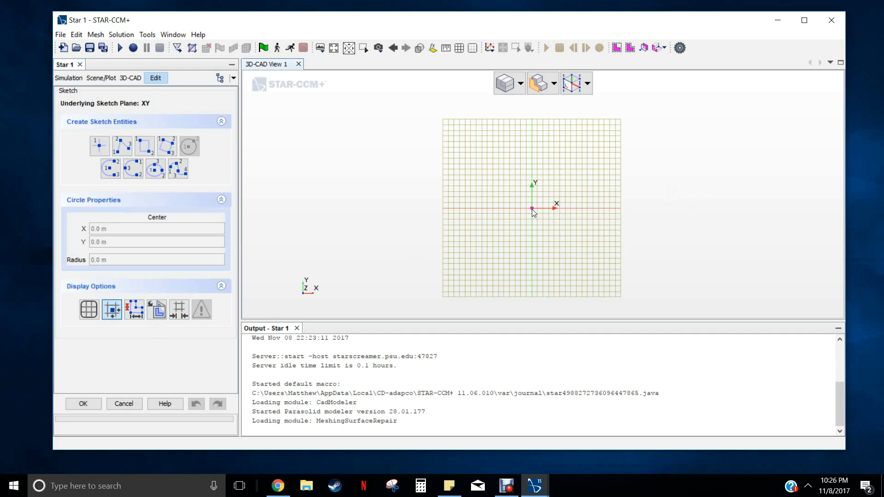
pyautogui.click(498, 210)
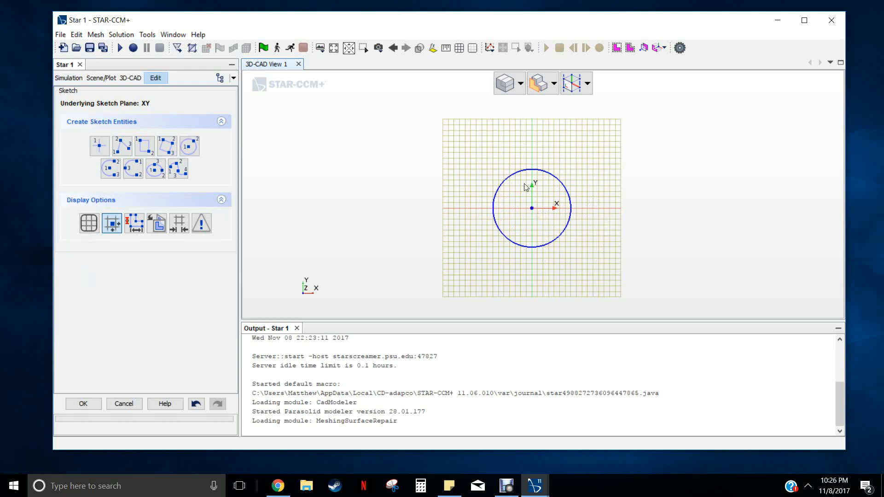
pyautogui.moveTo(523, 174)
pyautogui.mouseDown()
pyautogui.moveTo(513, 150)
pyautogui.moveTo(518, 174)
pyautogui.moveTo(515, 163)
pyautogui.mouseUp()
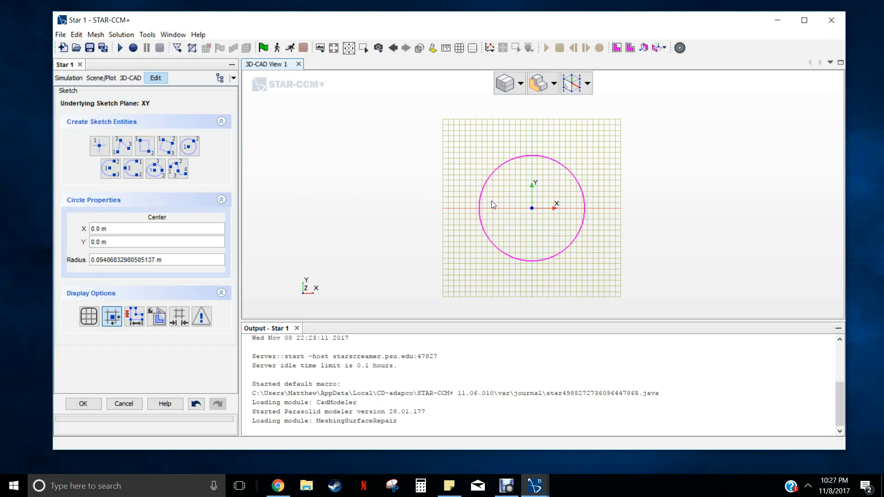
# Apply a fixation constraint to the circle's centre point at the origin.
pyautogui.click(532, 210)
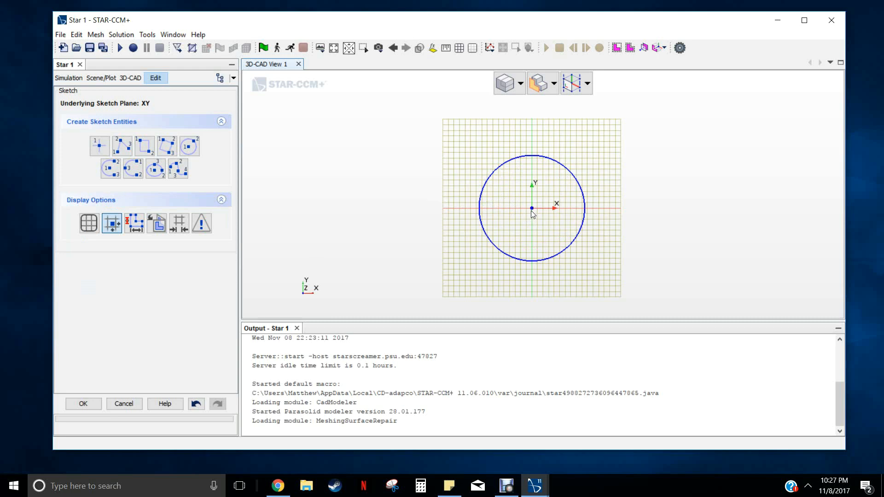
pyautogui.click(532, 210)
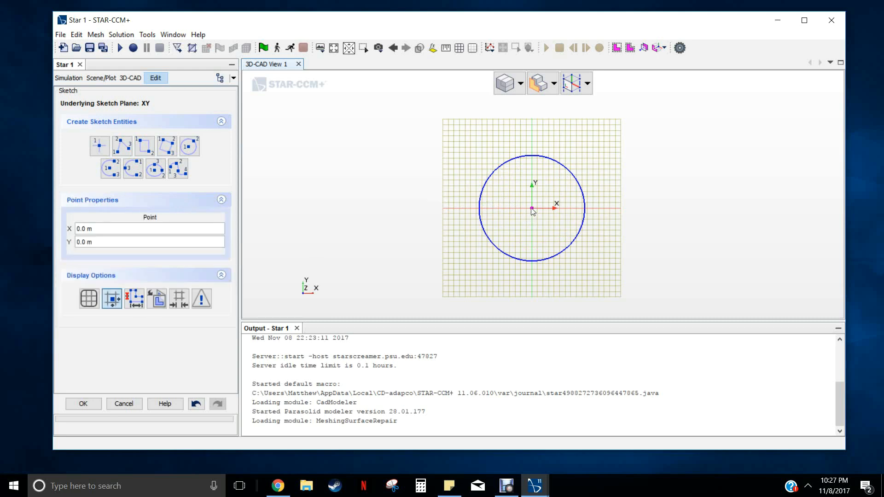
pyautogui.rightClick(532, 210)
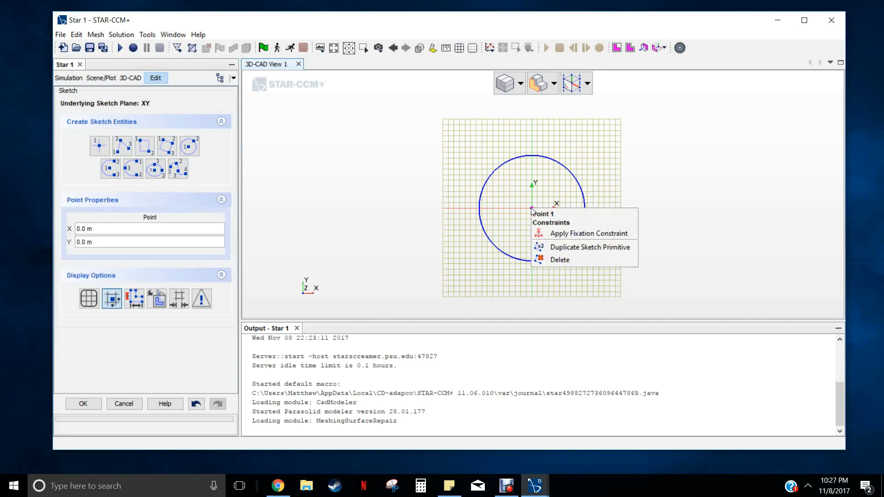
pyautogui.click(557, 234)
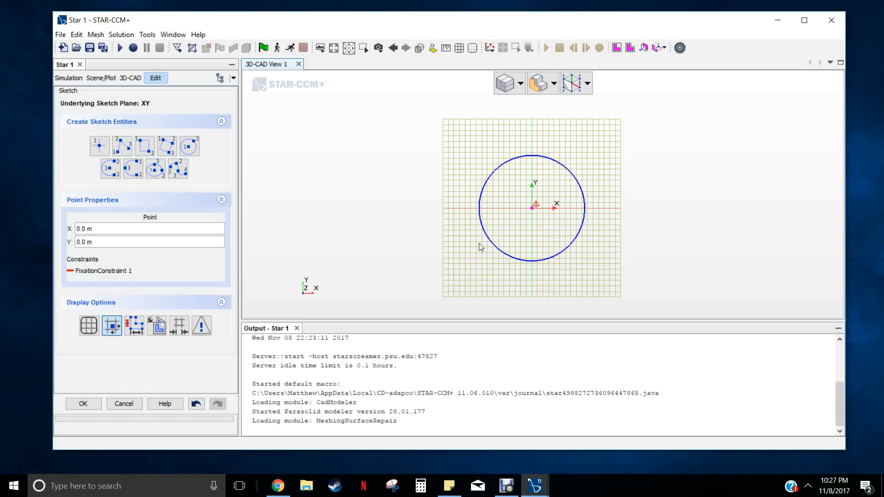
# Apply a radius dimension of 0.05 m to the circle.
pyautogui.rightClick(512, 162)
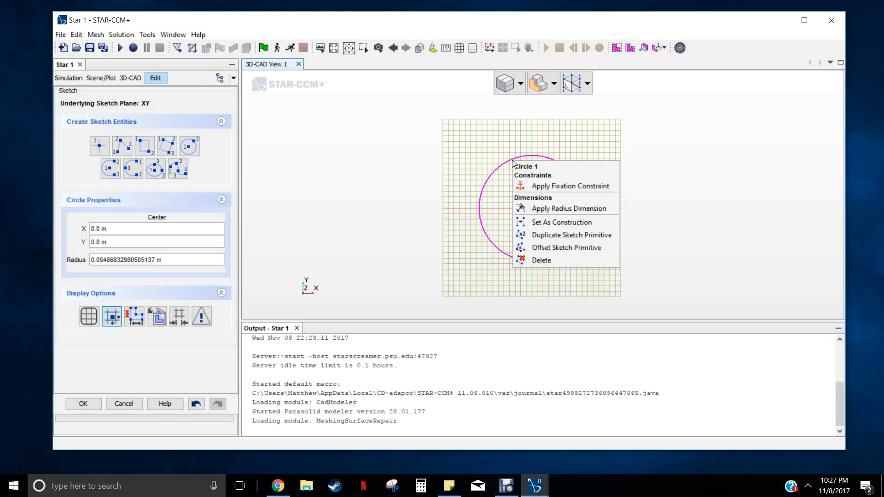
pyautogui.click(561, 208)
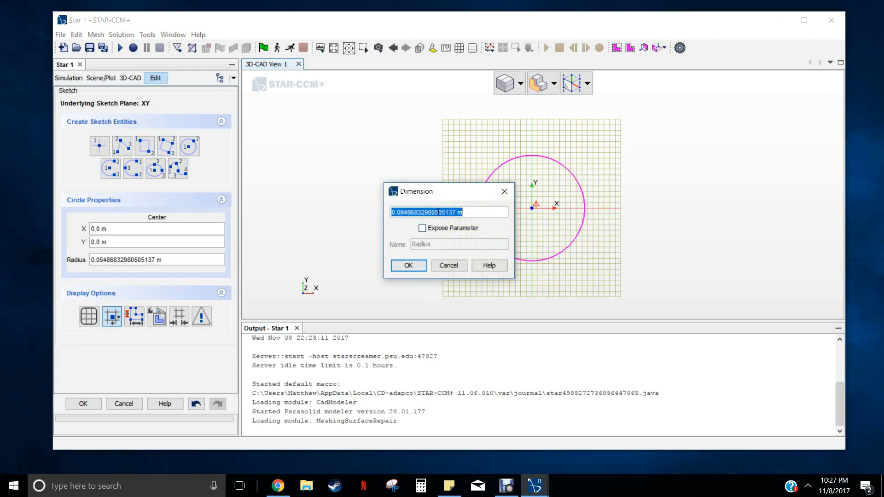
pyautogui.click(478, 211)
pyautogui.moveTo(462, 212); pyautogui.dragTo(400, 213)
pyautogui.write('5')
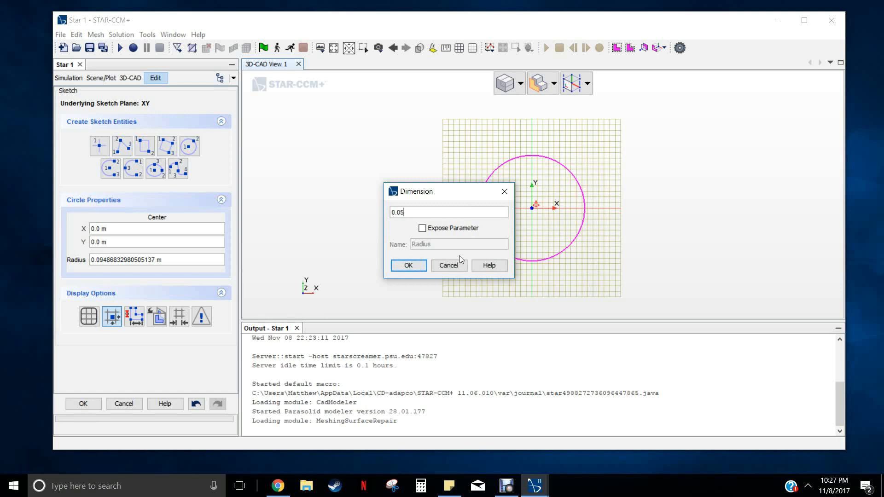
# Expose the radius dimension as a parameter named Radius_Inner_Cyl and accept it.
pyautogui.click(423, 229)
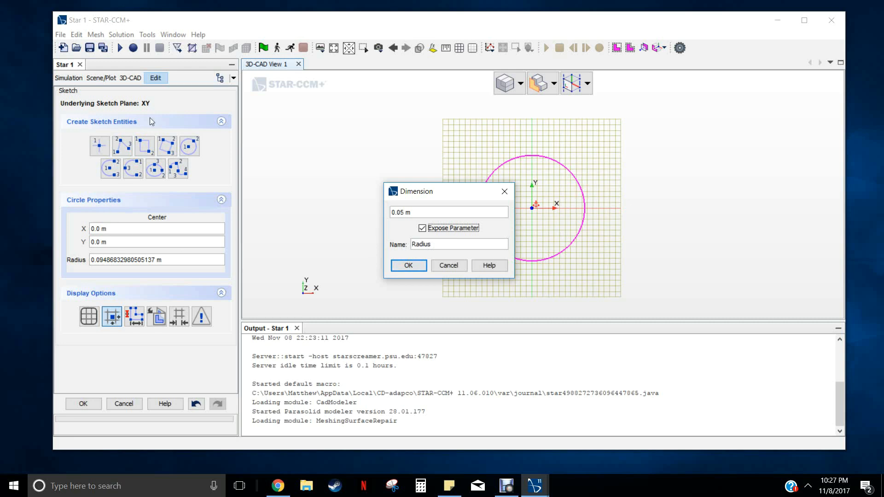
pyautogui.click(431, 245)
pyautogui.doubleClick(433, 246)
pyautogui.click(433, 245)
pyautogui.write('_Cyl')
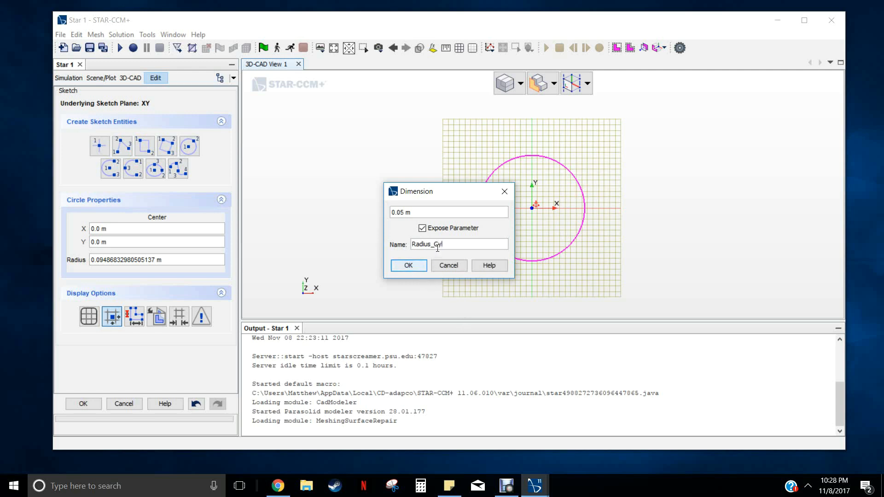
pyautogui.press('BackSpace')
pyautogui.press('BackSpace')
pyautogui.press('BackSpace')
pyautogui.write('Inner_Cyl')
pyautogui.click(408, 265)
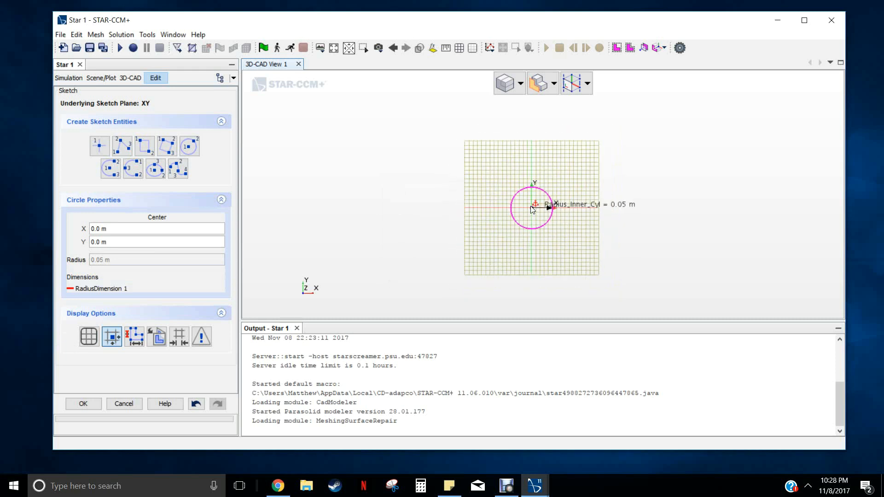
# Draw a second, larger circle centred at the origin with a radius of about 0.705 m.
pyautogui.scroll(-2, 532, 210)
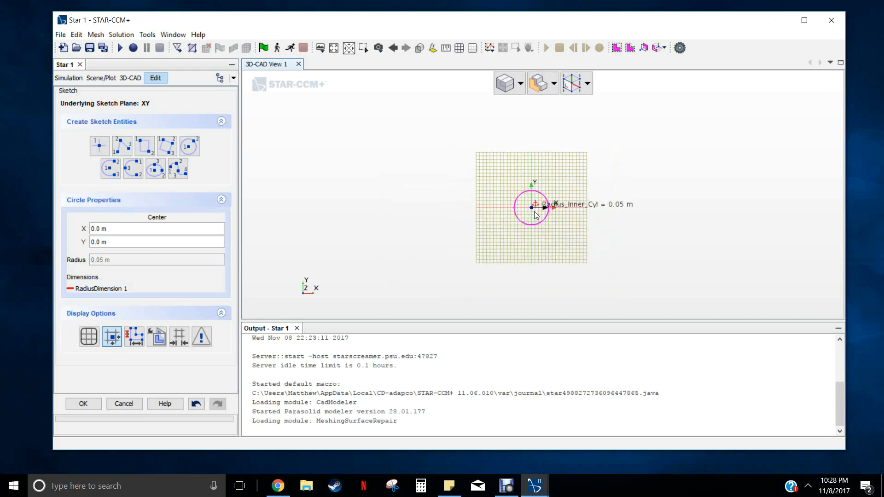
pyautogui.click(189, 147)
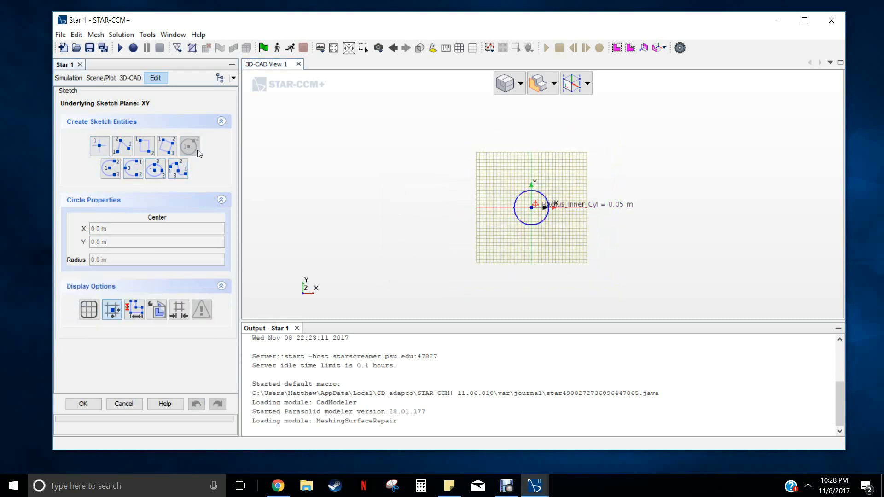
pyautogui.click(531, 207)
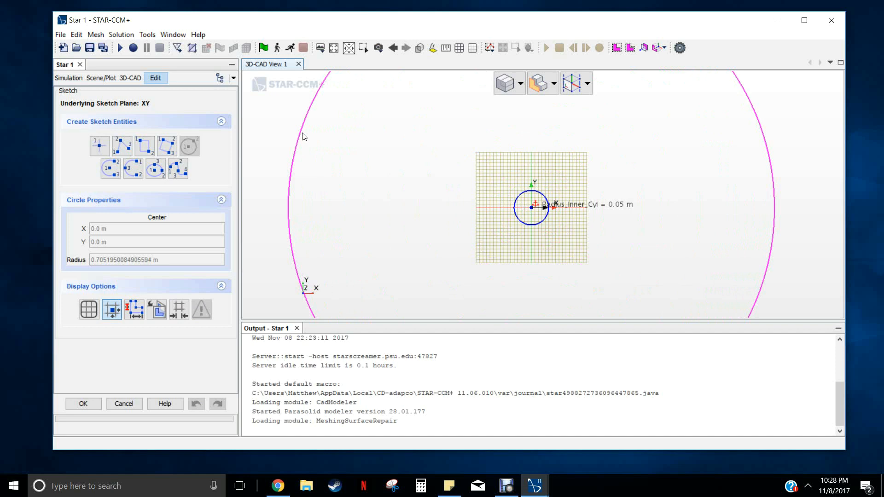
pyautogui.click(304, 137)
pyautogui.scroll(-3, 541, 195)
pyautogui.scroll(-1, 540, 195)
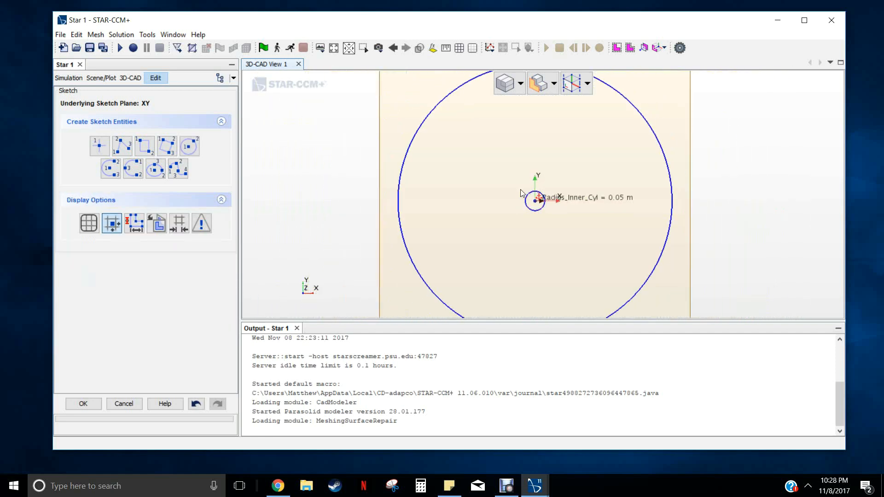
# Apply a radius dimension of 20 m to the larger outer circle.
pyautogui.rightClick(446, 98)
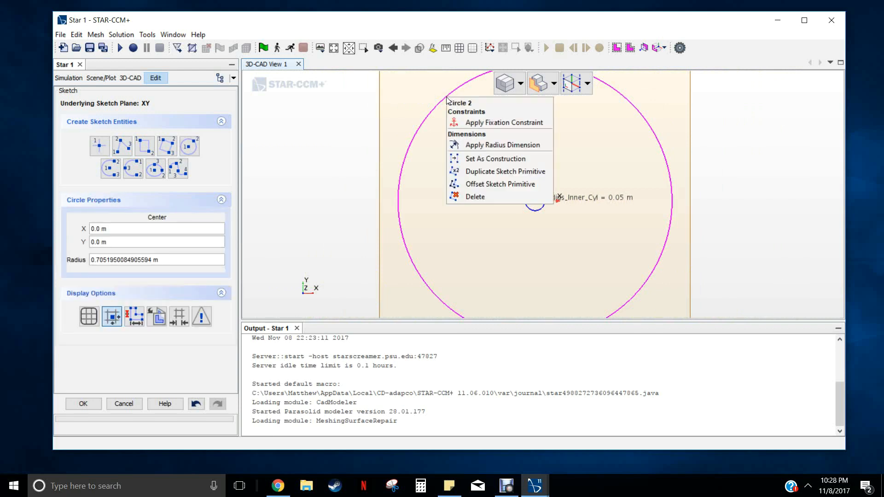
pyautogui.click(492, 146)
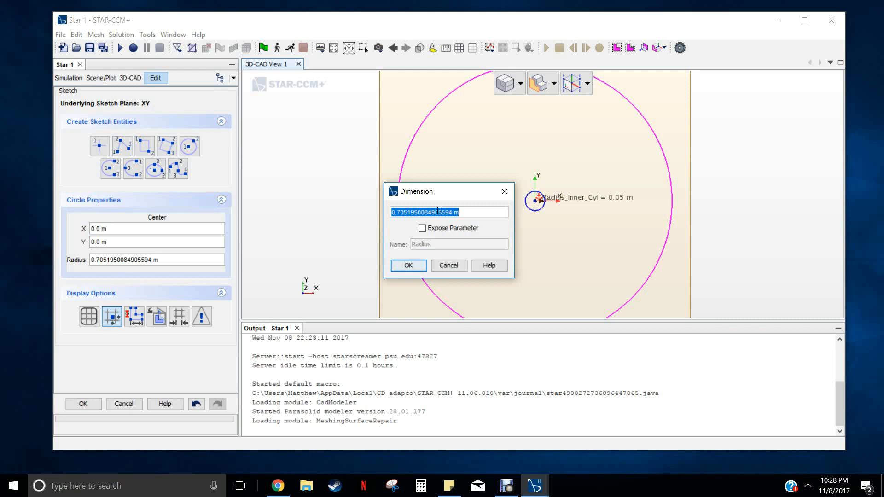
pyautogui.write('20')
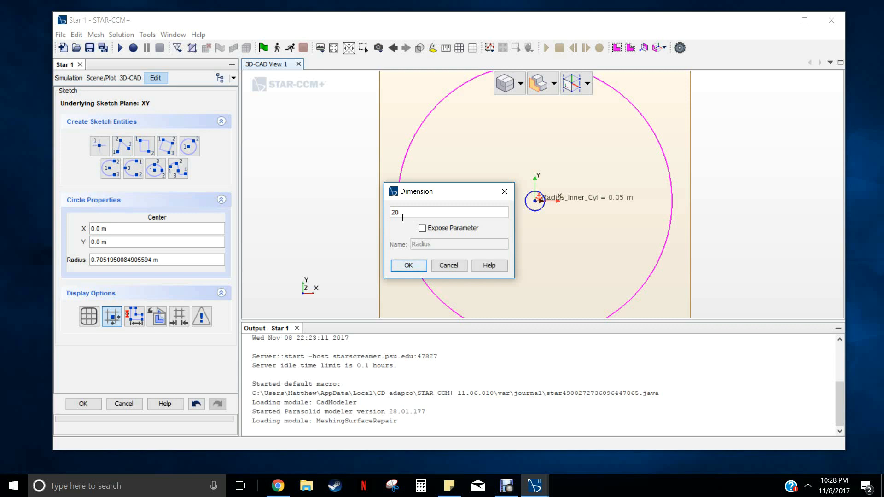
# Expose the outer circle's radius as a parameter named Radius_Outer_Cyl and accept the dimension.
pyautogui.click(422, 228)
pyautogui.click(440, 244)
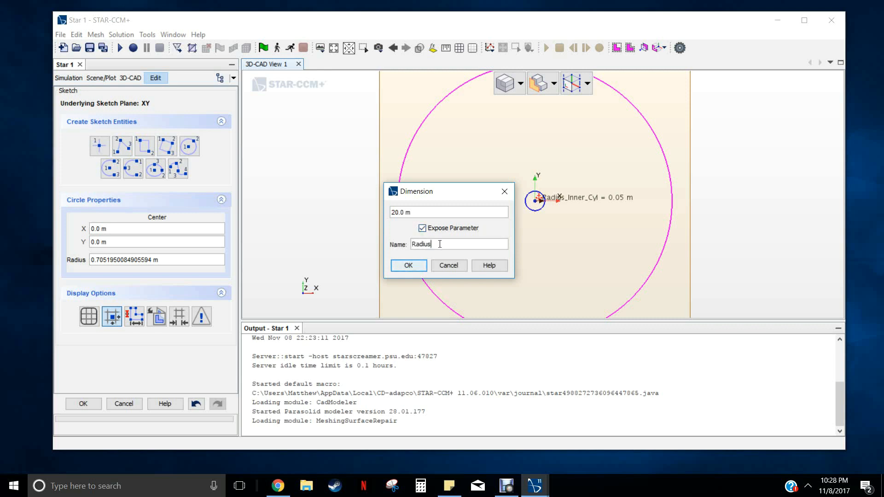
pyautogui.write('_OUter_c')
pyautogui.press('BackSpace')
pyautogui.press('BackSpace')
pyautogui.press('BackSpace')
pyautogui.press('BackSpace')
pyautogui.press('BackSpace')
pyautogui.press('BackSpace')
pyautogui.write('uter_Cyl')
pyautogui.click(417, 266)
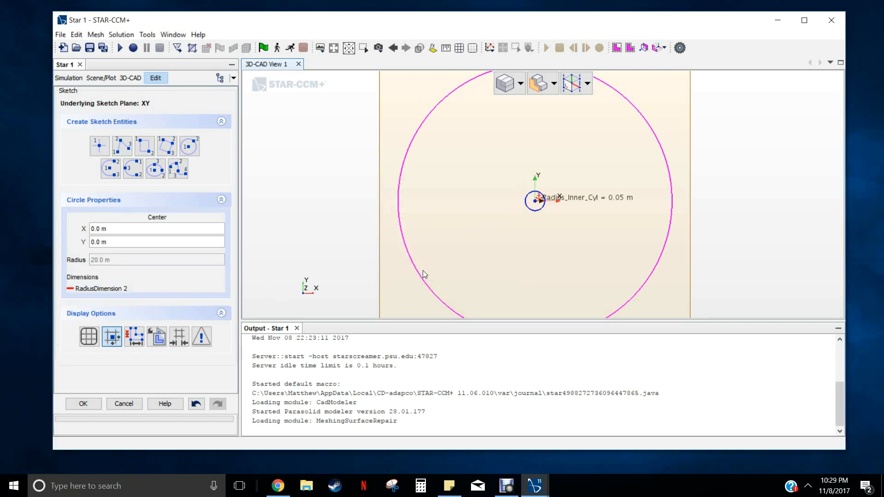
# Finish the sketch and extrude it one way by 0.1 m as a solid body in the normal direction.
pyautogui.scroll(-5, 540, 251)
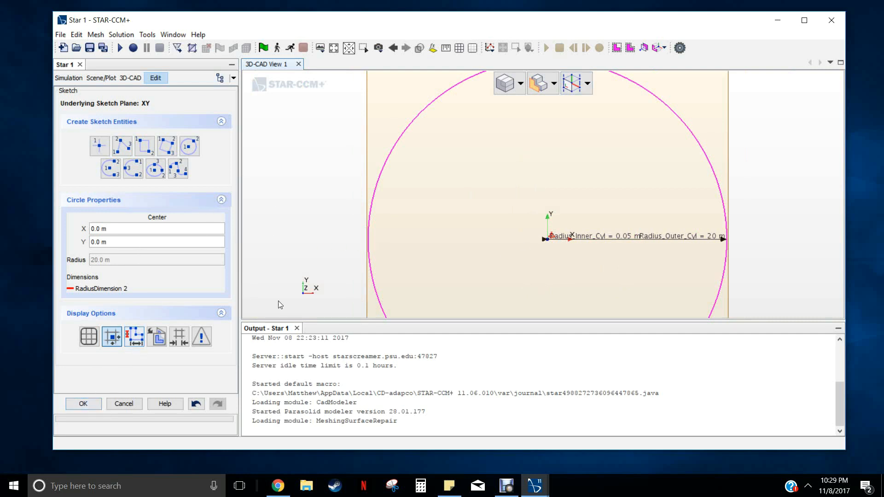
pyautogui.click(82, 402)
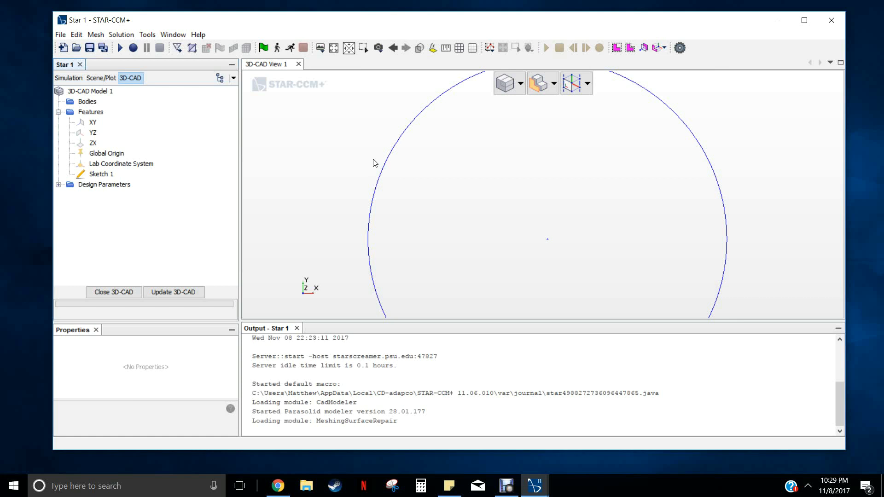
pyautogui.rightClick(98, 175)
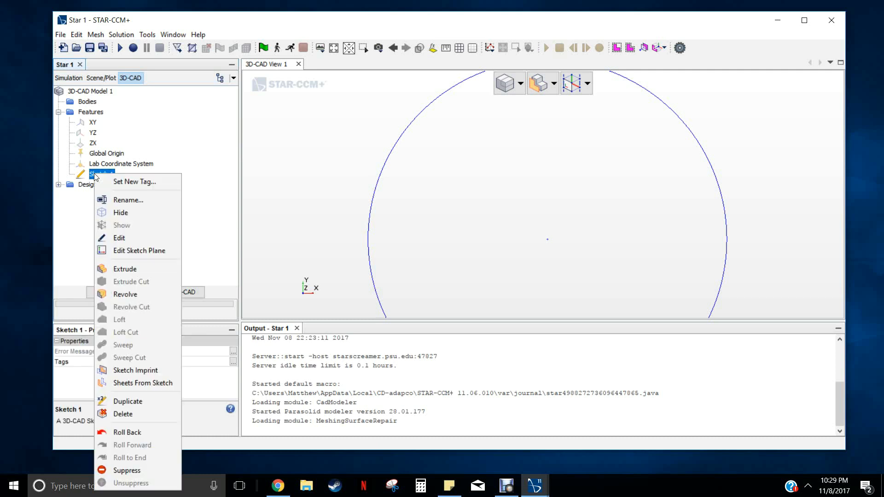
pyautogui.click(129, 269)
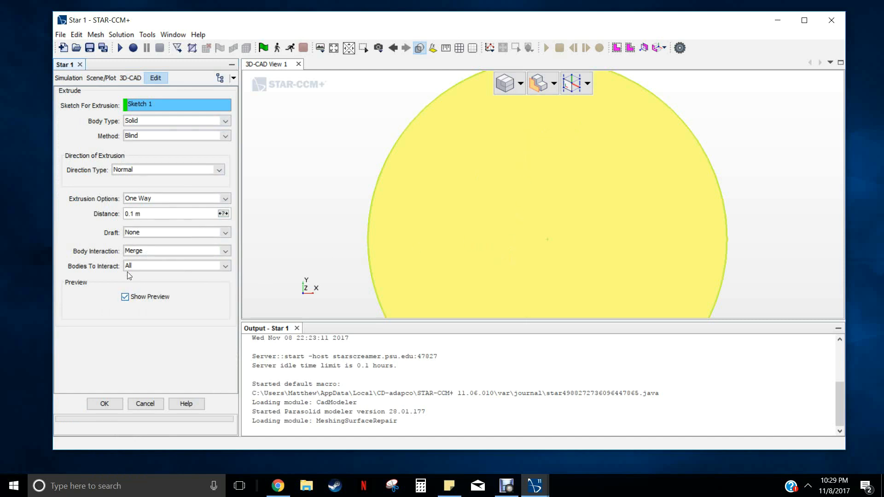
pyautogui.click(99, 405)
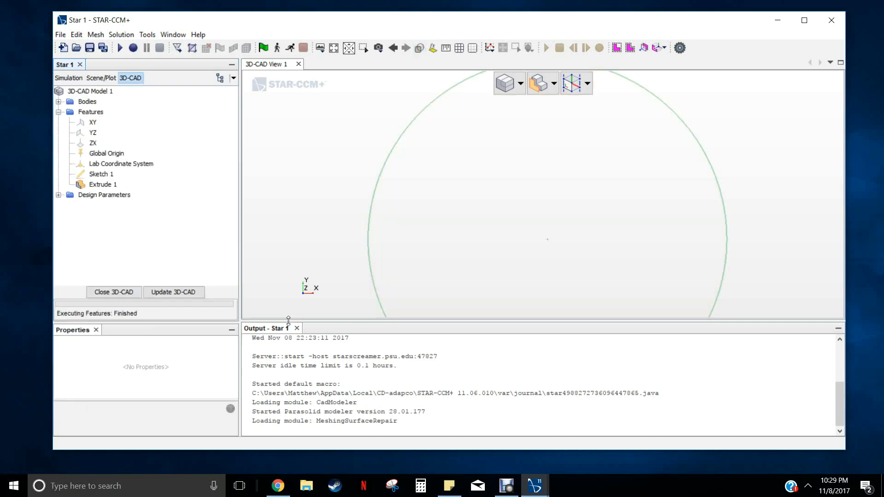
pyautogui.scroll(-5, 542, 205)
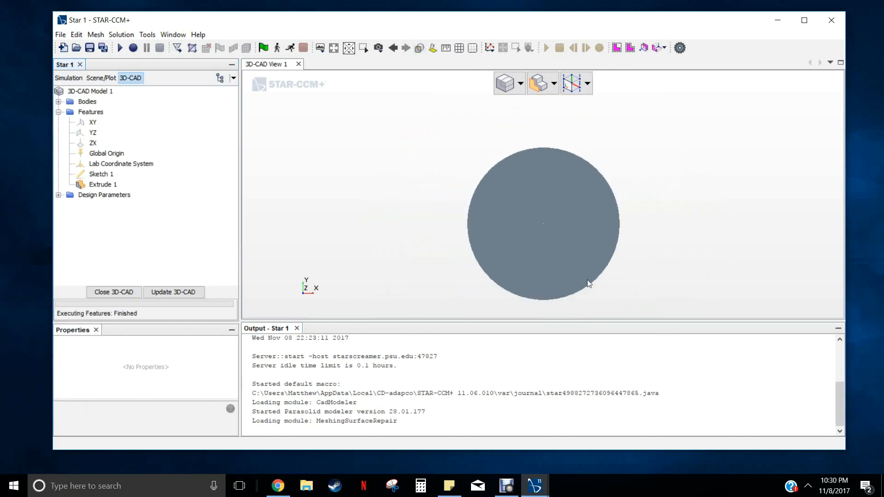
pyautogui.scroll(3, 587, 280)
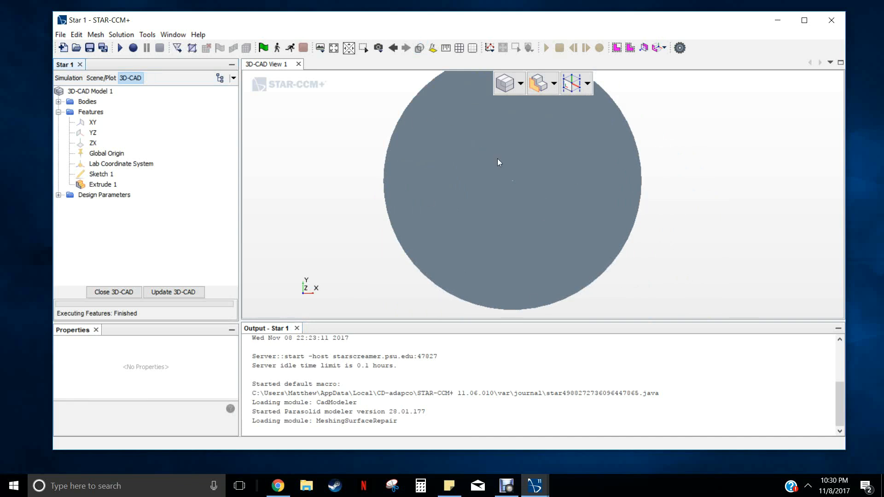
# Close the 3D-CAD model and create a geometry part from Body 1 with the default solid body part options.
pyautogui.click(112, 293)
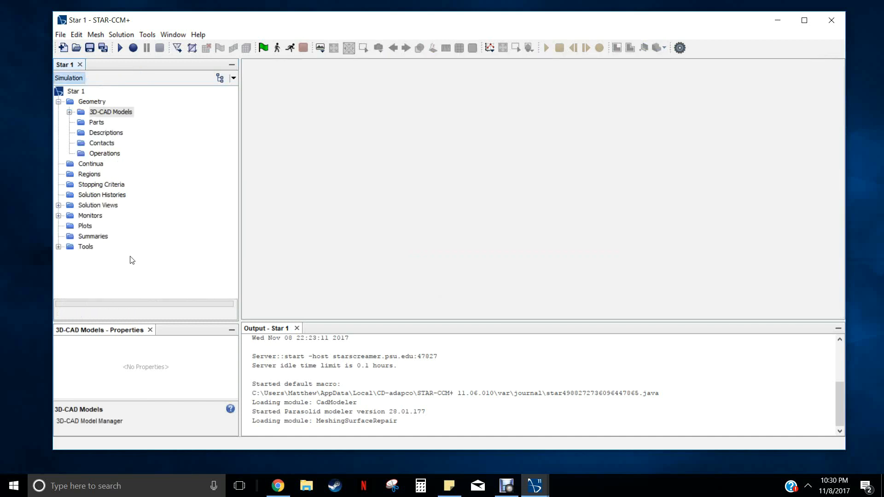
pyautogui.click(69, 112)
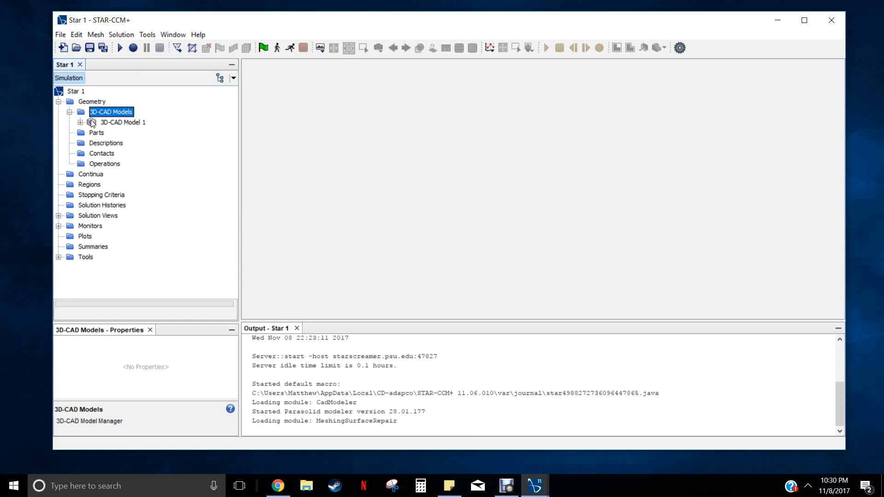
pyautogui.click(81, 122)
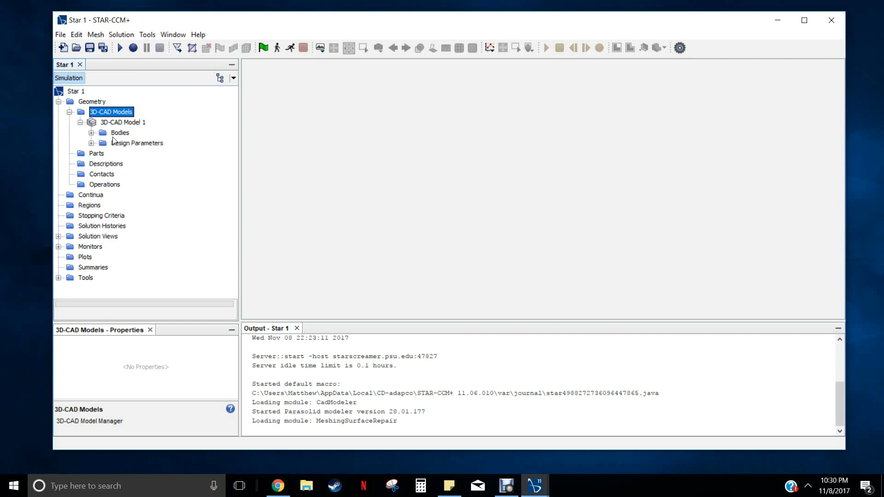
pyautogui.click(91, 133)
pyautogui.click(131, 144)
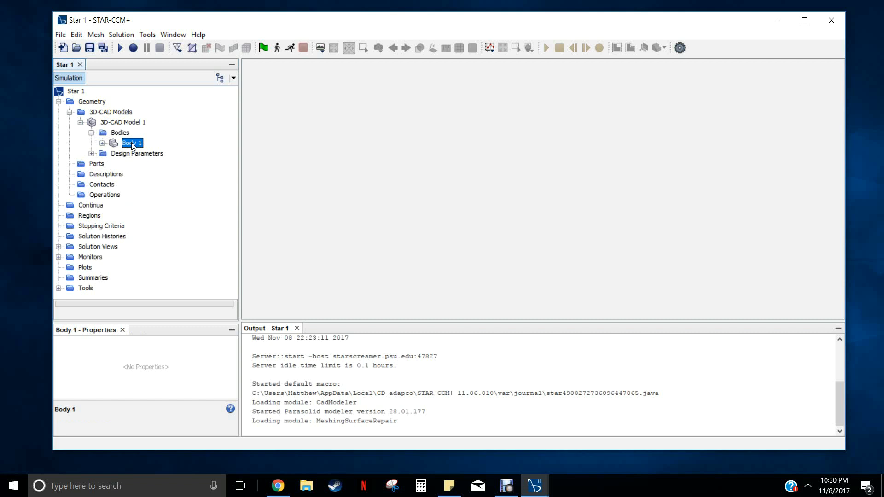
pyautogui.rightClick(132, 145)
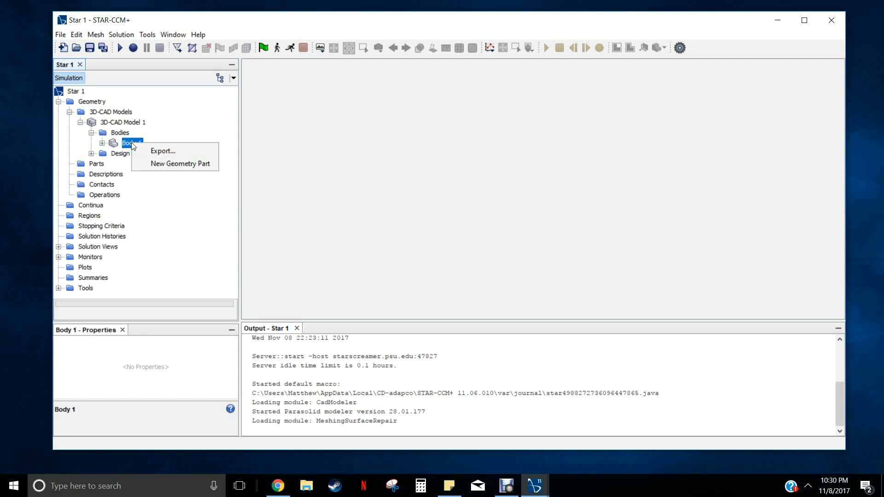
pyautogui.click(171, 163)
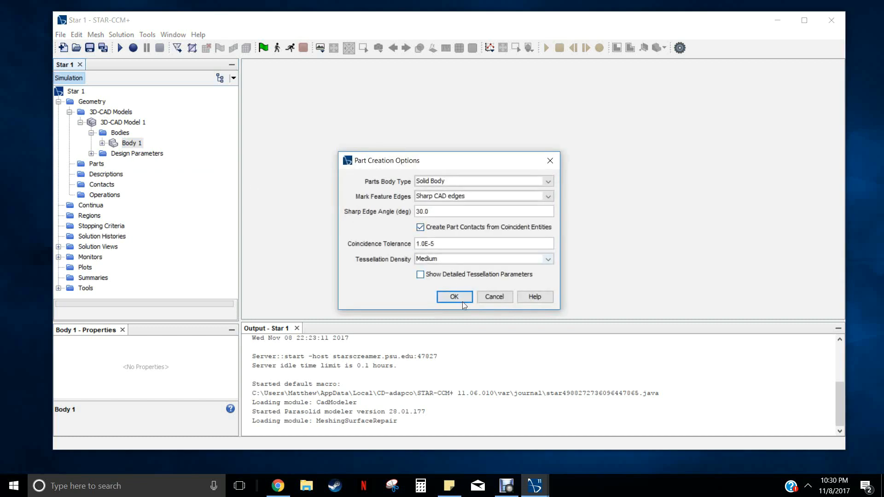
pyautogui.click(454, 297)
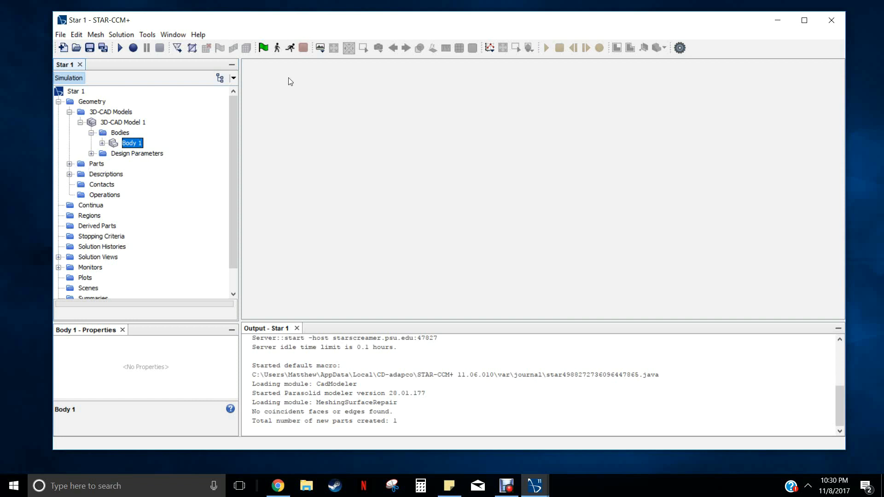
# Create a geometry scene to display the new part.
pyautogui.click(323, 53)
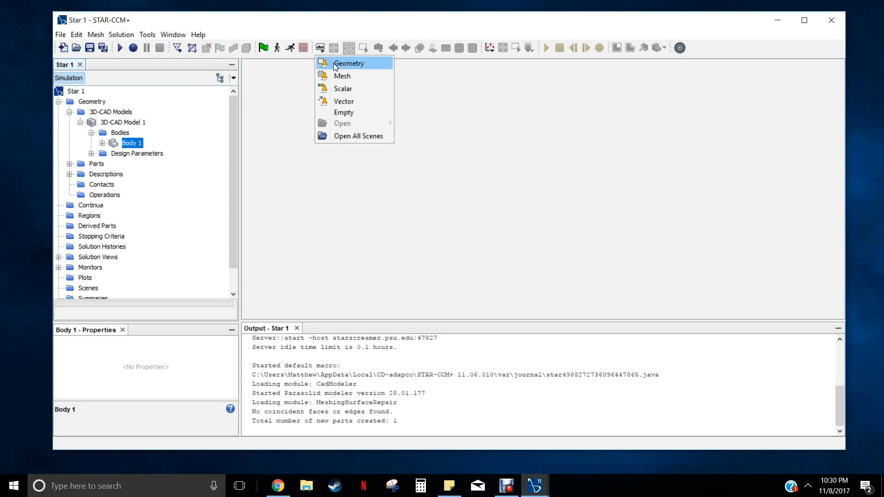
pyautogui.click(333, 62)
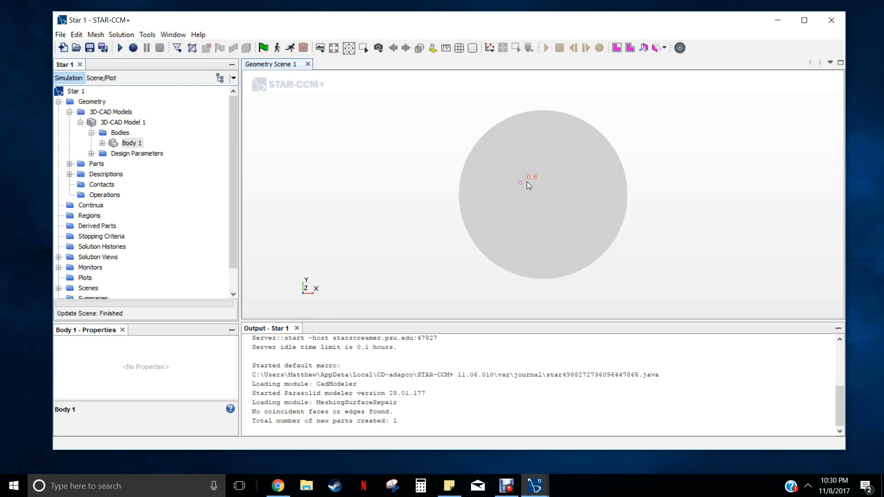
pyautogui.moveTo(527, 181)
pyautogui.mouseDown()
pyautogui.moveTo(601, 188)
pyautogui.moveTo(634, 207)
pyautogui.moveTo(631, 225)
pyautogui.moveTo(512, 173)
pyautogui.mouseUp()
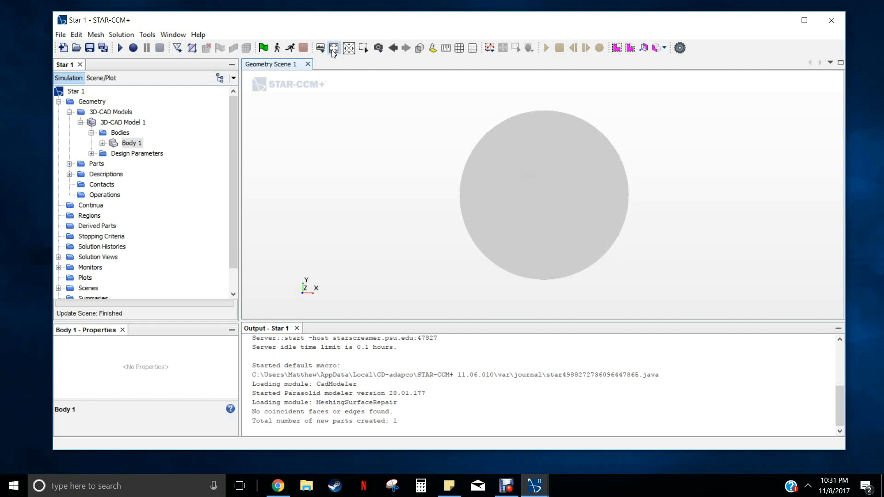
pyautogui.scroll(10, 565, 183)
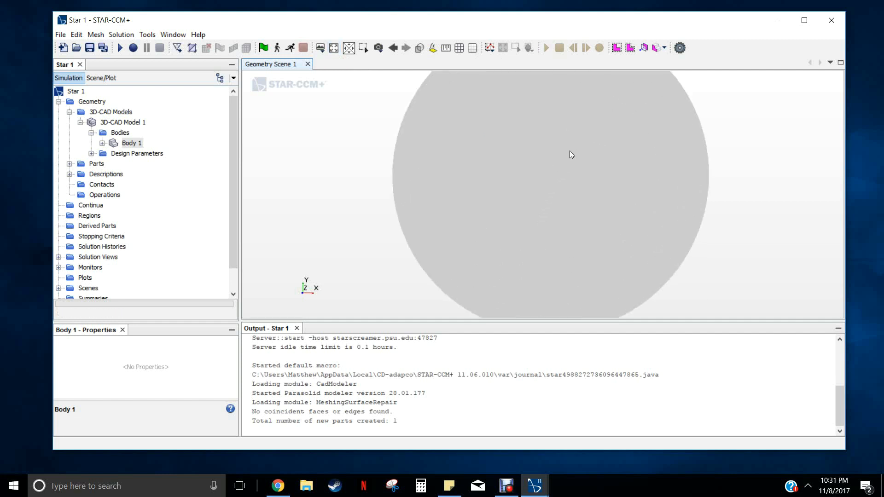
pyautogui.scroll(3, 523, 180)
pyautogui.scroll(-5, 526, 176)
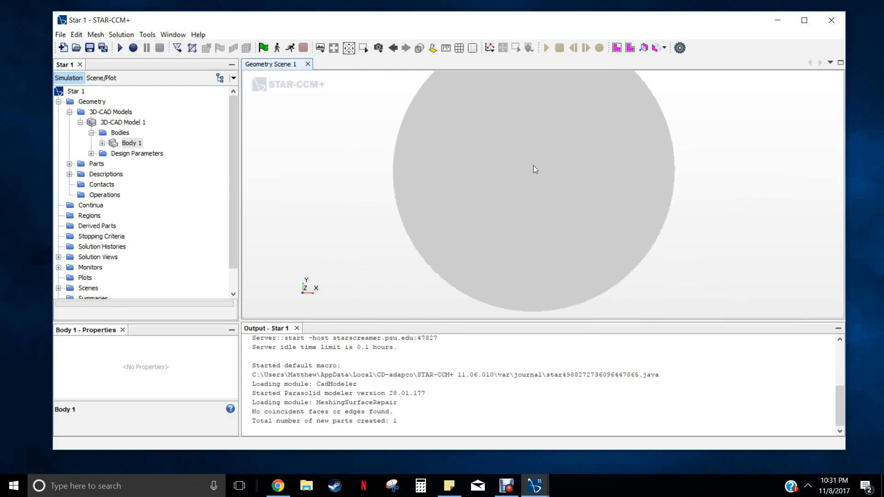
pyautogui.scroll(-3, 553, 164)
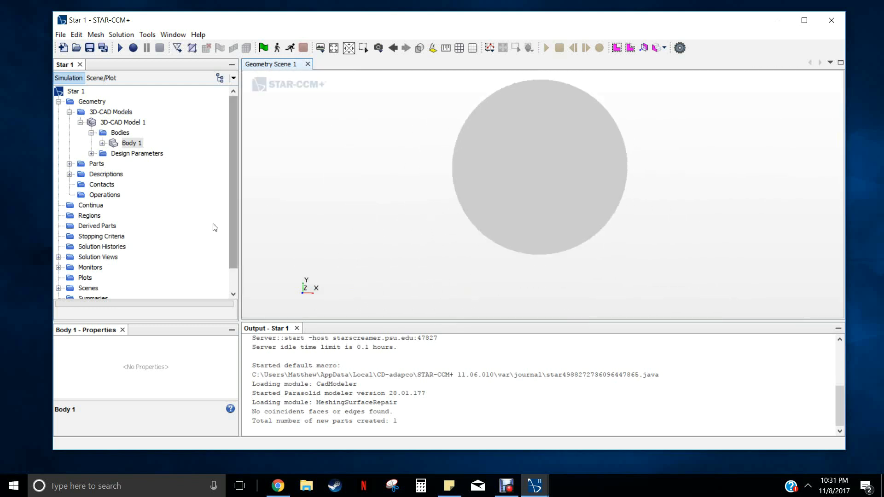
# Locate the geometry scene in the simulation's Scenes node and select it.
pyautogui.scroll(-1, 221, 272)
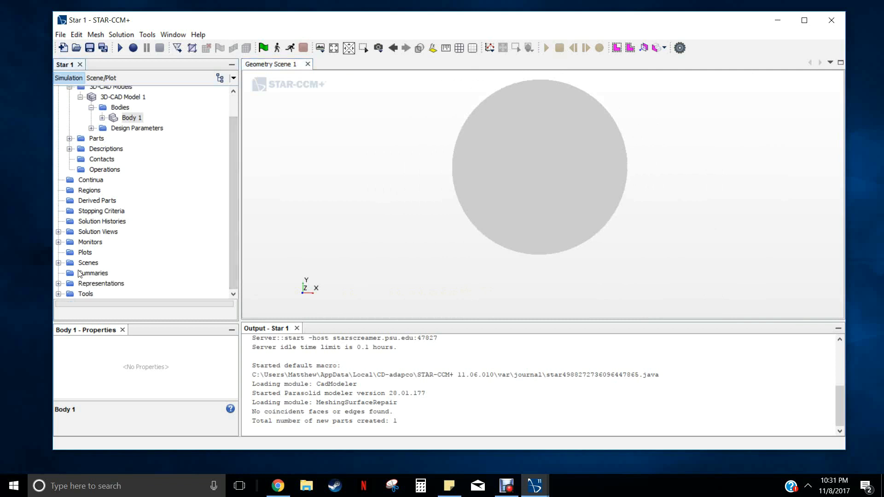
pyautogui.click(59, 262)
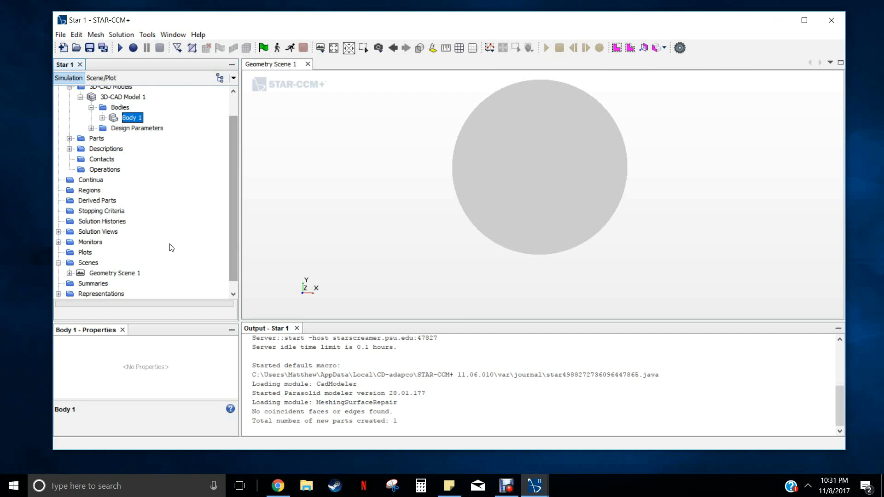
pyautogui.rightClick(91, 263)
pyautogui.moveTo(138, 271)
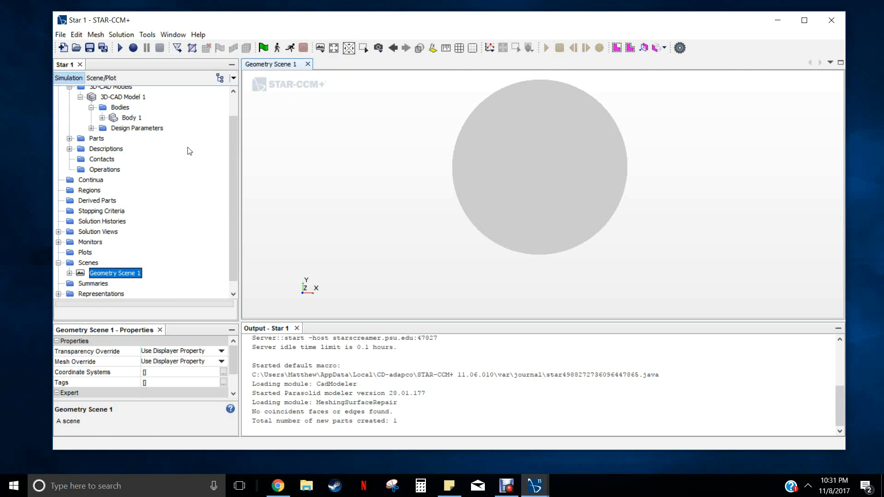
# Locate the Default surface of the Body 1 geometry part and start splitting it by patch.
pyautogui.scroll(1, 190, 151)
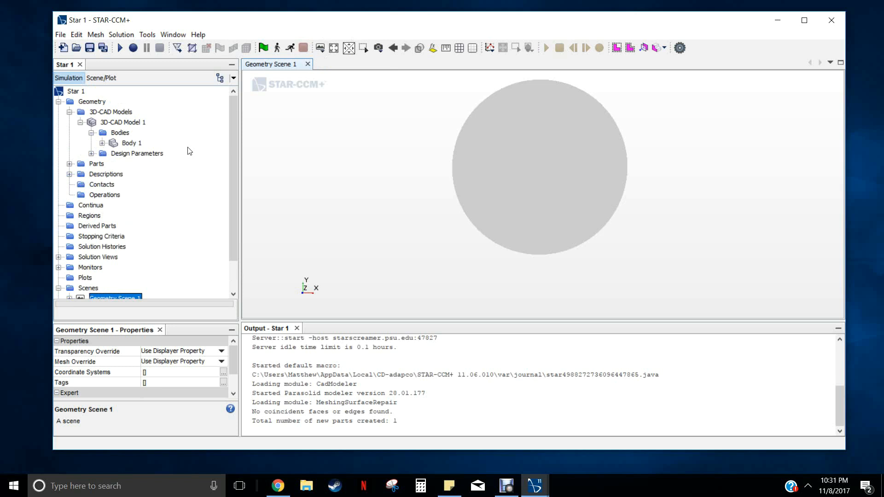
pyautogui.click(84, 167)
pyautogui.click(69, 163)
pyautogui.click(80, 174)
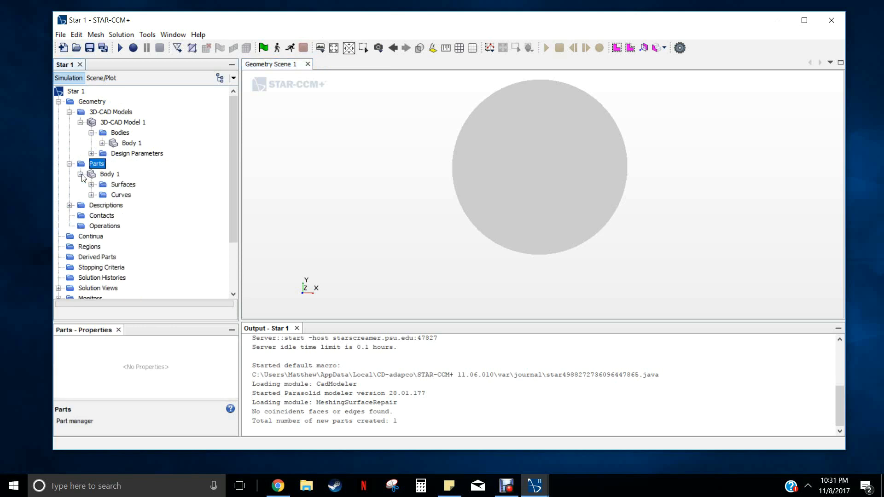
pyautogui.click(91, 185)
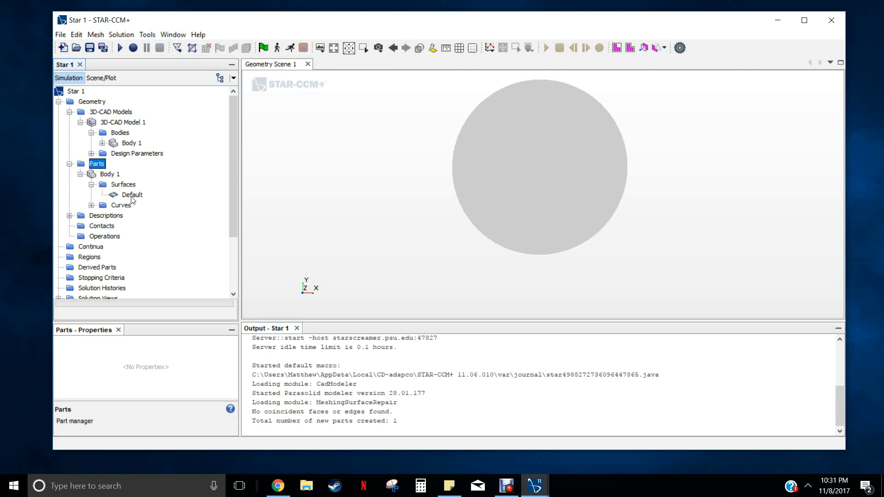
pyautogui.click(132, 195)
pyautogui.moveTo(484, 151); pyautogui.dragTo(506, 153)
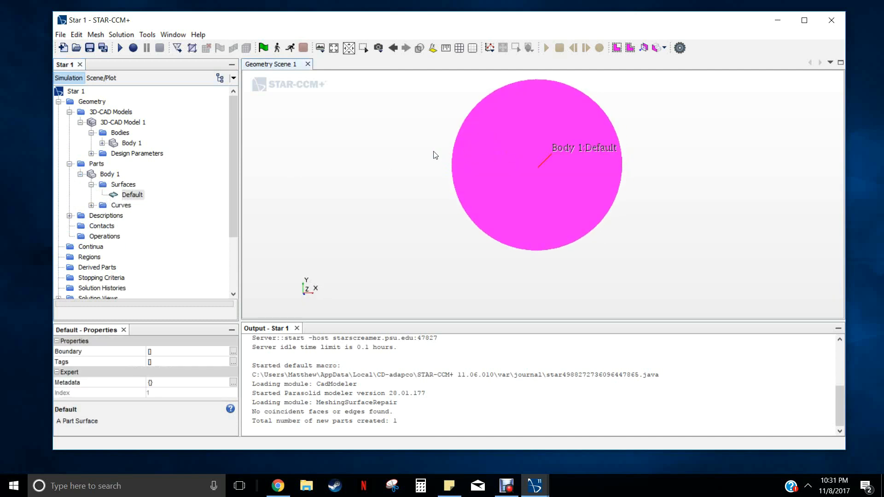
pyautogui.rightClick(134, 198)
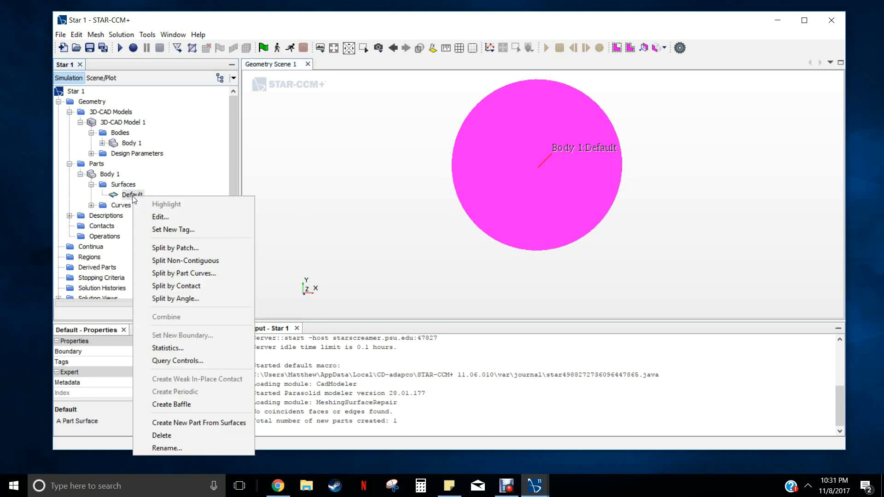
pyautogui.click(180, 248)
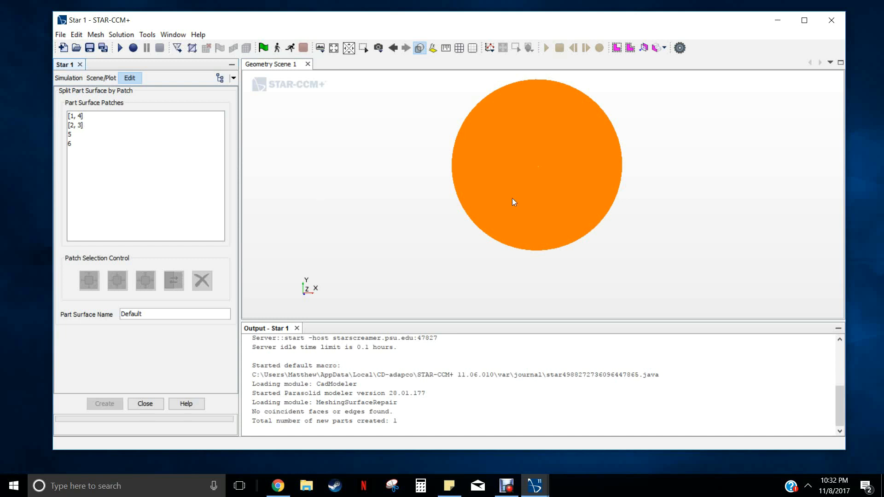
# Split off the outer rim patch [1, 4] as a part surface named outer.
pyautogui.moveTo(581, 137); pyautogui.dragTo(576, 146)
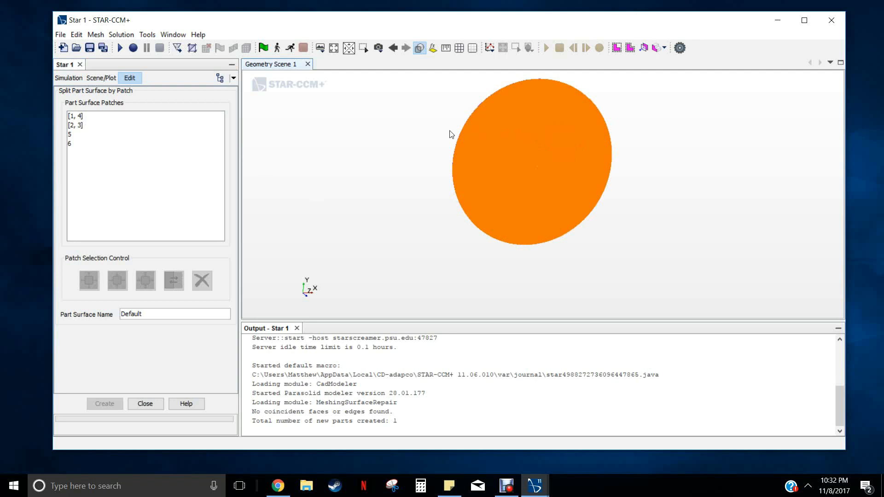
pyautogui.scroll(5, 469, 134)
pyautogui.scroll(3, 523, 171)
pyautogui.click(545, 167)
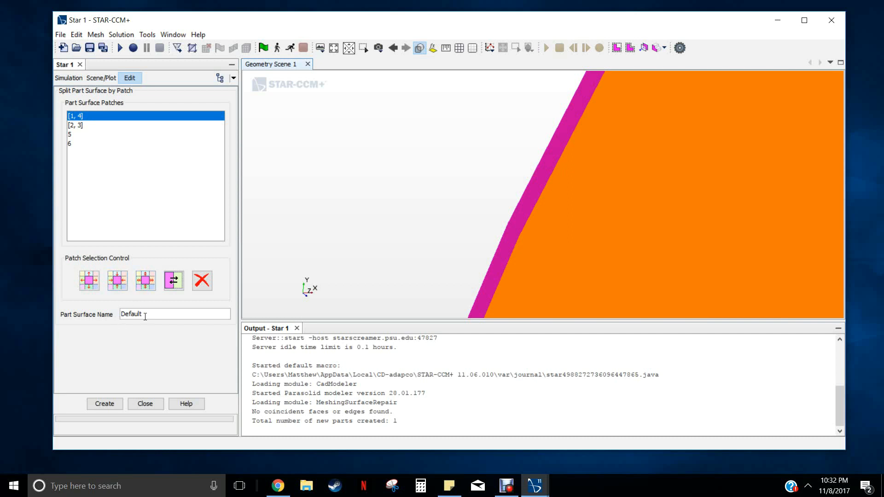
pyautogui.moveTo(145, 317); pyautogui.dragTo(115, 317)
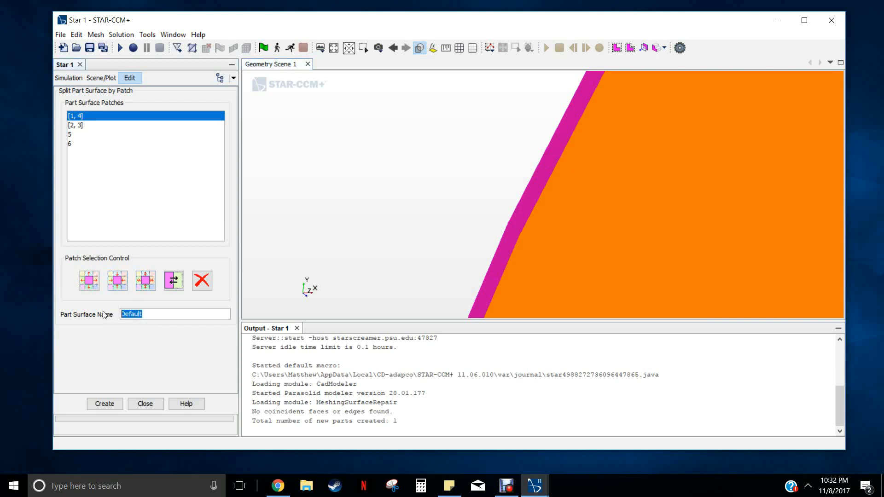
pyautogui.write('outer')
pyautogui.click(105, 403)
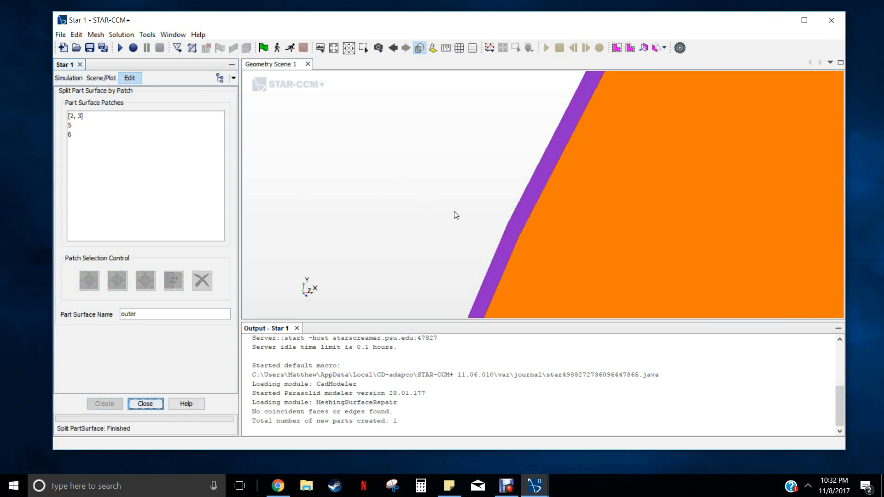
# Split off the flat face patch 6 as a part surface named fluid.
pyautogui.click(525, 202)
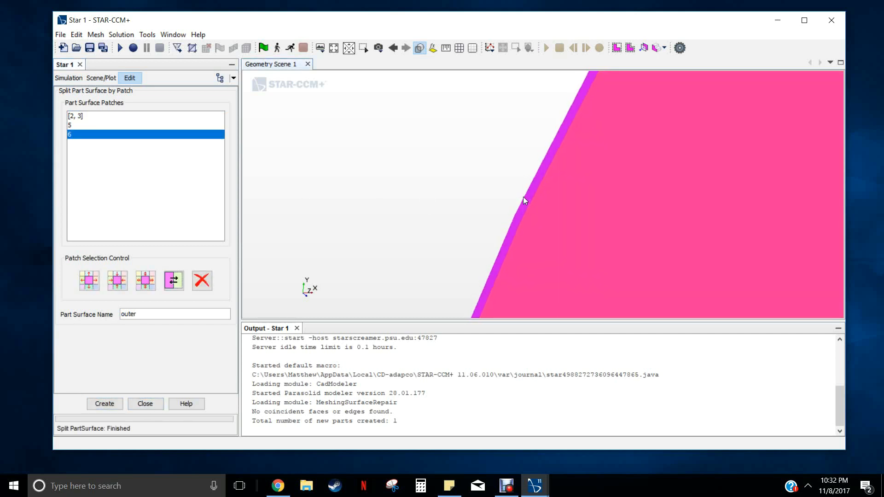
pyautogui.moveTo(528, 206); pyautogui.dragTo(656, 190)
pyautogui.click(655, 190)
pyautogui.click(575, 161)
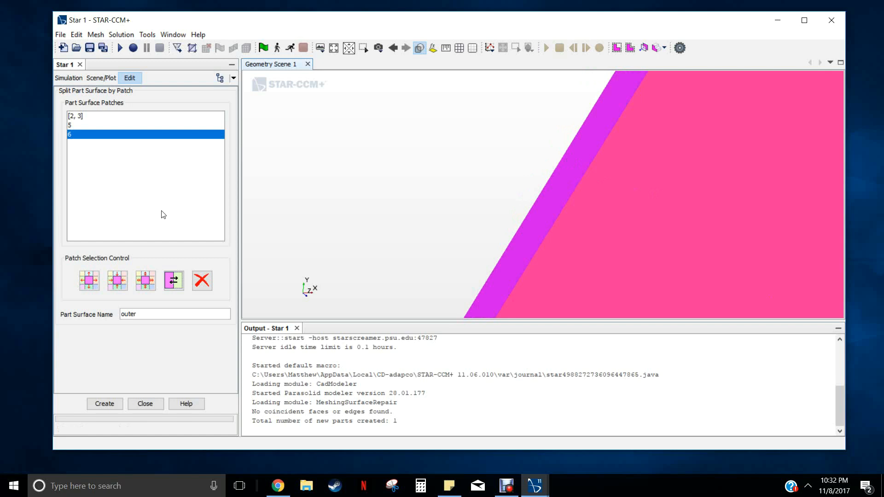
pyautogui.doubleClick(120, 313)
pyautogui.write('body')
pyautogui.press('Return')
pyautogui.hotkey('ctrl', 'a')
pyautogui.write('flo')
pyautogui.press('BackSpace')
pyautogui.press('BackSpace')
pyautogui.write('luid')
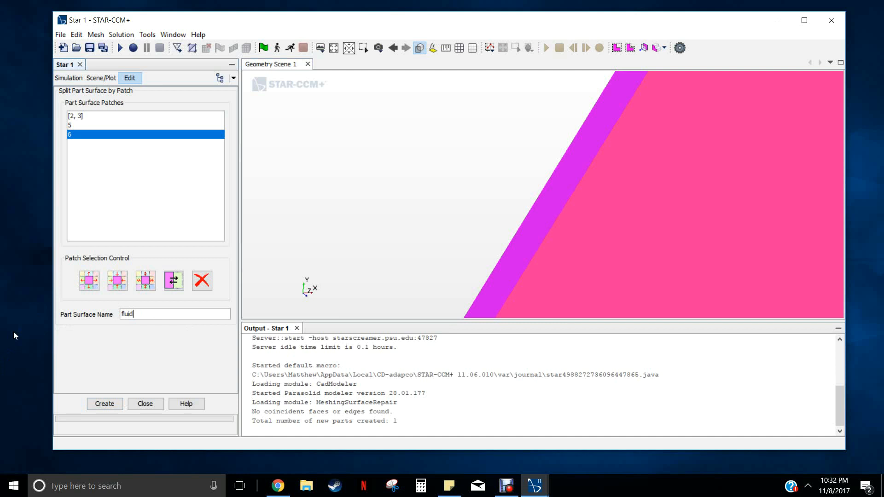
pyautogui.click(101, 406)
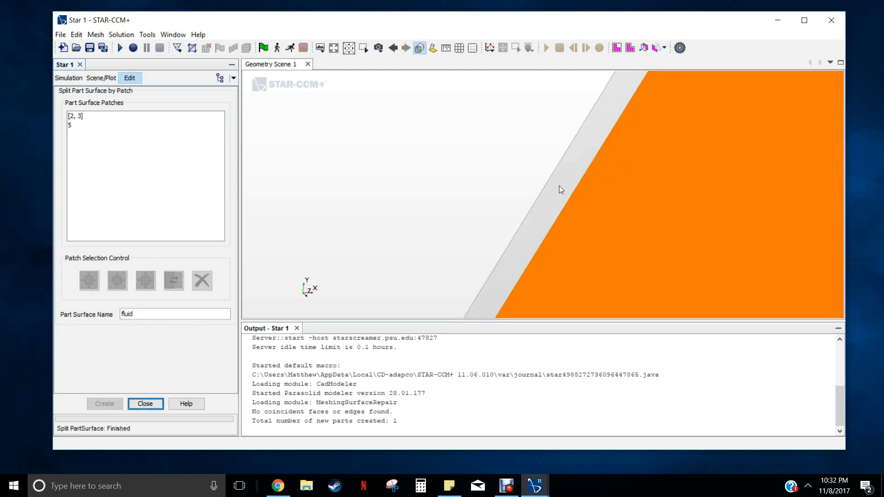
# Split off the small central hole's wall, patch [2, 3], as a part surface named cylinder.
pyautogui.scroll(-5, 559, 186)
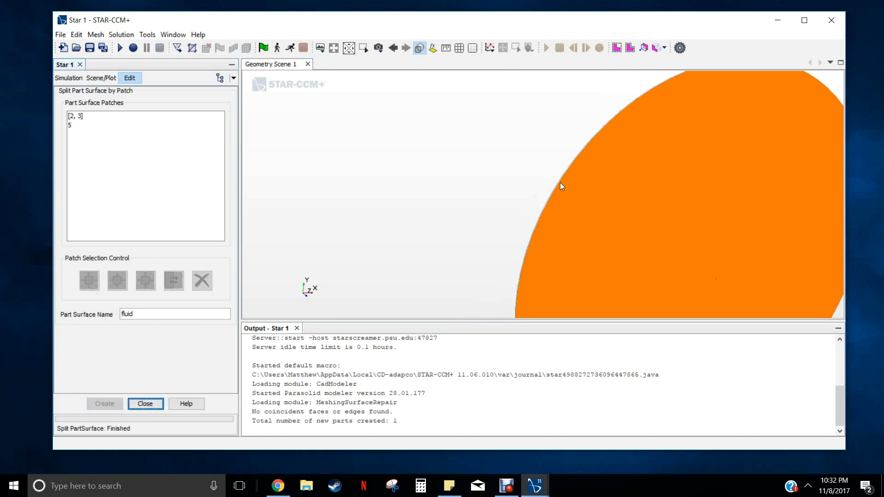
pyautogui.scroll(-3, 560, 184)
pyautogui.moveTo(655, 261); pyautogui.dragTo(636, 244)
pyautogui.scroll(2, 647, 242)
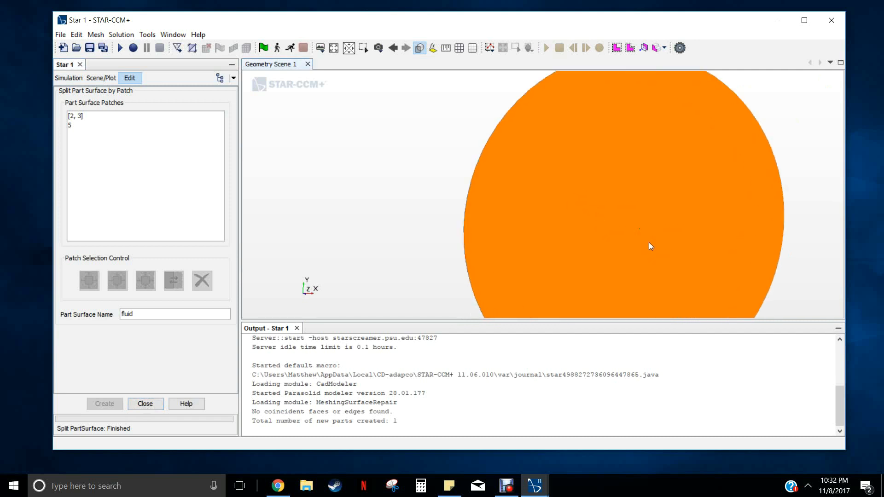
pyautogui.scroll(2, 649, 243)
pyautogui.scroll(10, 543, 152)
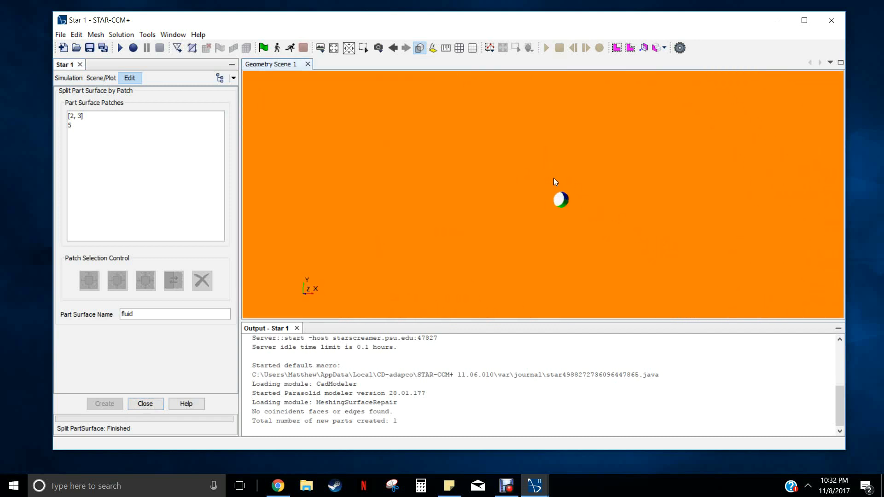
pyautogui.click(592, 232)
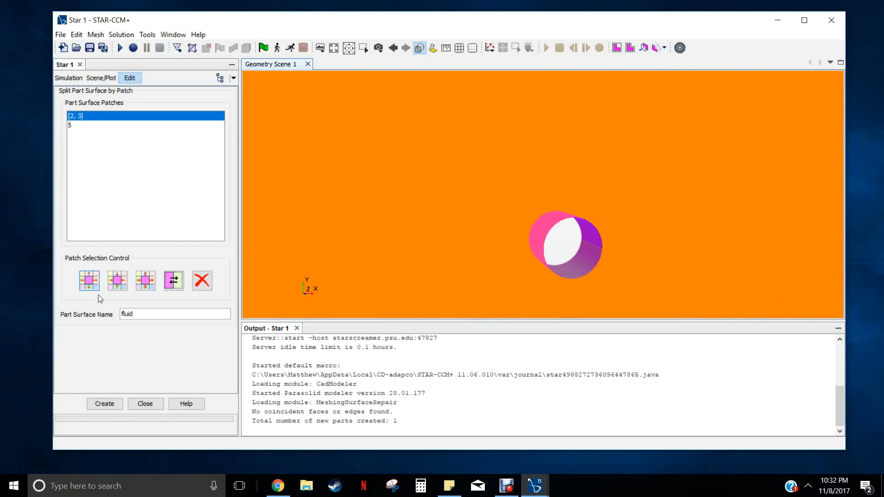
pyautogui.doubleClick(143, 313)
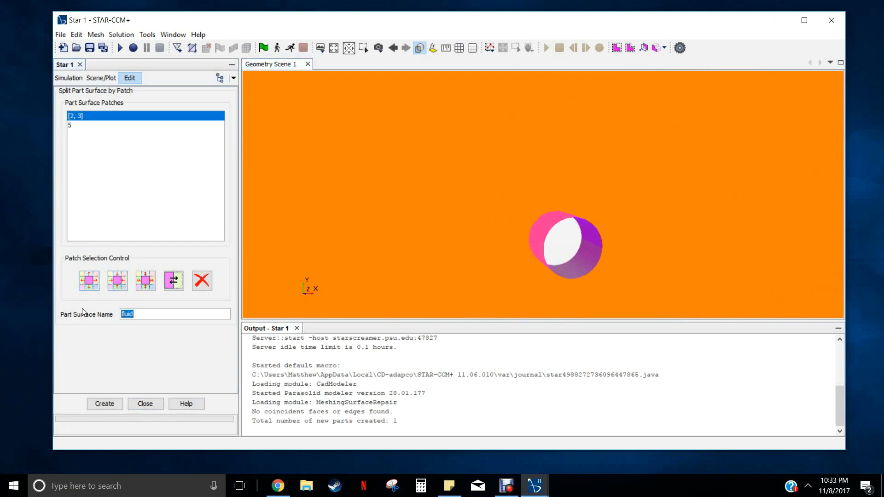
pyautogui.write('cylinder')
pyautogui.click(105, 404)
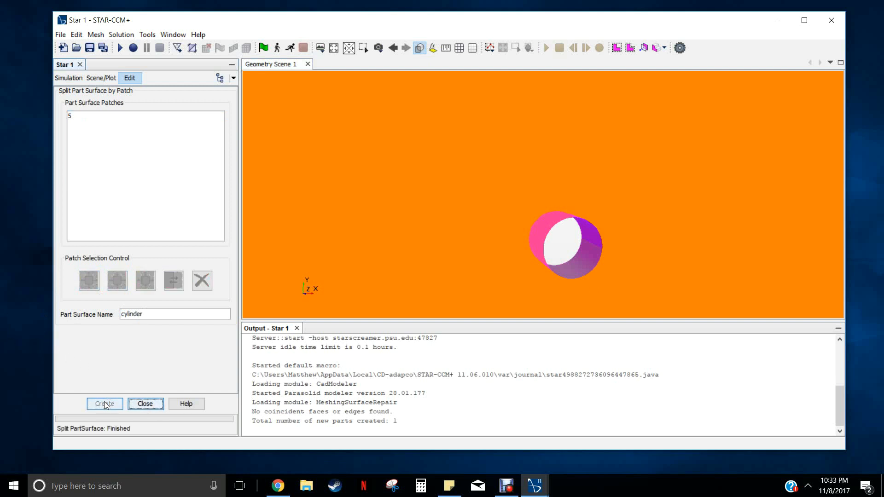
# Check which face the remaining patch 5 covers and close the patch splitting.
pyautogui.click(78, 116)
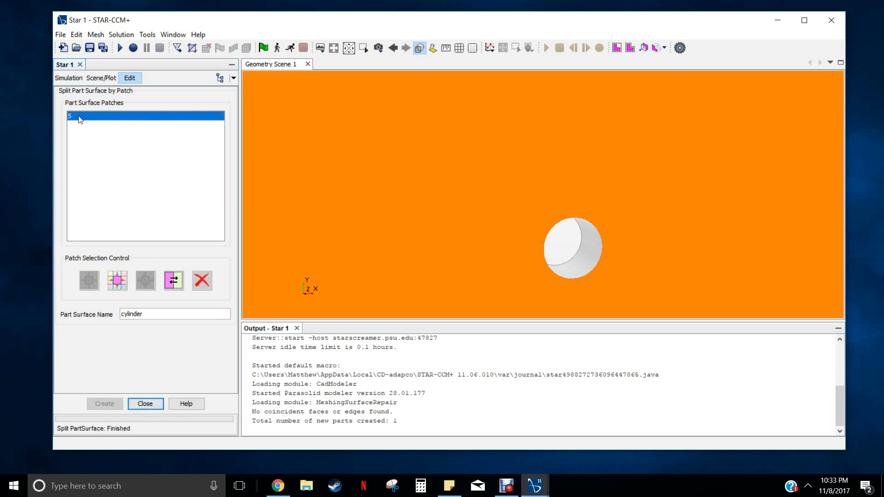
pyautogui.scroll(-2, 370, 190)
pyautogui.scroll(-4, 354, 223)
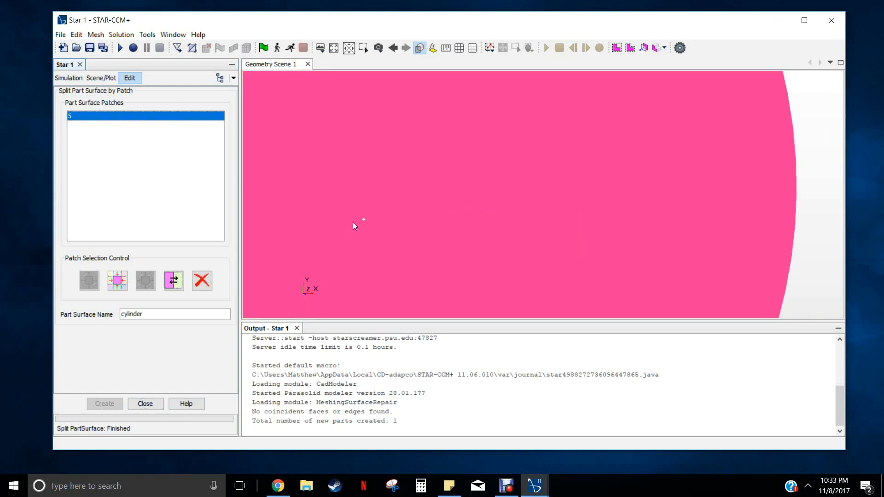
pyautogui.scroll(-3, 381, 189)
pyautogui.moveTo(404, 173); pyautogui.dragTo(527, 114)
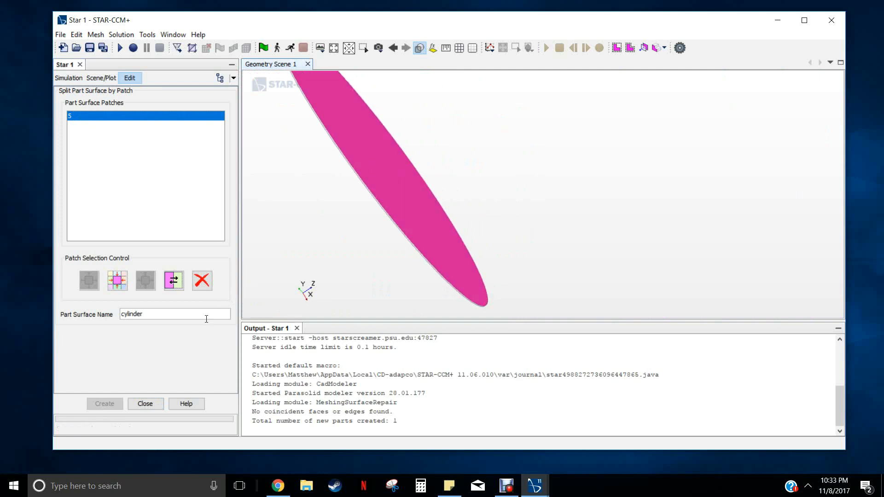
pyautogui.click(137, 404)
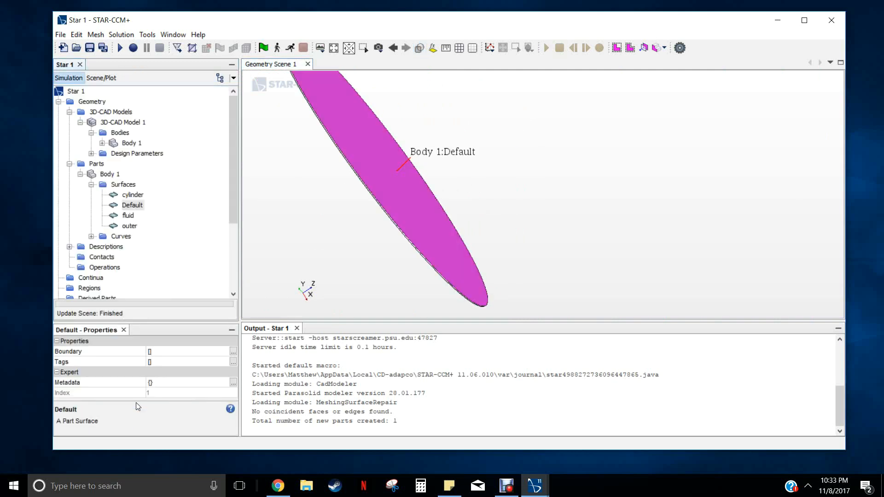
# Highlight the Default, outer and fluid surfaces of Body 1 in the scene to check which faces they cover.
pyautogui.click(131, 206)
pyautogui.moveTo(395, 235); pyautogui.dragTo(355, 209)
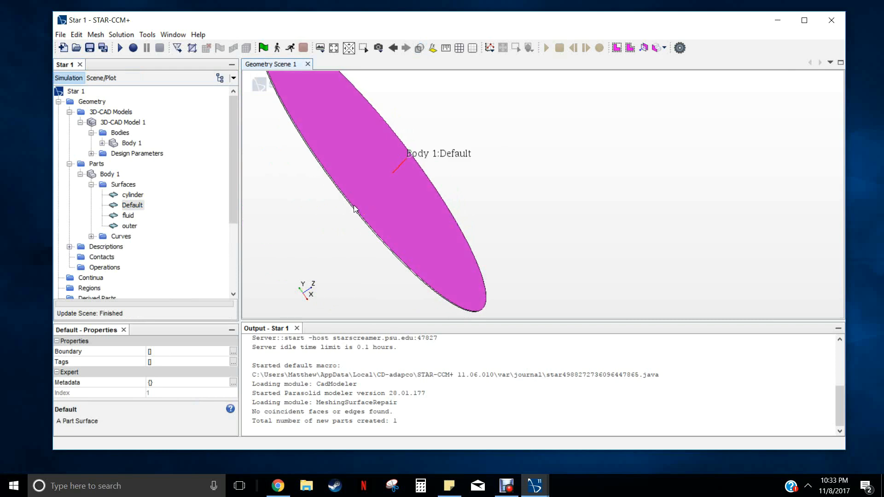
pyautogui.rightClick(129, 205)
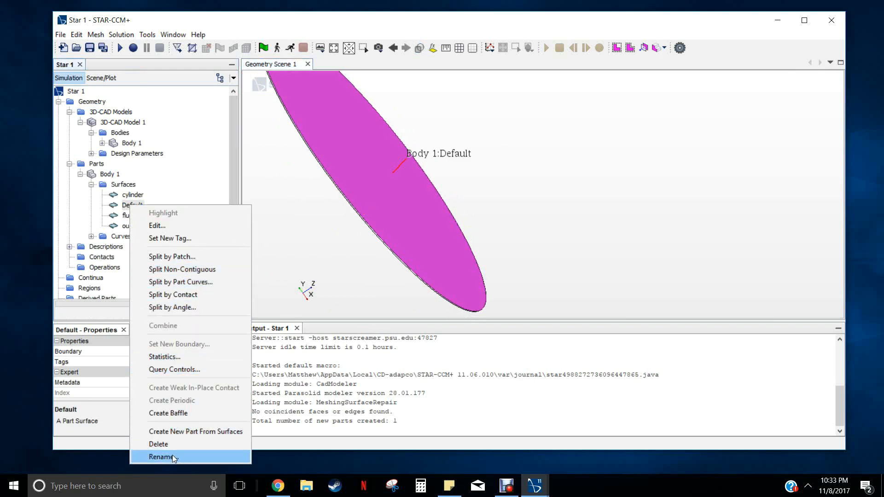
pyautogui.click(170, 174)
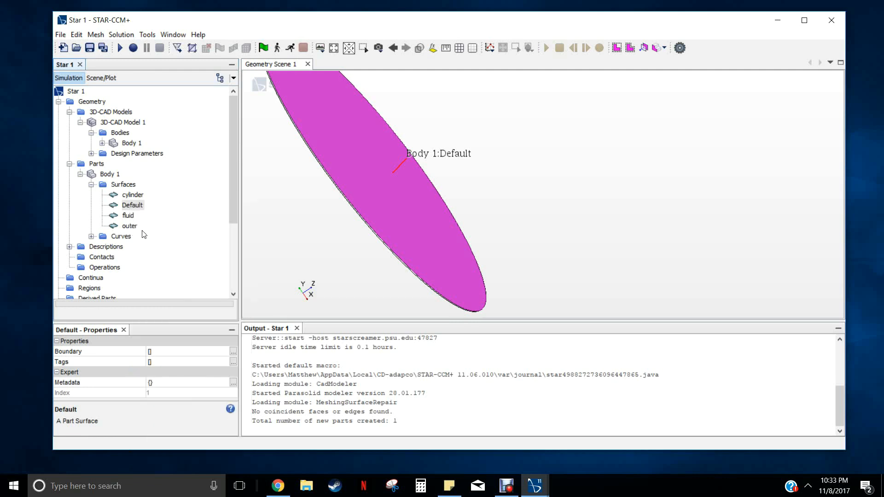
pyautogui.click(130, 226)
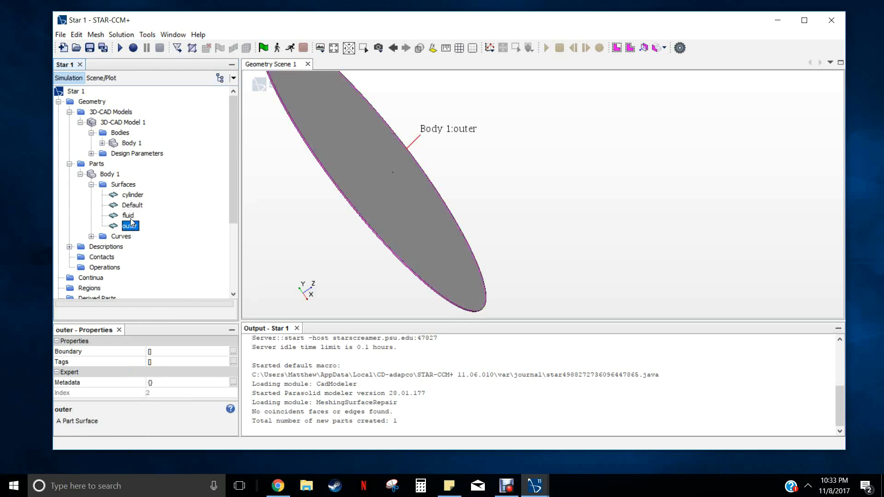
pyautogui.click(128, 215)
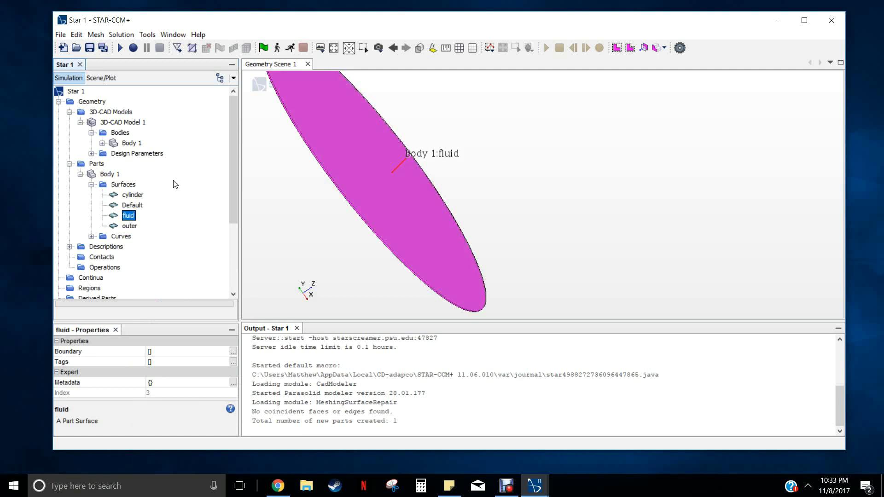
# Assign the Body 1 part to one region, creating a boundary for each part surface.
pyautogui.click(106, 176)
pyautogui.rightClick(107, 178)
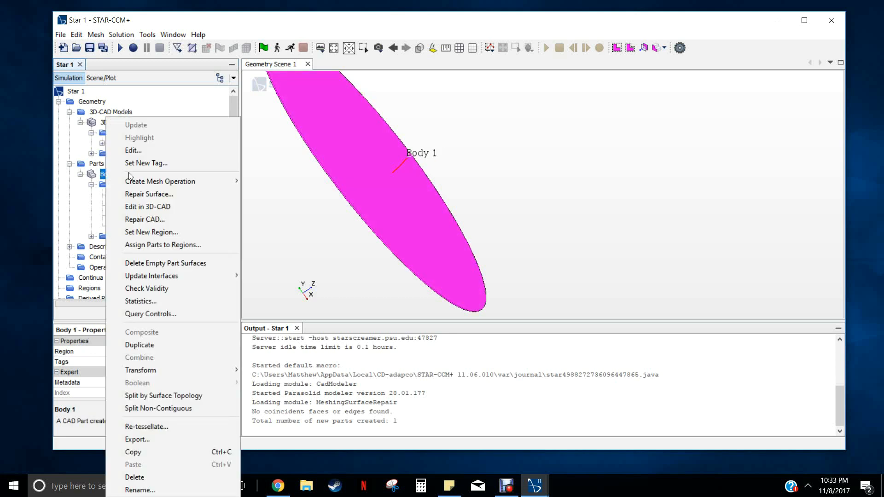
pyautogui.moveTo(141, 181)
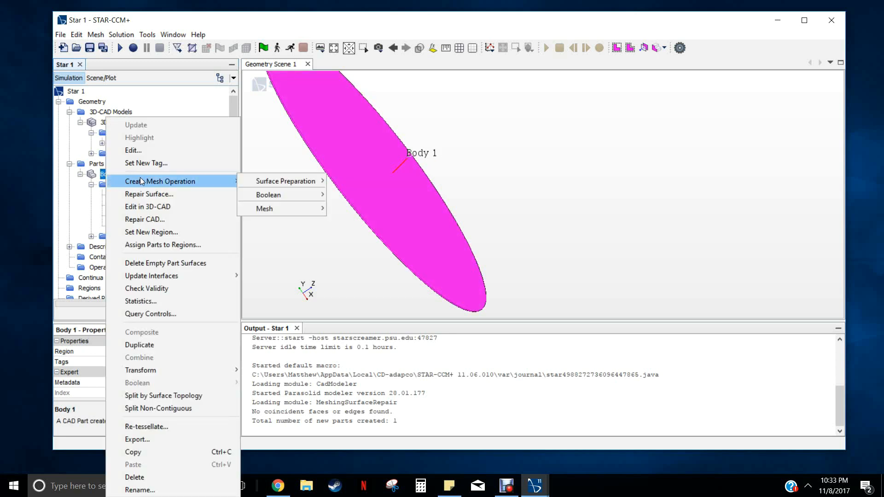
pyautogui.click(185, 245)
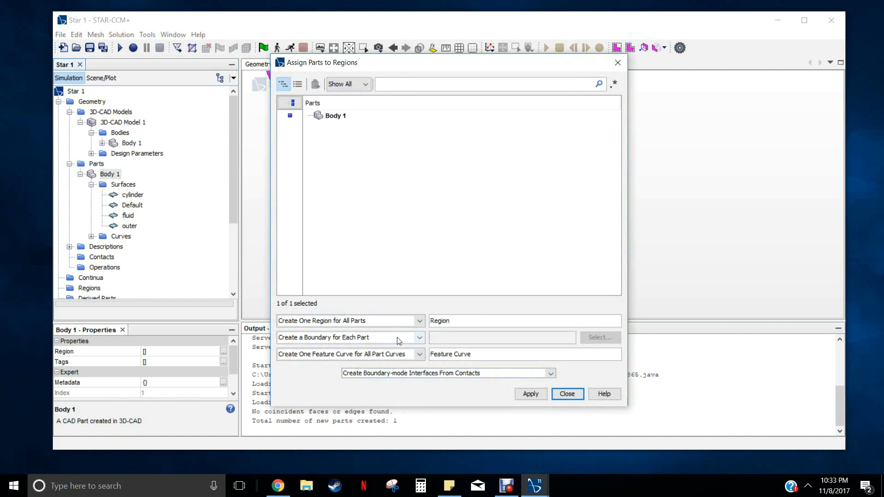
pyautogui.click(418, 339)
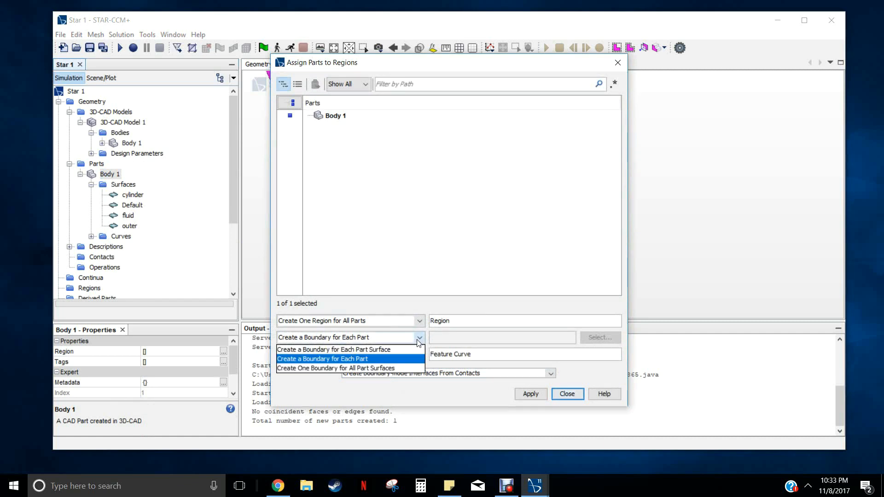
pyautogui.click(368, 352)
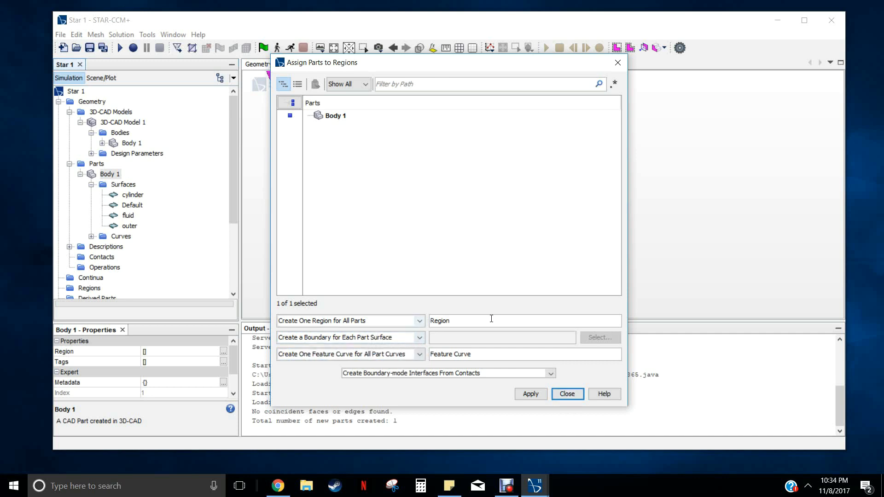
pyautogui.click(530, 394)
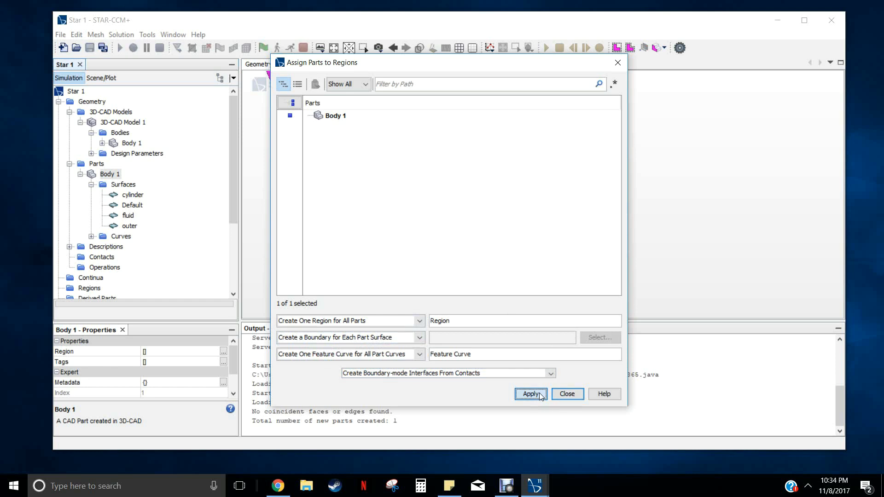
# Close the part assignment dialog and expand the Regions node to check the new region.
pyautogui.click(572, 398)
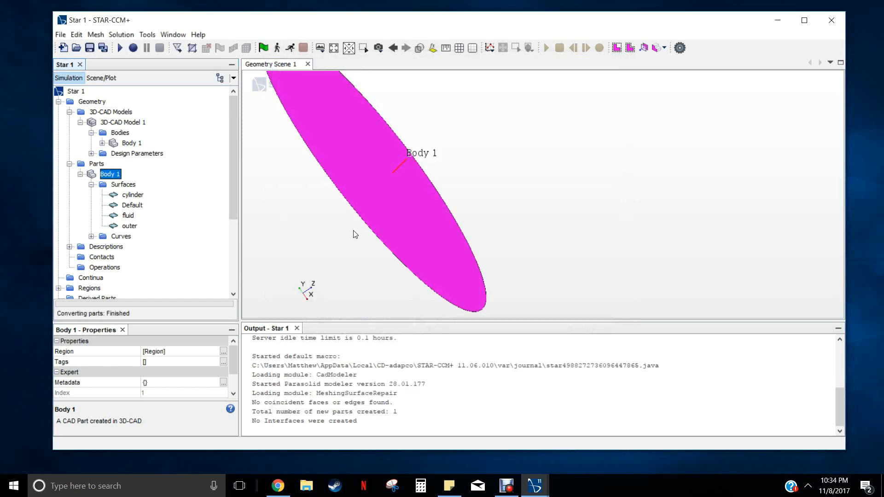
pyautogui.scroll(-2, 133, 254)
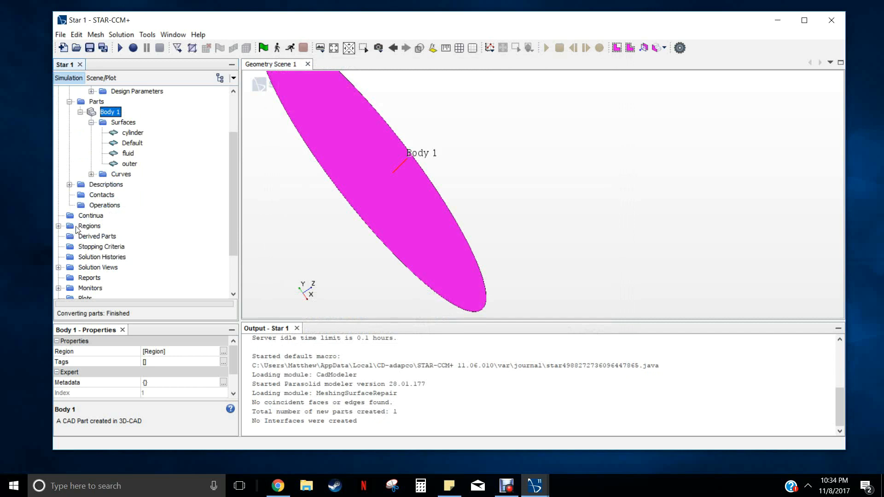
pyautogui.click(58, 226)
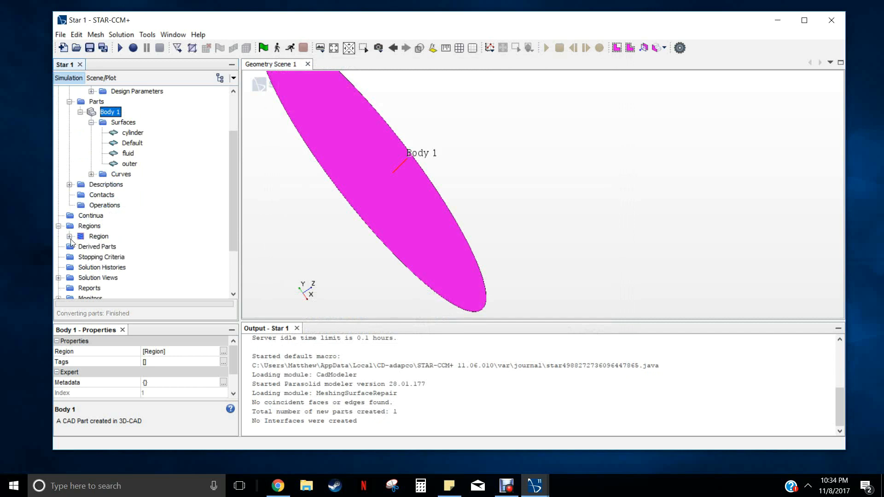
pyautogui.click(70, 237)
pyautogui.click(70, 237)
pyautogui.scroll(1, 125, 157)
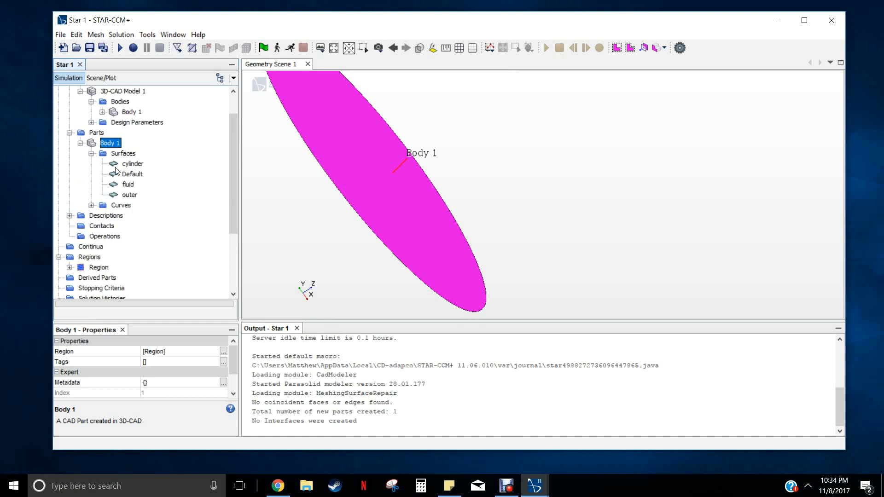
# Create a Badge for 2D Meshing operation on Body 1, leaving execution upon creation off.
pyautogui.click(332, 217)
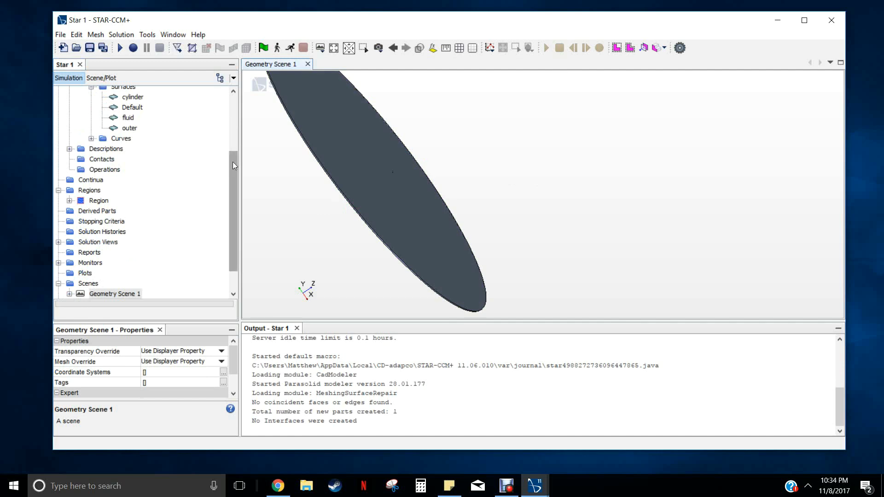
pyautogui.moveTo(231, 164); pyautogui.dragTo(234, 140)
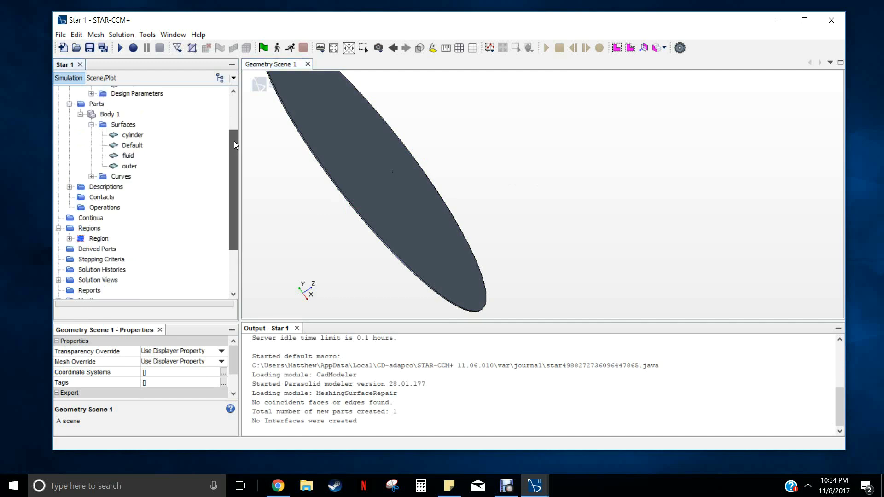
pyautogui.rightClick(110, 117)
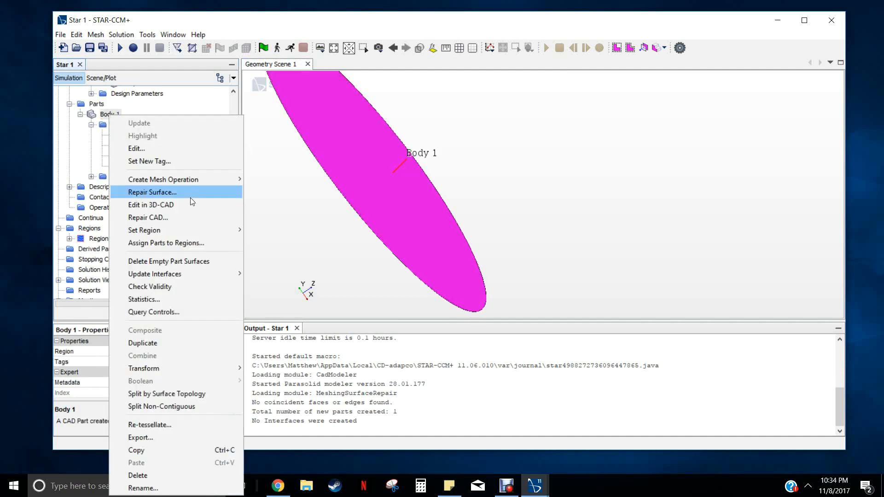
pyautogui.moveTo(189, 180)
pyautogui.moveTo(286, 206)
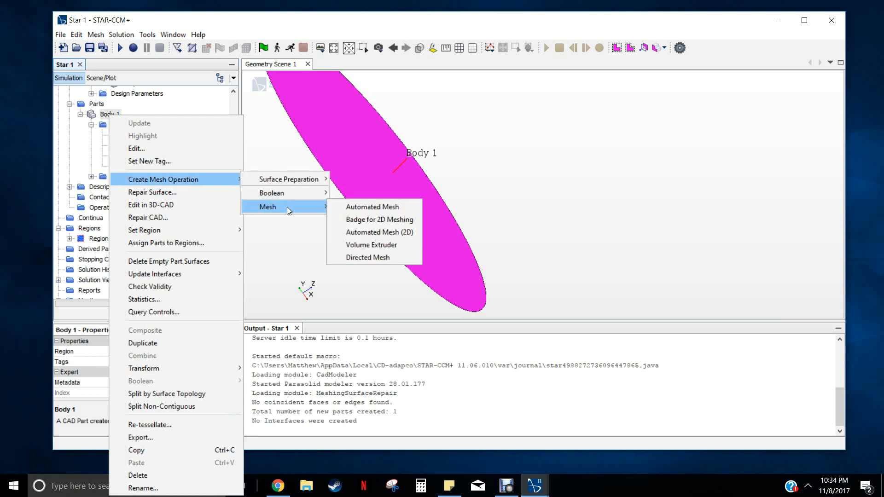
pyautogui.click(391, 220)
pyautogui.click(321, 145)
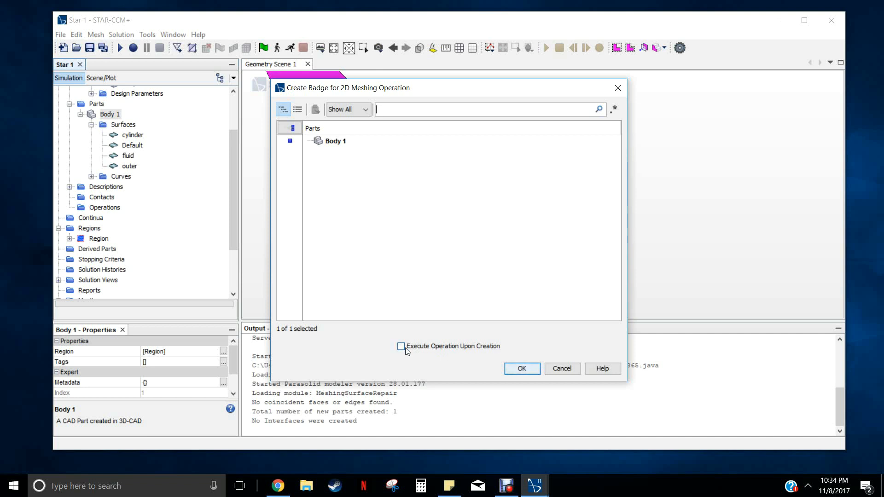
pyautogui.click(521, 369)
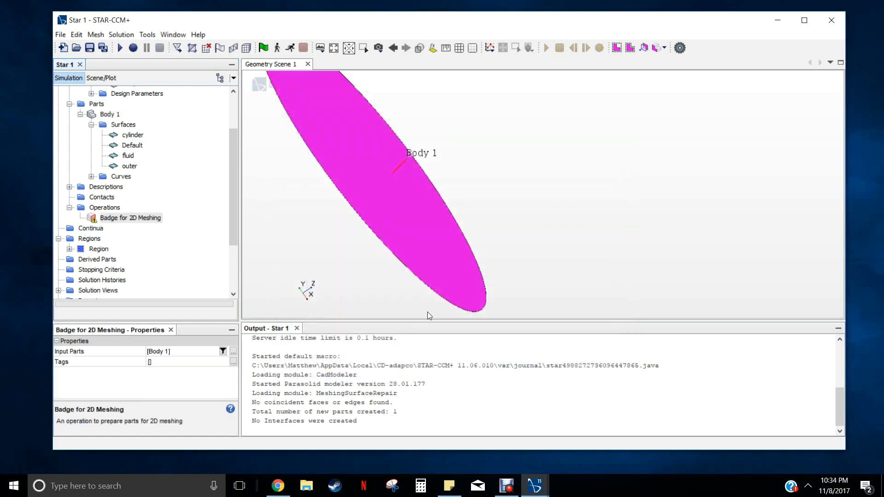
# Execute the Badge for 2D Meshing operation.
pyautogui.rightClick(109, 220)
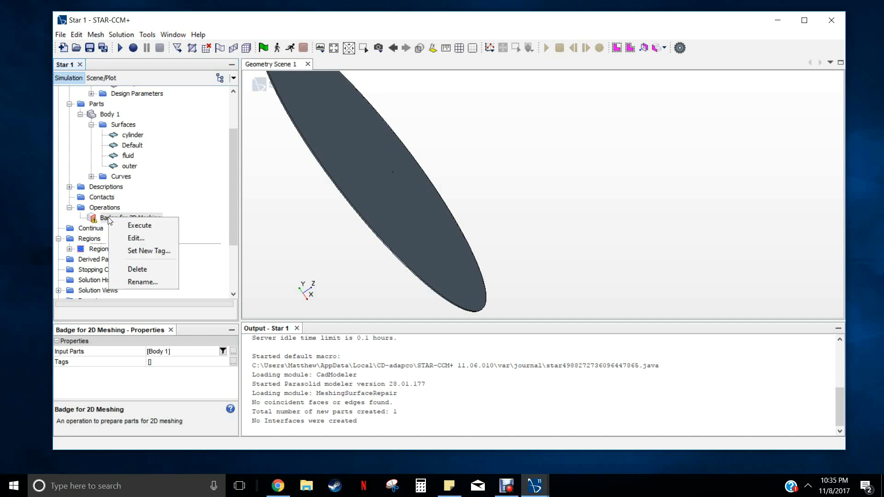
pyautogui.click(140, 226)
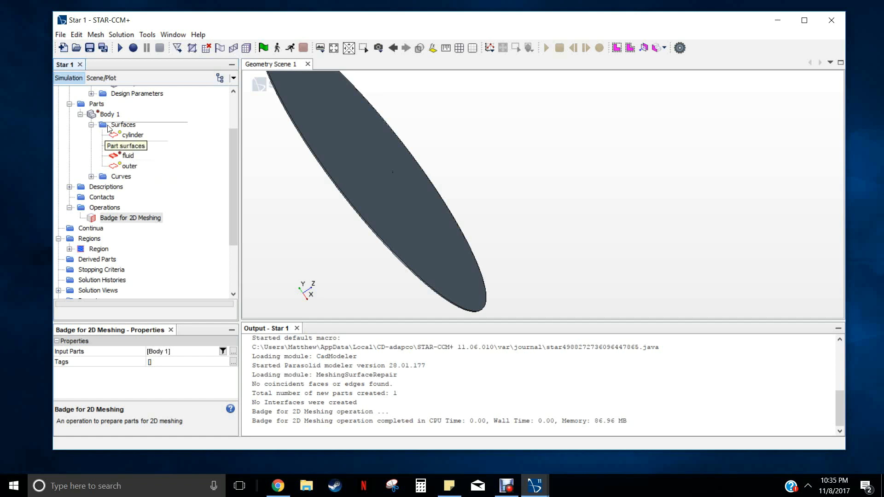
pyautogui.moveTo(304, 229)
pyautogui.mouseDown()
pyautogui.moveTo(295, 231)
pyautogui.moveTo(306, 230)
pyautogui.mouseUp()
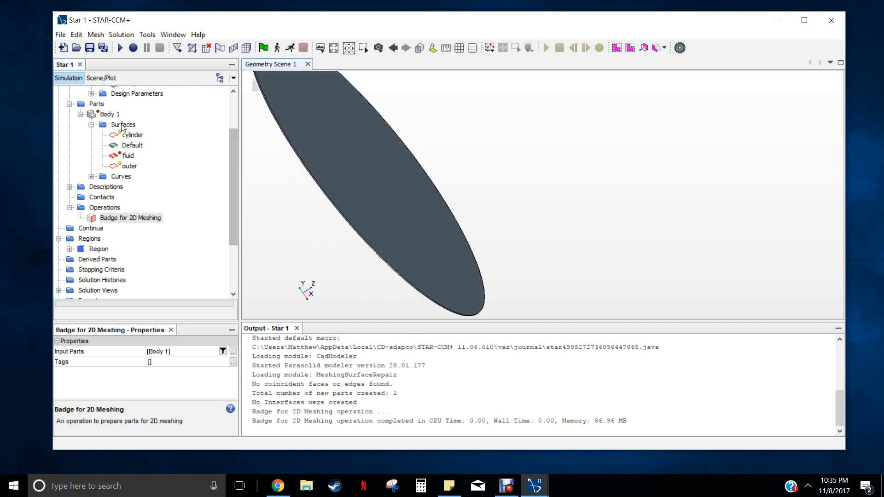
# Create an Automated Mesh (2D) operation on Body 1 with the Polygonal Mesher and Prism Layer Mesher enabled.
pyautogui.click(123, 126)
pyautogui.rightClick(117, 117)
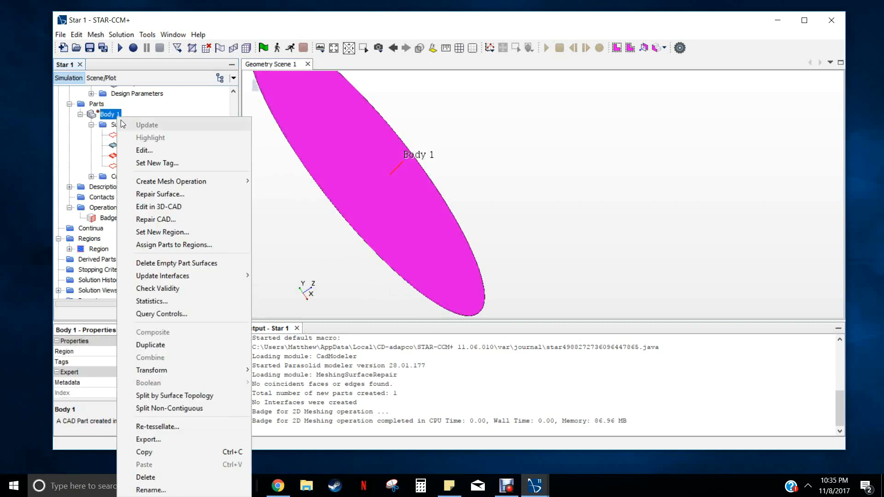
pyautogui.moveTo(187, 180)
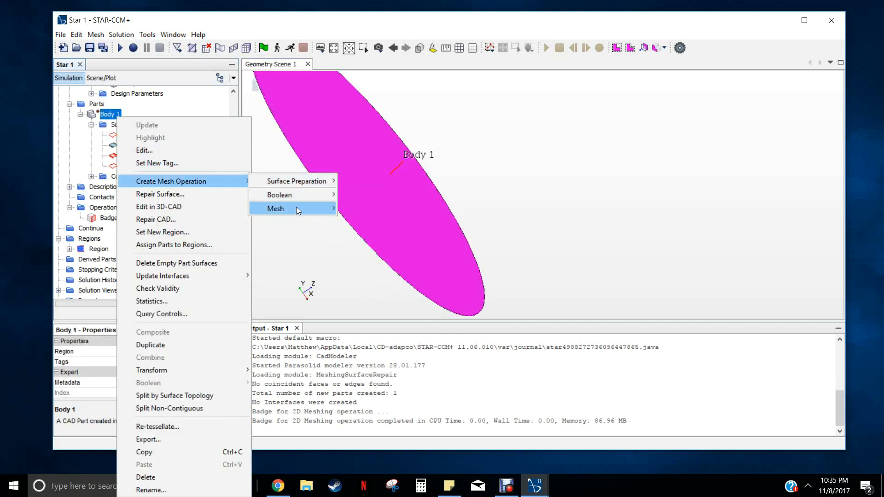
pyautogui.moveTo(297, 208)
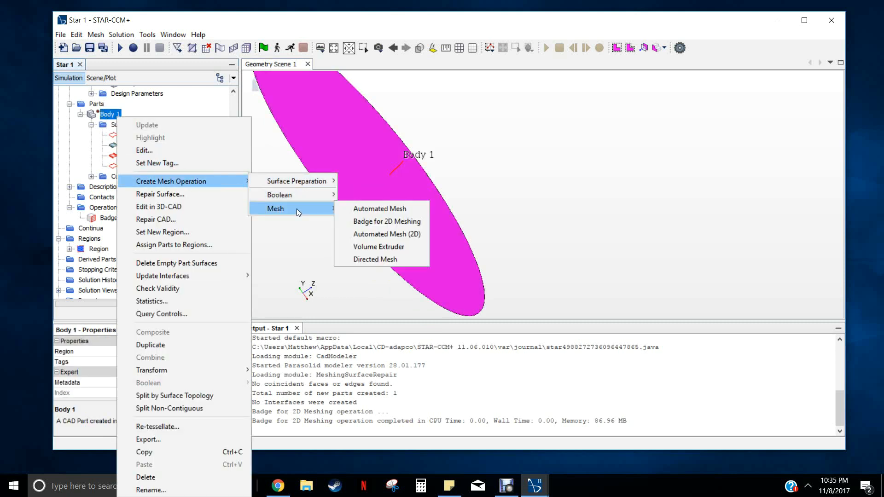
pyautogui.click(364, 235)
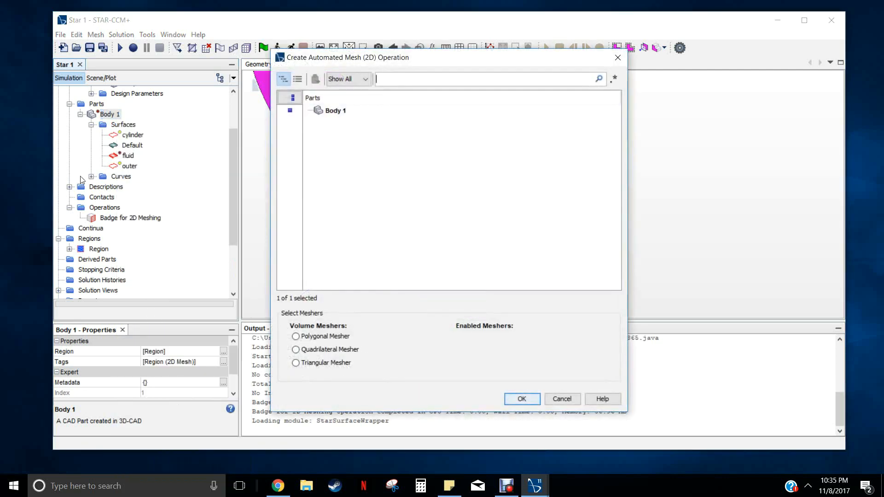
pyautogui.click(295, 336)
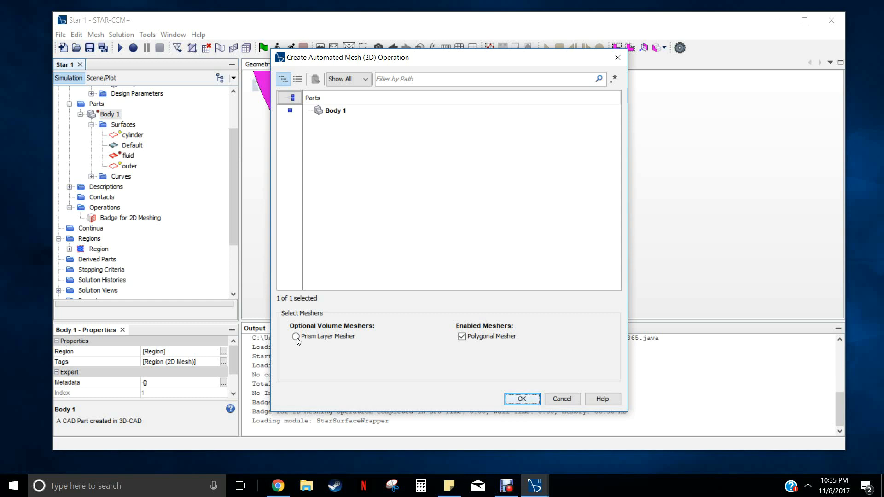
pyautogui.click(296, 337)
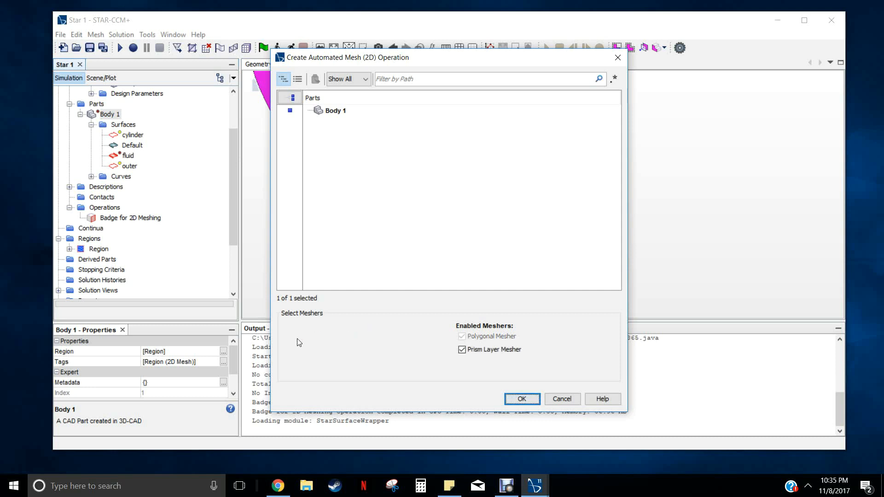
pyautogui.click(520, 398)
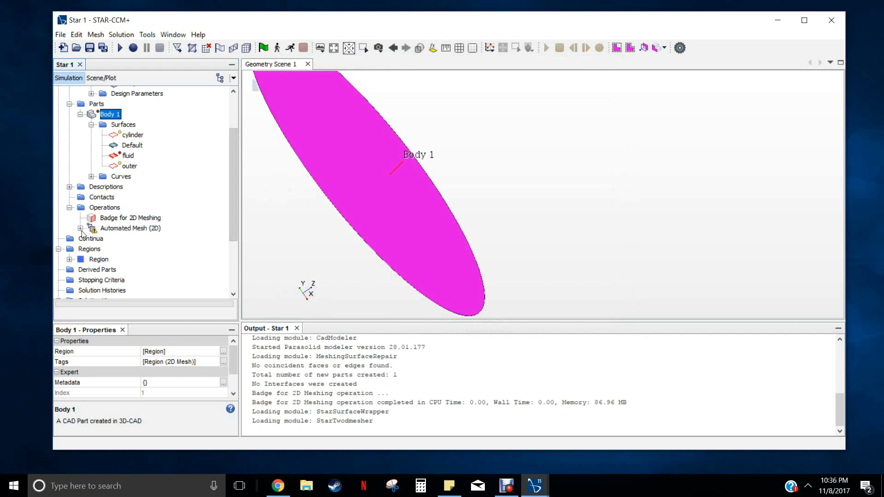
# Execute the Automated Mesh (2D) operation to generate the 2D volume mesh.
pyautogui.click(117, 228)
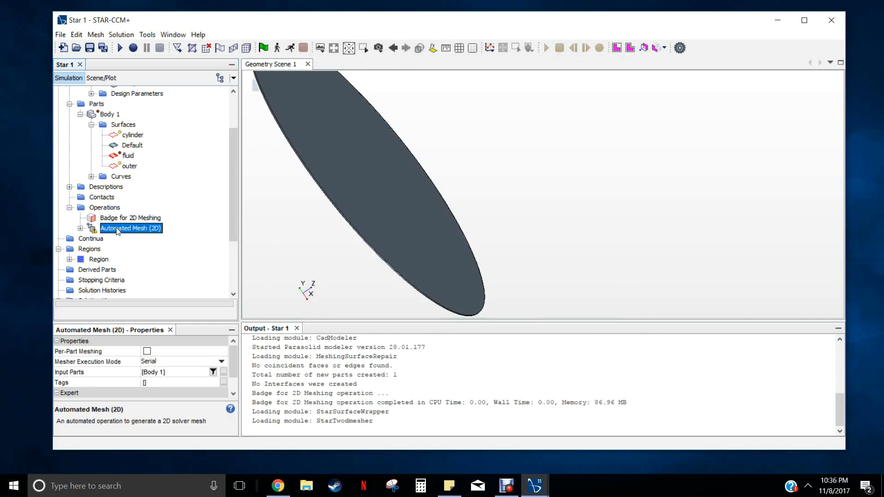
pyautogui.rightClick(117, 230)
pyautogui.click(163, 267)
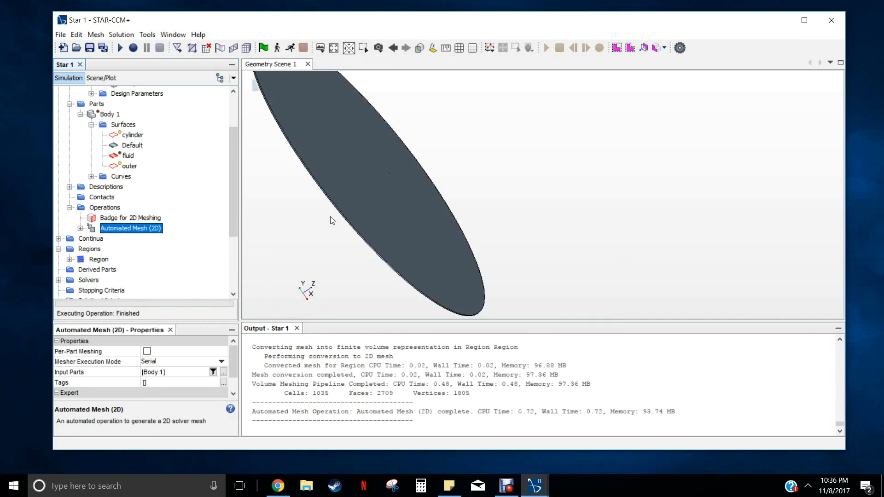
# Create a mesh scene to display the generated 2D mesh.
pyautogui.scroll(-2, 332, 221)
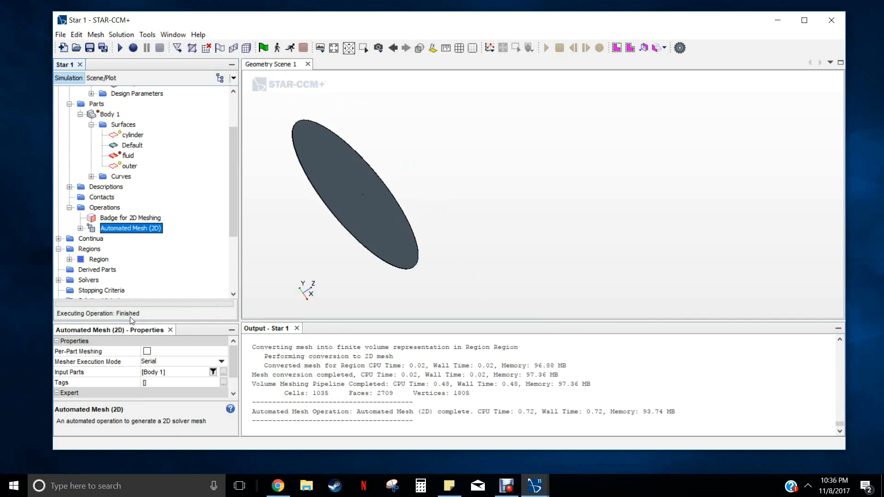
pyautogui.click(320, 48)
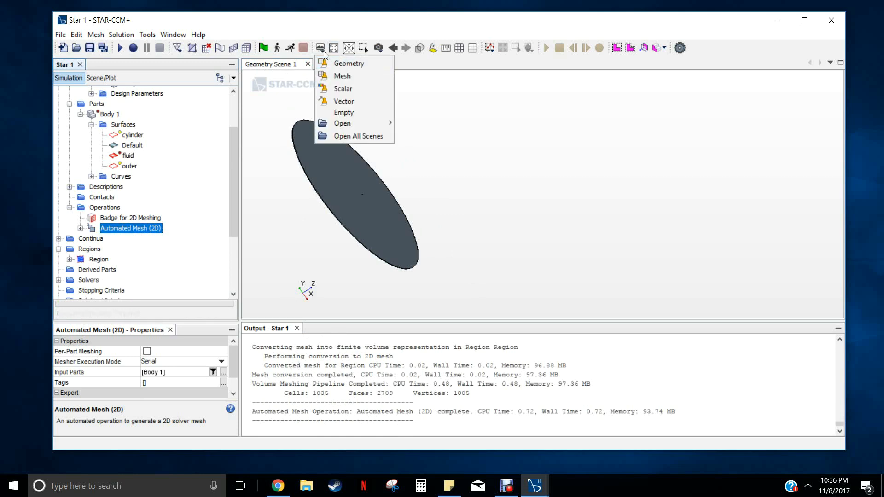
pyautogui.click(335, 75)
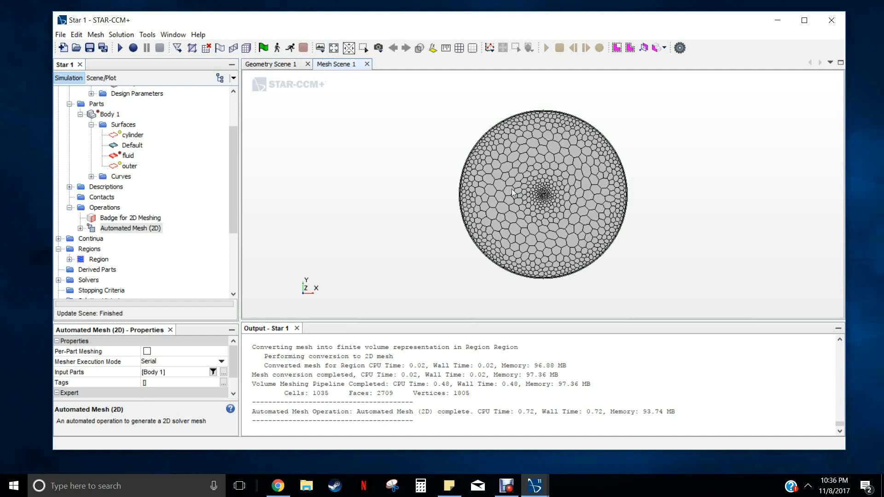
# Examine the mesh cells around the small central cylinder and the prism layers along the outer edge.
pyautogui.scroll(10, 513, 193)
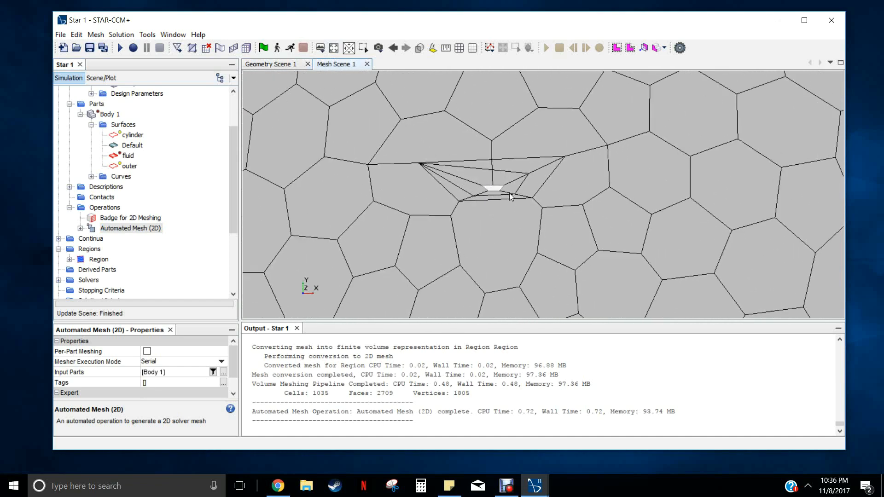
pyautogui.scroll(3, 509, 196)
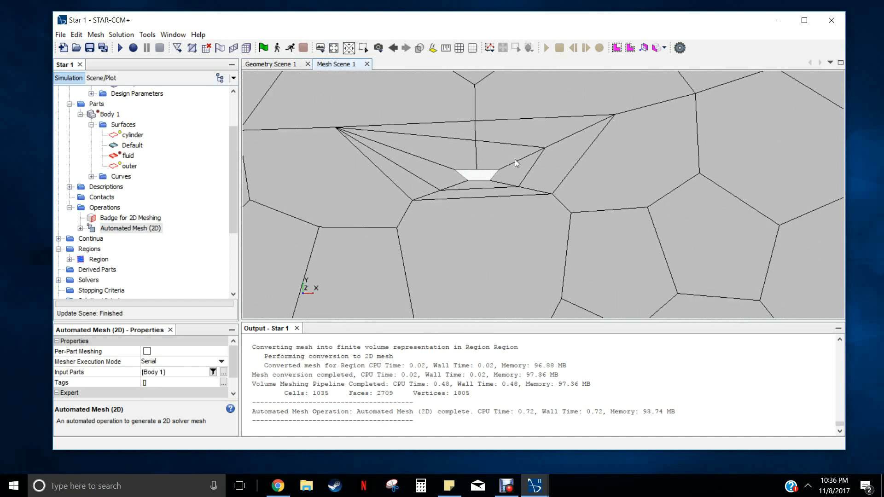
pyautogui.scroll(-10, 529, 168)
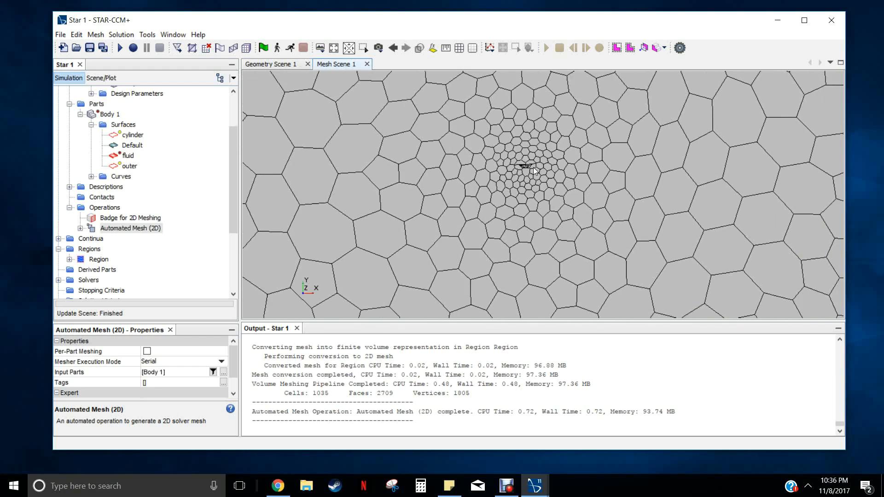
pyautogui.scroll(-3, 529, 171)
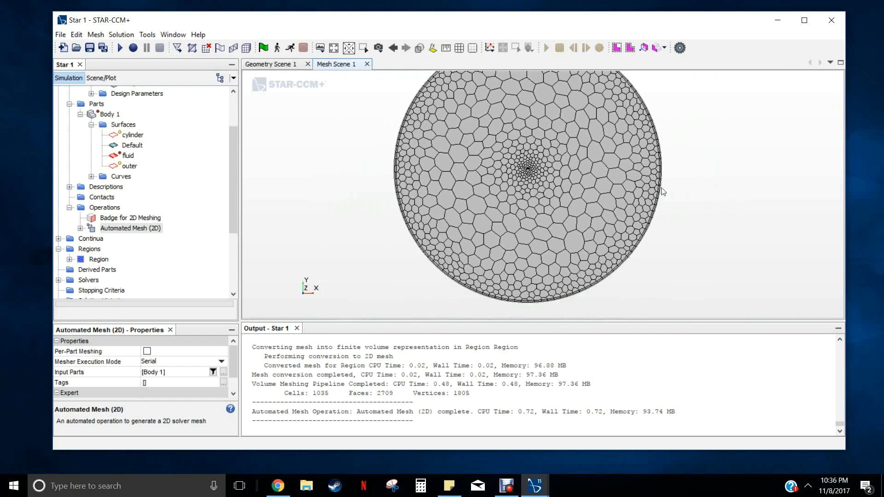
pyautogui.scroll(10, 652, 185)
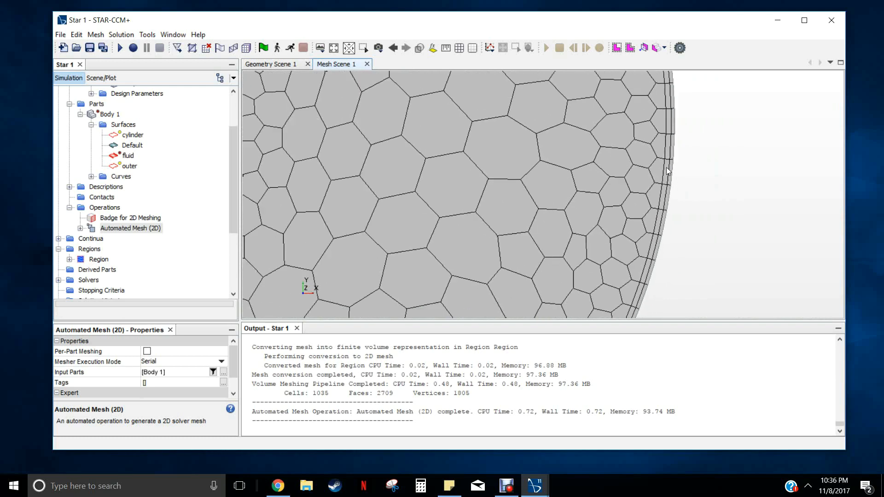
pyautogui.scroll(-6, 668, 170)
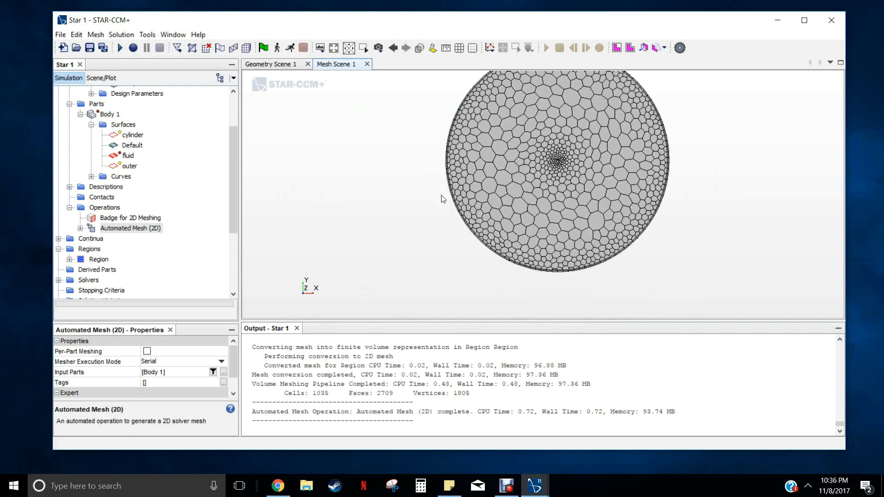
pyautogui.scroll(10, 558, 146)
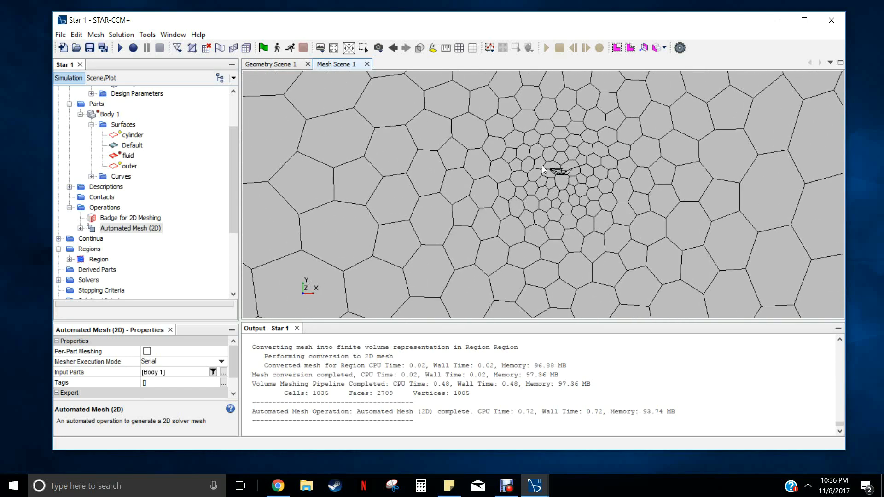
pyautogui.scroll(3, 581, 178)
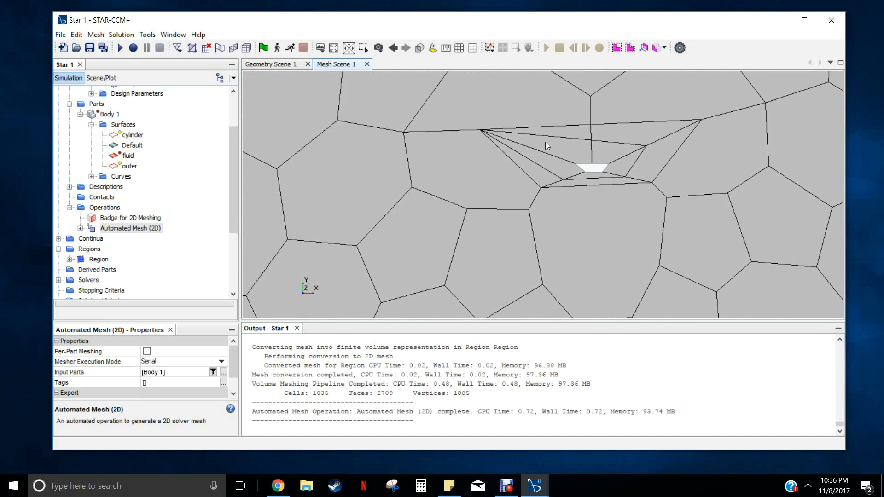
pyautogui.scroll(-6, 586, 162)
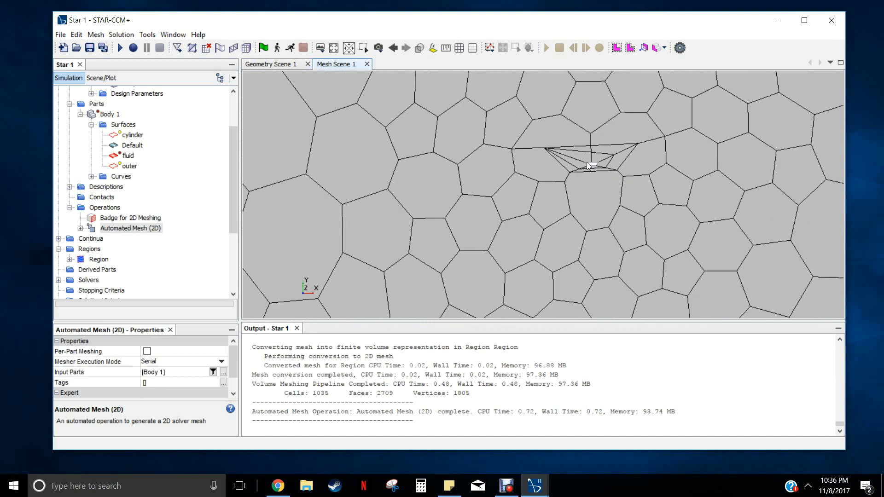
pyautogui.scroll(-5, 584, 164)
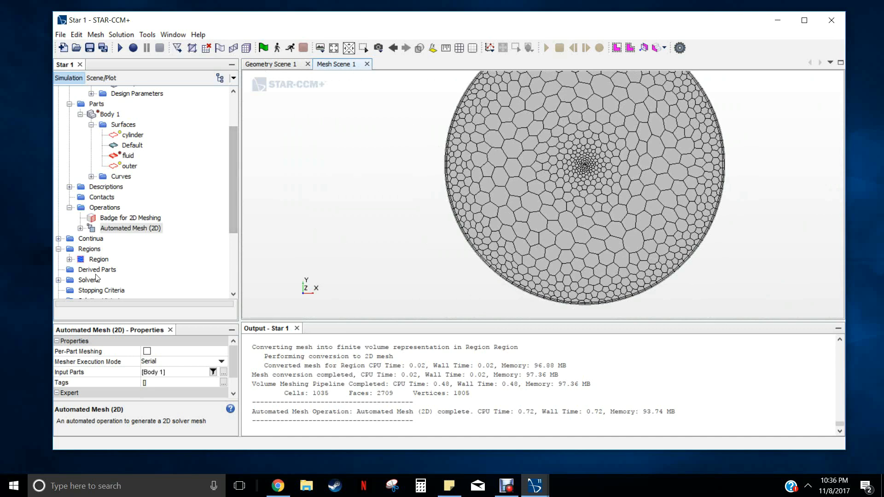
# Set the base size in the Automated Mesh (2D) default controls to 0.05 m.
pyautogui.click(81, 229)
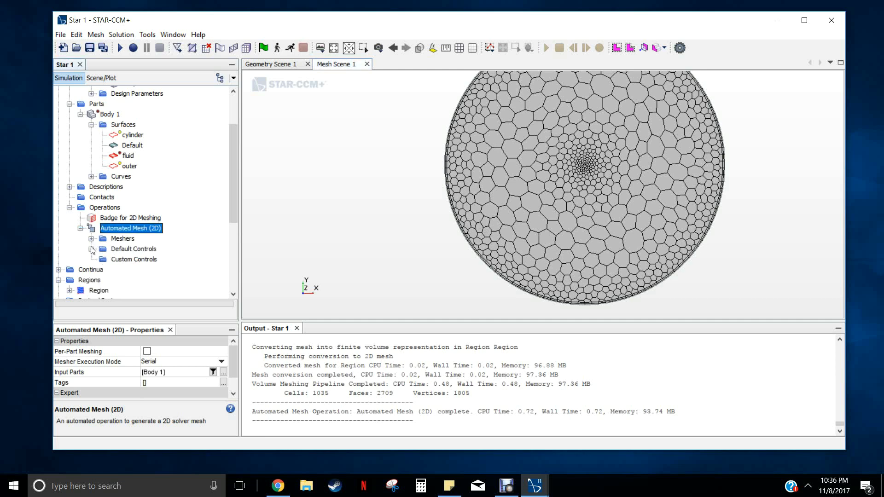
pyautogui.click(122, 239)
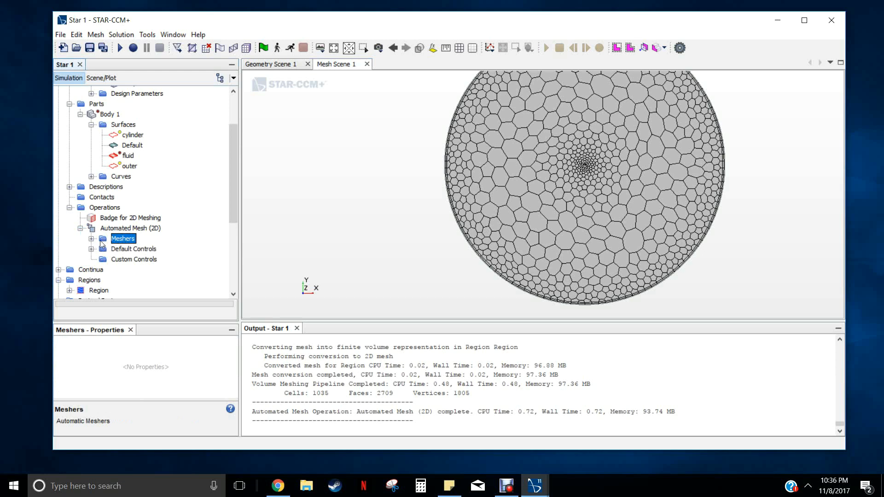
pyautogui.rightClick(122, 240)
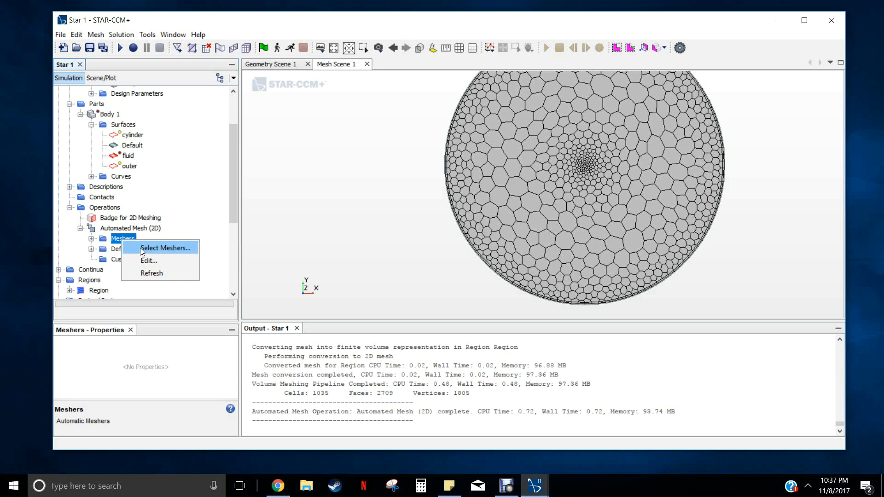
pyautogui.click(117, 240)
pyautogui.click(92, 249)
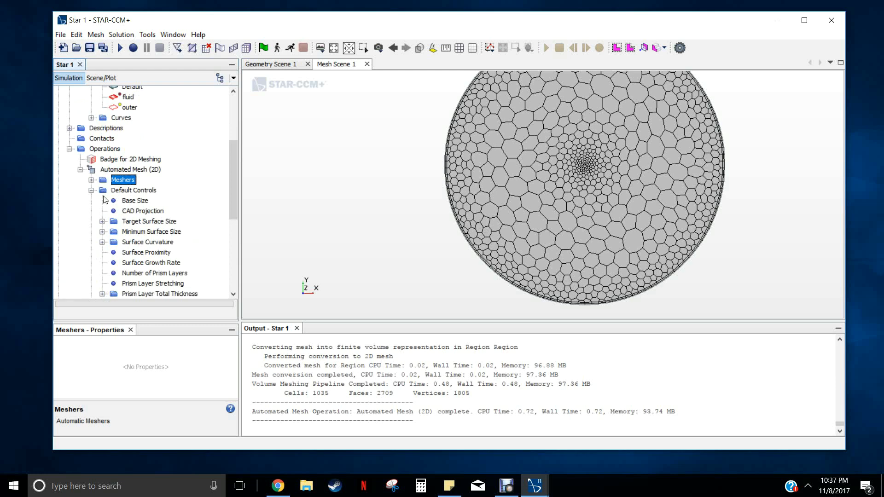
pyautogui.click(131, 204)
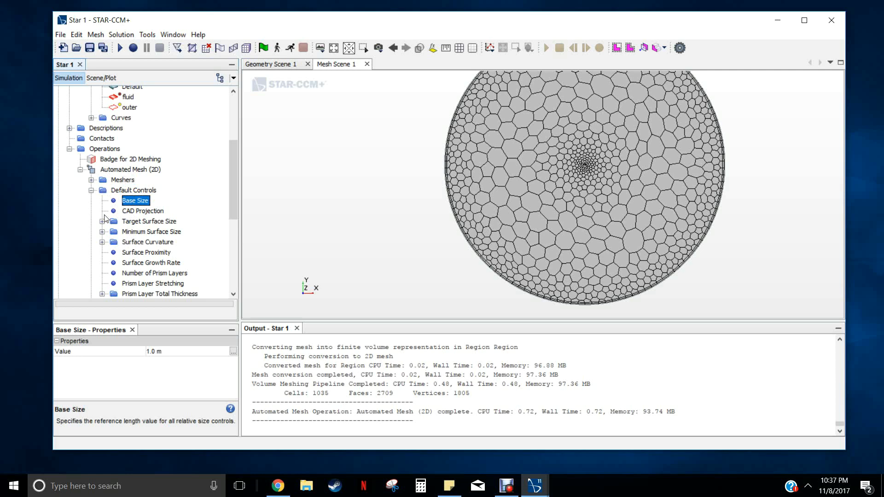
pyautogui.scroll(-1, 125, 234)
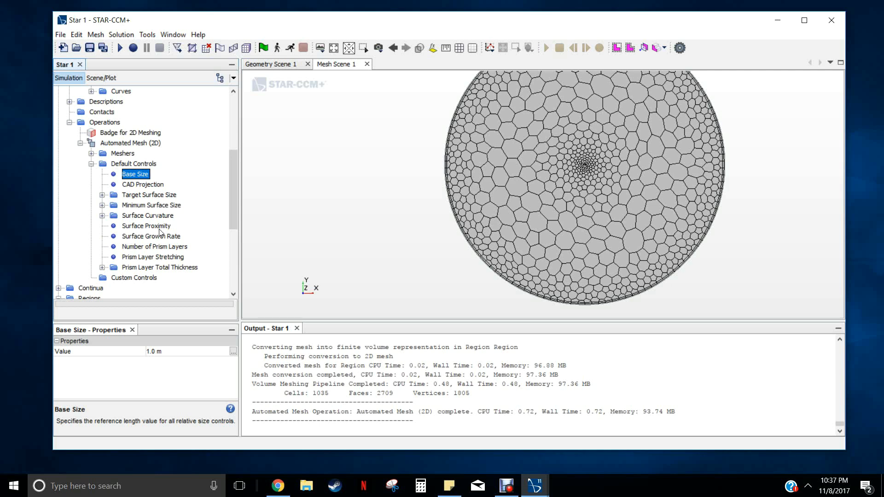
pyautogui.moveTo(160, 232)
pyautogui.click(152, 352)
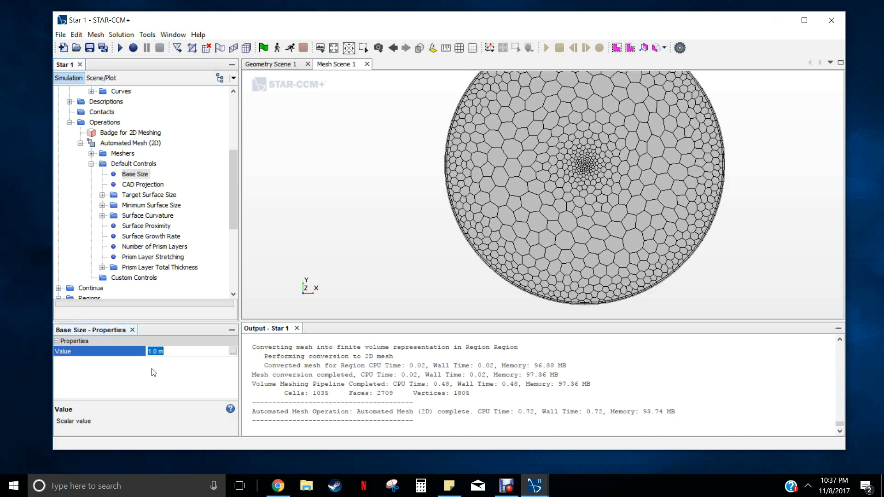
pyautogui.write('0.05')
pyautogui.press('Return')
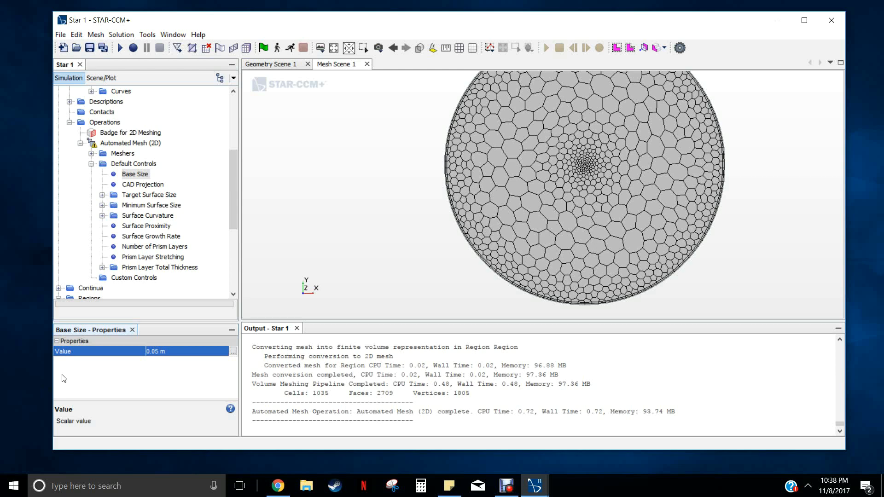
# Set the default target surface size to 3000 percent of base.
pyautogui.click(102, 195)
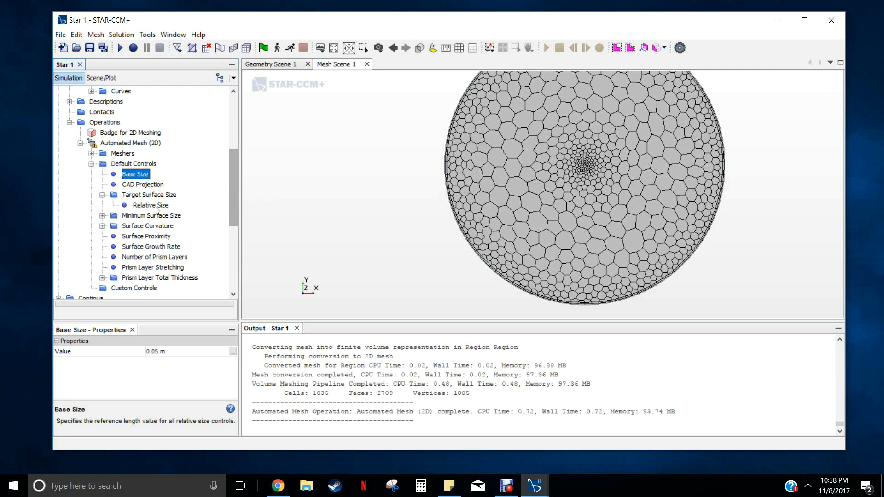
pyautogui.click(150, 206)
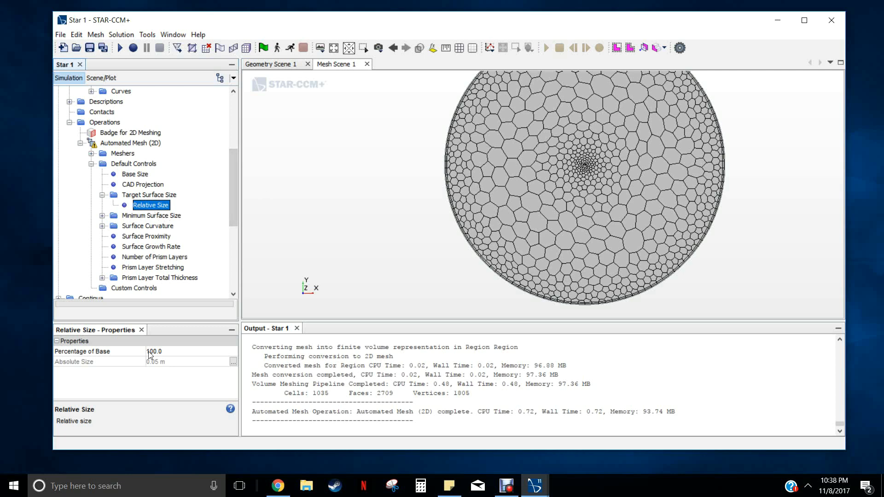
pyautogui.click(164, 352)
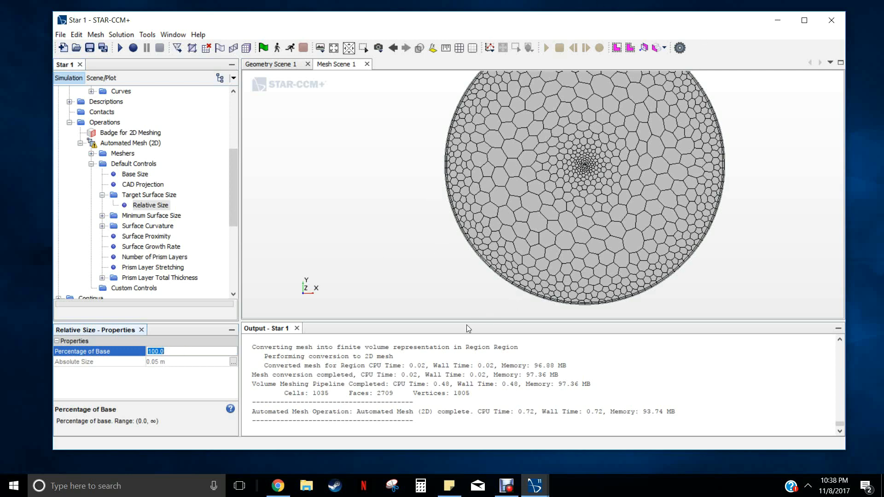
pyautogui.write('300')
pyautogui.press('Return')
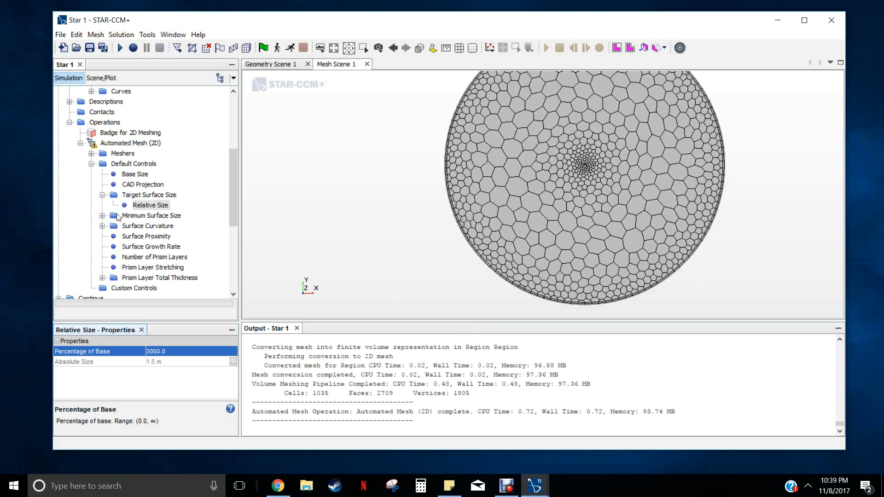
# Set the default number of prism layers to 6.
pyautogui.click(150, 257)
pyautogui.click(157, 351)
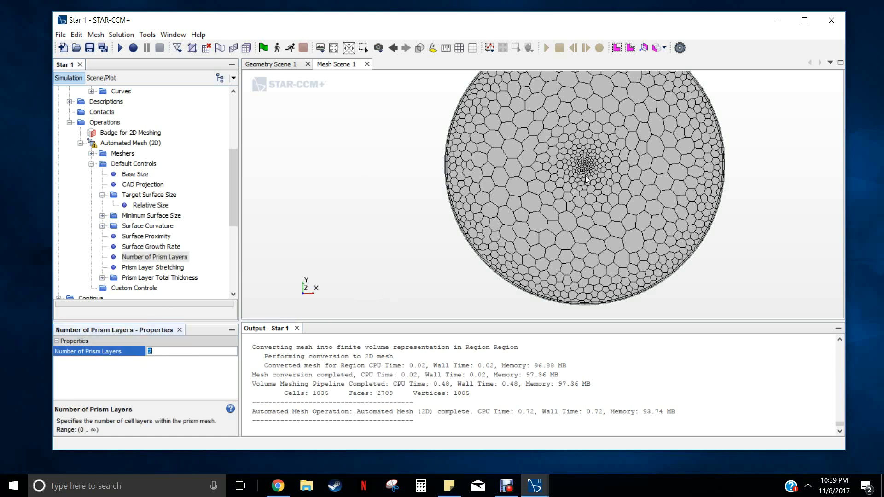
pyautogui.write('6')
pyautogui.press('Return')
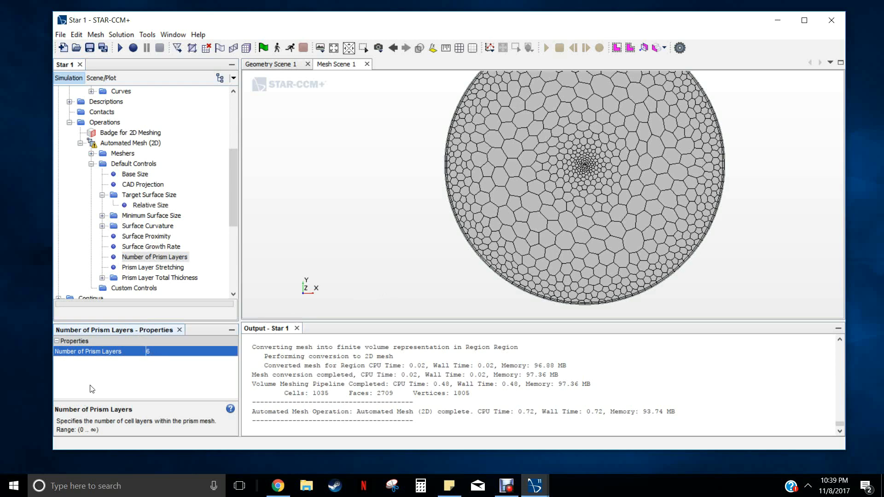
# Set the default prism layer total thickness to 5 percent of base, keeping its size type as Relative to base.
pyautogui.click(102, 278)
pyautogui.click(150, 289)
pyautogui.scroll(-1, 161, 295)
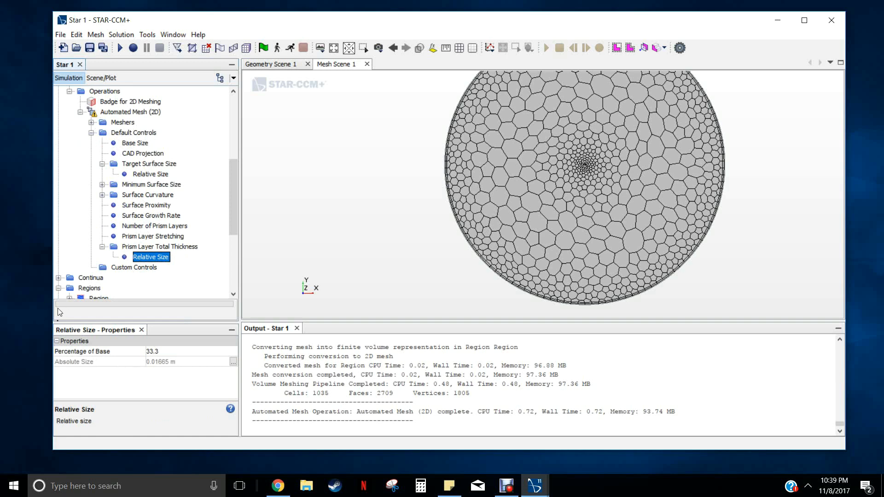
pyautogui.click(159, 351)
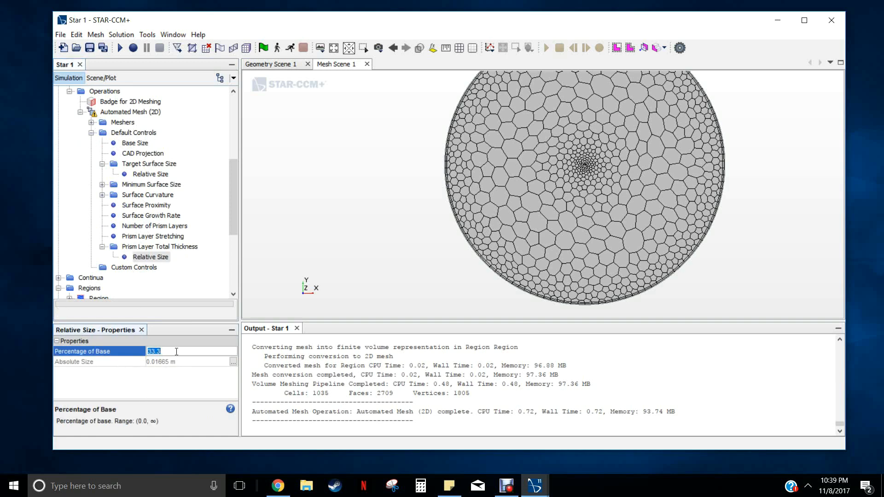
pyautogui.write('5')
pyautogui.press('Return')
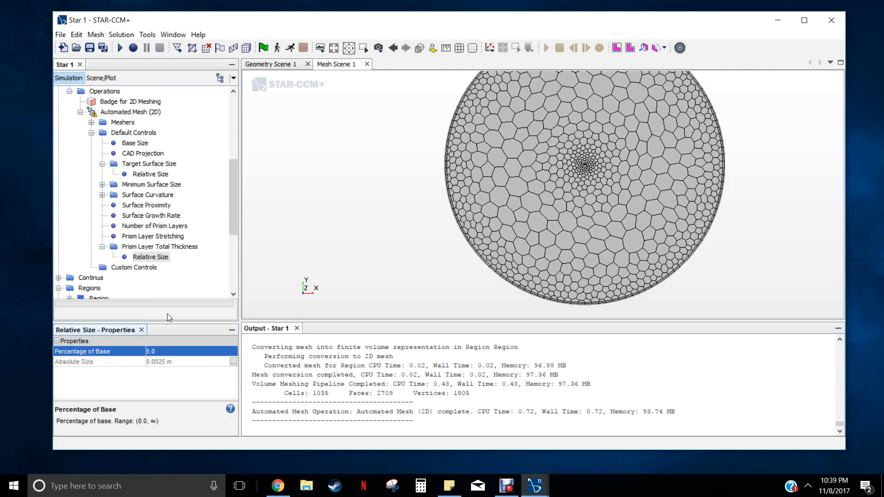
pyautogui.click(150, 247)
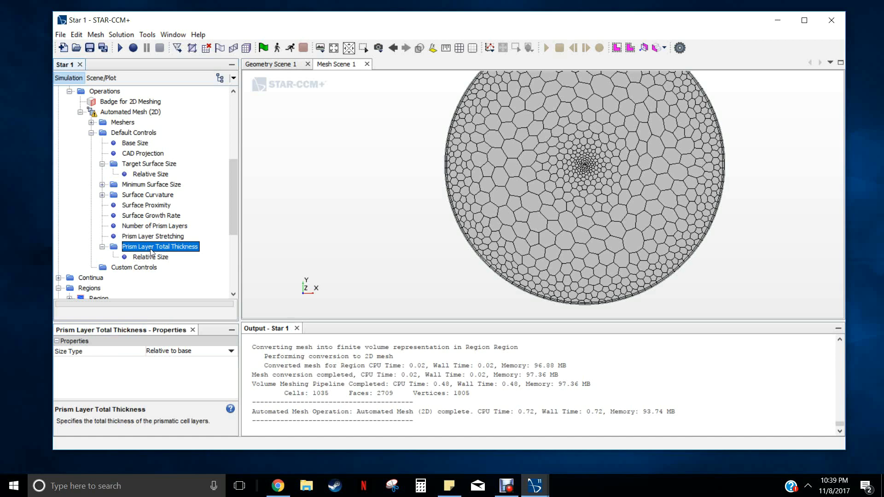
pyautogui.click(231, 351)
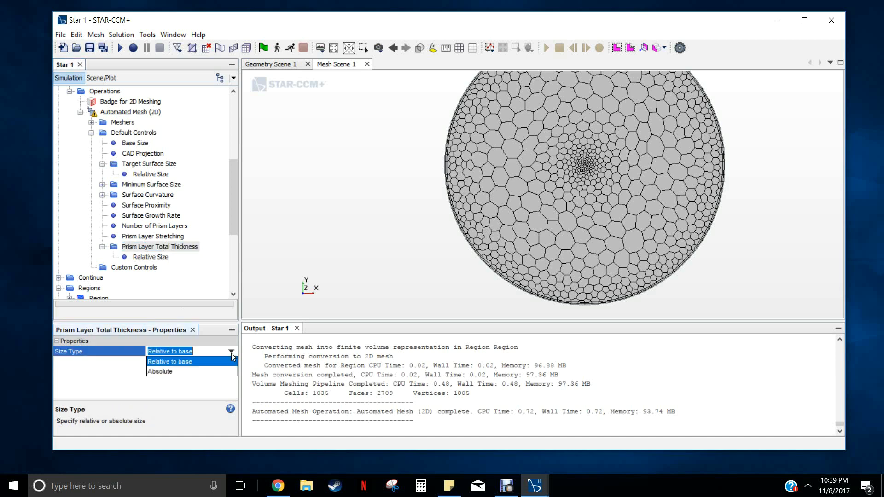
pyautogui.click(182, 362)
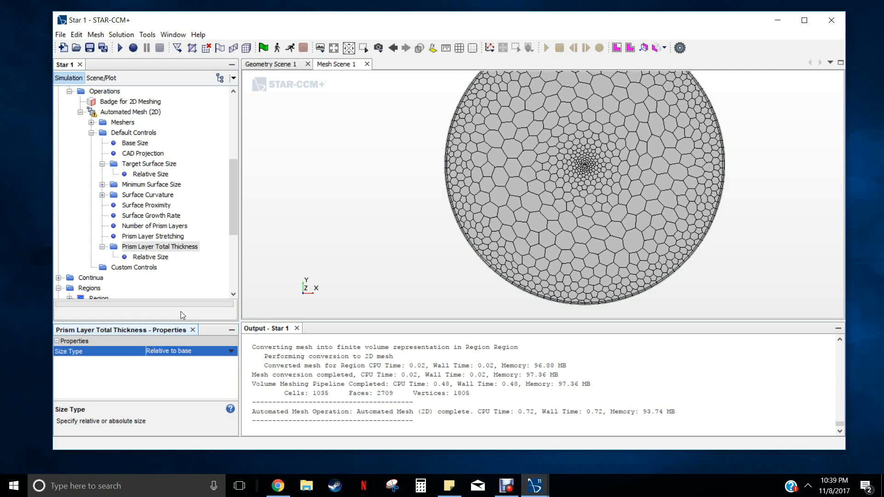
pyautogui.click(152, 257)
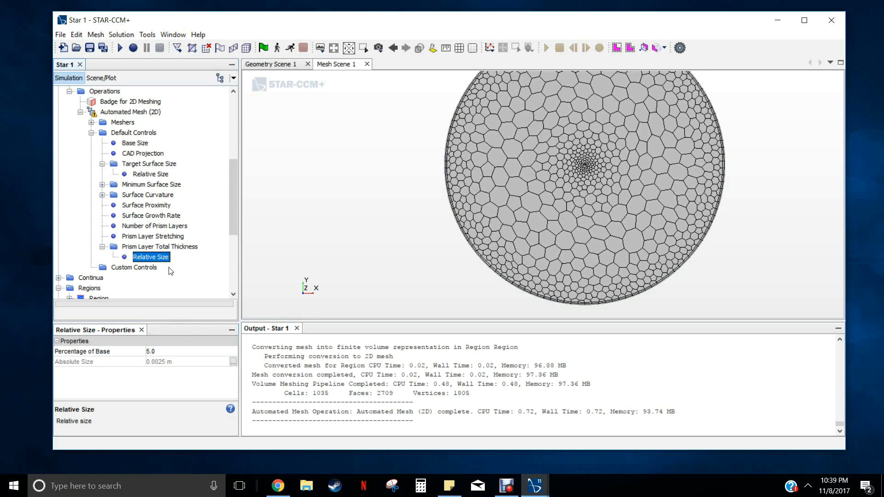
# Add a custom surface control to the Automated Mesh (2D) operation.
pyautogui.scroll(-1, 161, 276)
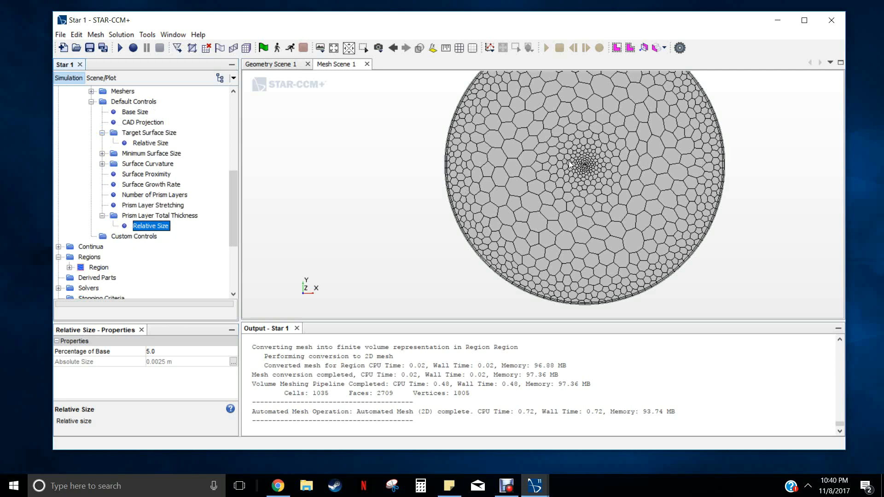
pyautogui.scroll(5, 569, 165)
pyautogui.scroll(5, 585, 178)
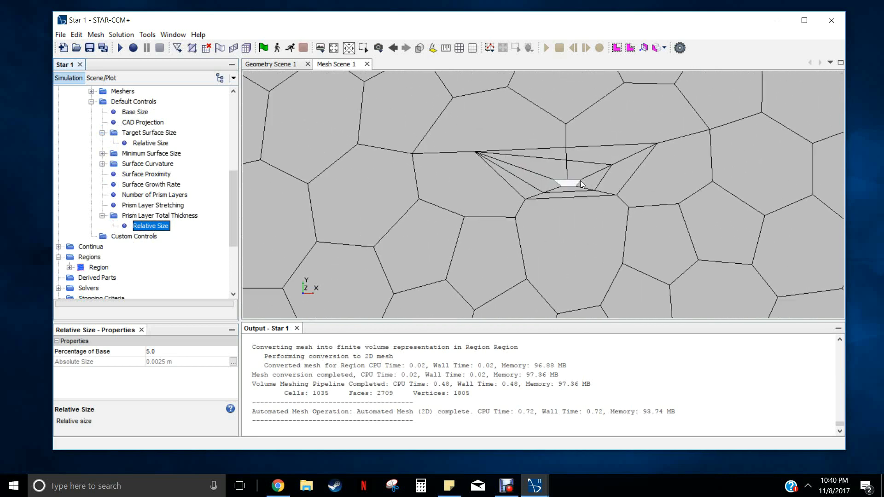
pyautogui.click(120, 237)
pyautogui.rightClick(121, 237)
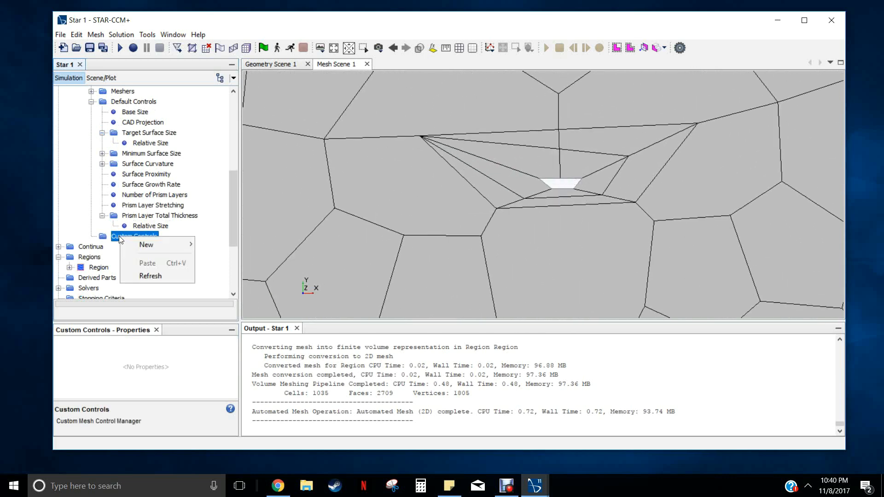
pyautogui.moveTo(136, 244)
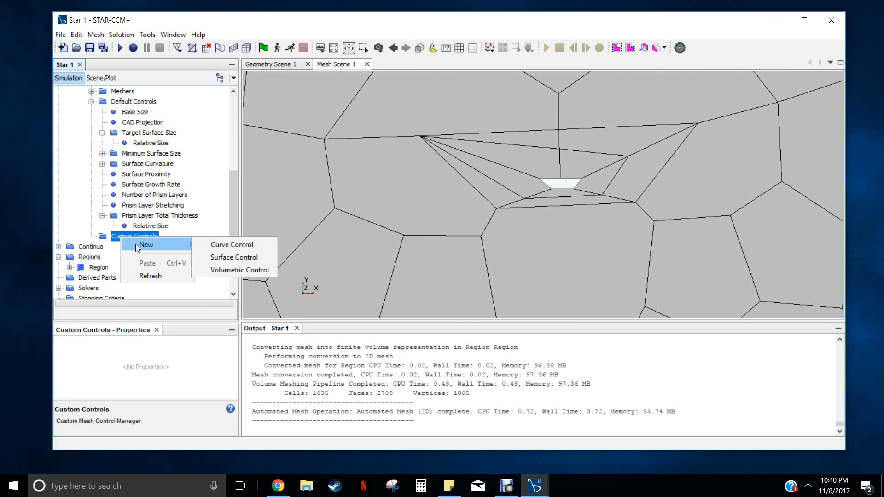
pyautogui.click(230, 257)
pyautogui.click(92, 237)
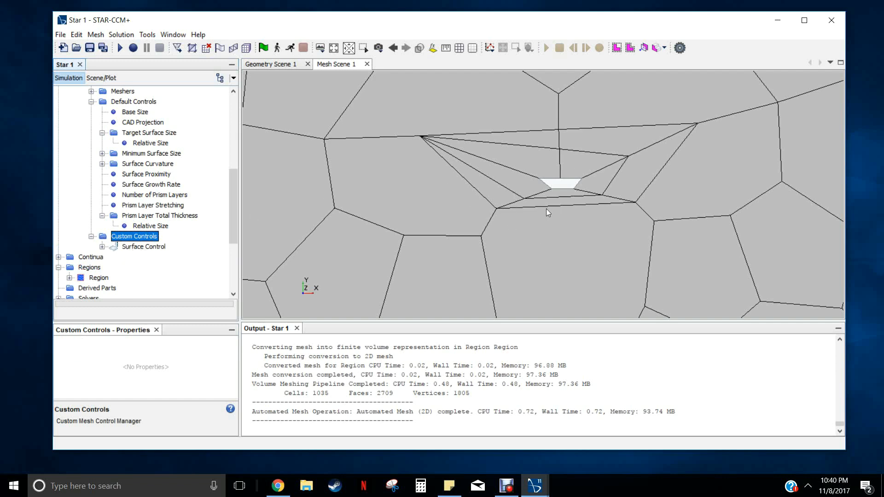
# Assign Body 1's cylinder surface as the part surface of the new surface control.
pyautogui.click(103, 247)
pyautogui.click(138, 247)
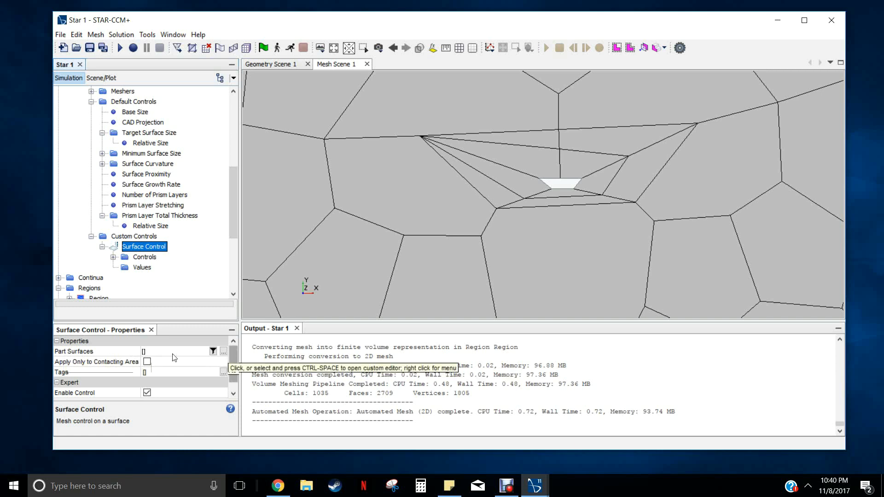
pyautogui.click(223, 352)
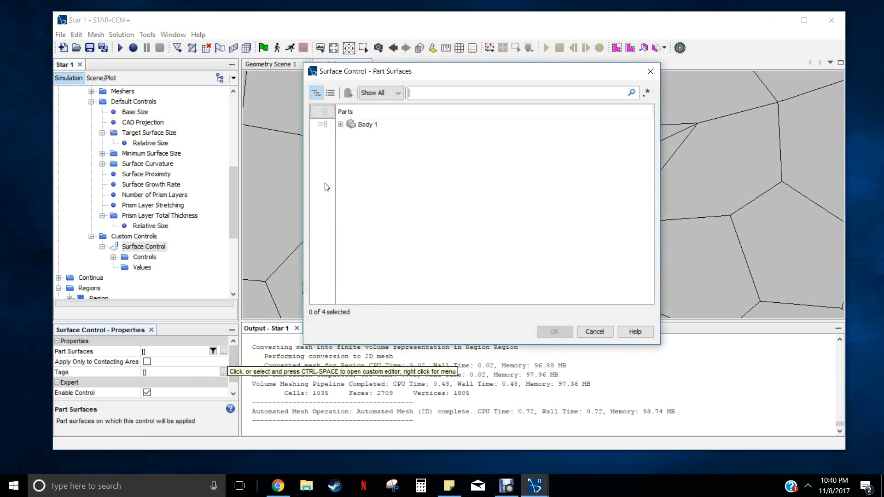
pyautogui.click(340, 124)
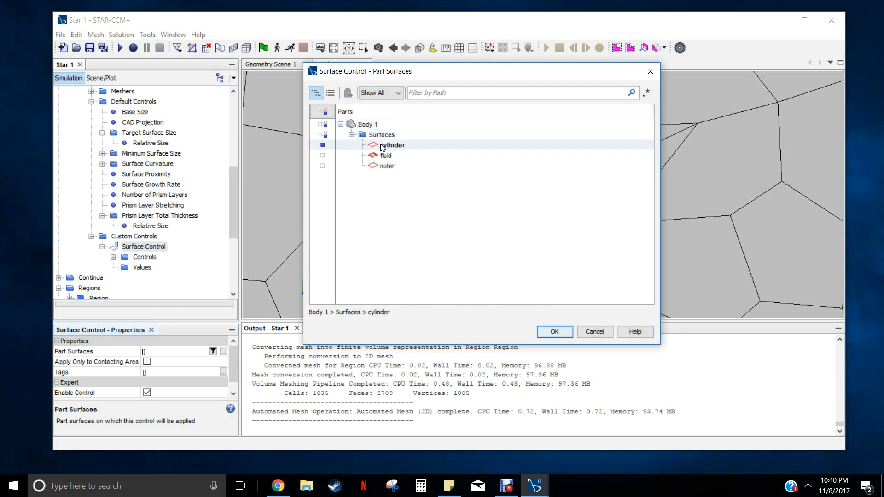
pyautogui.click(322, 145)
pyautogui.click(542, 331)
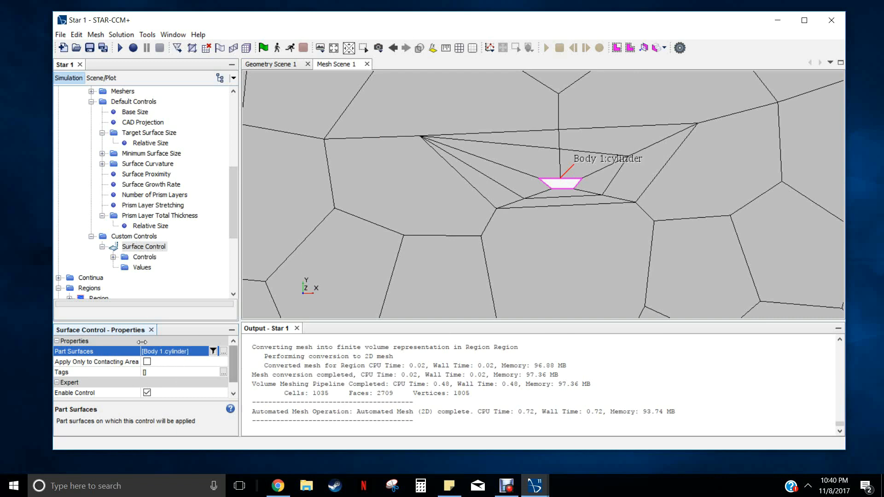
pyautogui.doubleClick(158, 248)
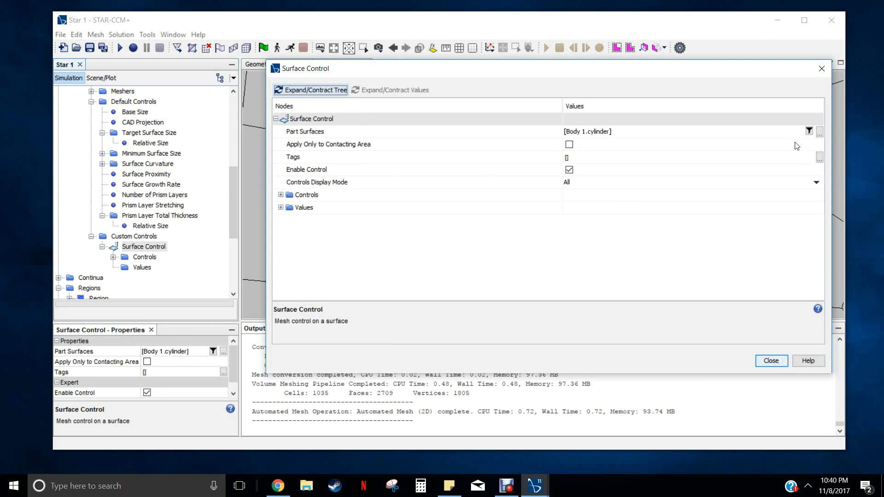
pyautogui.click(771, 362)
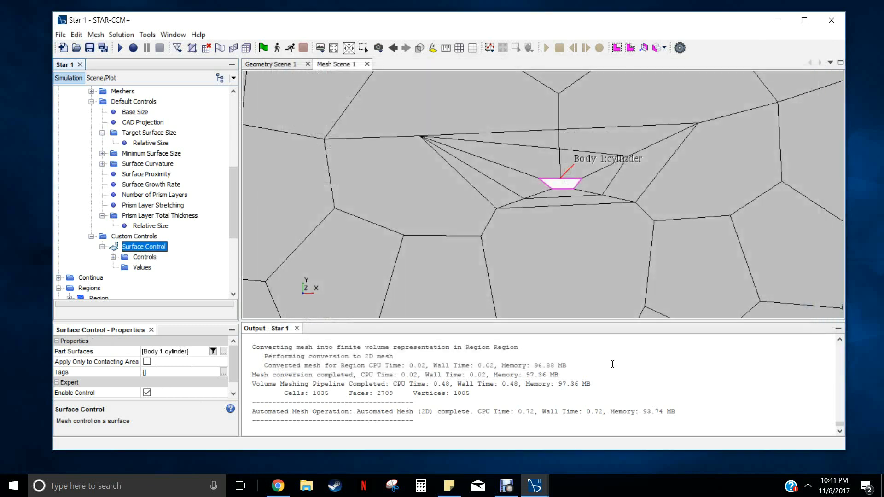
# Set the target surface size of the inner cylinder's surface control to Custom.
pyautogui.click(144, 257)
pyautogui.click(113, 258)
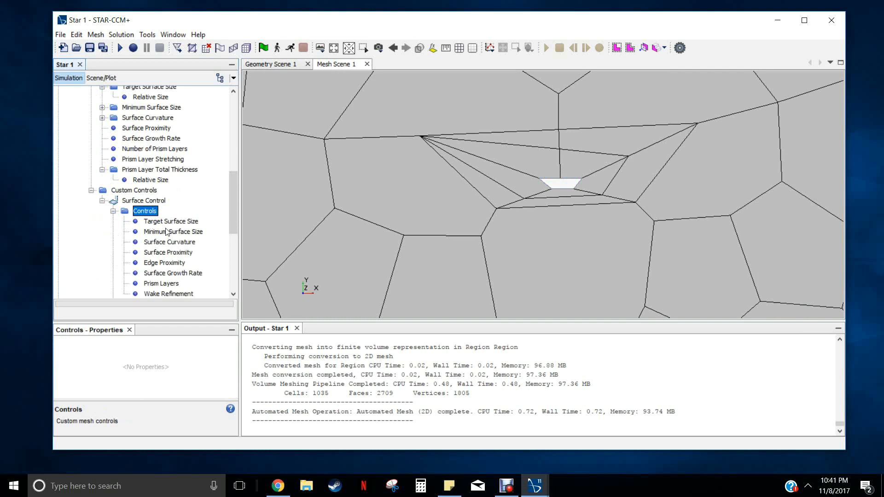
pyautogui.click(164, 222)
pyautogui.scroll(-1, 198, 258)
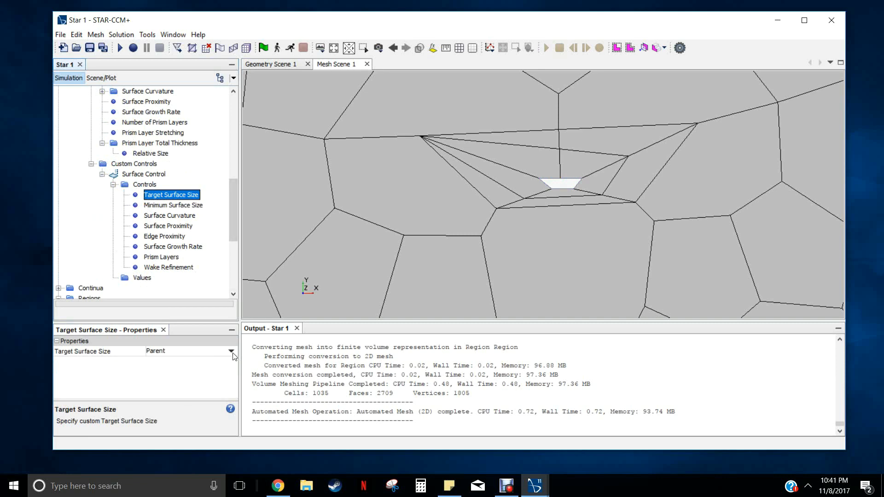
pyautogui.scroll(3, 168, 209)
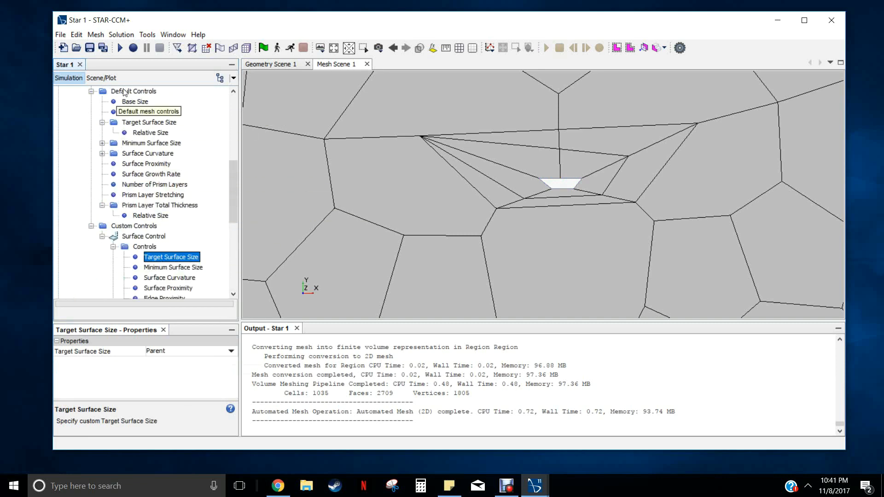
pyautogui.scroll(-2, 202, 287)
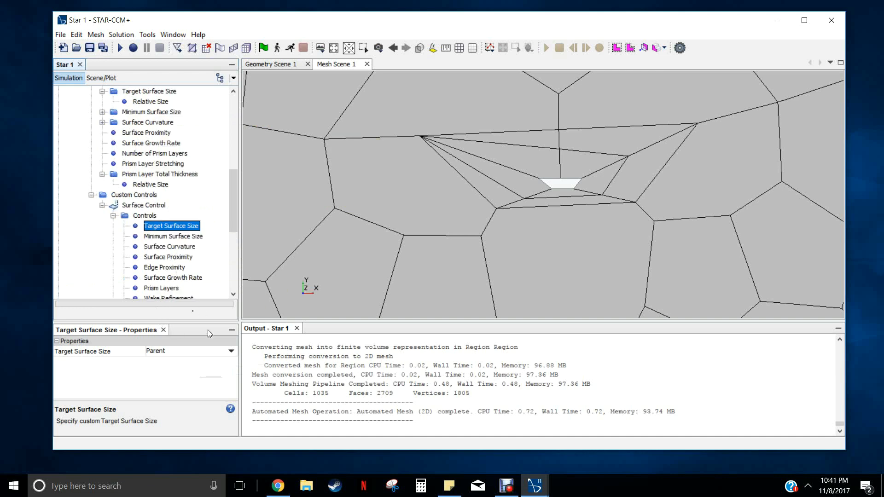
pyautogui.click(230, 351)
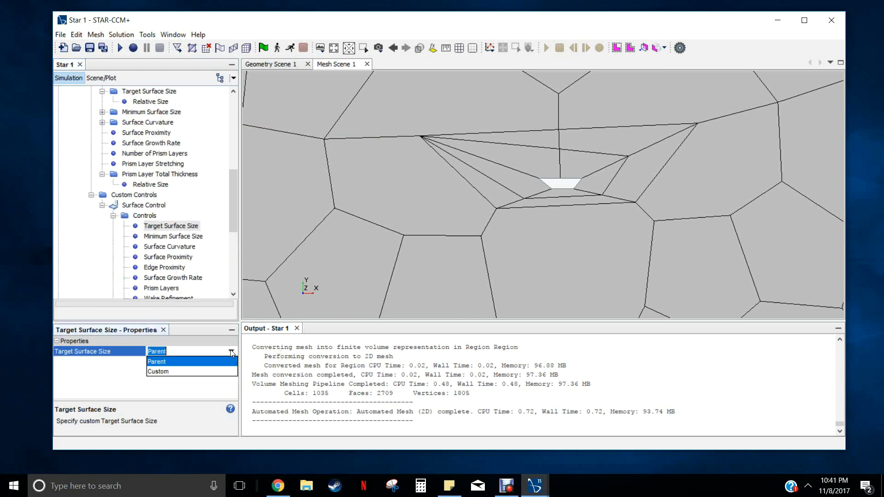
pyautogui.click(191, 371)
pyautogui.scroll(-1, 177, 251)
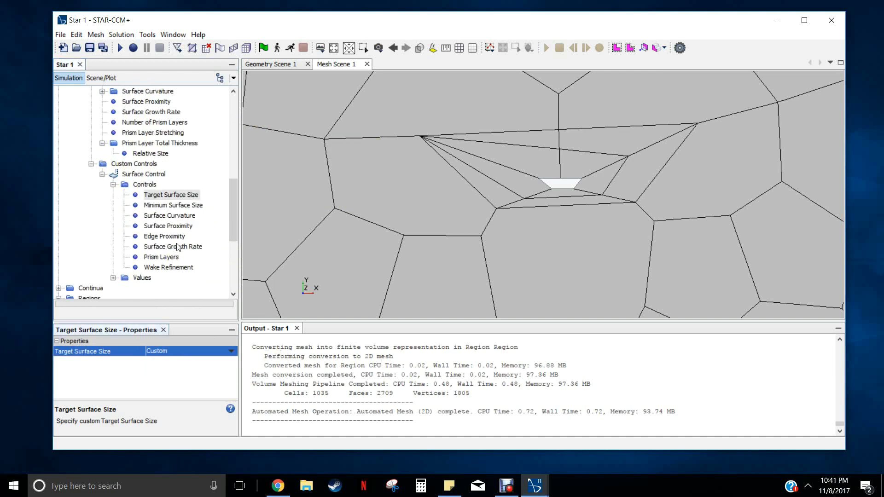
# Switch the size type of the surface control's custom target surface size to Absolute.
pyautogui.click(113, 278)
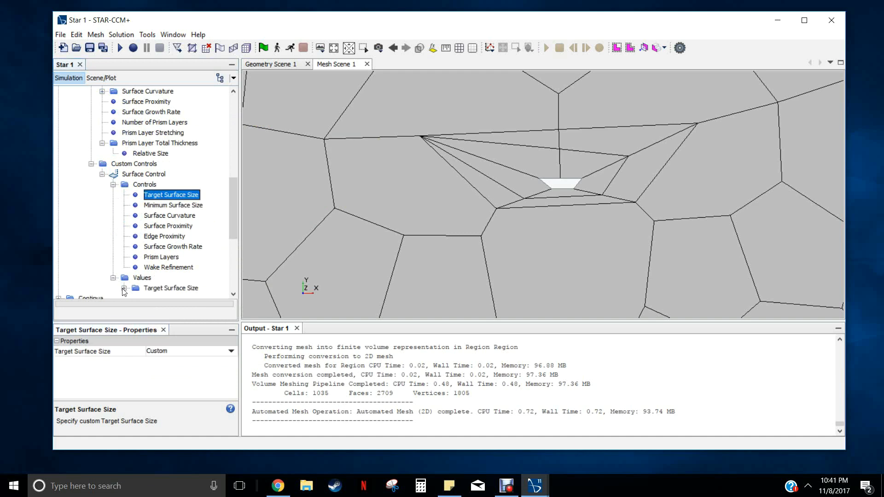
pyautogui.click(123, 288)
pyautogui.scroll(-2, 165, 282)
pyautogui.click(168, 236)
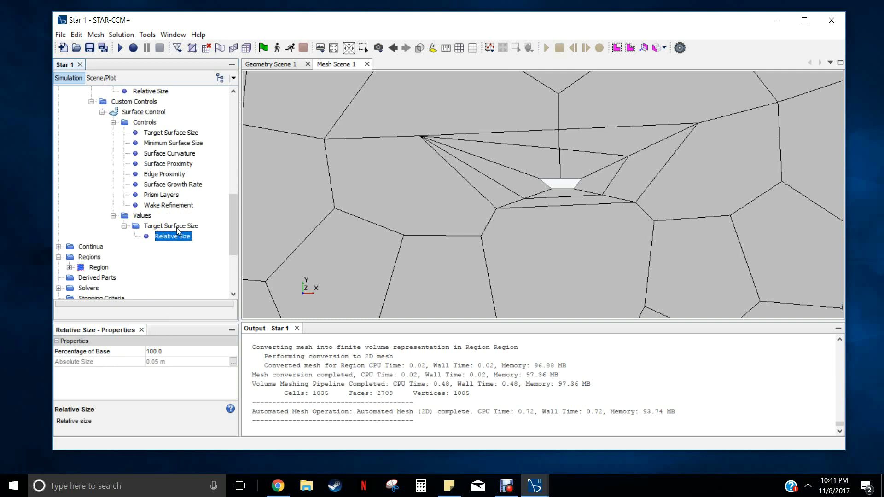
pyautogui.moveTo(178, 229)
pyautogui.click(171, 226)
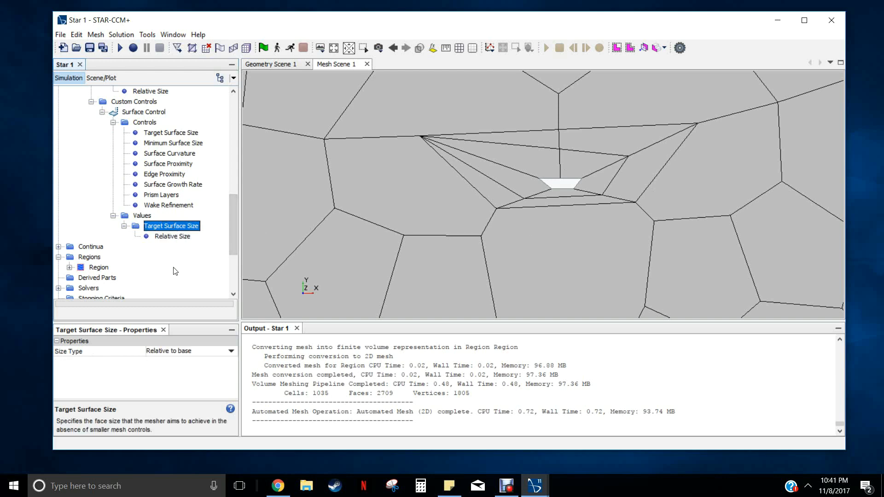
pyautogui.click(231, 350)
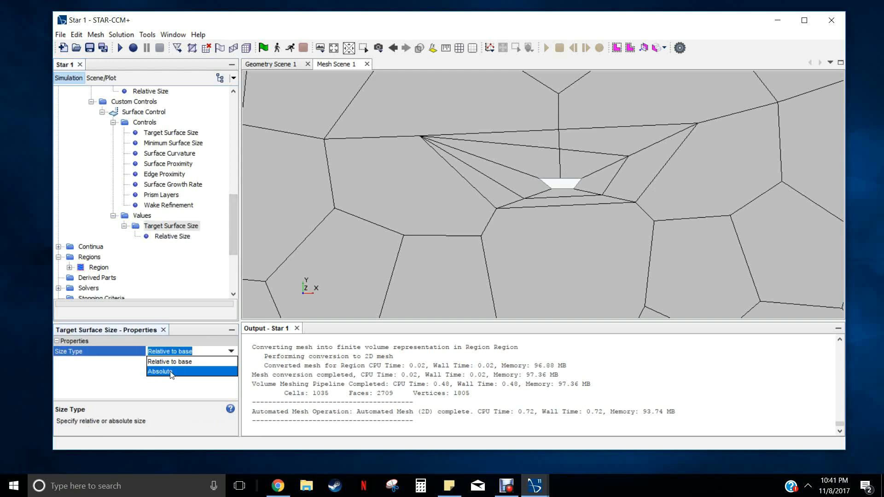
pyautogui.click(170, 372)
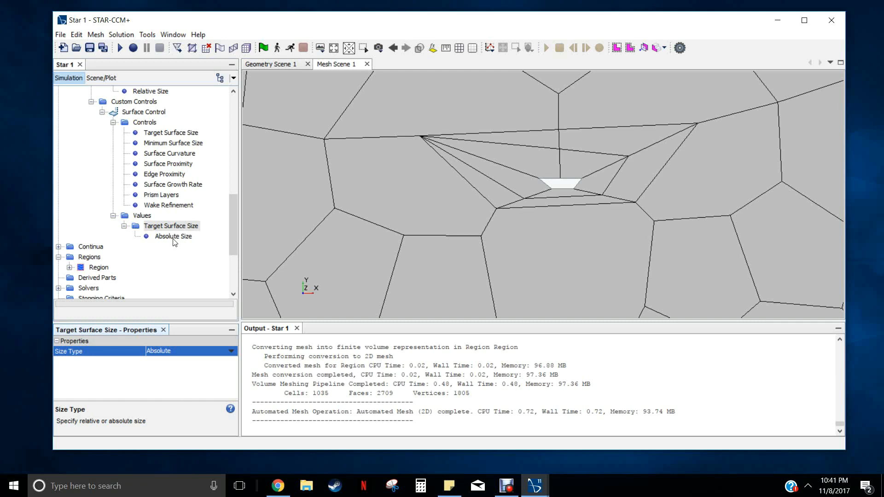
# Set the absolute target surface size for the inner cylinder's surface control to 0.00314159 m.
pyautogui.click(173, 237)
pyautogui.click(159, 353)
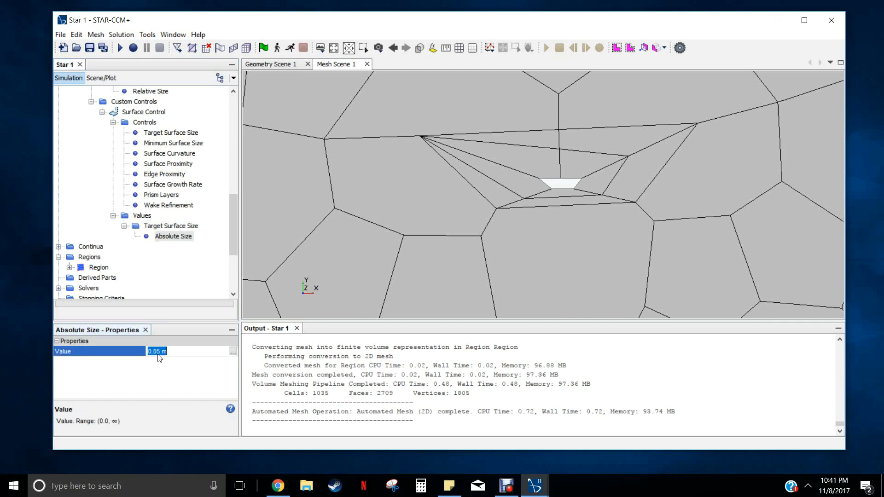
pyautogui.write('0')
pyautogui.write('.00')
pyautogui.write('3124')
pyautogui.press('BackSpace')
pyautogui.press('BackSpace')
pyautogui.write('4159')
pyautogui.press('Return')
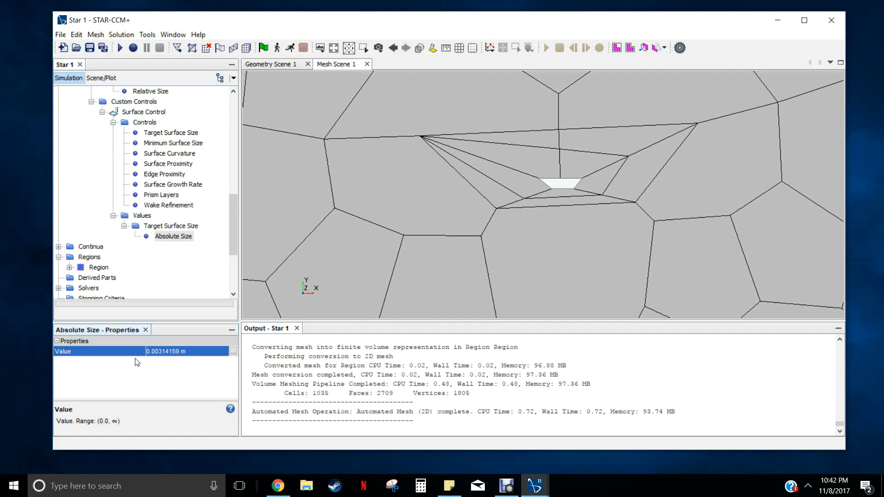
pyautogui.click(113, 216)
pyautogui.click(112, 122)
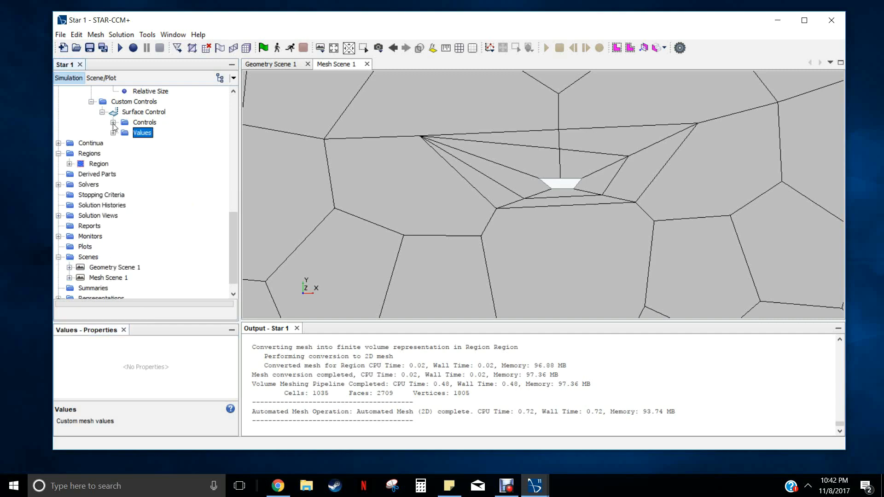
# Add a second custom surface control to the Automated Mesh (2D) operation.
pyautogui.scroll(-10, 475, 135)
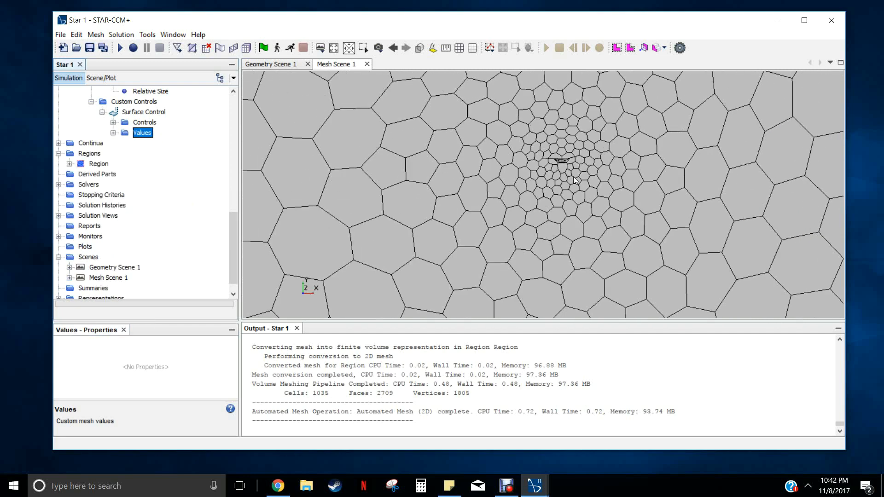
pyautogui.scroll(3, 460, 201)
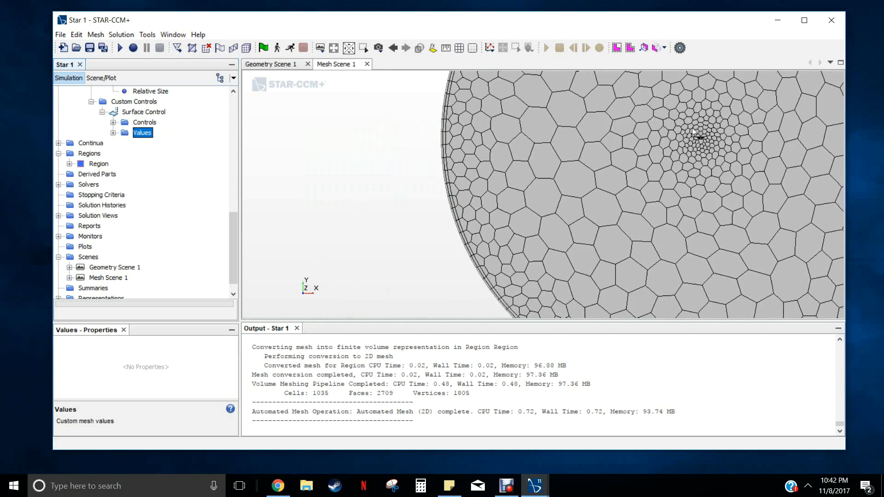
pyautogui.scroll(5, 461, 201)
pyautogui.scroll(3, 129, 179)
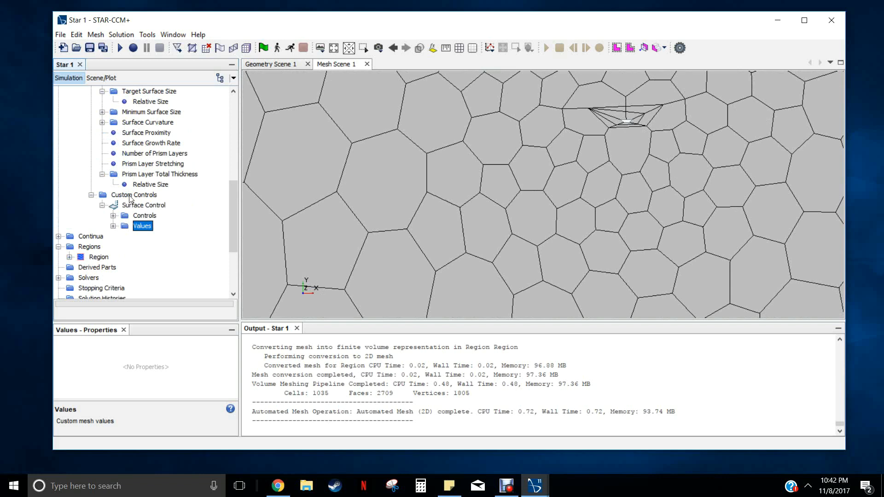
pyautogui.click(130, 197)
pyautogui.rightClick(129, 197)
pyautogui.moveTo(157, 205)
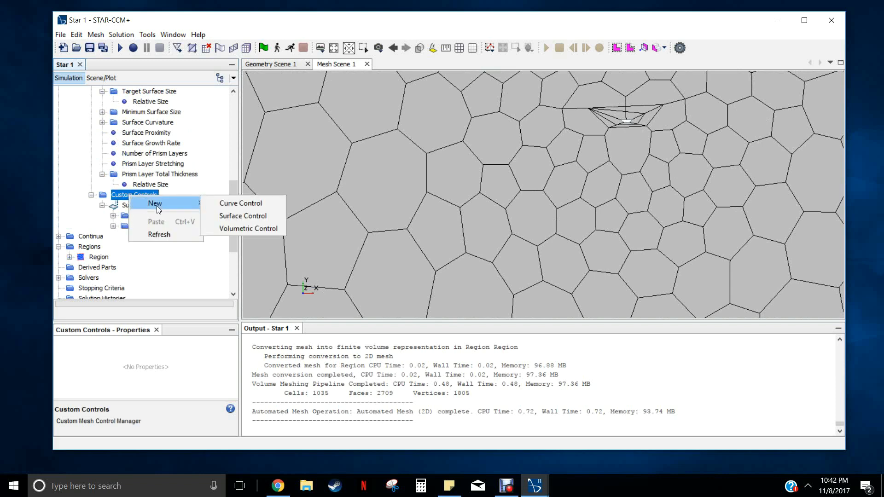
pyautogui.click(248, 216)
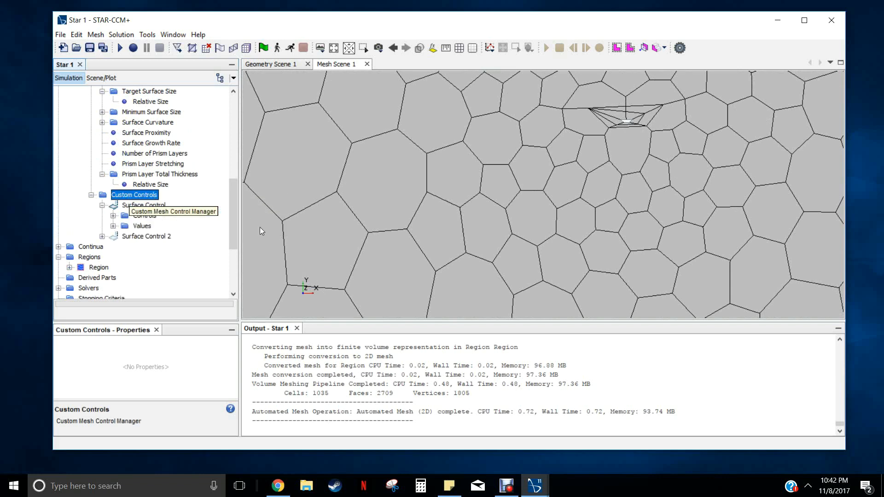
# Assign Body 1's outer surface as the part surface of the second surface control.
pyautogui.click(102, 236)
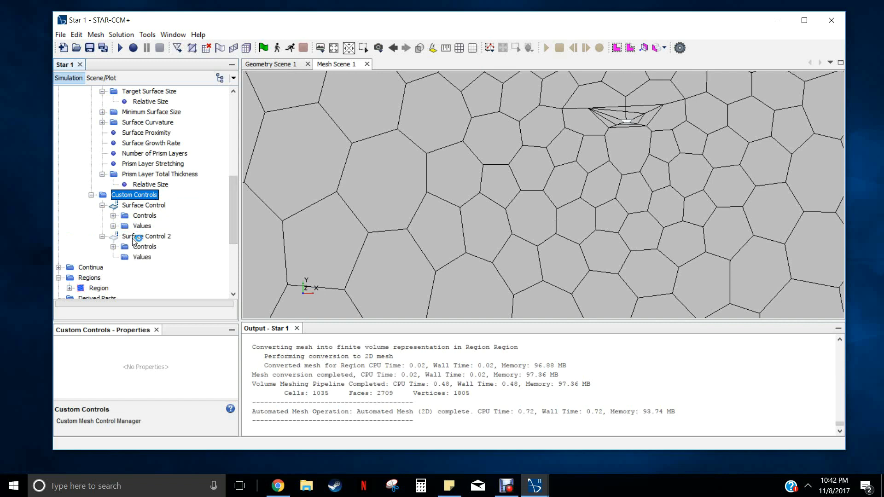
pyautogui.click(147, 236)
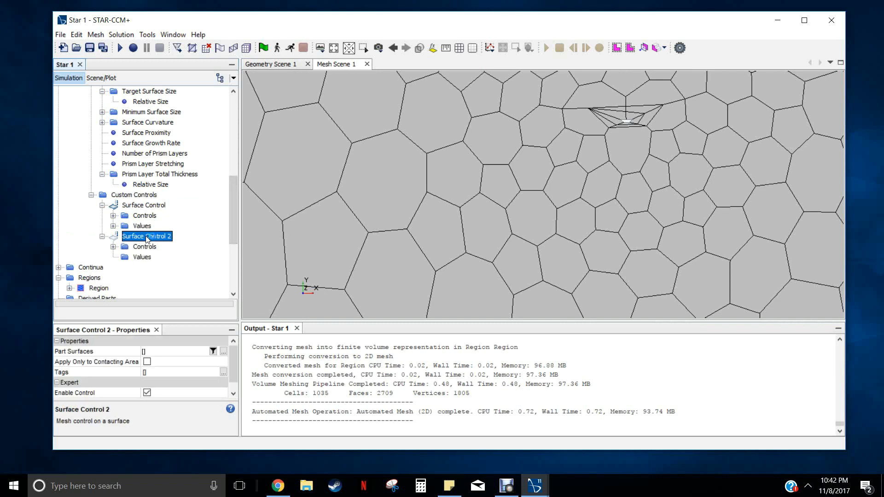
pyautogui.click(223, 351)
pyautogui.click(341, 124)
pyautogui.click(373, 166)
pyautogui.click(554, 332)
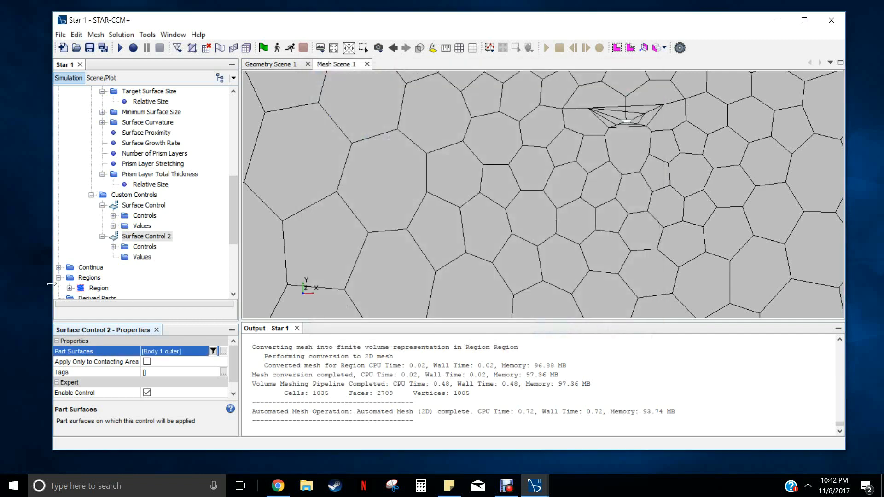
# Disable prism layers in the second surface control, which covers the outer boundary.
pyautogui.click(113, 247)
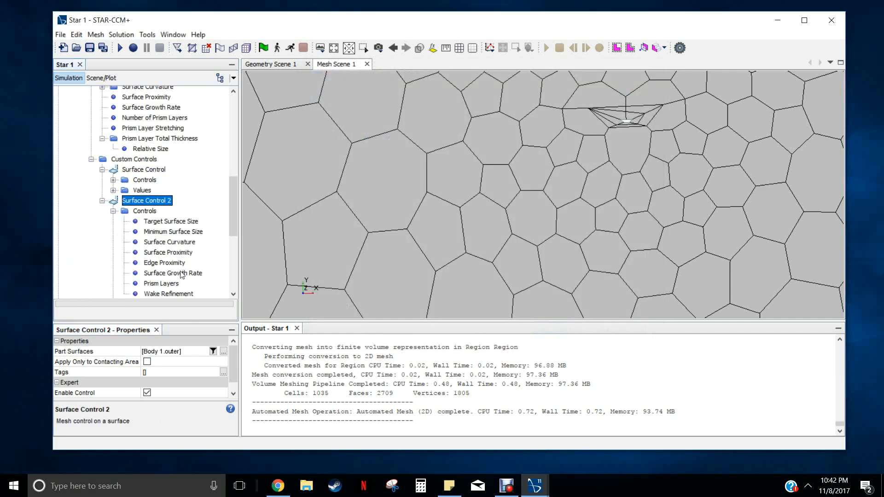
pyautogui.scroll(-1, 181, 276)
pyautogui.click(162, 257)
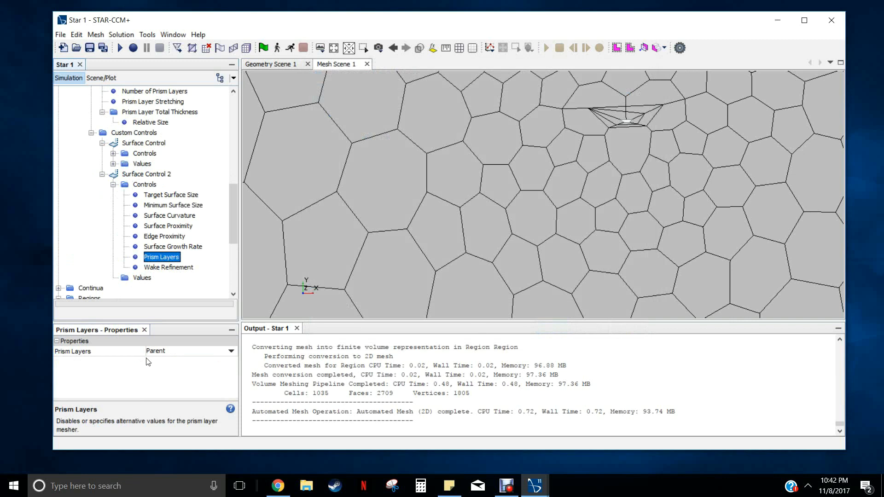
pyautogui.click(231, 351)
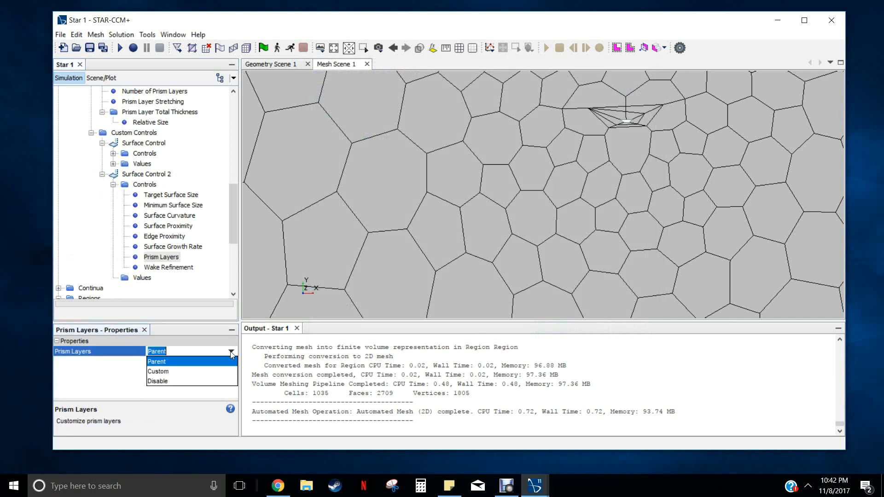
pyautogui.click(180, 381)
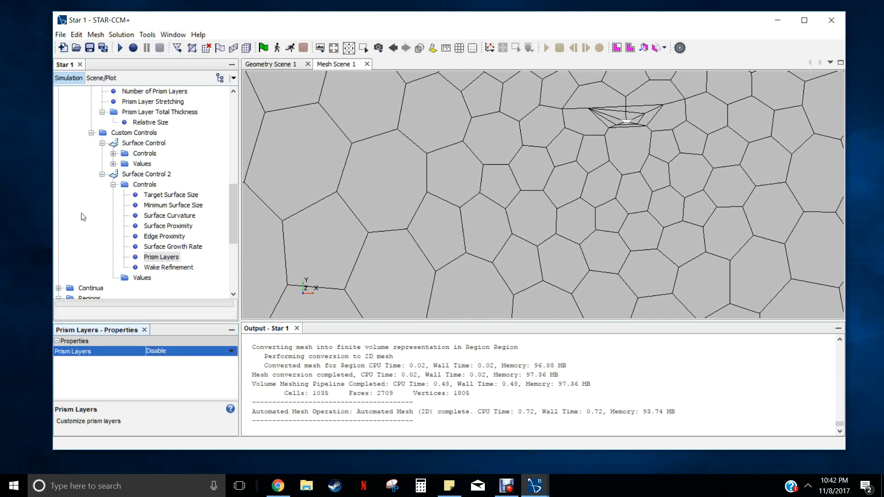
pyautogui.click(79, 220)
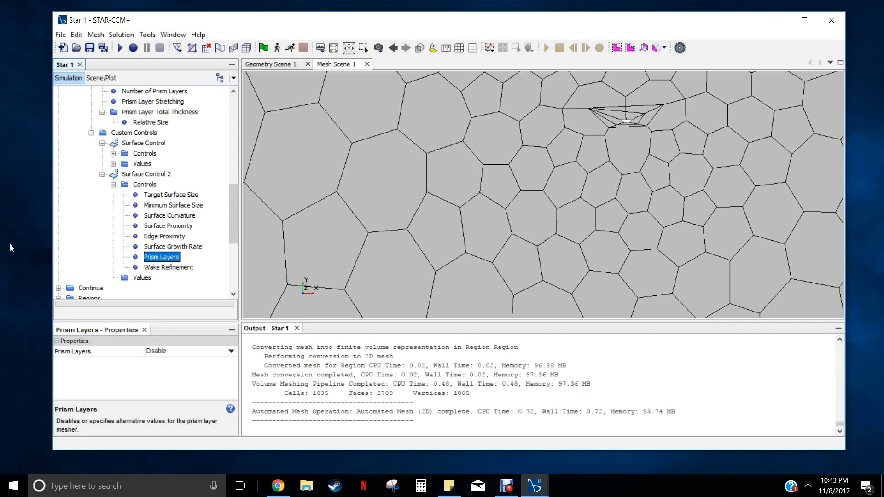
# Execute the Automated Mesh (2D) operation to regenerate the mesh with both custom surface controls.
pyautogui.click(102, 174)
pyautogui.click(91, 133)
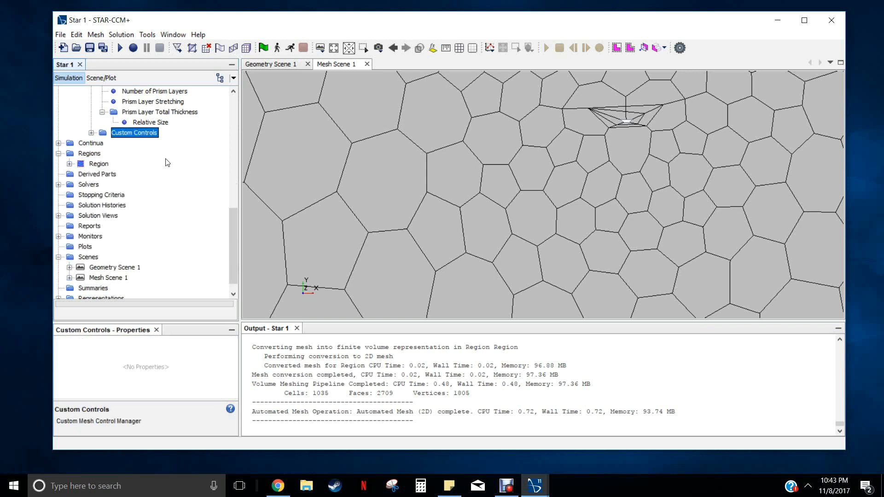
pyautogui.scroll(6, 167, 163)
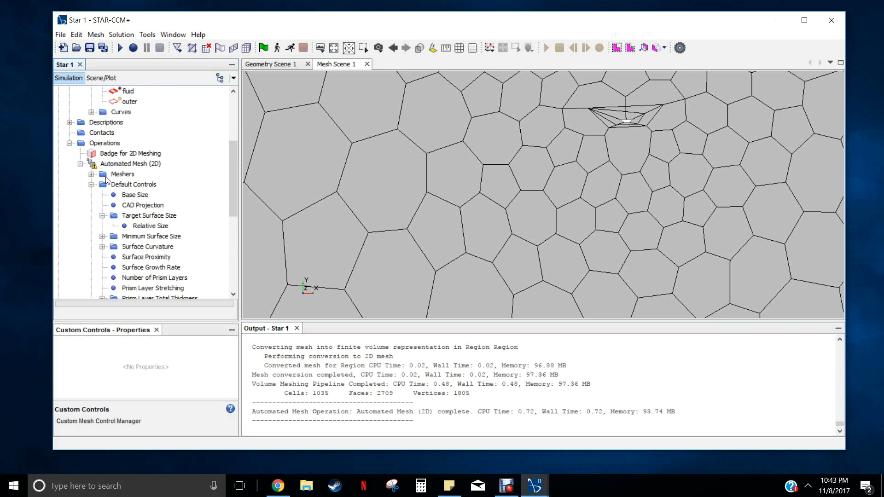
pyautogui.rightClick(109, 165)
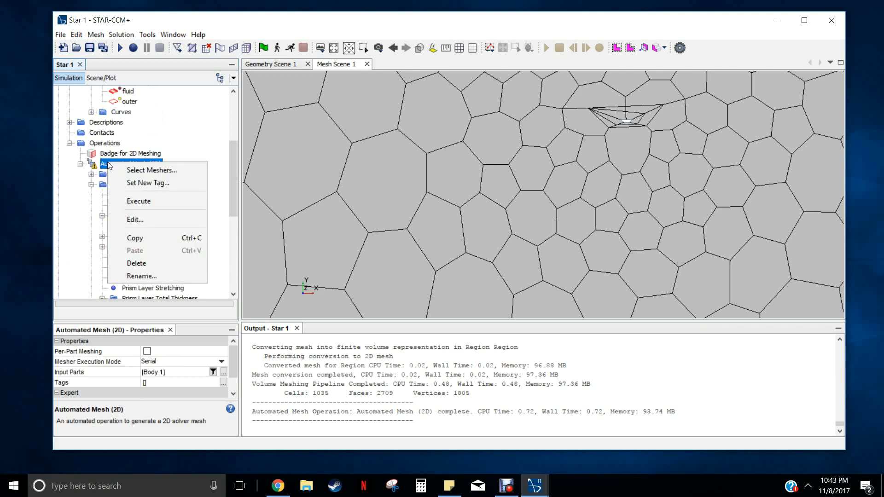
pyautogui.click(134, 203)
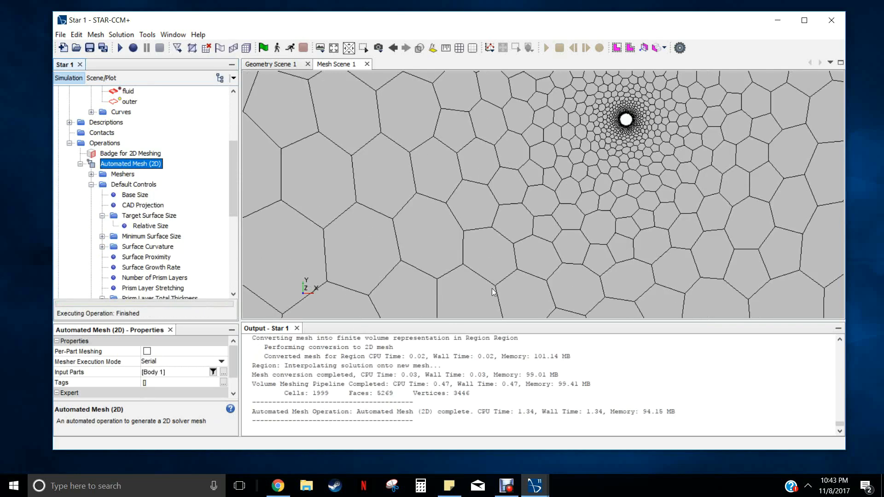
pyautogui.scroll(-5, 601, 191)
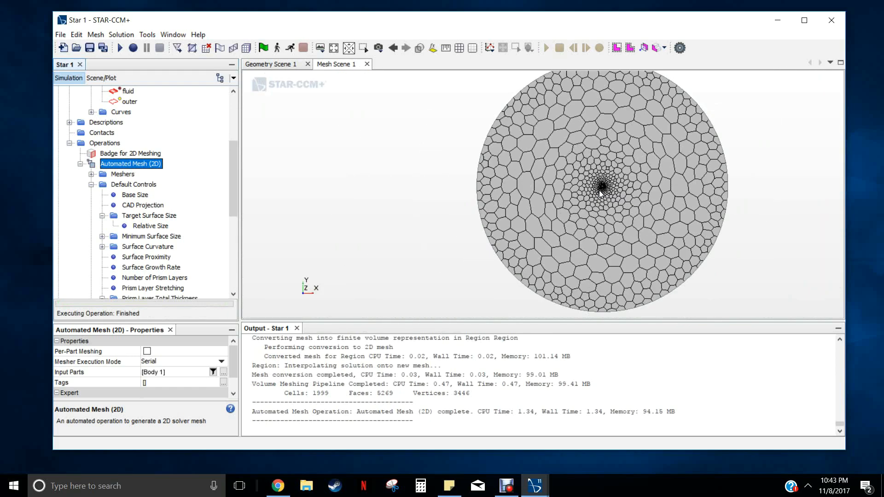
pyautogui.scroll(6, 598, 190)
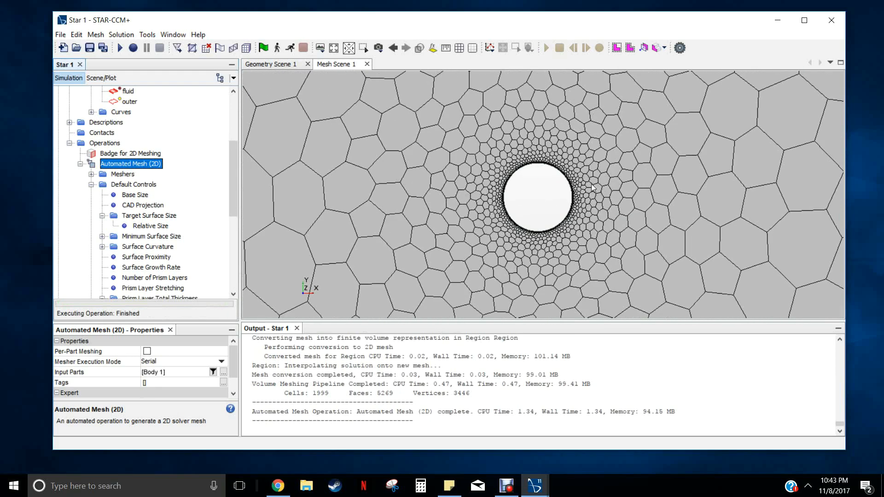
pyautogui.scroll(5, 559, 187)
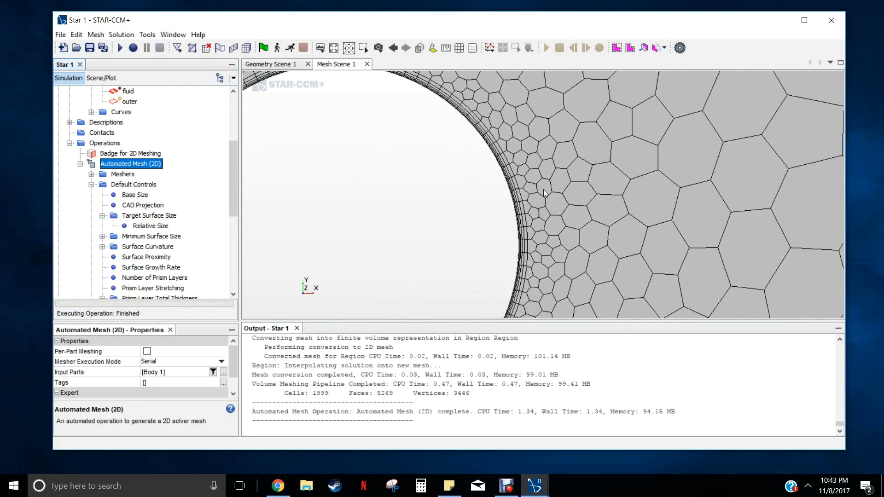
pyautogui.scroll(-3, 543, 191)
pyautogui.scroll(-10, 514, 203)
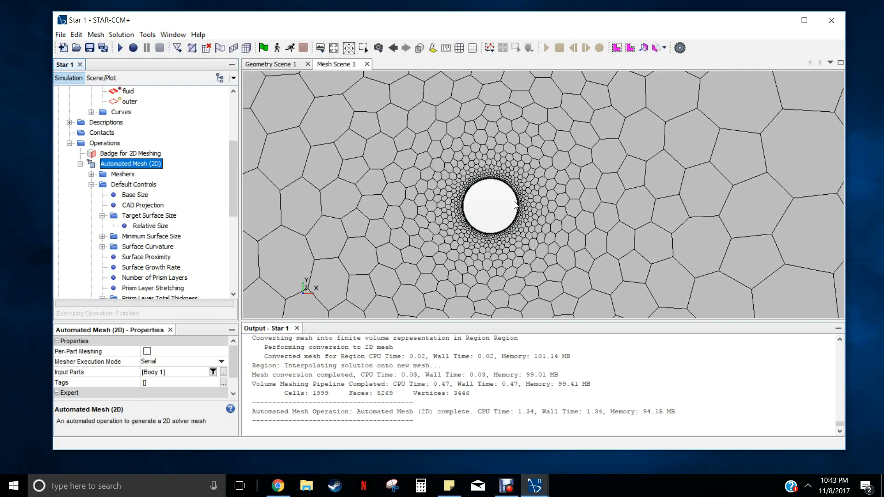
# Set the Surface Growth Rate in the default controls of the Automated Mesh (2D) operation to 1.05.
pyautogui.scroll(-8, 514, 208)
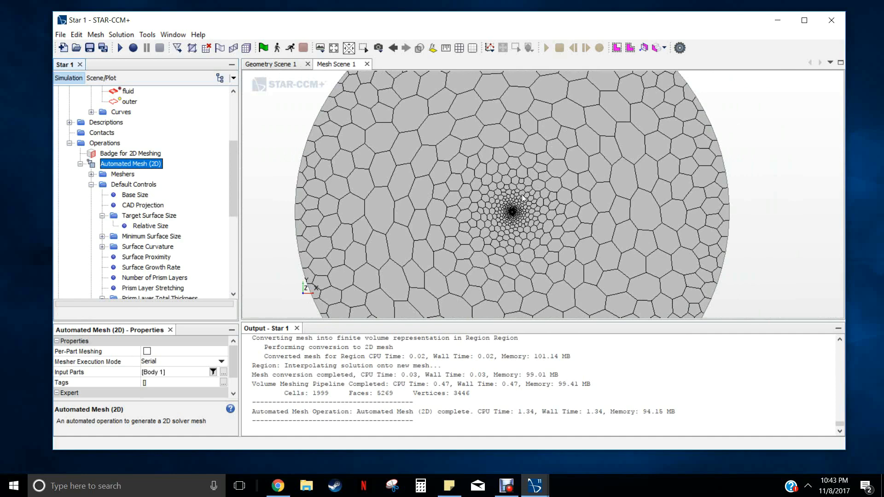
pyautogui.scroll(12, 509, 216)
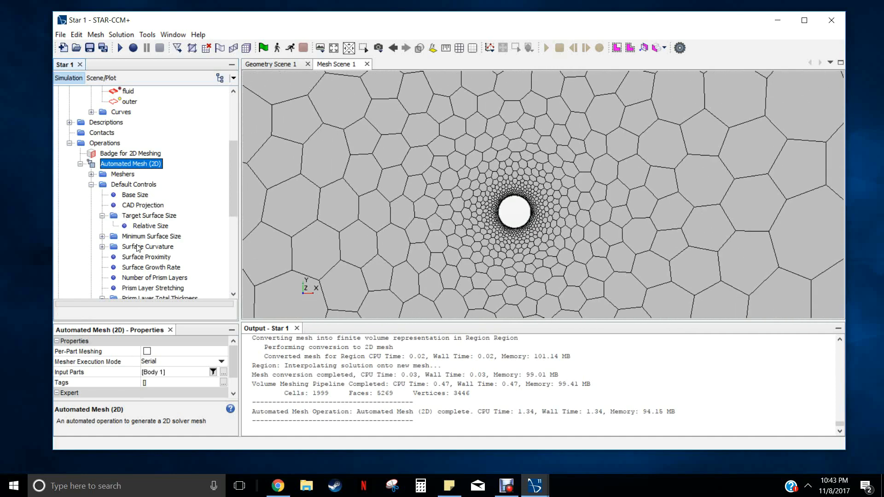
pyautogui.scroll(2, 118, 169)
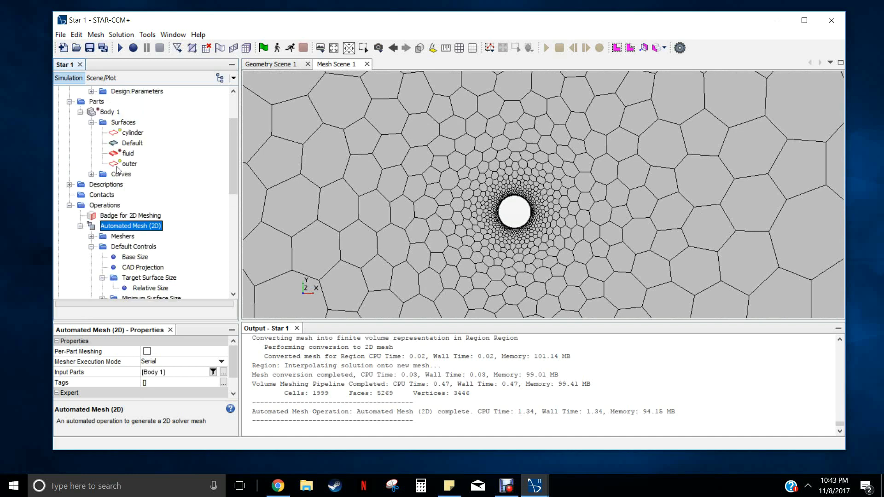
pyautogui.scroll(-1, 120, 182)
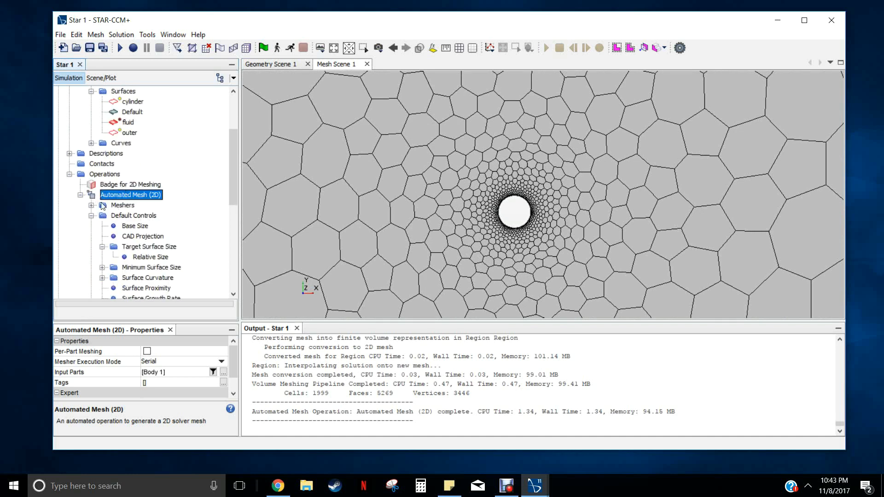
pyautogui.scroll(-1, 153, 255)
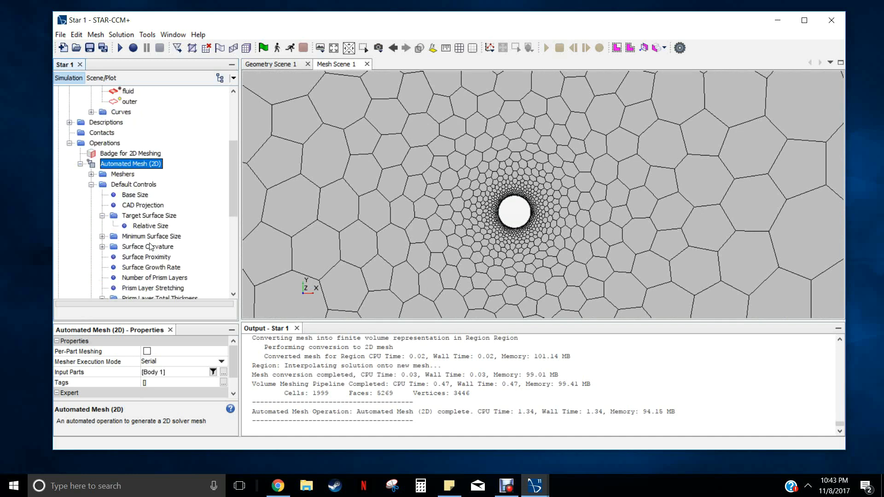
pyautogui.scroll(-1, 157, 278)
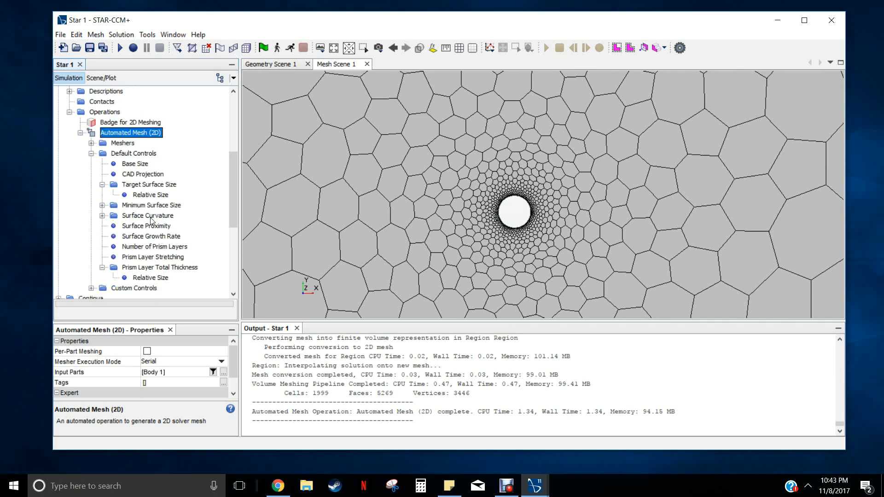
pyautogui.click(147, 238)
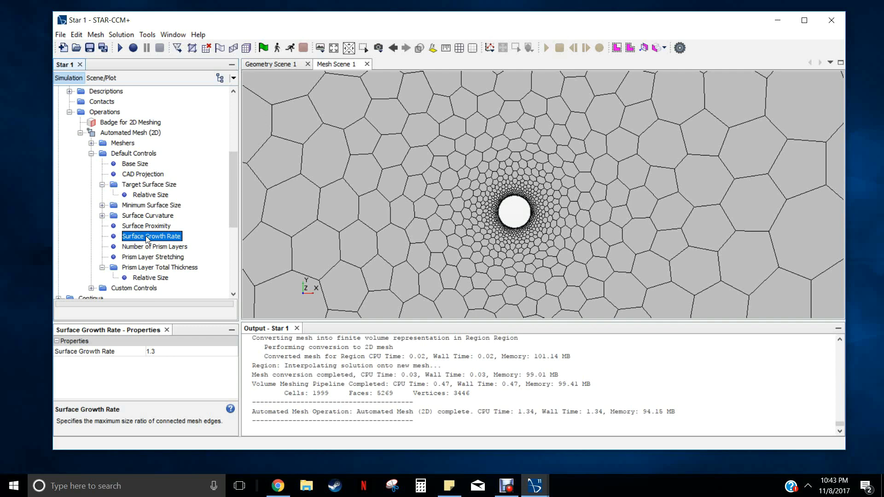
pyautogui.click(159, 352)
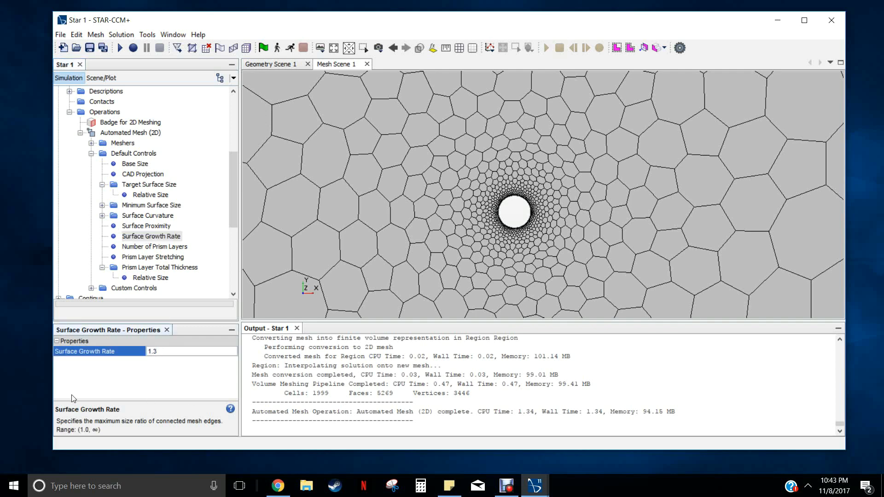
pyautogui.press('BackSpace')
pyautogui.write('0')
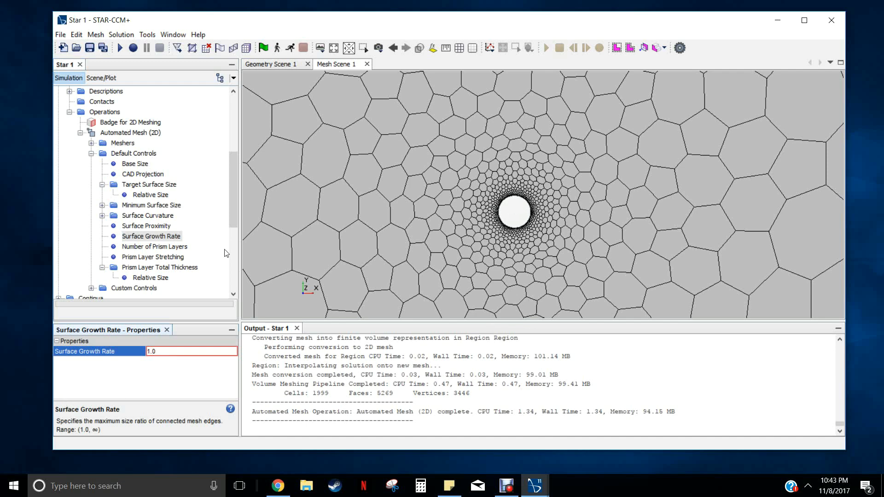
pyautogui.write('5')
pyautogui.press('Return')
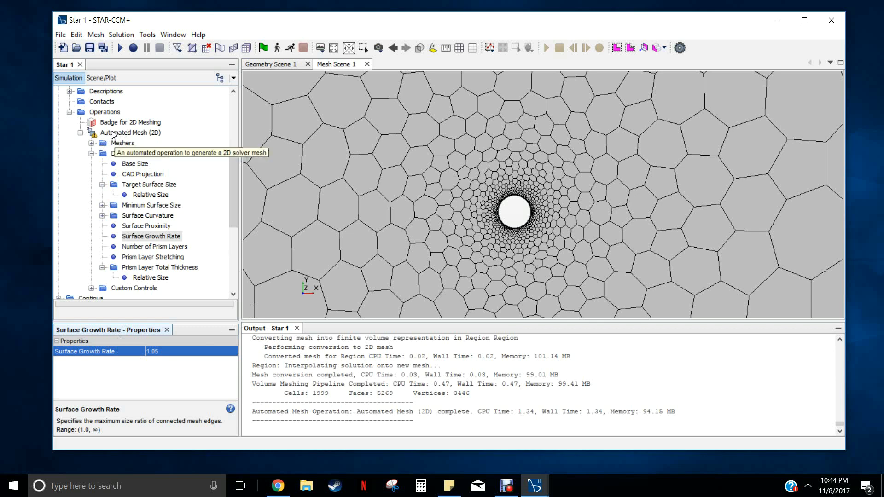
# Regenerate the volume mesh and examine the cell growth and prism layers around the inner cylinder.
pyautogui.click(244, 48)
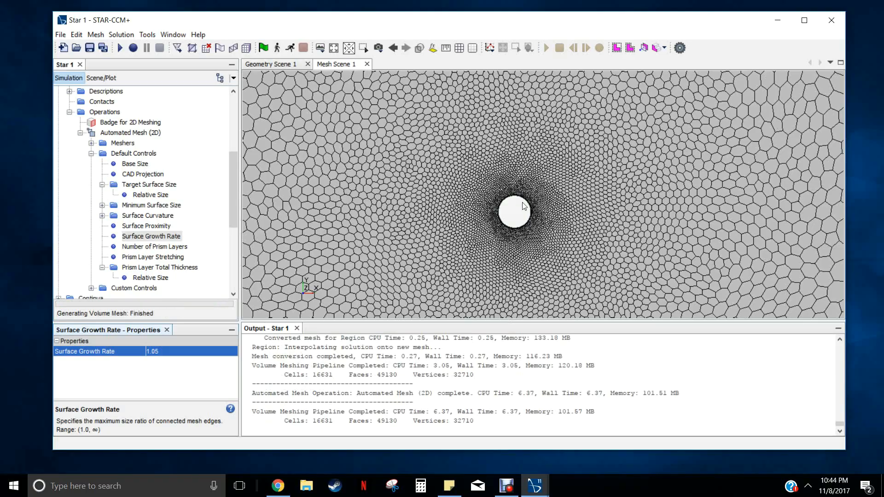
pyautogui.scroll(-5, 517, 214)
pyautogui.scroll(-3, 518, 215)
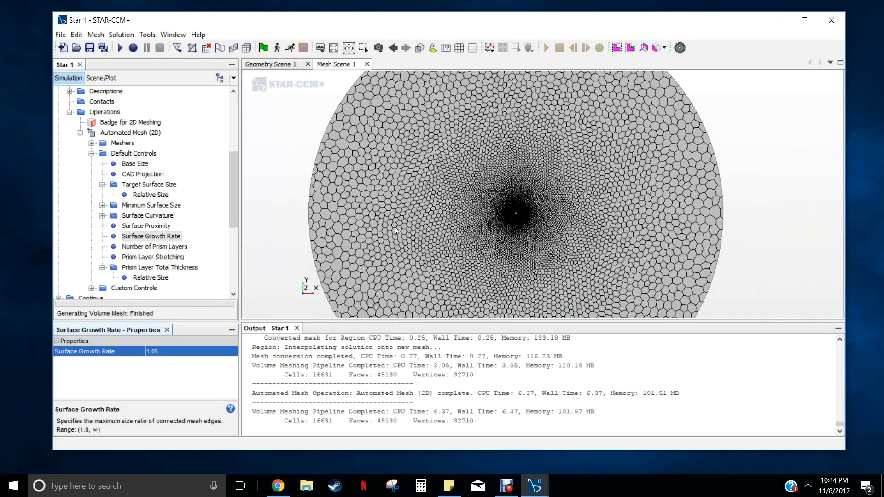
pyautogui.scroll(2, 518, 219)
pyautogui.scroll(-3, 520, 222)
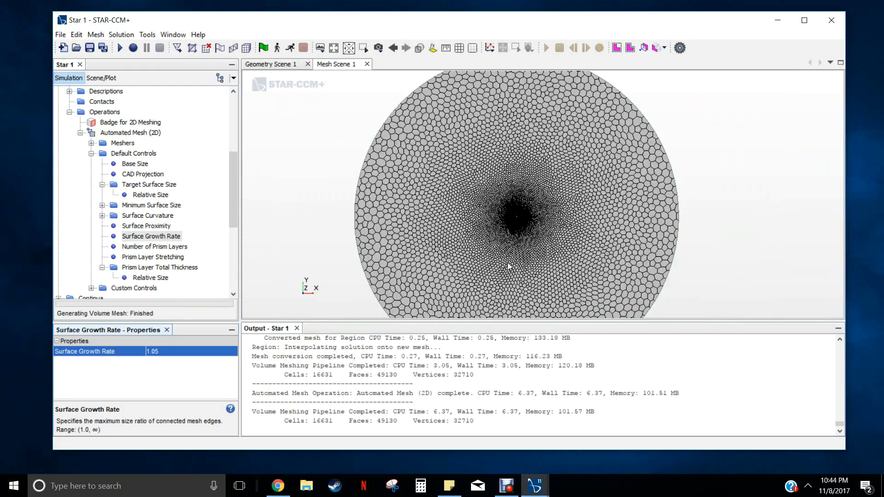
pyautogui.scroll(6, 508, 270)
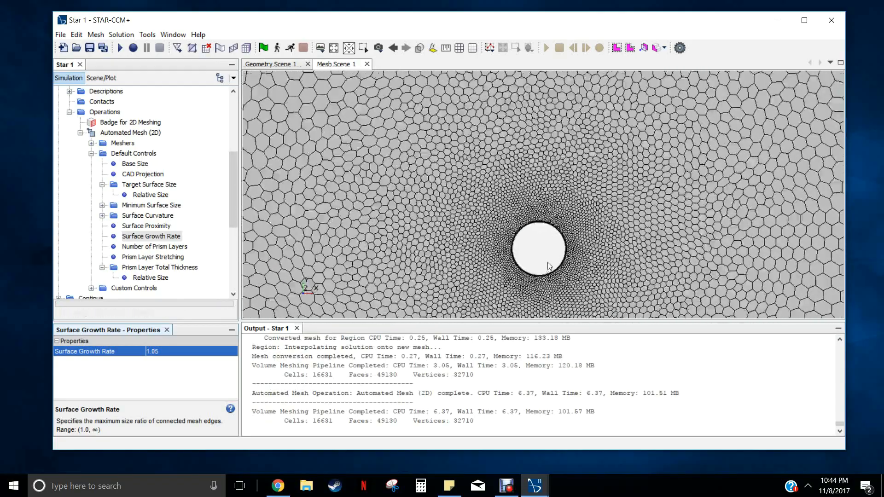
pyautogui.scroll(8, 550, 266)
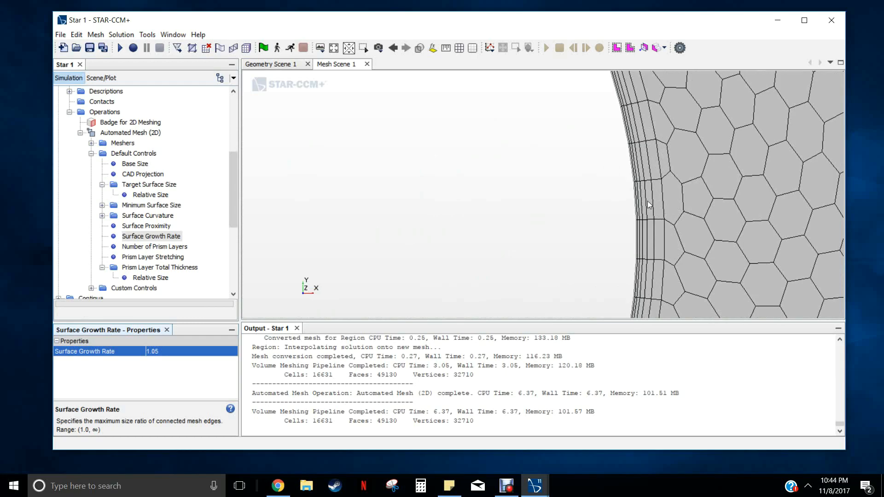
pyautogui.scroll(-8, 680, 201)
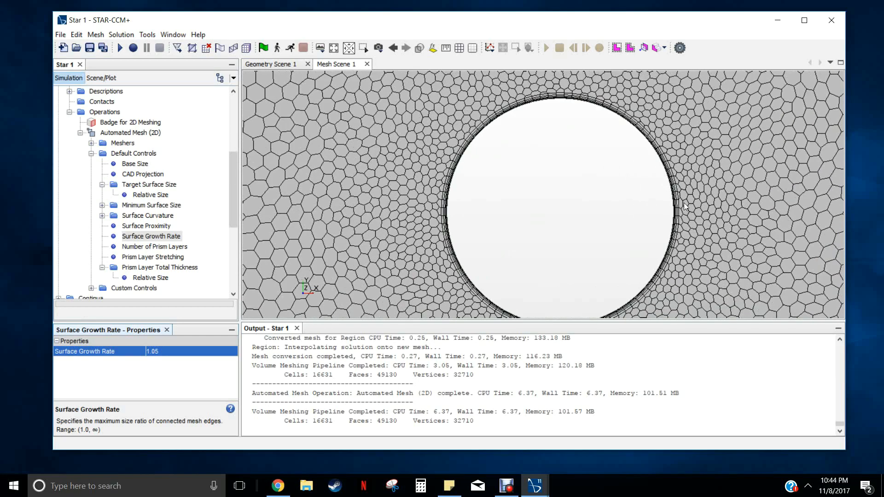
pyautogui.scroll(-10, 683, 211)
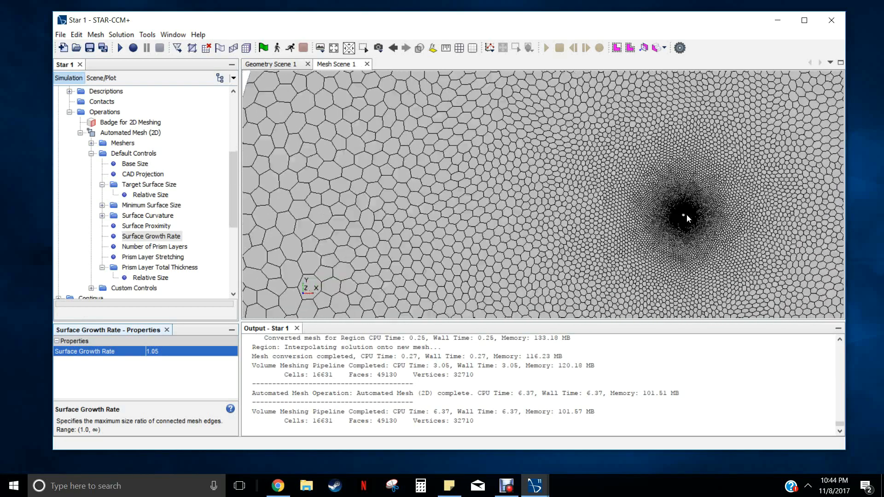
pyautogui.moveTo(725, 171); pyautogui.dragTo(587, 152, button='right')
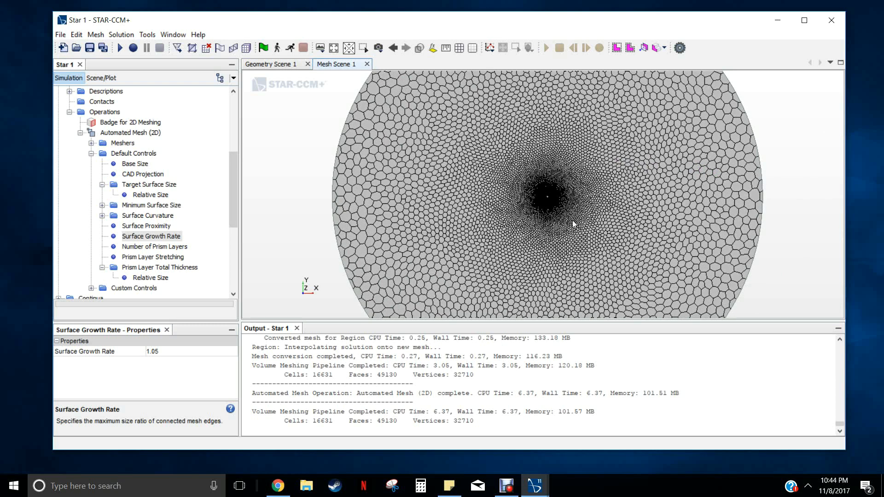
# Save the simulation in the Documents folder under the file name Tutorial2.
pyautogui.click(60, 35)
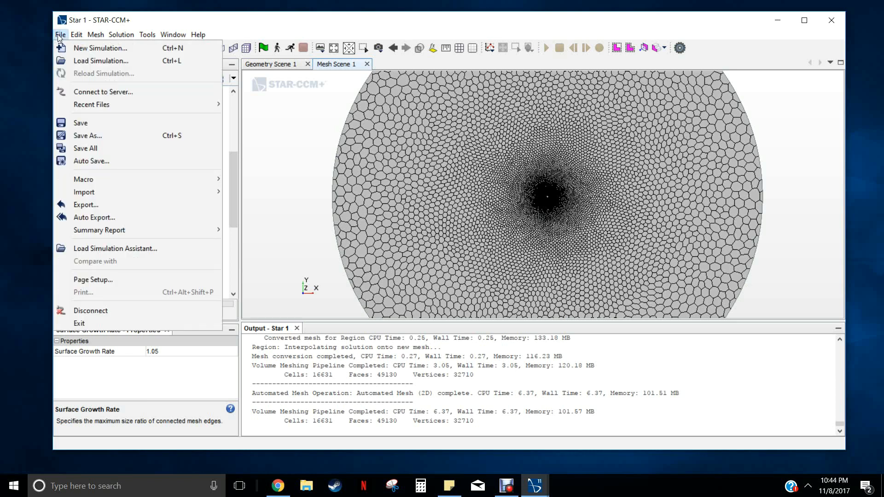
pyautogui.click(90, 135)
pyautogui.write('Tutorial2')
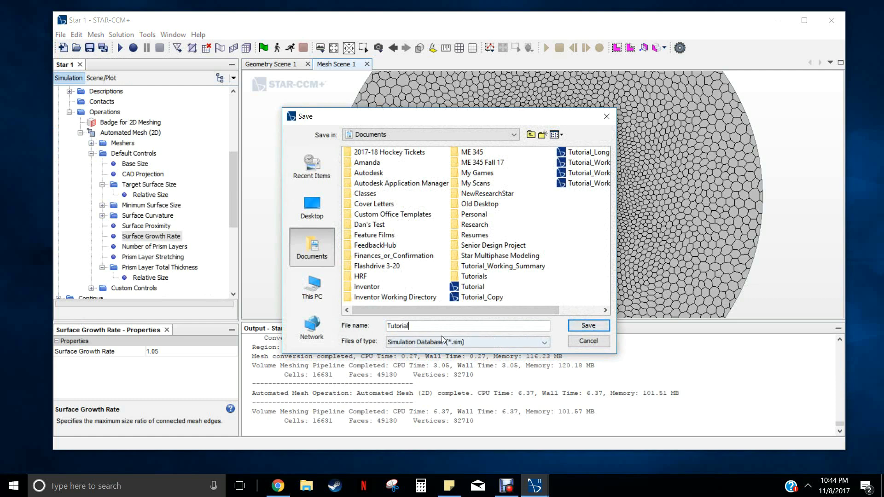
pyautogui.click(590, 324)
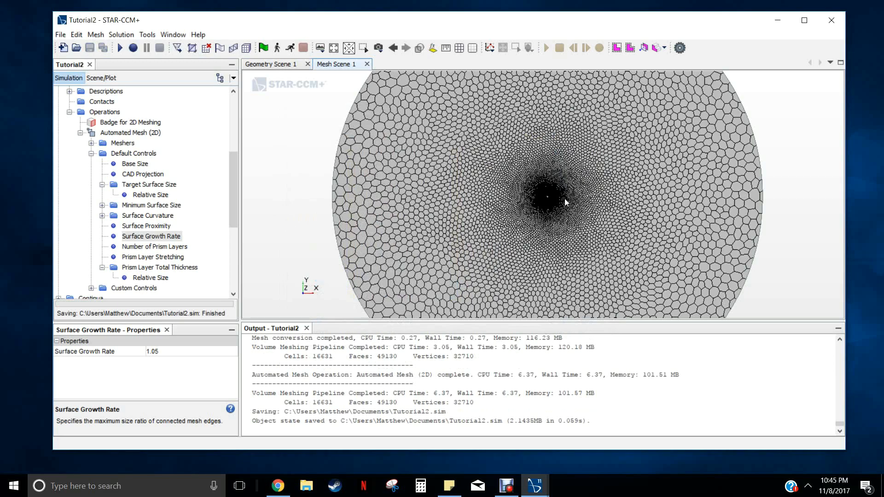
# Collapse the Automated Mesh (2D), Operations, Parts and 3D-CAD Models nodes in the simulation tree and expand Continua.
pyautogui.scroll(5, 550, 203)
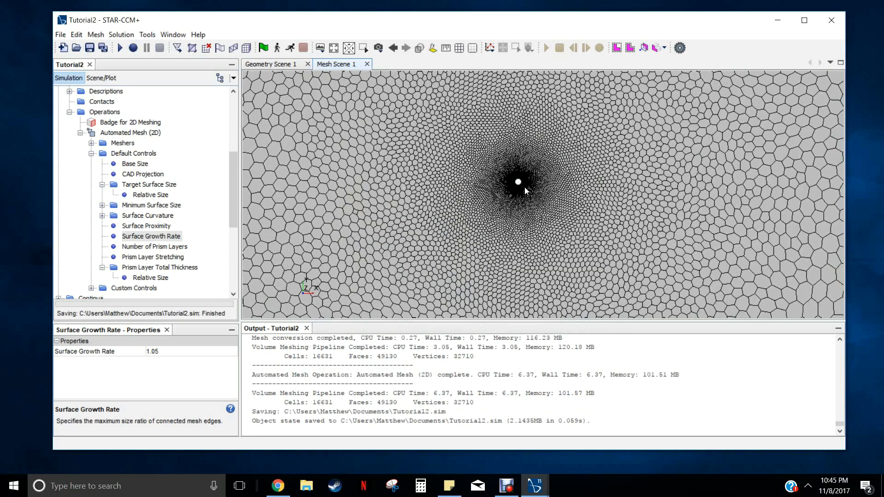
pyautogui.scroll(-5, 520, 180)
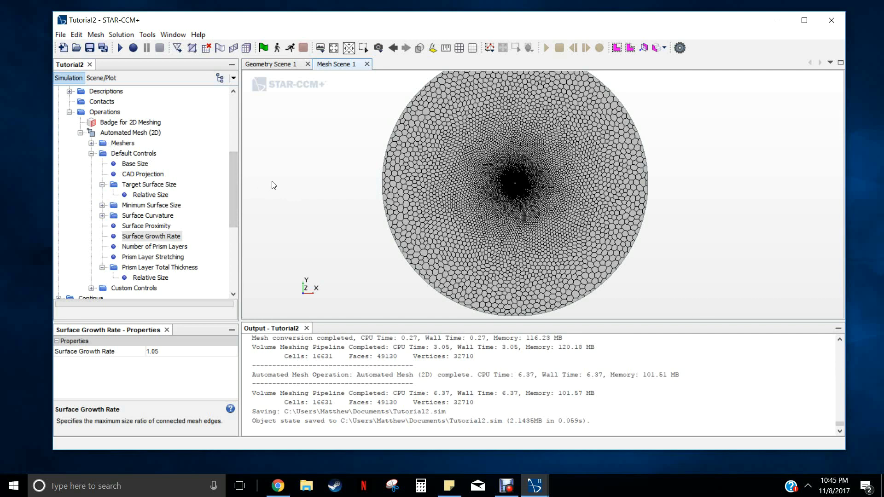
pyautogui.click(81, 133)
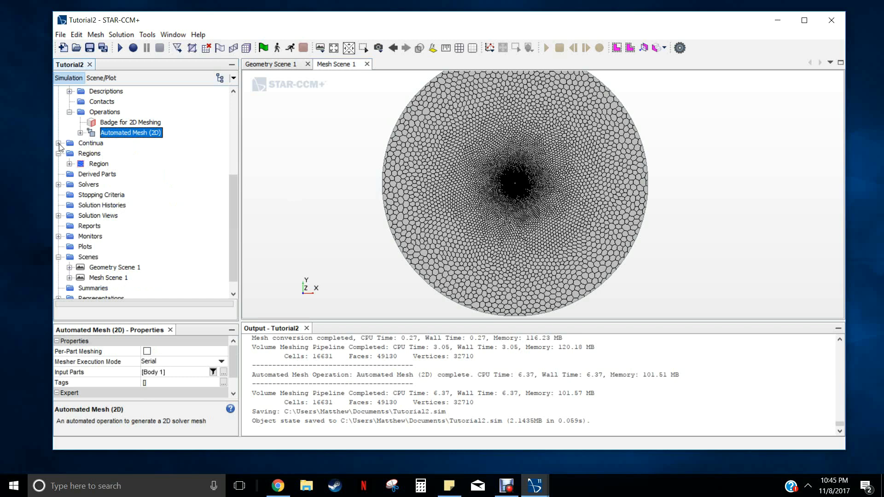
pyautogui.click(59, 143)
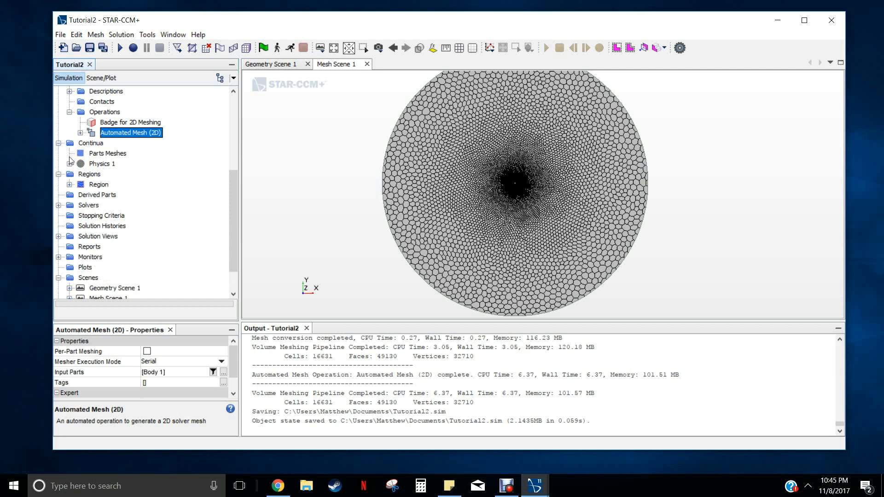
pyautogui.scroll(1, 93, 143)
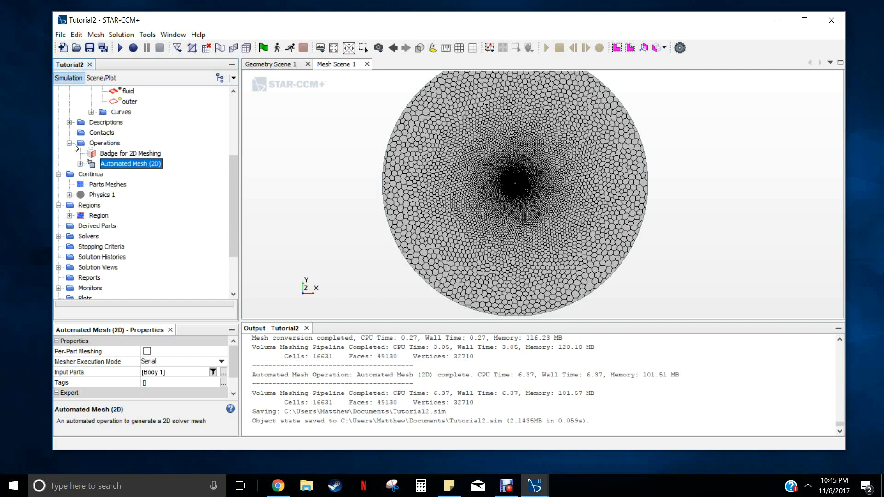
pyautogui.click(70, 143)
pyautogui.scroll(2, 85, 141)
pyautogui.click(80, 112)
pyautogui.click(69, 102)
pyautogui.scroll(1, 89, 130)
pyautogui.scroll(1, 88, 130)
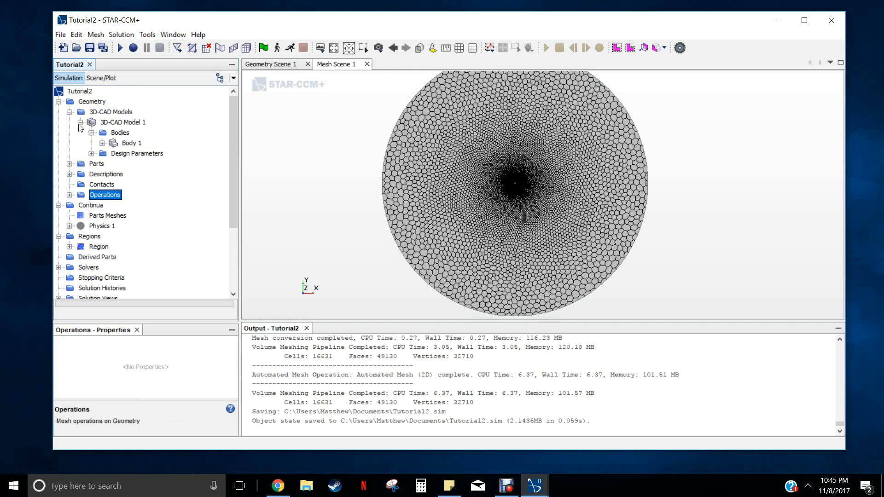
pyautogui.click(80, 123)
pyautogui.click(70, 112)
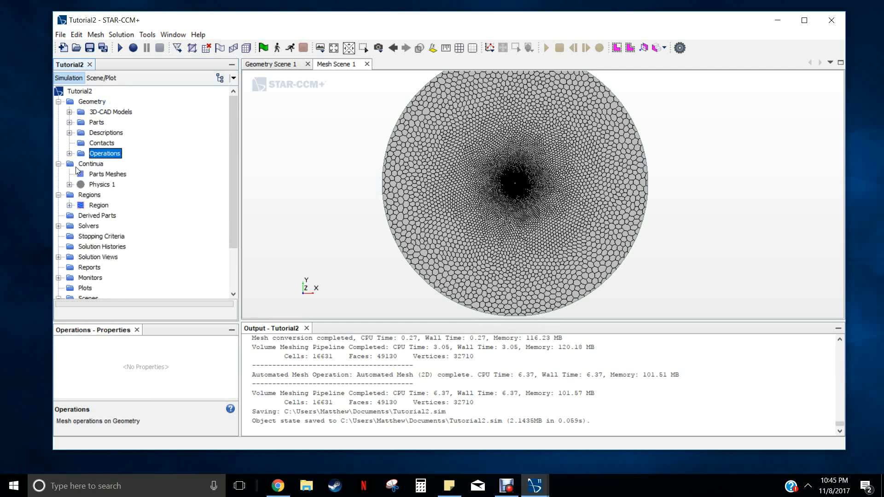
# Select the Steady, Liquid, Segregated Flow, Constant Density and Laminar models for the Physics 1 continuum.
pyautogui.click(70, 185)
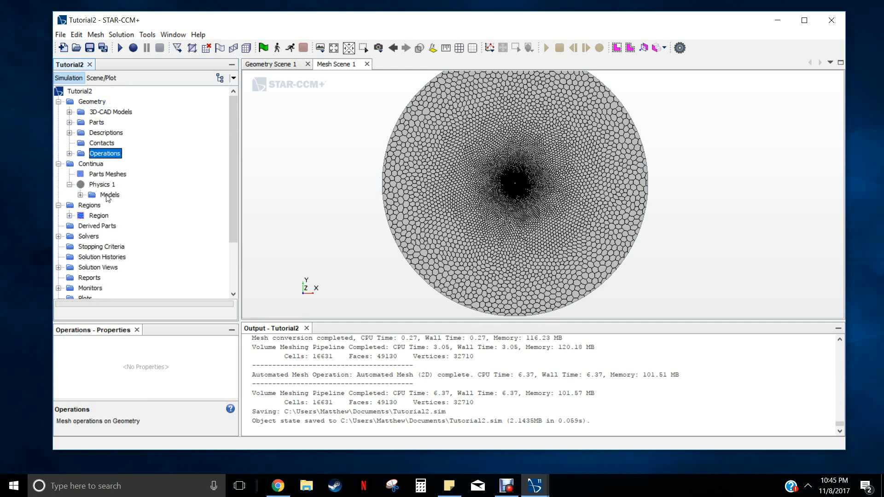
pyautogui.click(106, 196)
pyautogui.rightClick(105, 194)
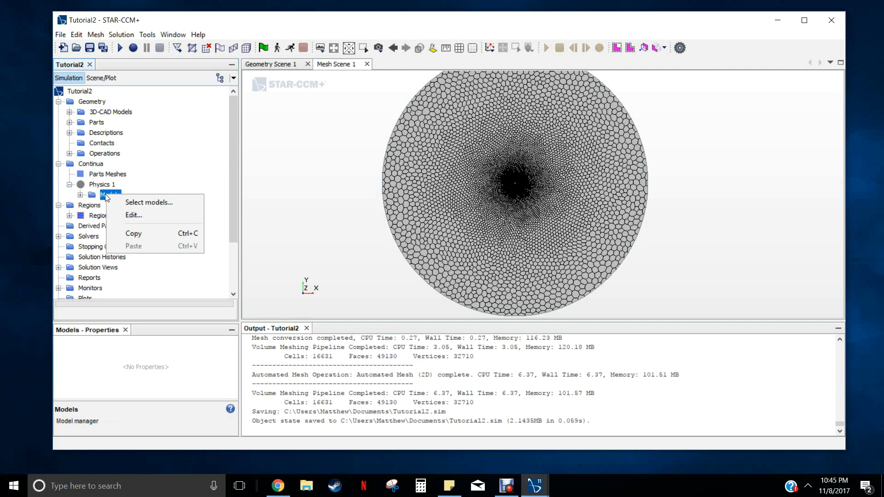
pyautogui.click(138, 206)
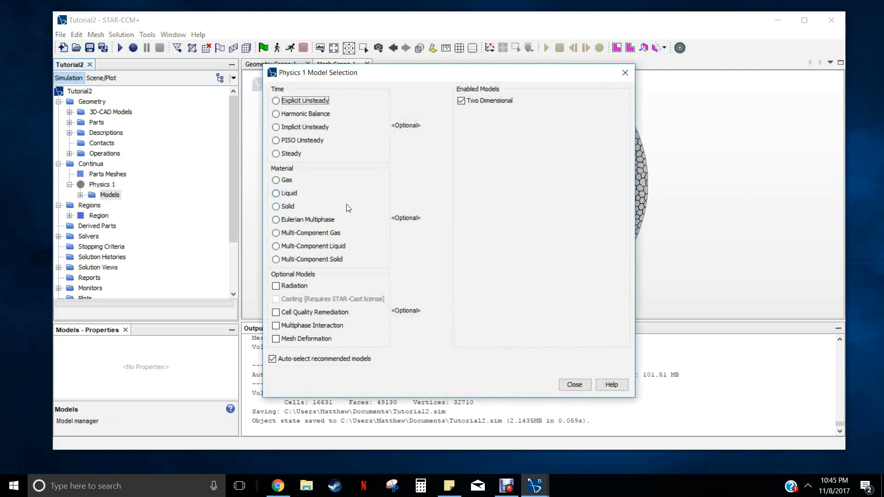
pyautogui.click(275, 154)
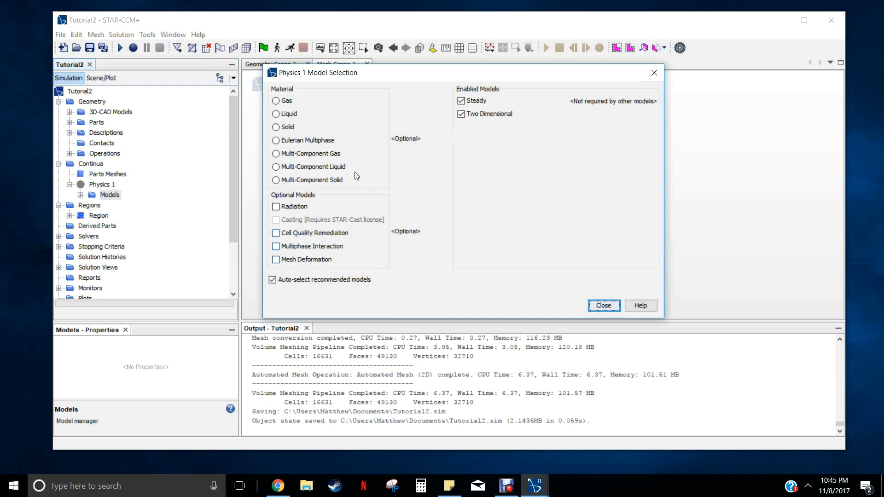
pyautogui.click(276, 114)
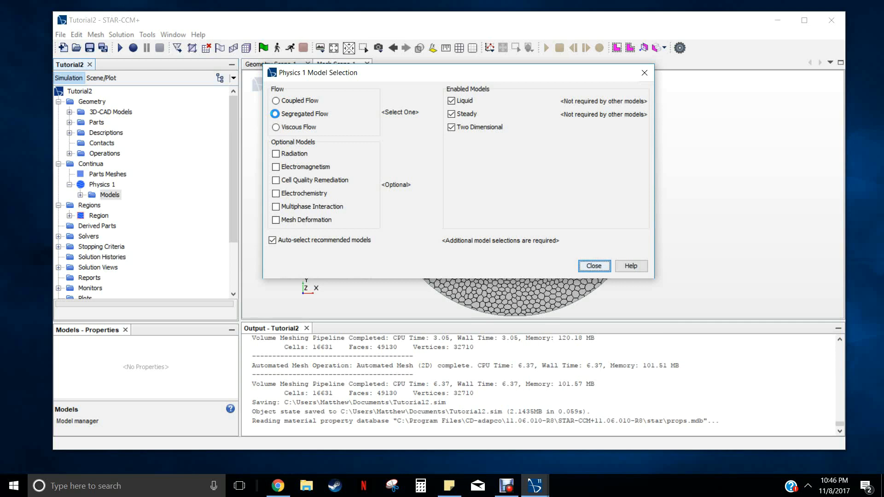
pyautogui.click(275, 113)
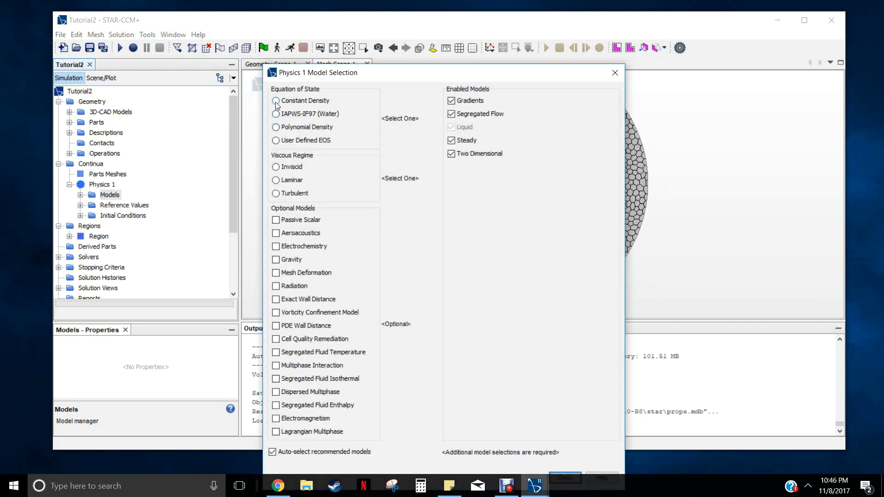
pyautogui.click(276, 101)
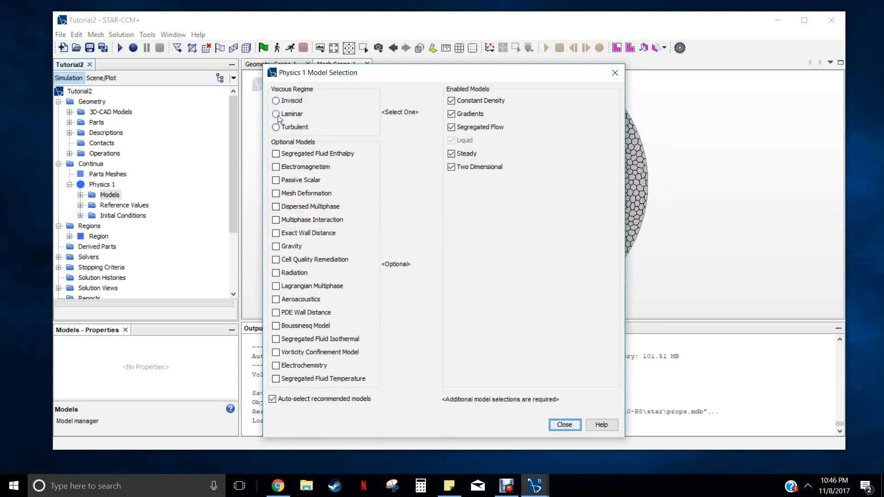
pyautogui.click(276, 114)
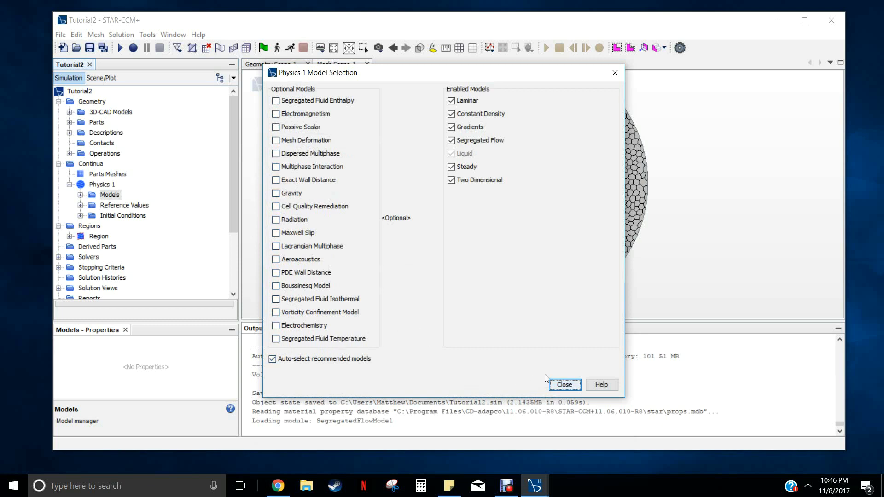
pyautogui.click(555, 386)
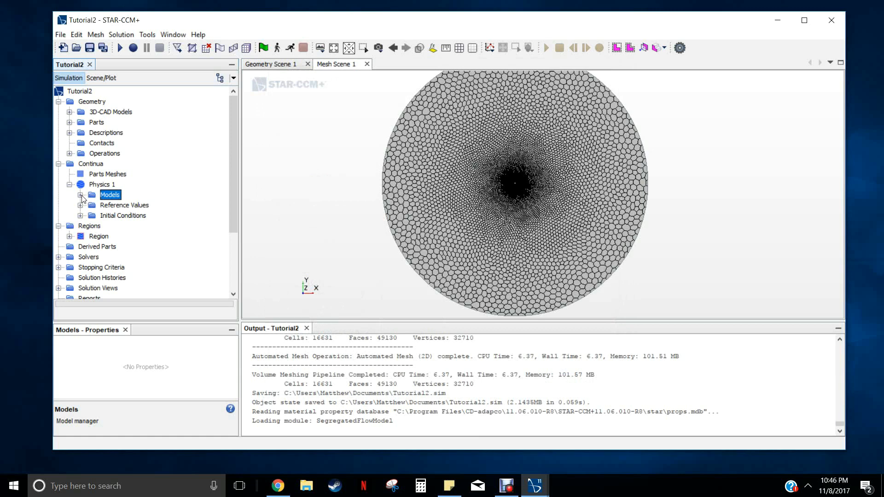
# Rename the H2O material under the Liquid model of Physics 1 as ViscousFluid.
pyautogui.click(80, 195)
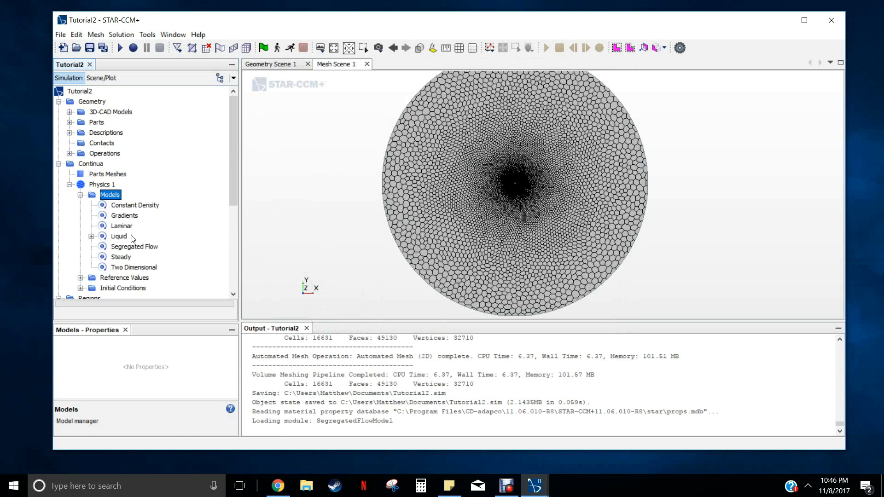
pyautogui.click(91, 237)
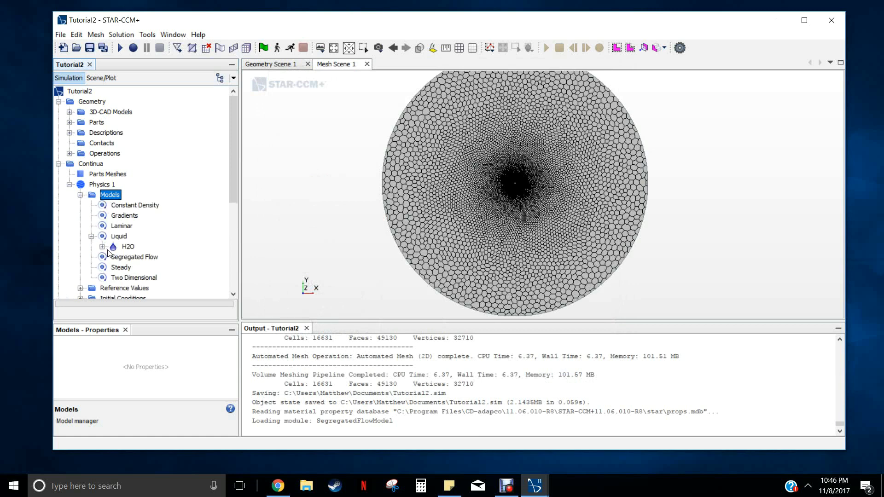
pyautogui.scroll(-1, 109, 252)
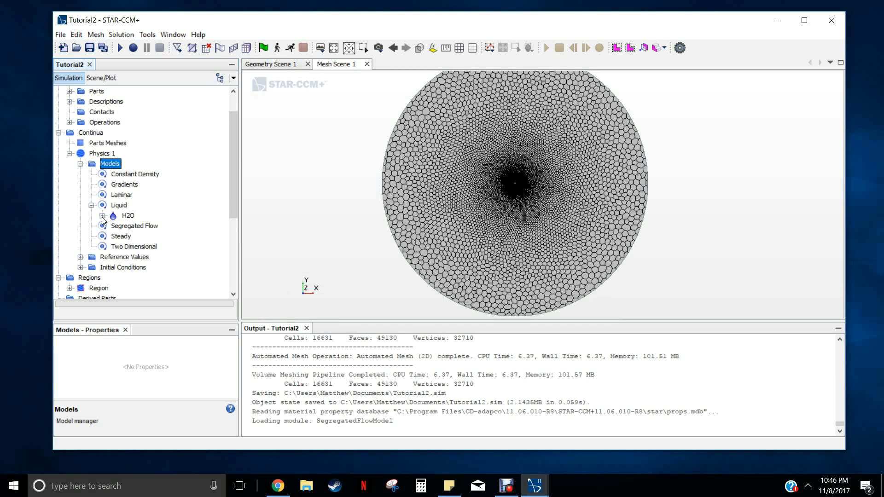
pyautogui.rightClick(129, 216)
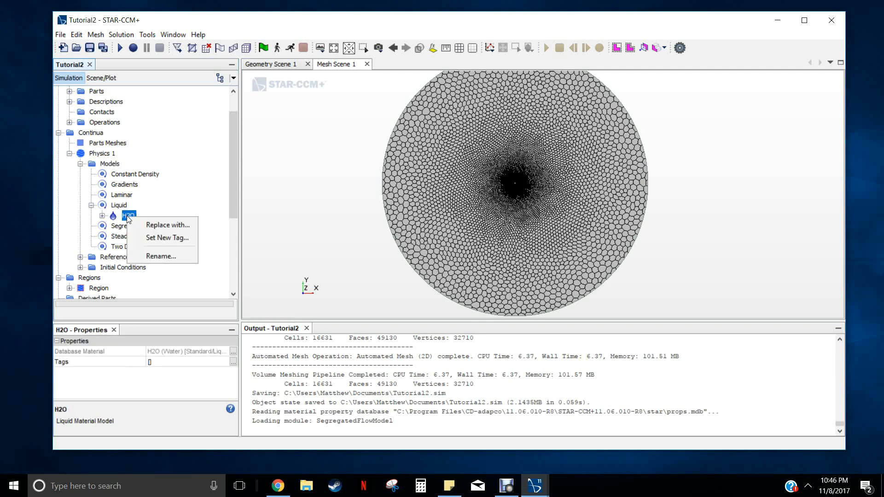
pyautogui.click(160, 256)
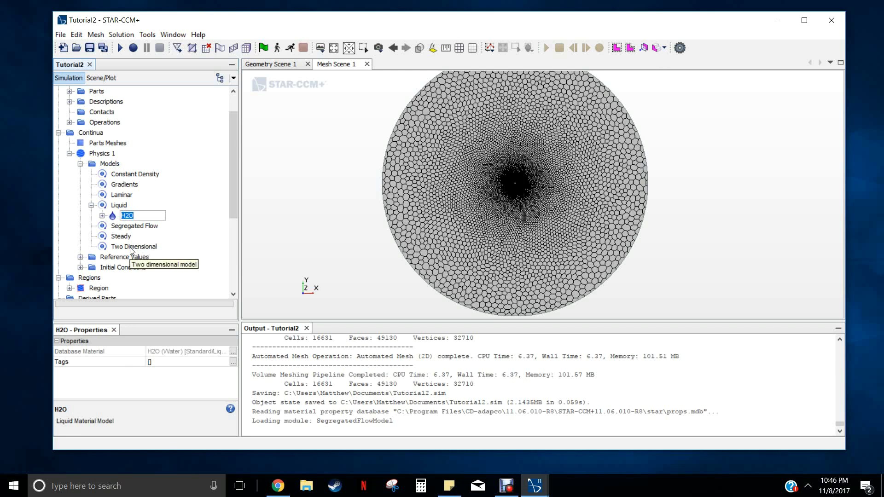
pyautogui.write('Viscous')
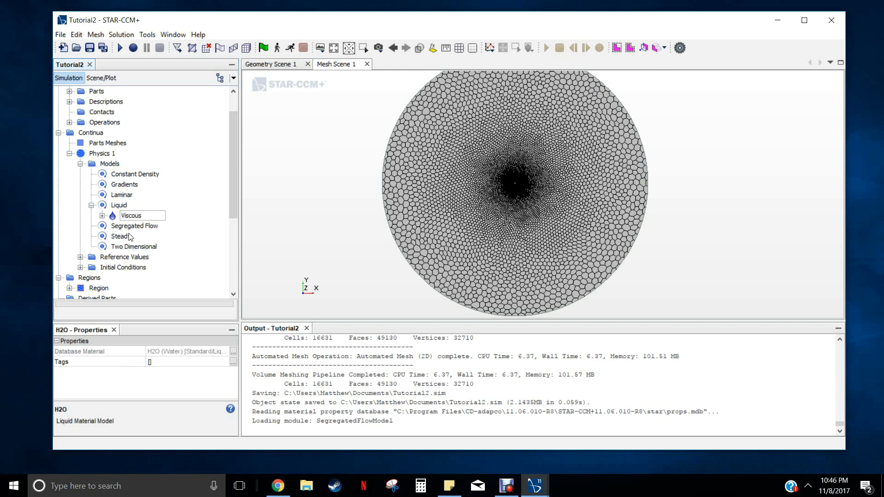
pyautogui.write('FLuid')
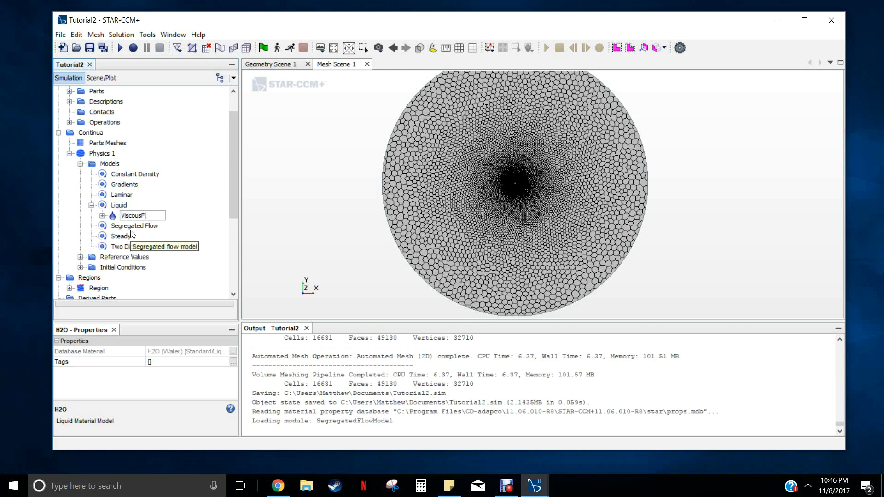
pyautogui.press('Return')
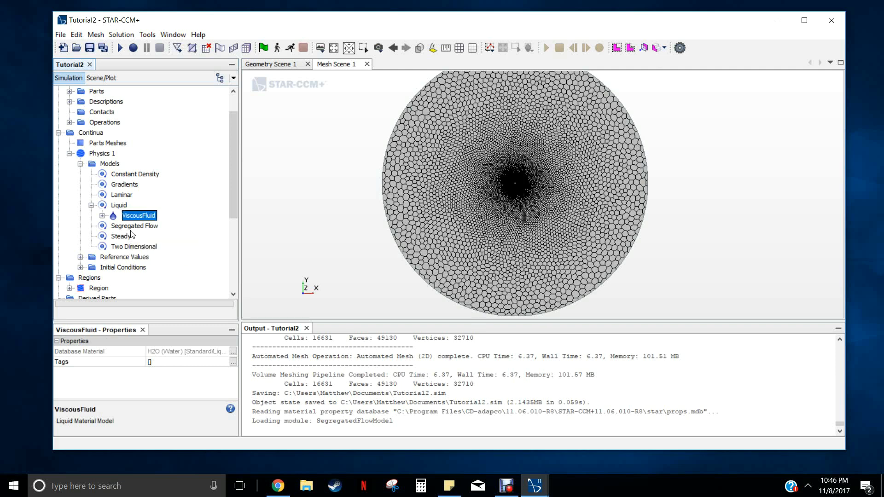
# Set the constant density in the material properties of ViscousFluid to 1000 kg/m^3.
pyautogui.click(102, 215)
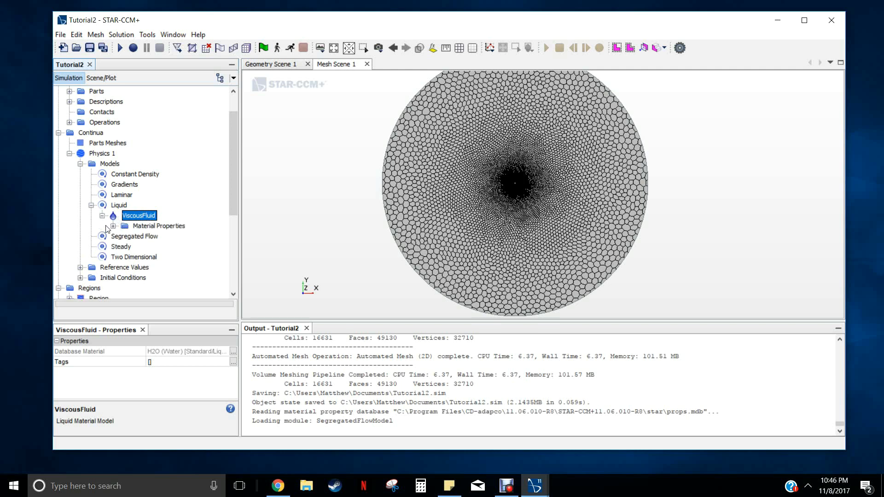
pyautogui.click(112, 226)
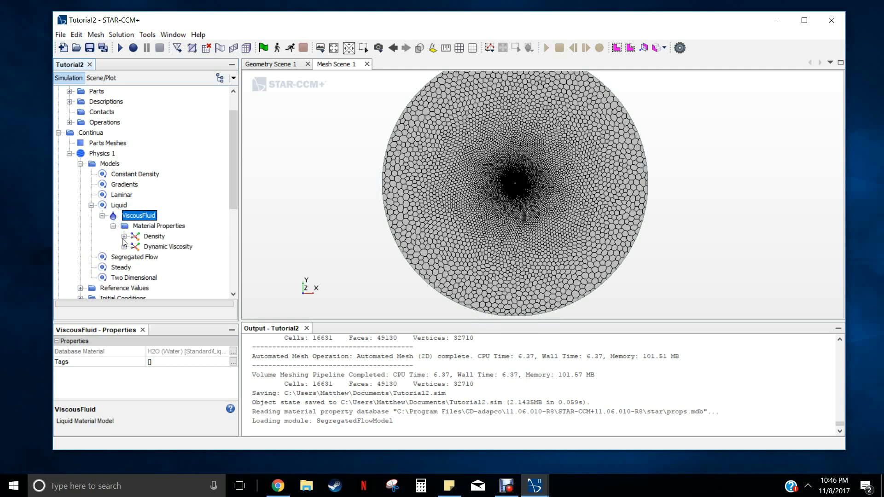
pyautogui.click(123, 237)
pyautogui.click(167, 247)
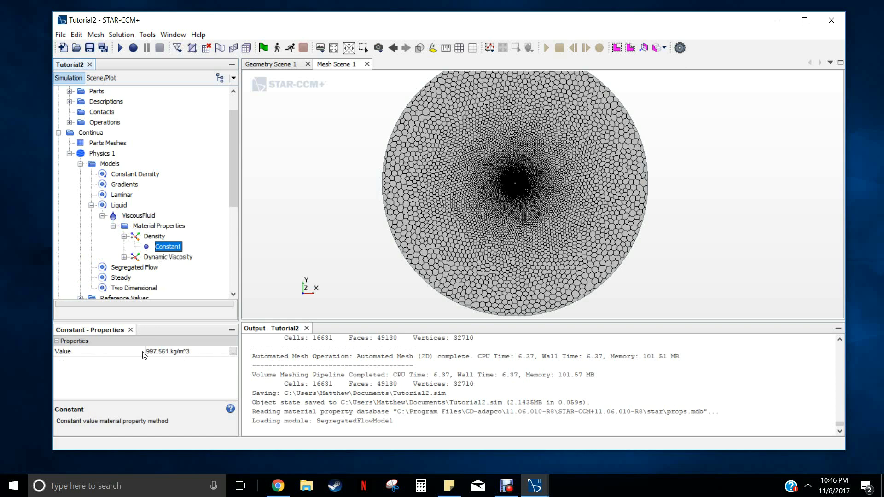
pyautogui.click(161, 351)
pyautogui.write('1000.')
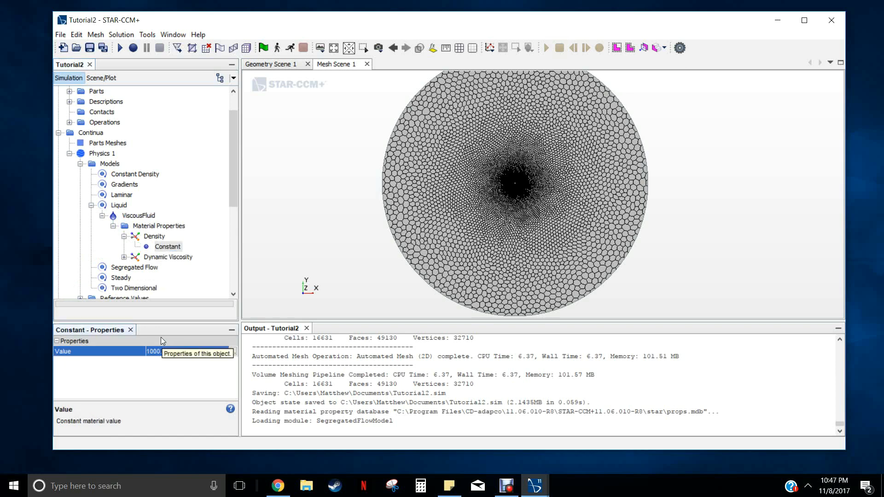
pyautogui.press('Return')
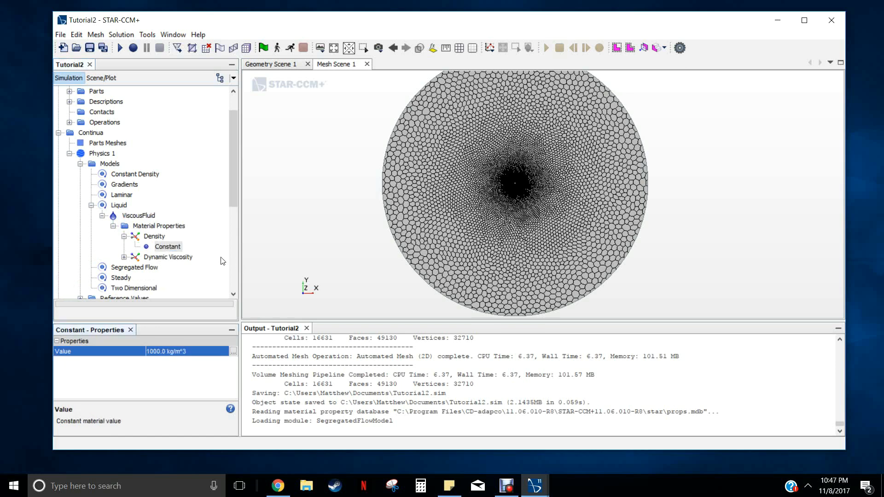
# Set the constant dynamic viscosity of ViscousFluid to 1 Pa-s.
pyautogui.click(124, 257)
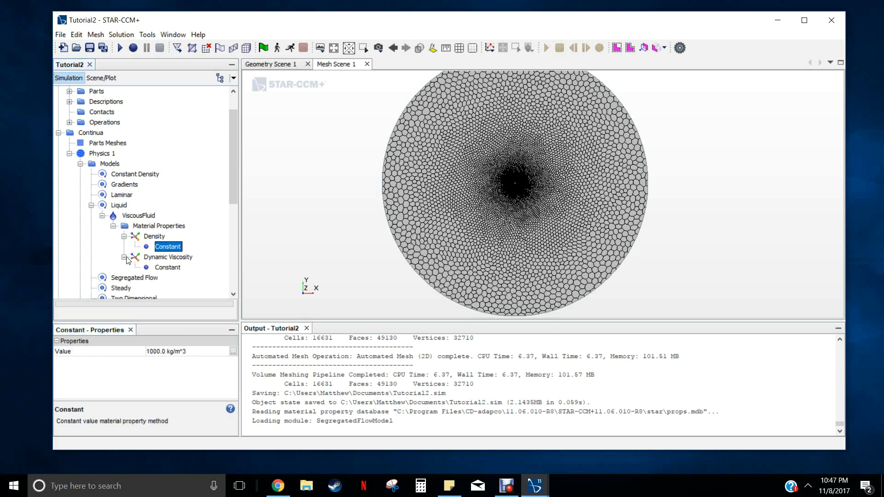
pyautogui.click(178, 267)
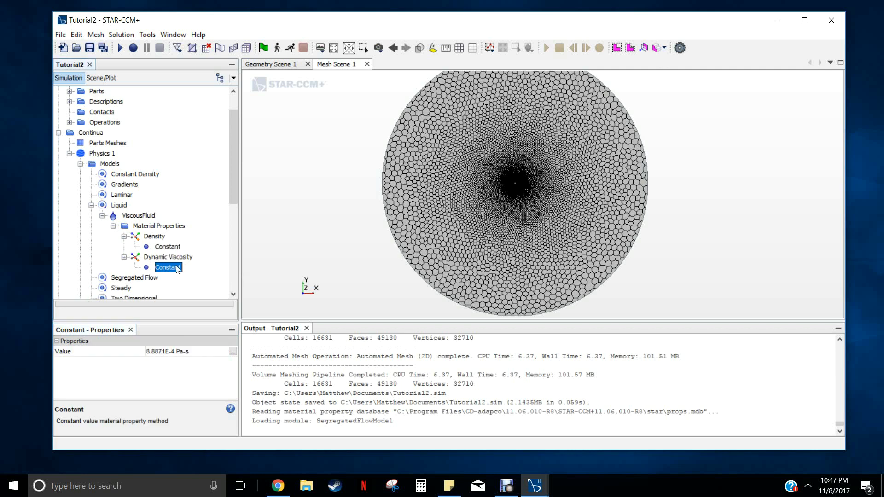
pyautogui.click(167, 352)
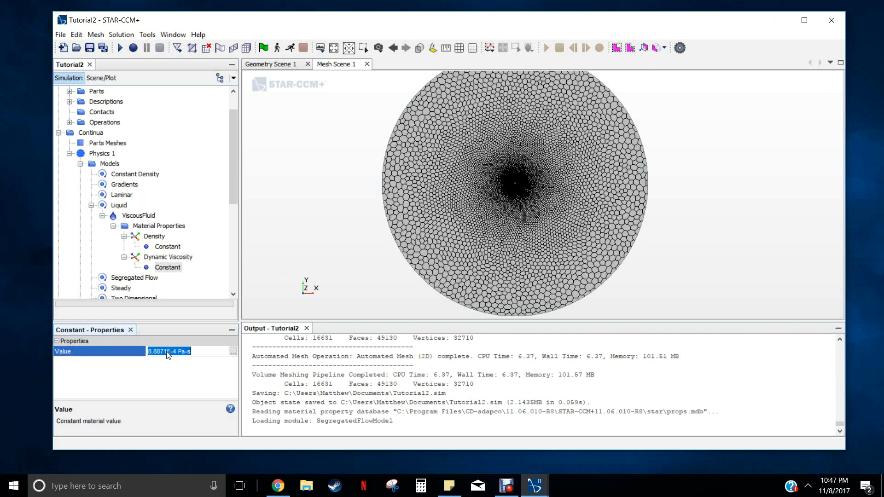
pyautogui.write('1')
pyautogui.press('Return')
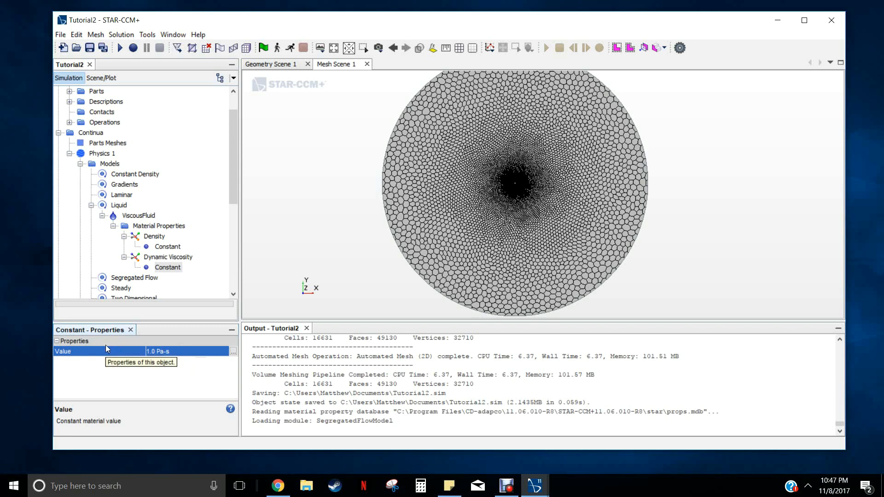
# Expand the Initial Conditions and Reference Values of Physics 1 to view their entries.
pyautogui.scroll(-1, 138, 249)
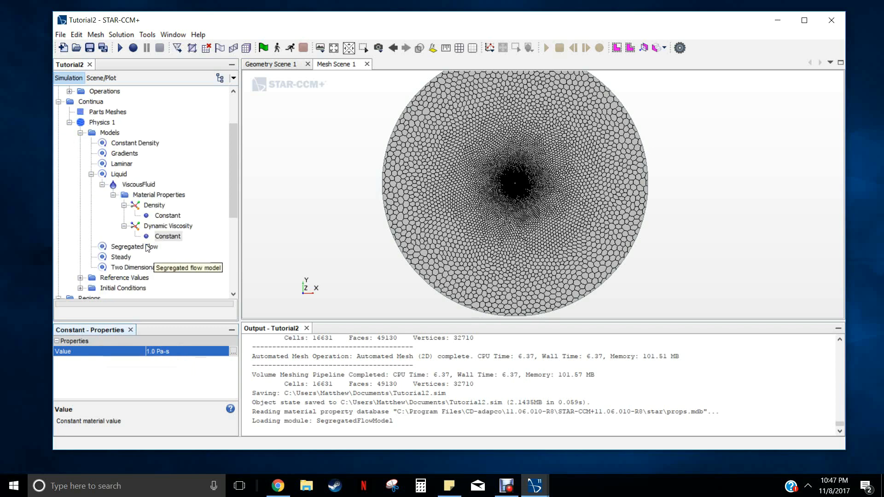
pyautogui.scroll(-1, 146, 231)
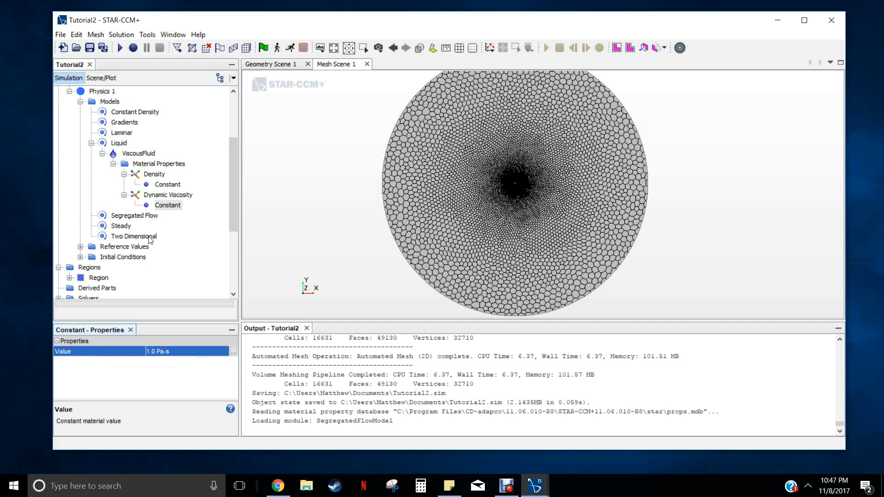
pyautogui.click(80, 257)
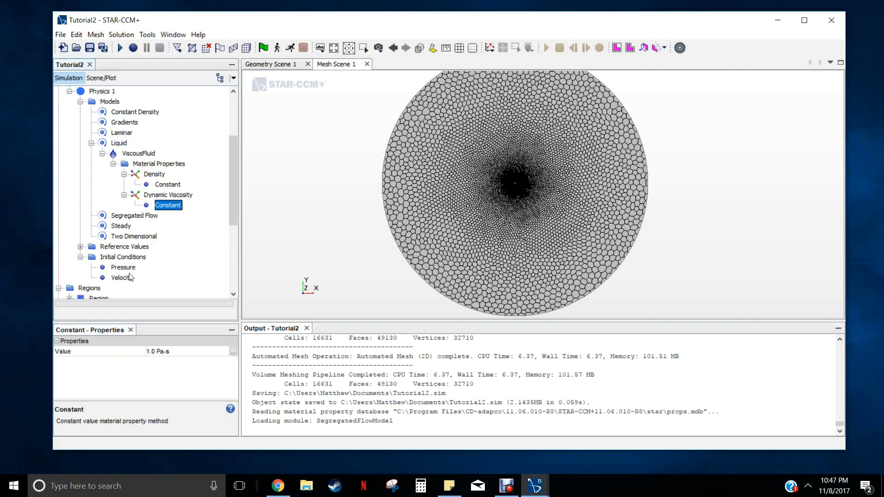
pyautogui.click(81, 247)
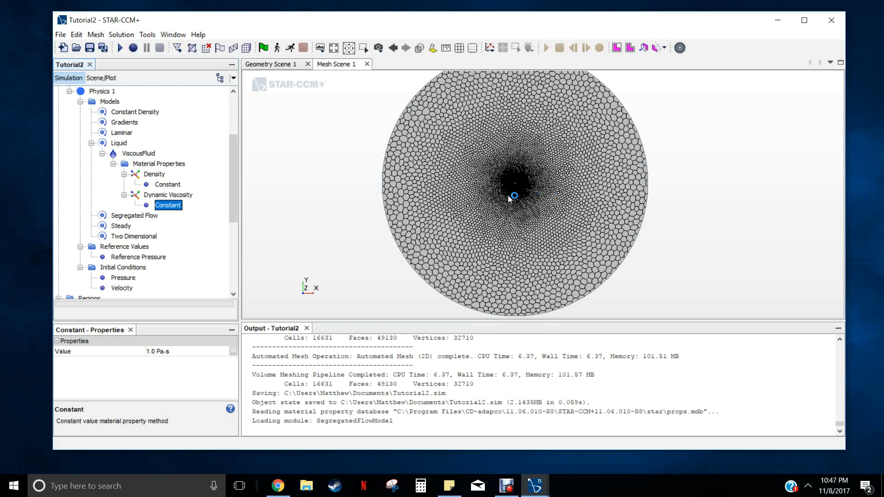
# Expand the boundaries of Region and examine where Body 1.cylinder, Body 1.Default, Body 1.fluid and Body 1.outer lie on the mesh.
pyautogui.scroll(-2, 161, 217)
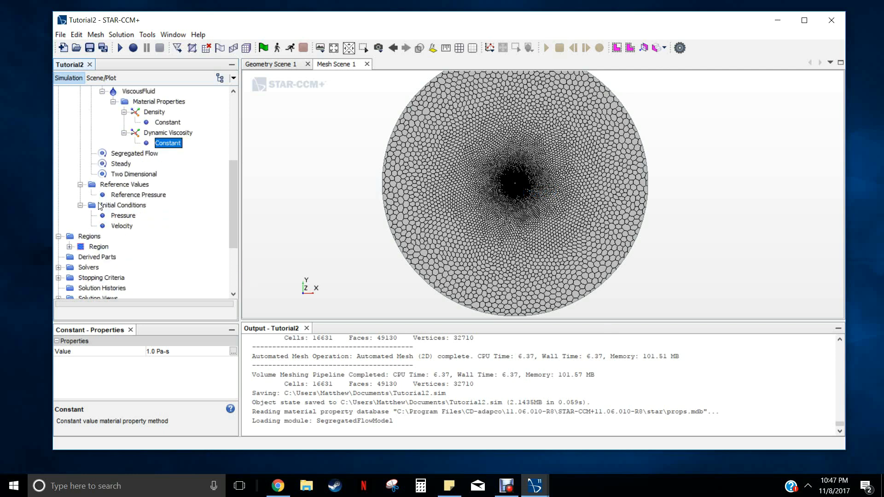
pyautogui.click(69, 247)
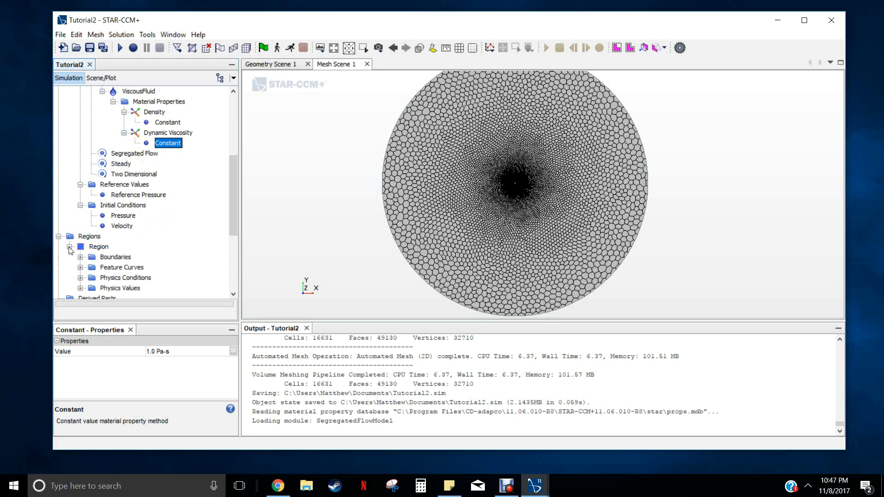
pyautogui.click(80, 257)
pyautogui.click(132, 246)
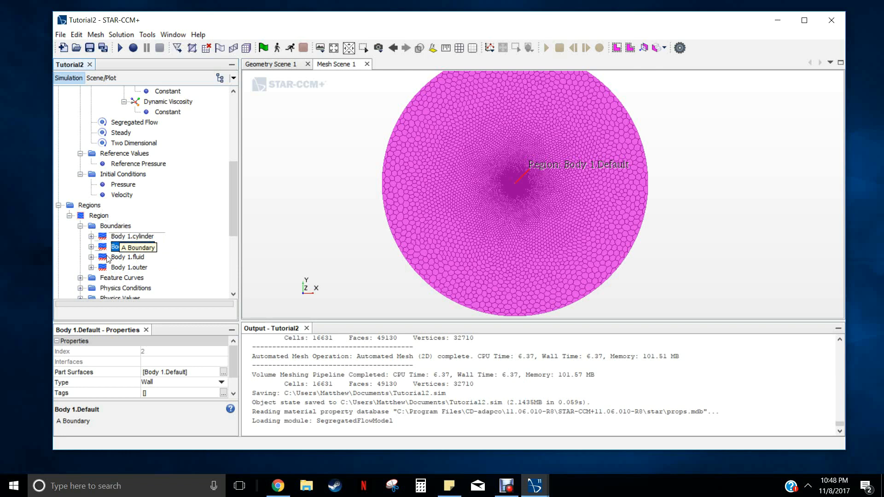
pyautogui.click(137, 236)
pyautogui.click(138, 247)
pyautogui.click(141, 257)
pyautogui.click(143, 268)
pyautogui.click(139, 258)
pyautogui.click(140, 247)
pyautogui.click(141, 237)
pyautogui.click(141, 247)
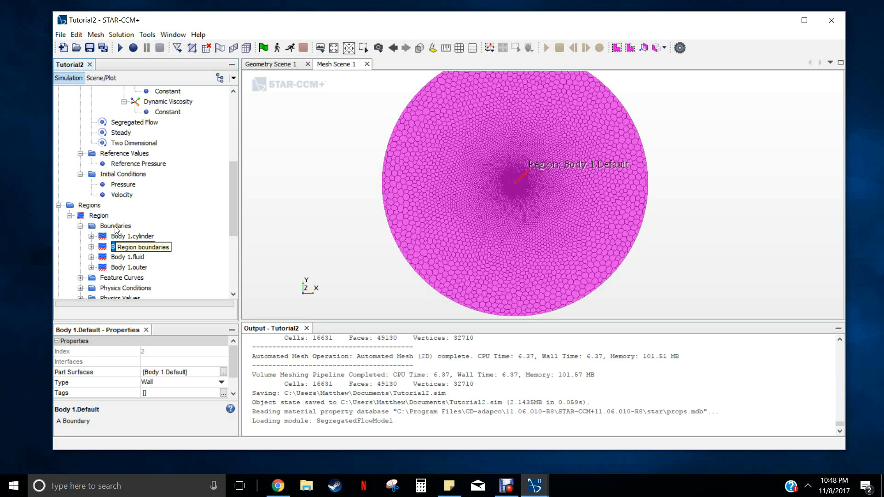
# Delete the existing Region from the Regions node of the simulation.
pyautogui.click(100, 217)
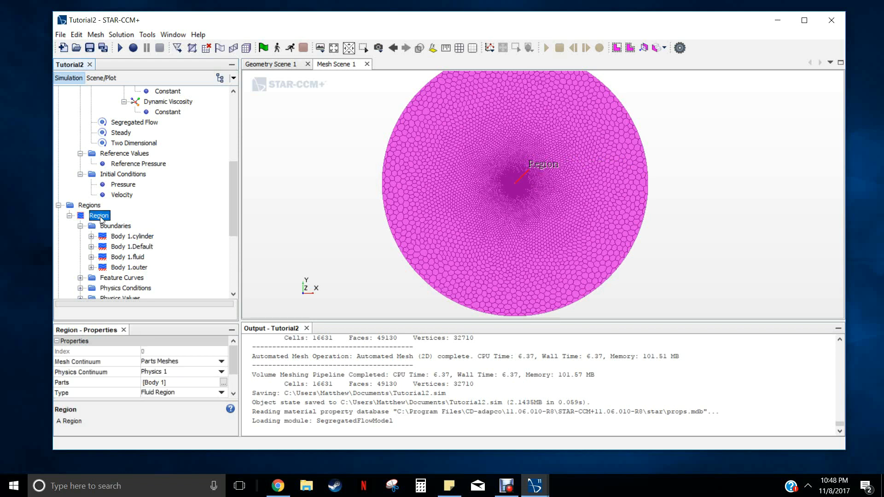
pyautogui.rightClick(101, 217)
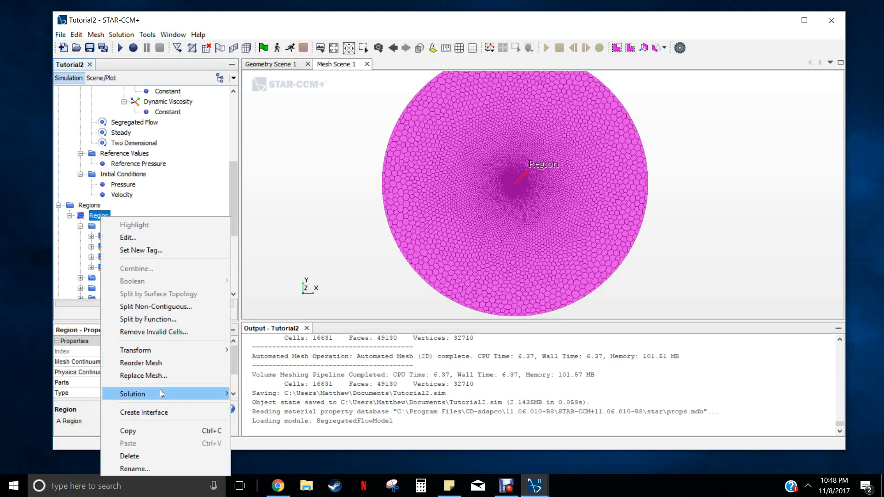
pyautogui.click(139, 455)
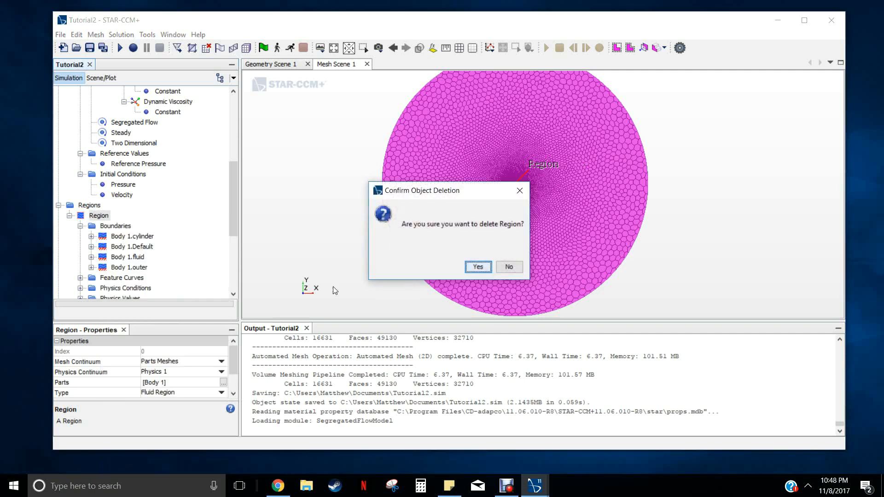
# Delete the existing Region and assign Body 1 to one new region, creating a boundary for each part surface.
pyautogui.click(478, 267)
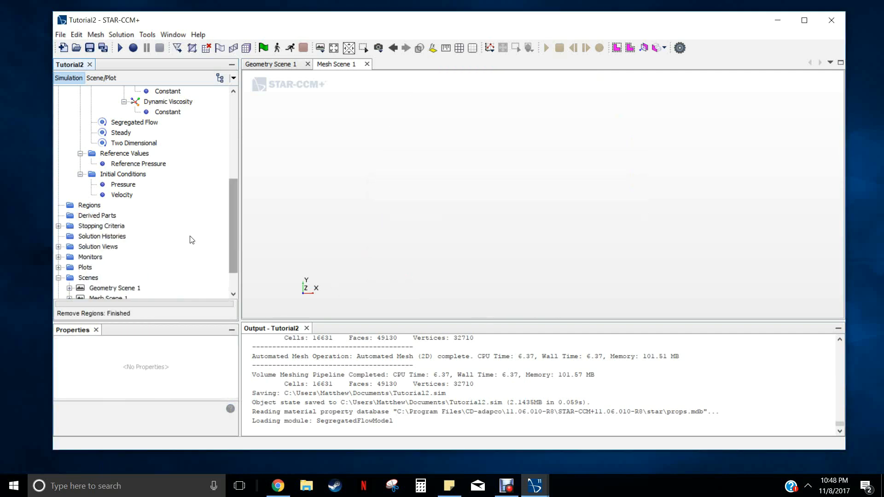
pyautogui.scroll(4, 191, 225)
pyautogui.scroll(1, 109, 137)
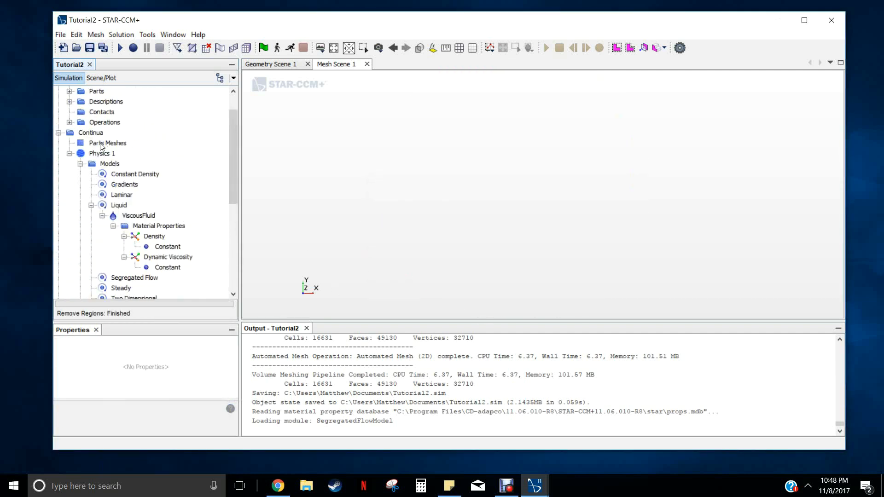
pyautogui.click(70, 92)
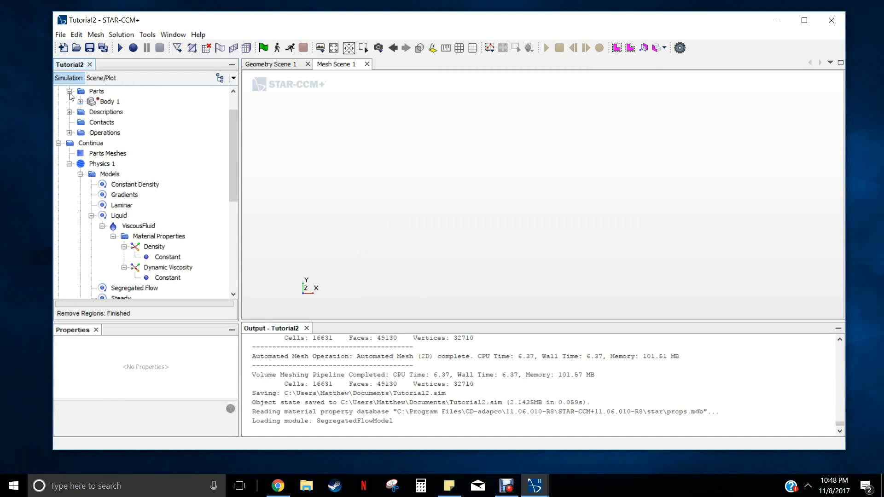
pyautogui.click(80, 102)
pyautogui.rightClick(106, 101)
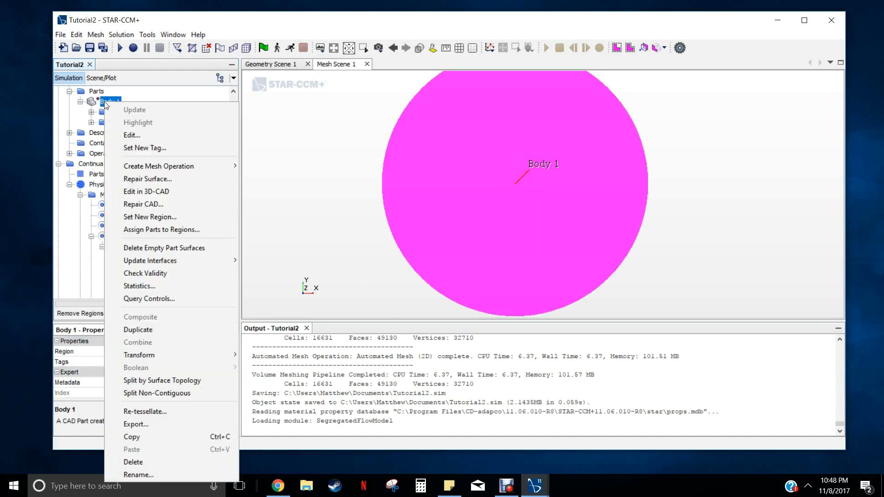
pyautogui.click(162, 229)
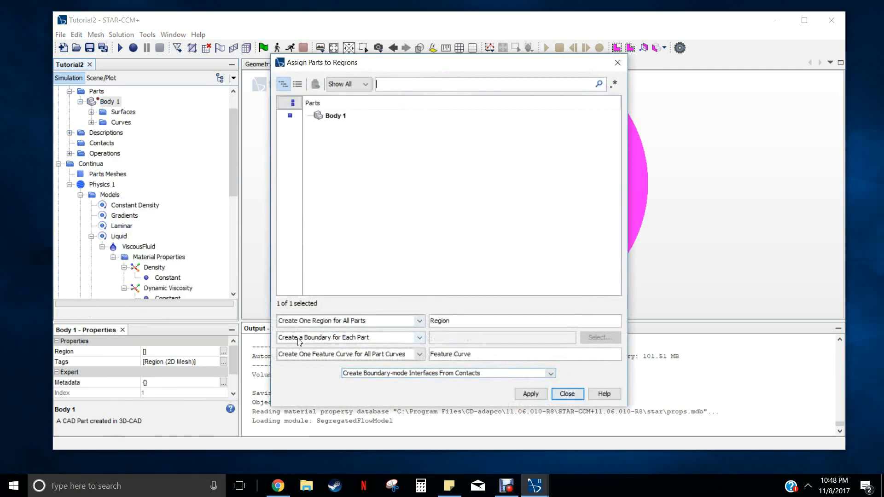
pyautogui.click(399, 341)
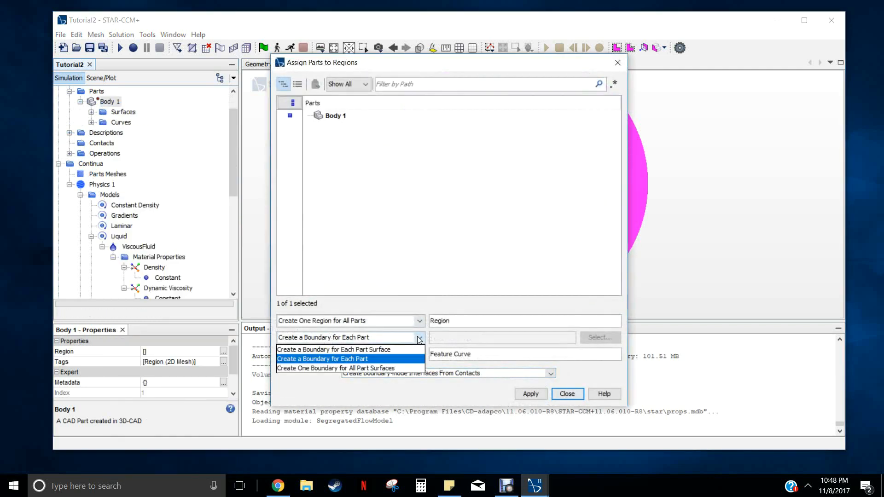
pyautogui.click(373, 350)
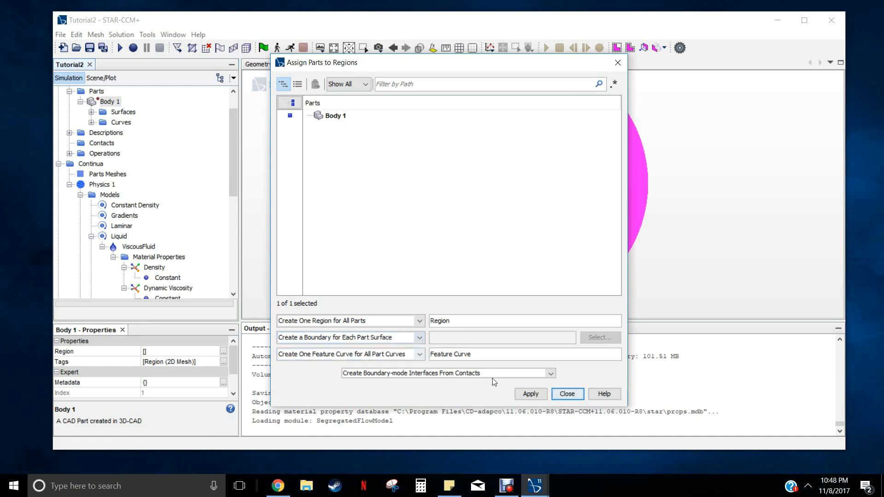
pyautogui.click(530, 394)
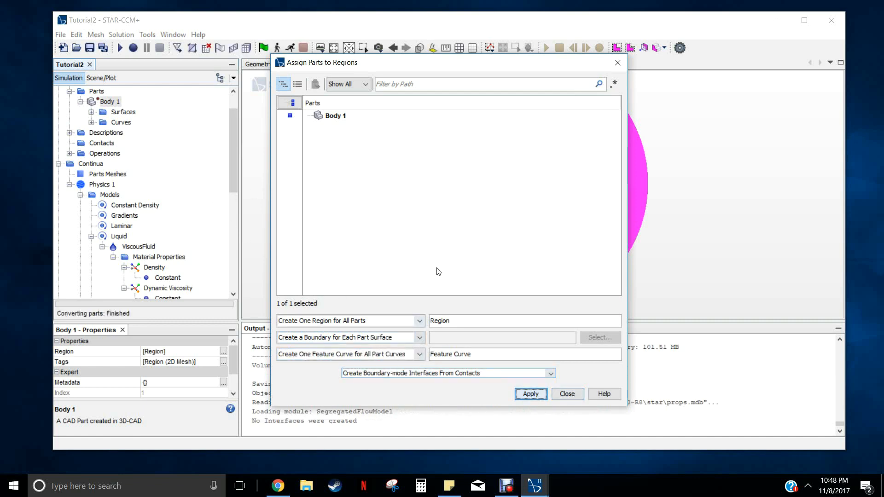
pyautogui.click(566, 394)
# Set the tangential velocity specification of the new region's Body 1.cylinder boundary to Rotation Rate.
pyautogui.moveTo(234, 154); pyautogui.dragTo(235, 253)
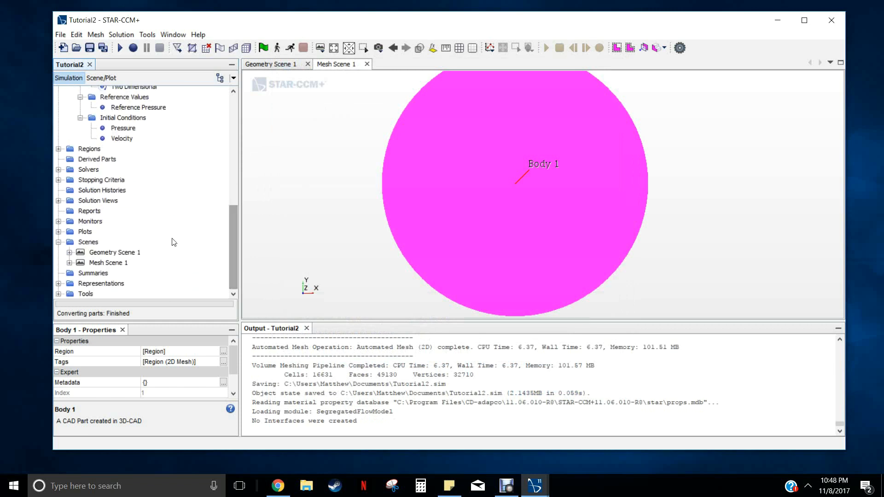
pyautogui.click(59, 148)
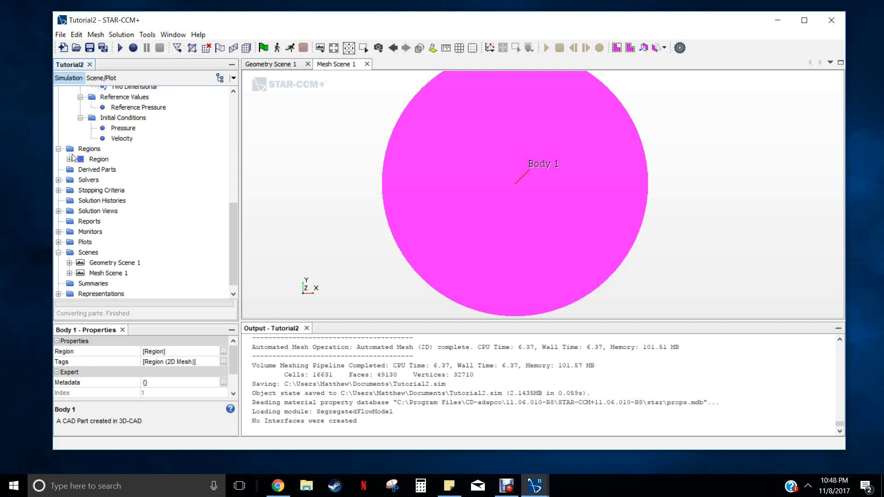
pyautogui.click(70, 160)
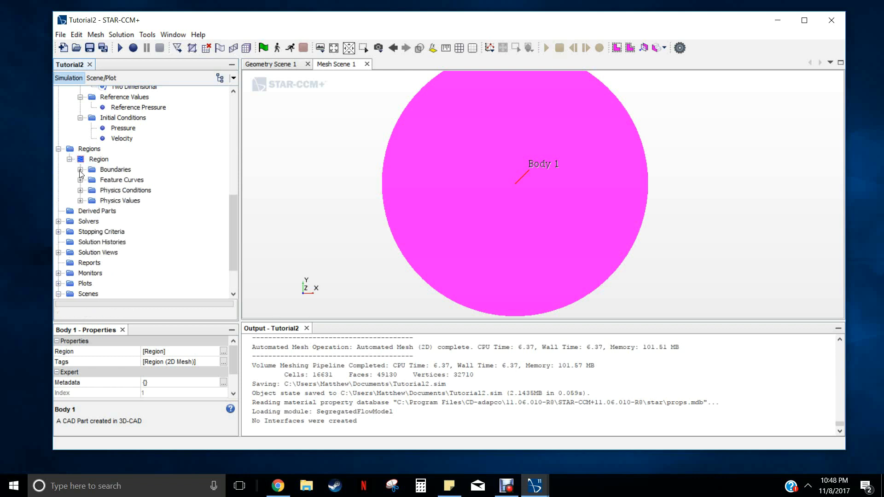
pyautogui.click(80, 170)
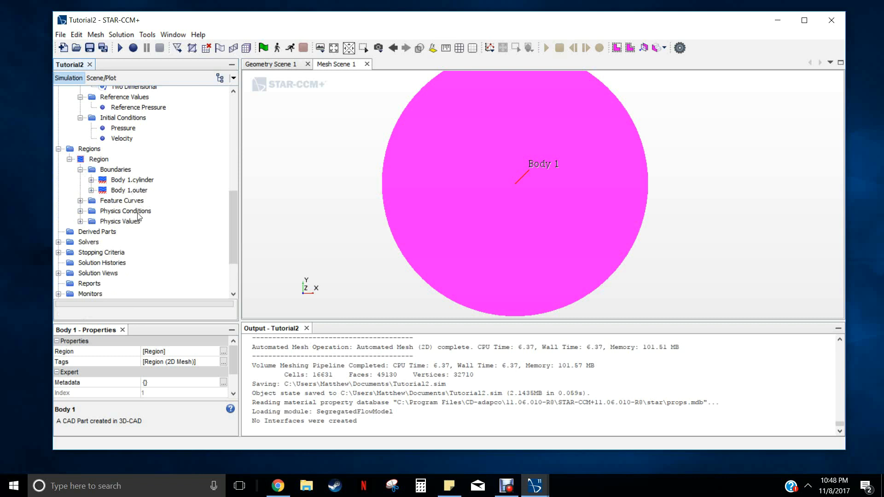
pyautogui.click(137, 180)
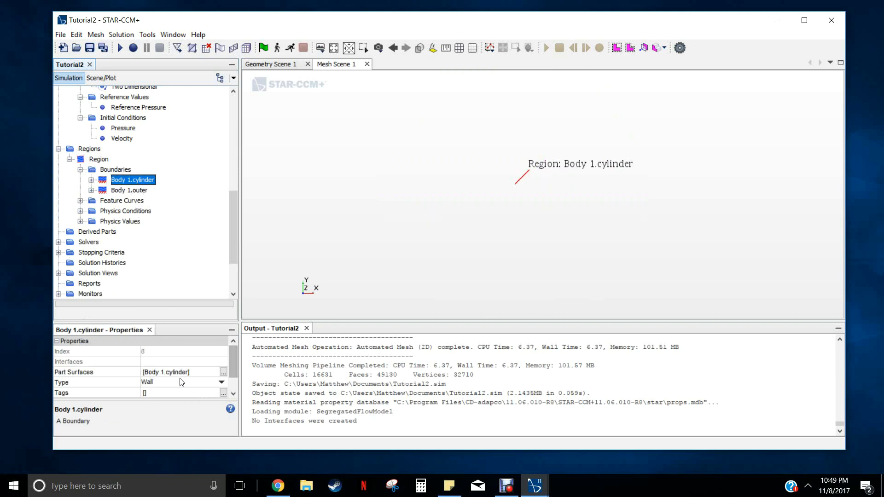
pyautogui.moveTo(234, 364); pyautogui.dragTo(235, 376)
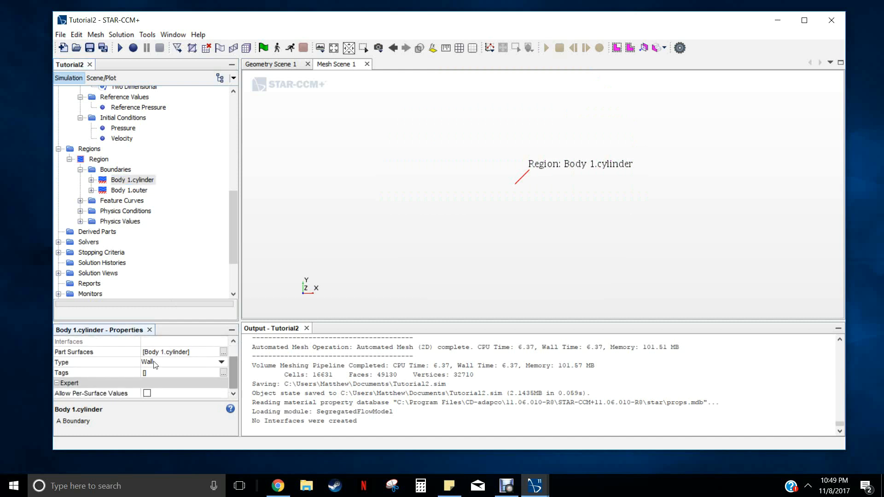
pyautogui.click(92, 179)
pyautogui.click(102, 190)
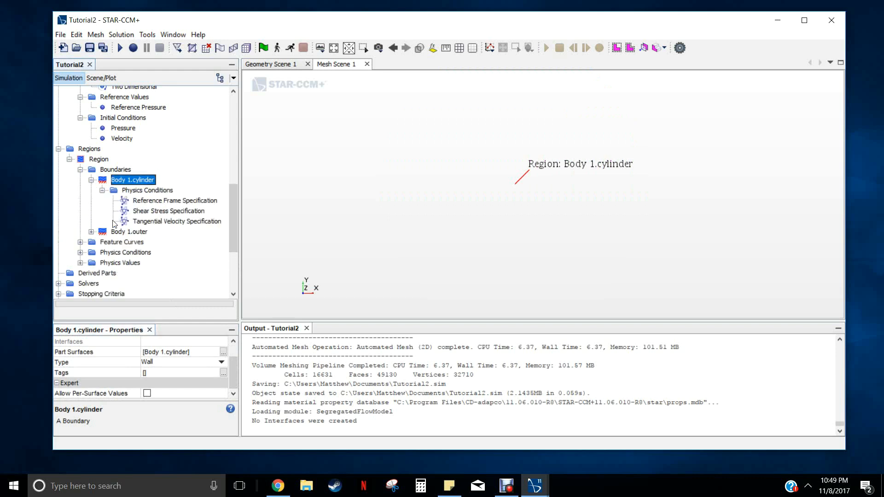
pyautogui.click(148, 222)
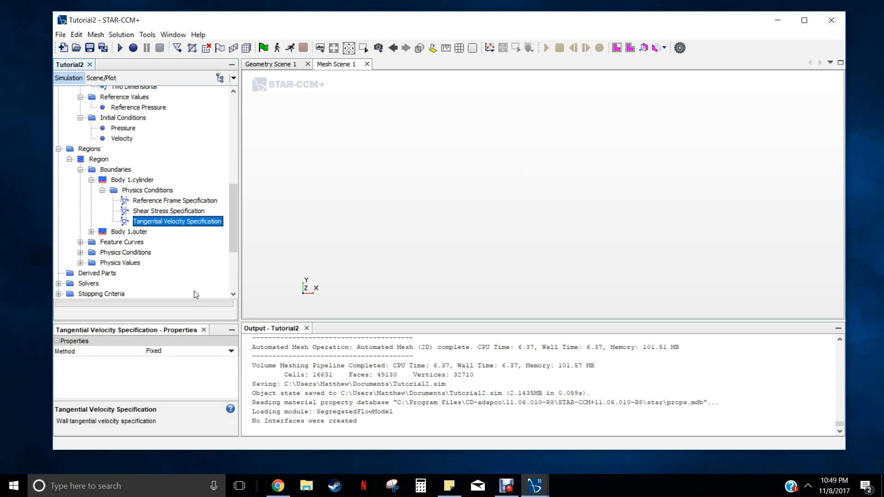
pyautogui.click(231, 350)
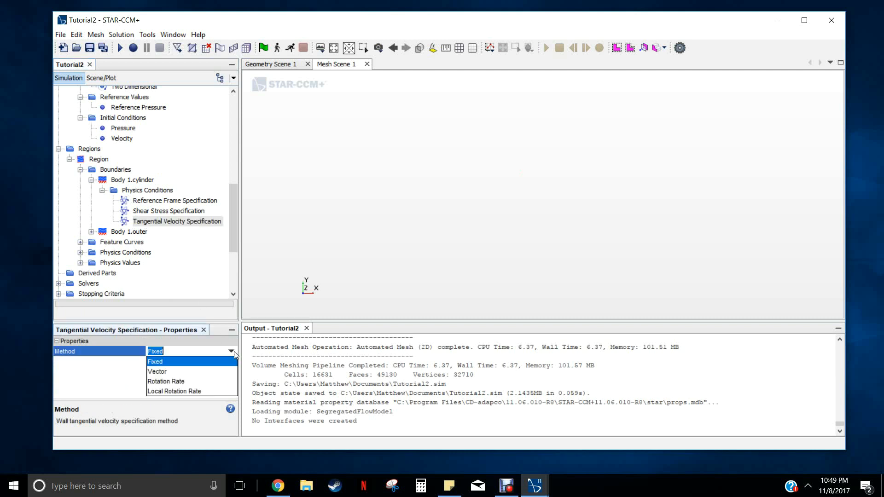
pyautogui.click(185, 381)
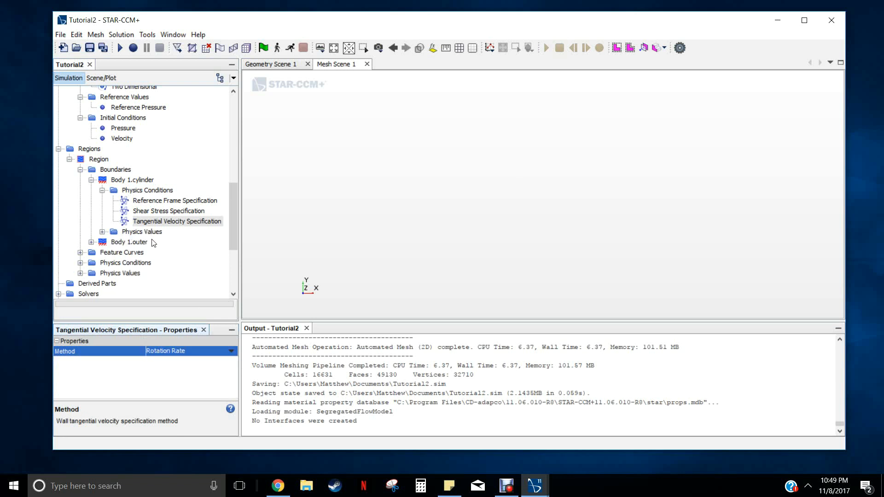
# Set the wall relative rotation of the Body 1.cylinder boundary to 1.0 radian/s.
pyautogui.click(103, 231)
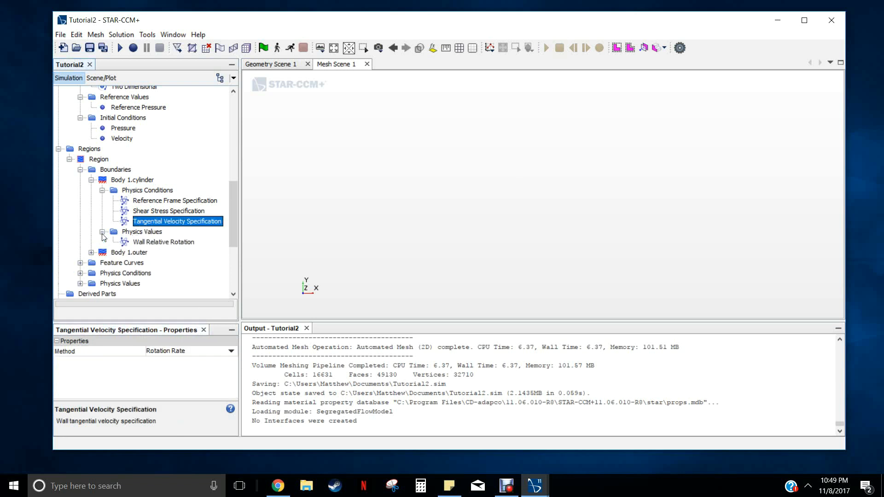
pyautogui.click(163, 241)
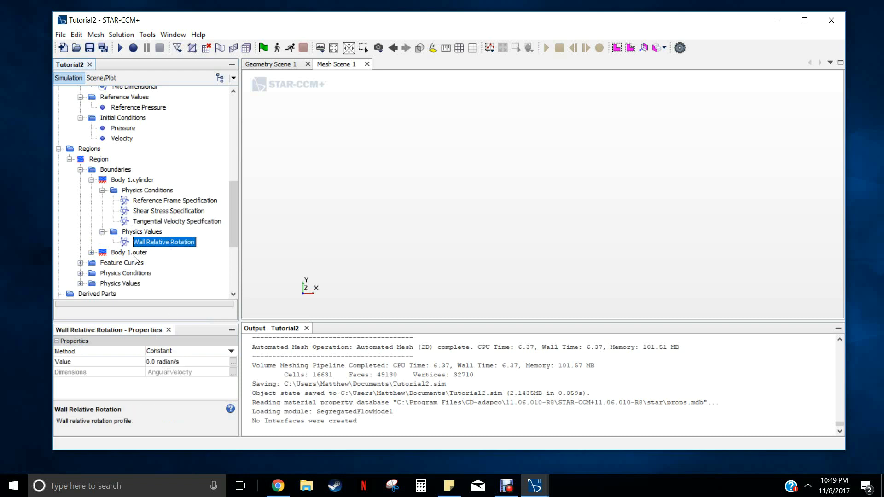
pyautogui.click(155, 362)
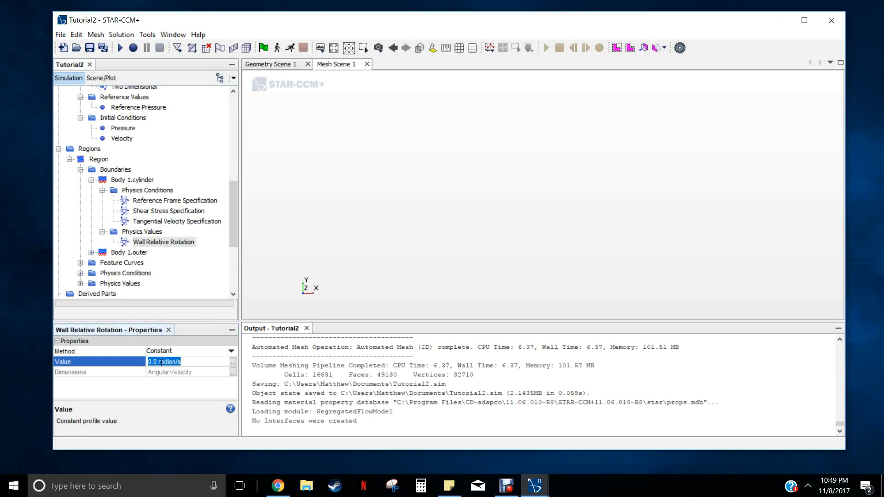
pyautogui.write('1.0')
pyautogui.press('Return')
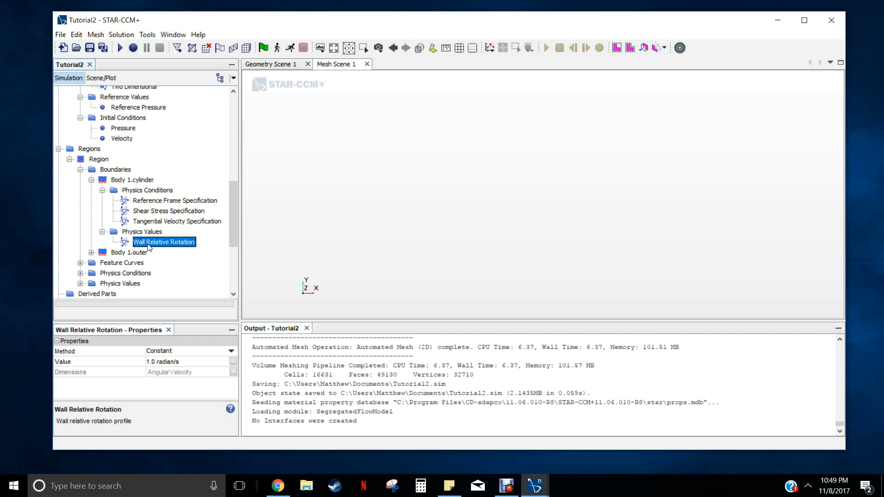
# Set the shear stress specification of the Body 1.outer boundary to Slip.
pyautogui.click(133, 254)
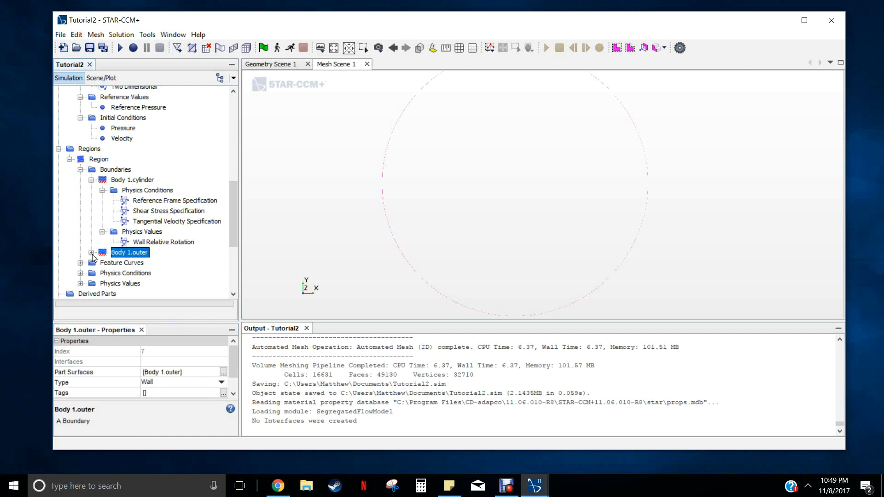
pyautogui.click(91, 252)
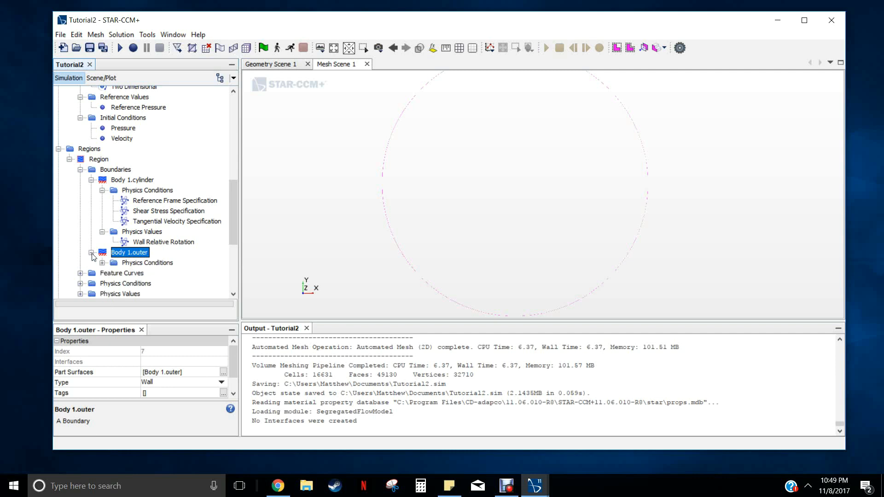
pyautogui.click(102, 262)
pyautogui.scroll(-2, 101, 269)
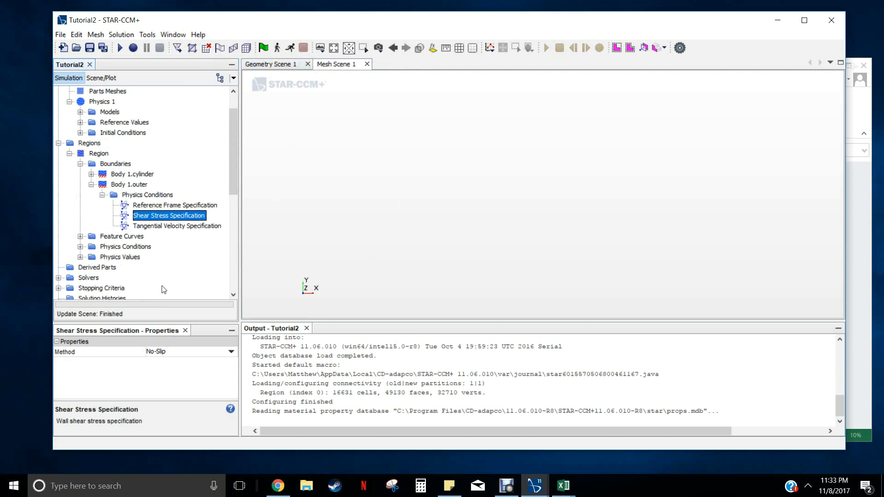
pyautogui.click(231, 353)
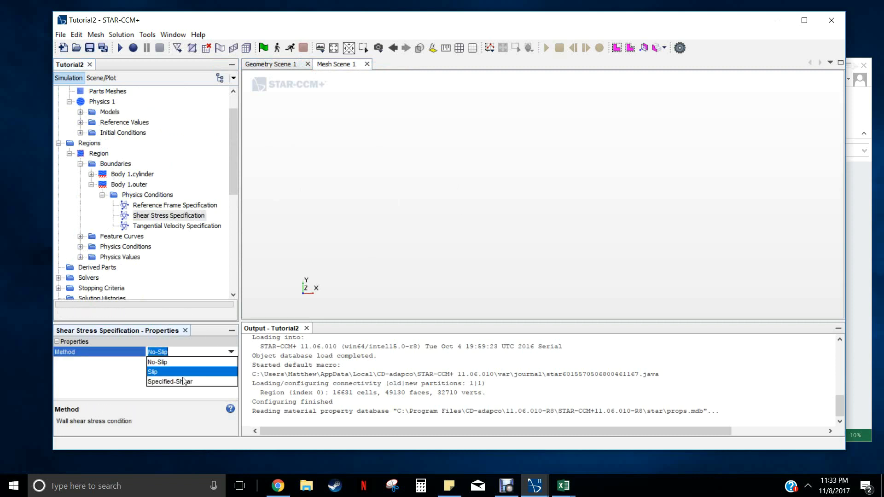
pyautogui.click(176, 372)
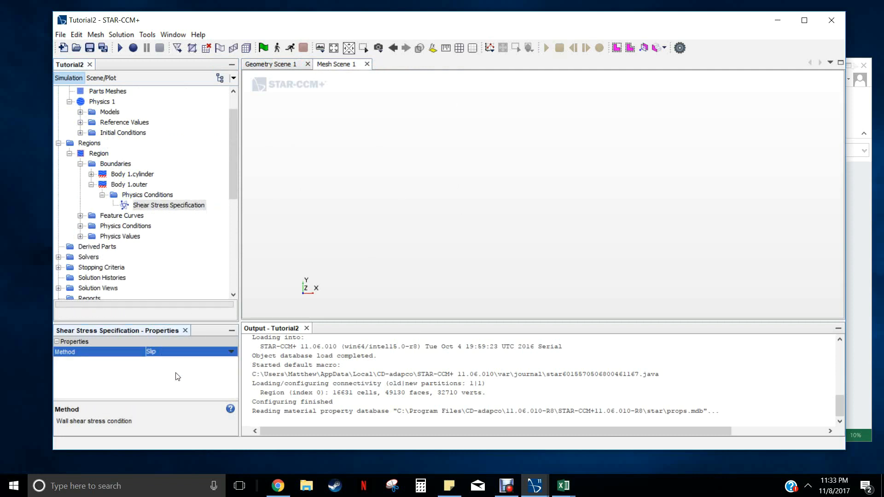
# Switch the shear stress method of the Body 1.outer boundary back to No-Slip.
pyautogui.click(231, 351)
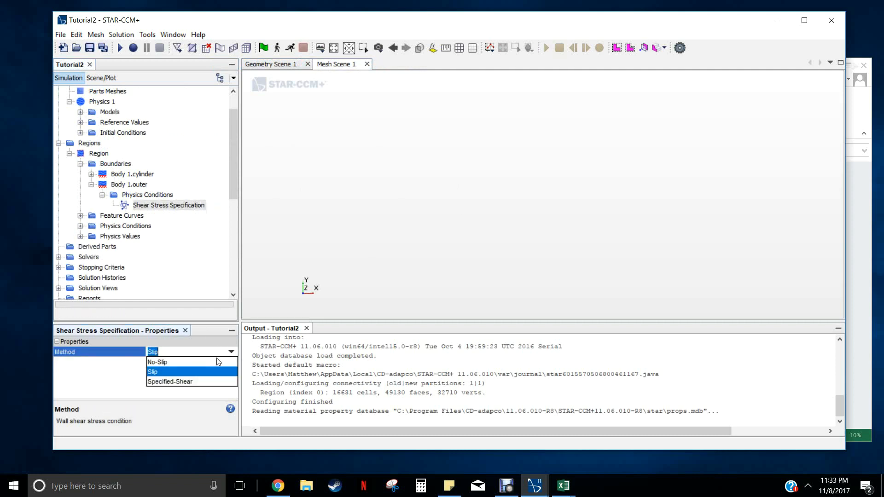
pyautogui.click(162, 365)
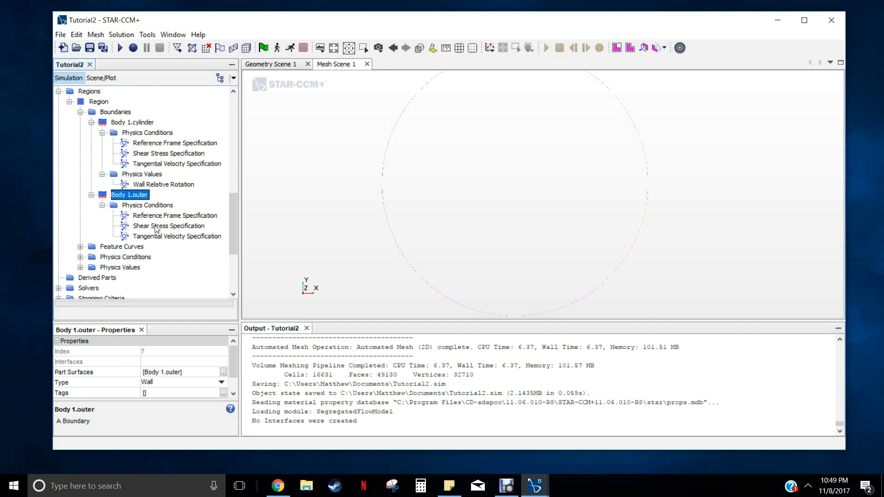
pyautogui.click(157, 226)
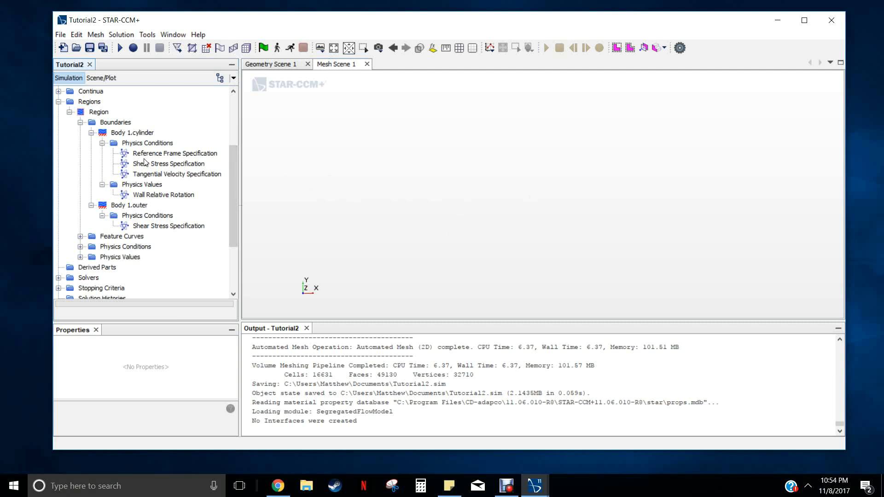
# Execute the Automated Mesh (2D) operation to regenerate the volume mesh and check its output log.
pyautogui.scroll(2, 145, 165)
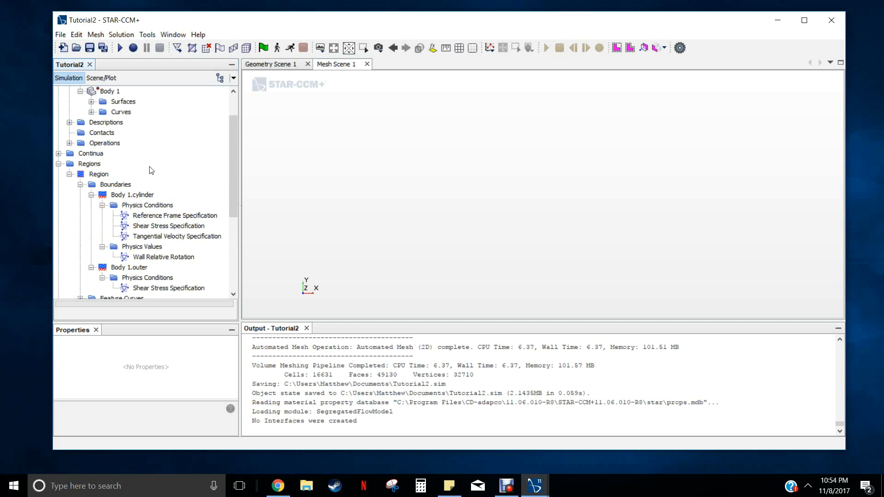
pyautogui.scroll(1, 142, 167)
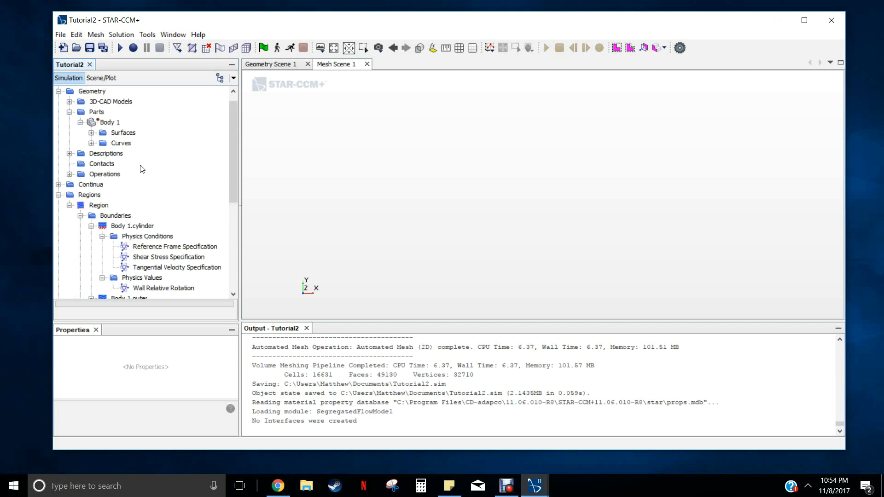
pyautogui.scroll(1, 108, 186)
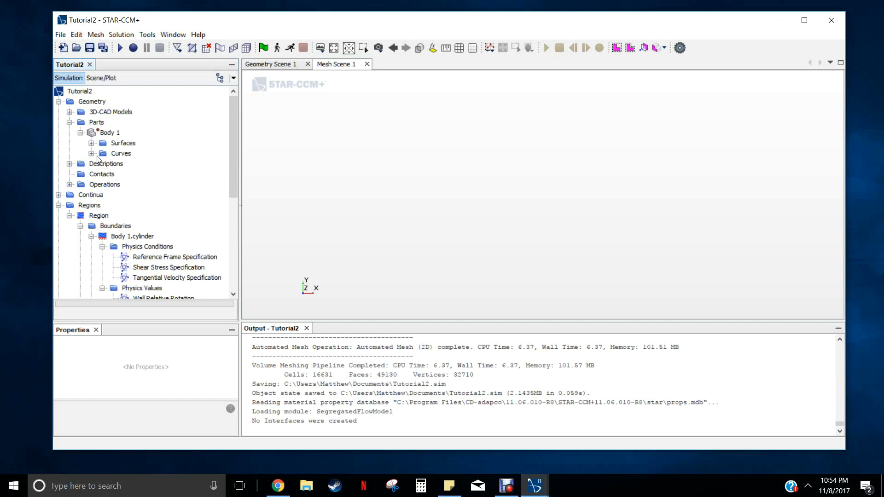
pyautogui.click(70, 184)
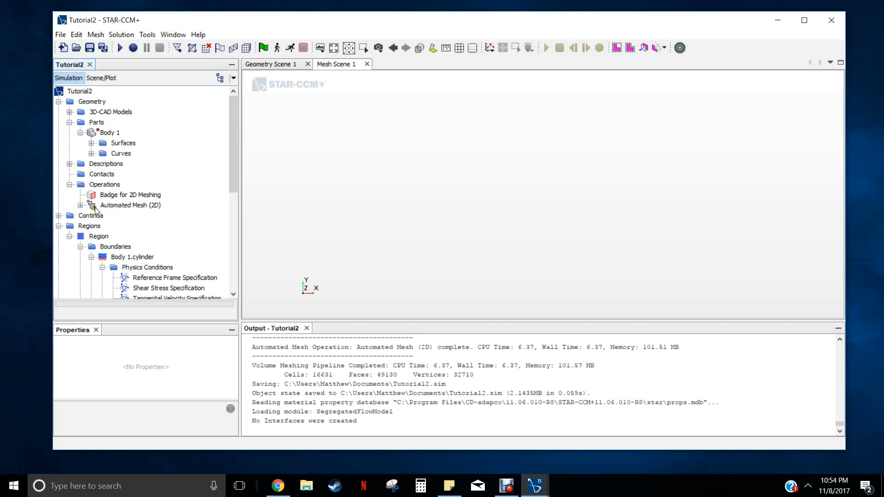
pyautogui.click(106, 207)
pyautogui.rightClick(107, 208)
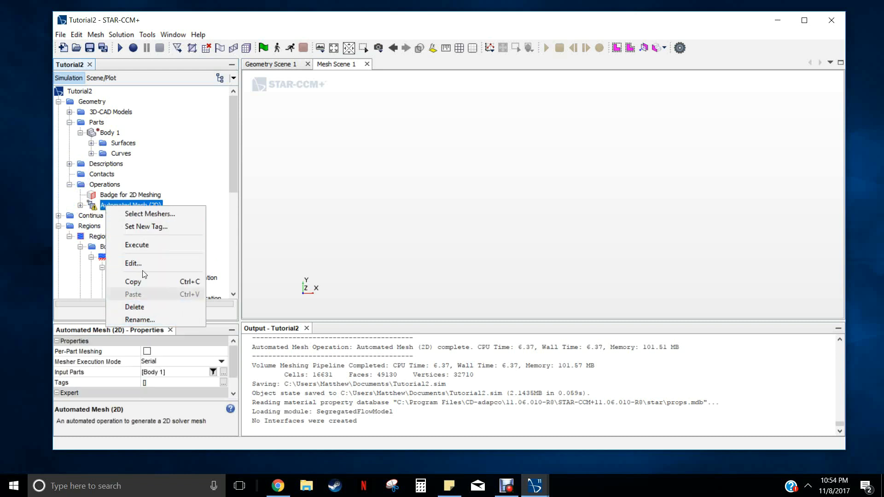
pyautogui.click(140, 245)
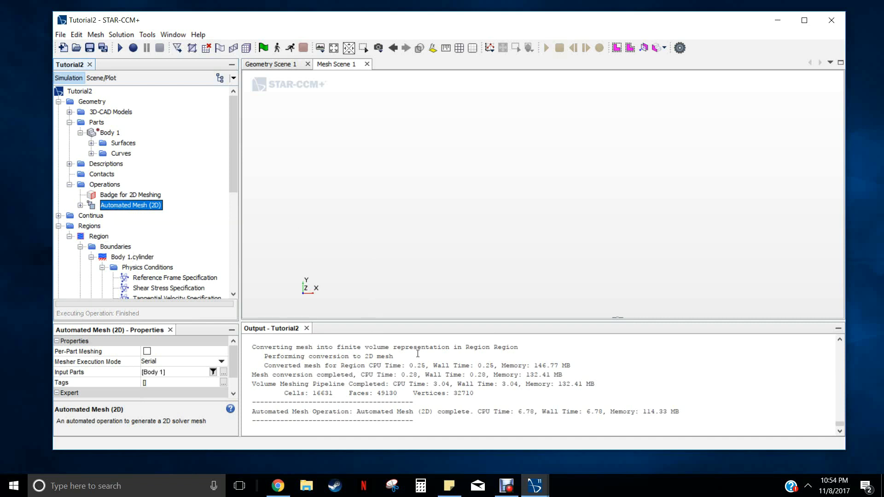
pyautogui.scroll(4, 428, 376)
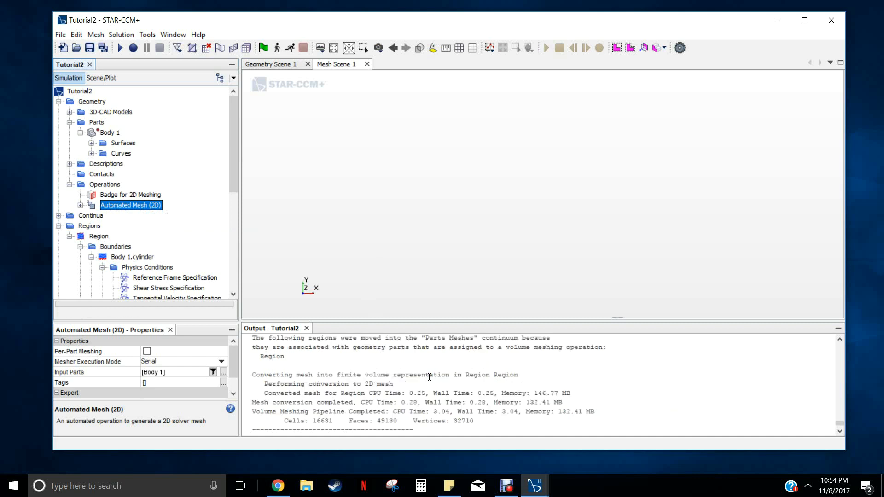
pyautogui.scroll(-5, 428, 376)
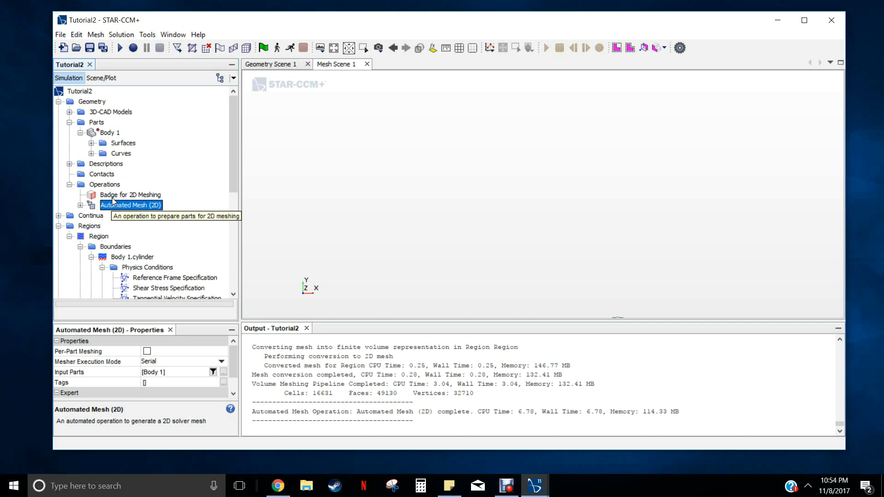
pyautogui.rightClick(104, 133)
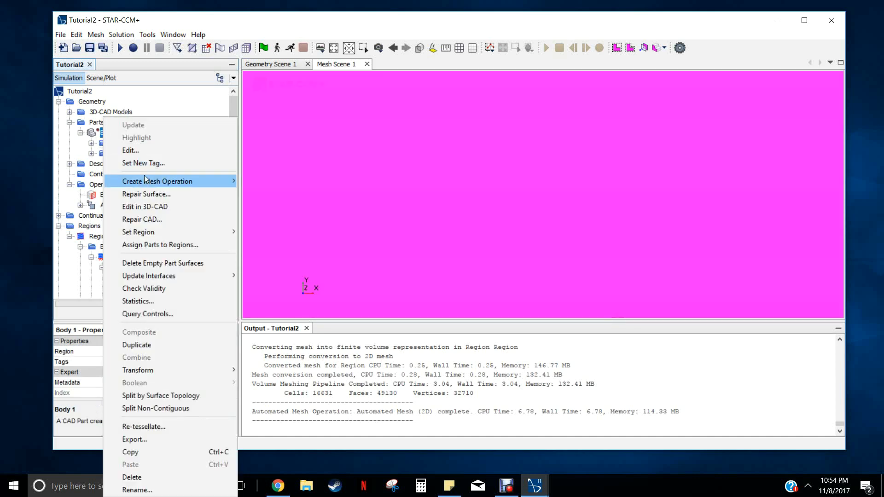
pyautogui.moveTo(147, 183)
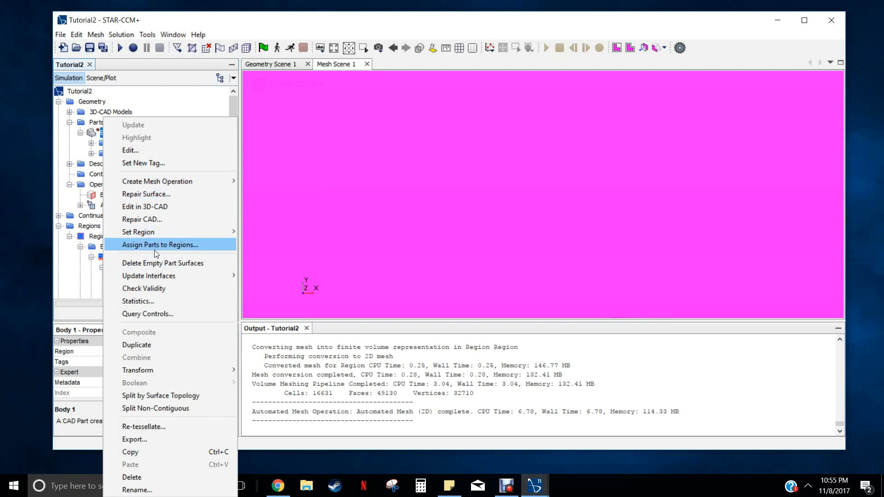
pyautogui.click(68, 151)
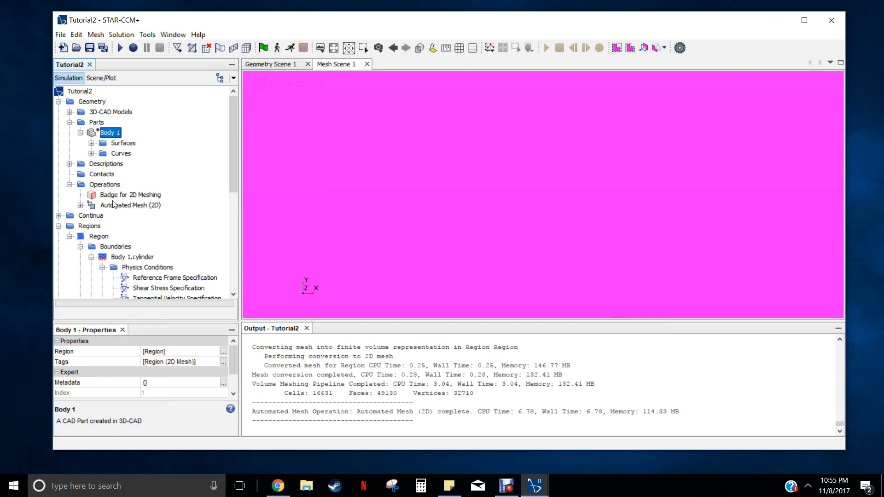
pyautogui.rightClick(106, 133)
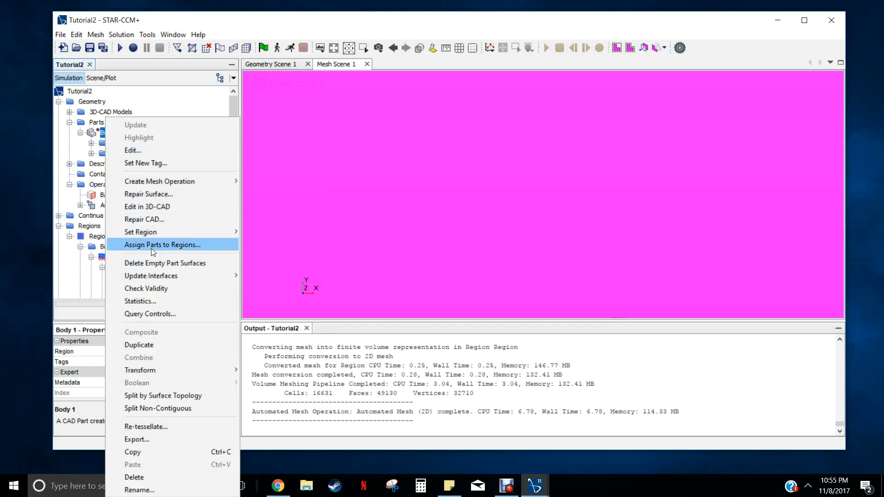
pyautogui.moveTo(170, 181)
pyautogui.moveTo(290, 209)
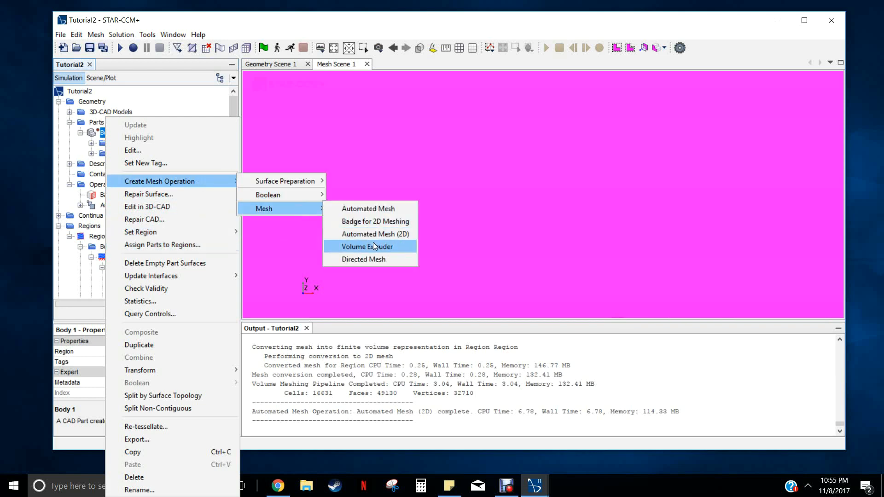
pyautogui.click(198, 104)
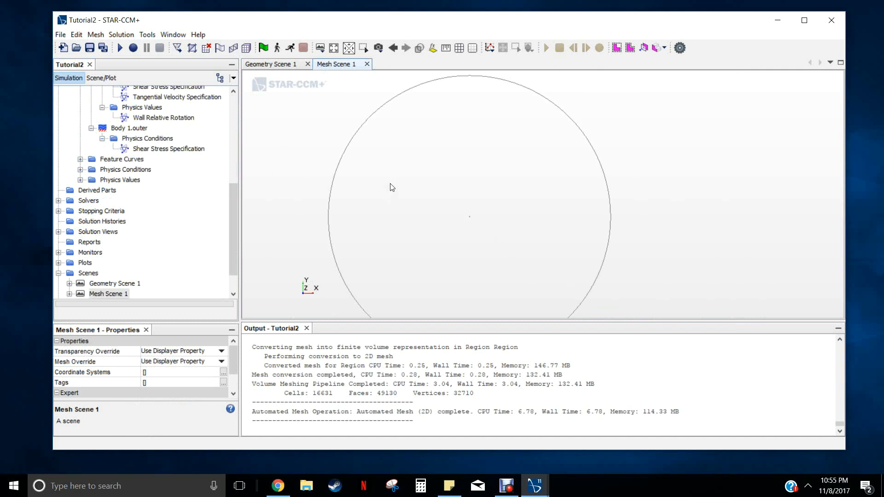
# Create a new mesh scene and inspect the cells around the central cylinder and across the outer domain.
pyautogui.click(180, 256)
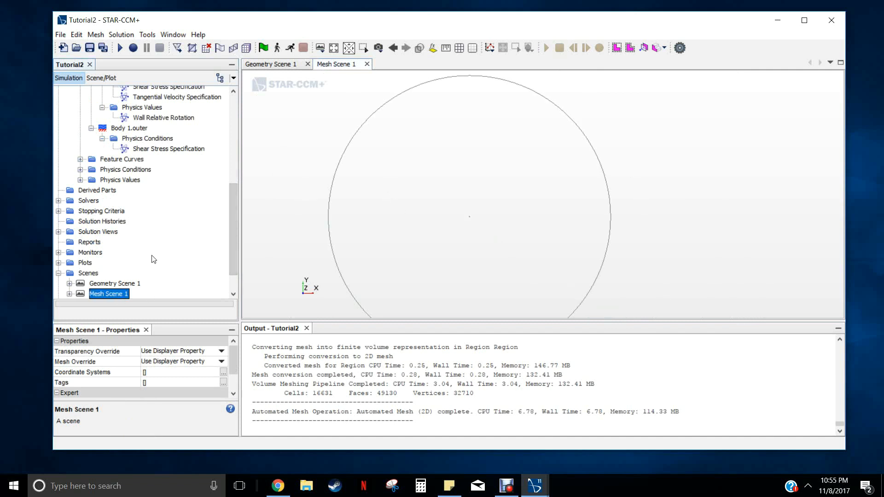
pyautogui.click(320, 48)
pyautogui.click(333, 78)
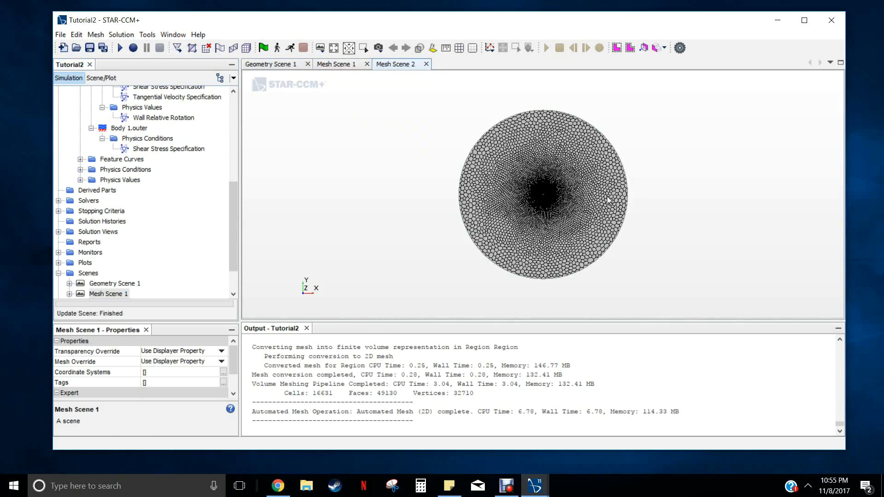
pyautogui.scroll(8, 549, 200)
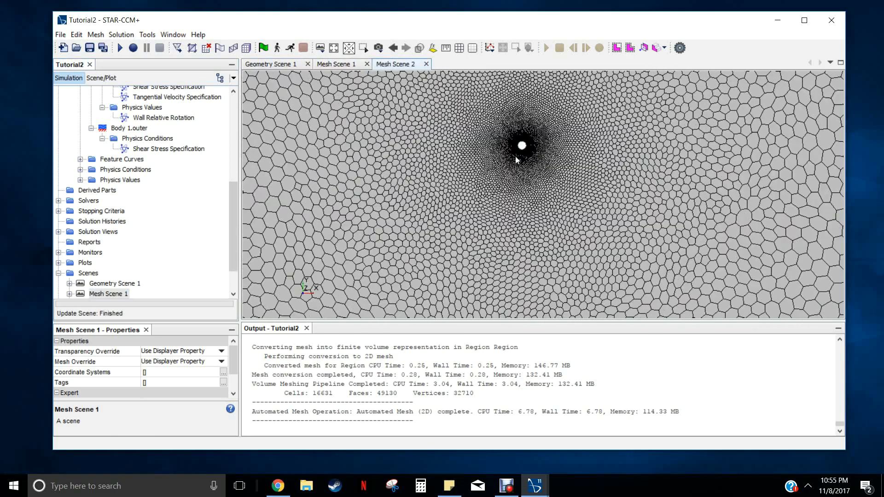
pyautogui.scroll(5, 520, 133)
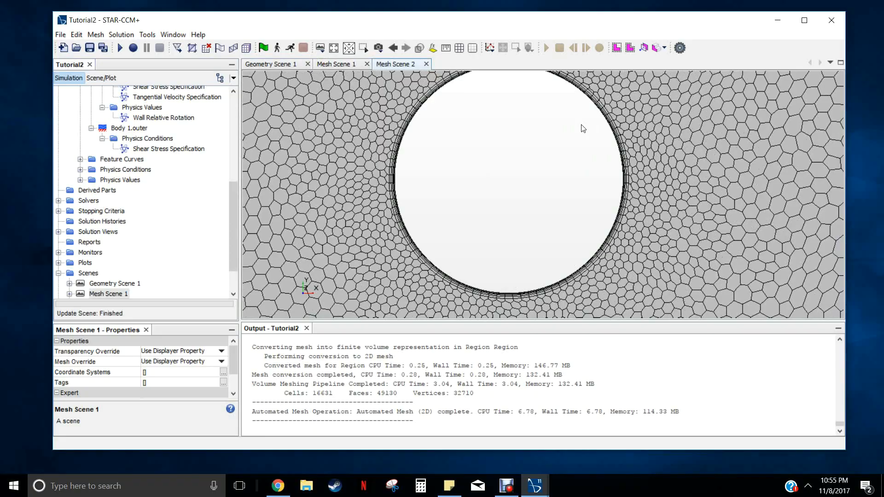
pyautogui.scroll(-10, 585, 113)
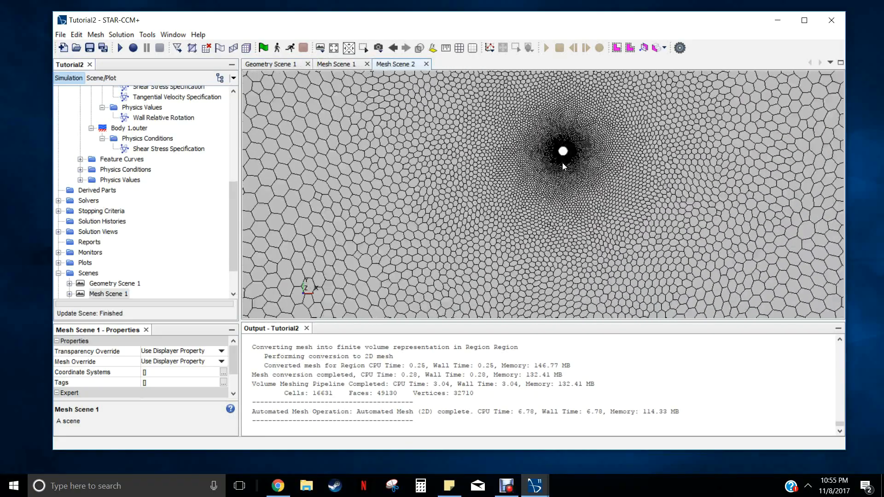
pyautogui.scroll(-3, 562, 165)
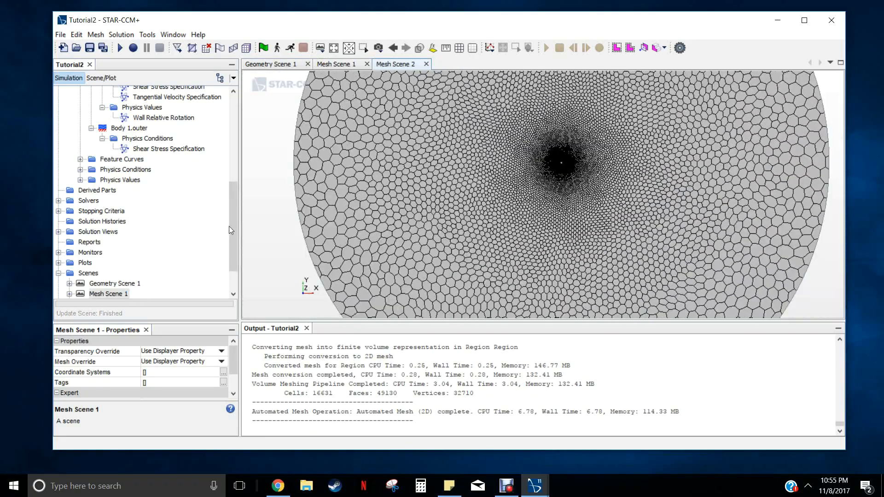
pyautogui.scroll(5, 232, 167)
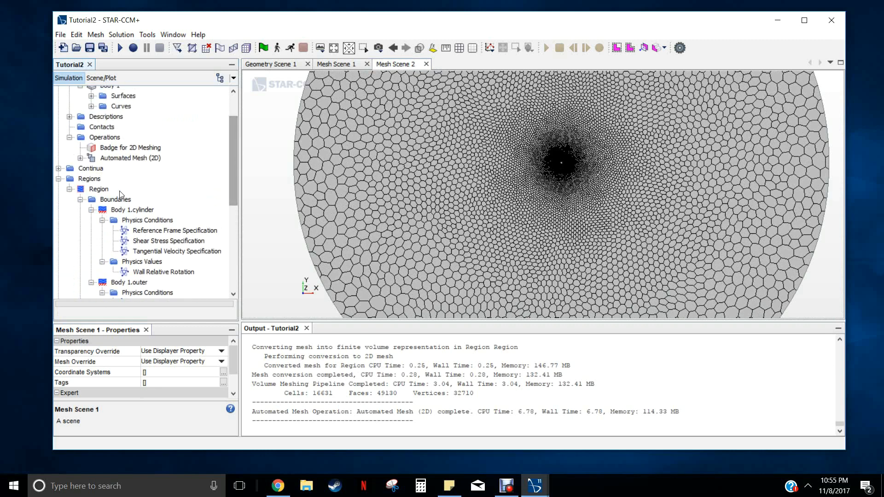
pyautogui.click(81, 159)
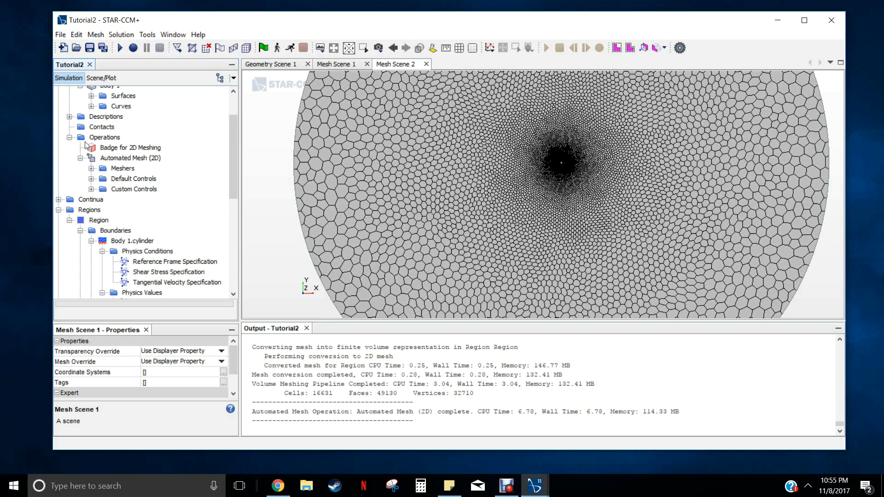
pyautogui.click(80, 159)
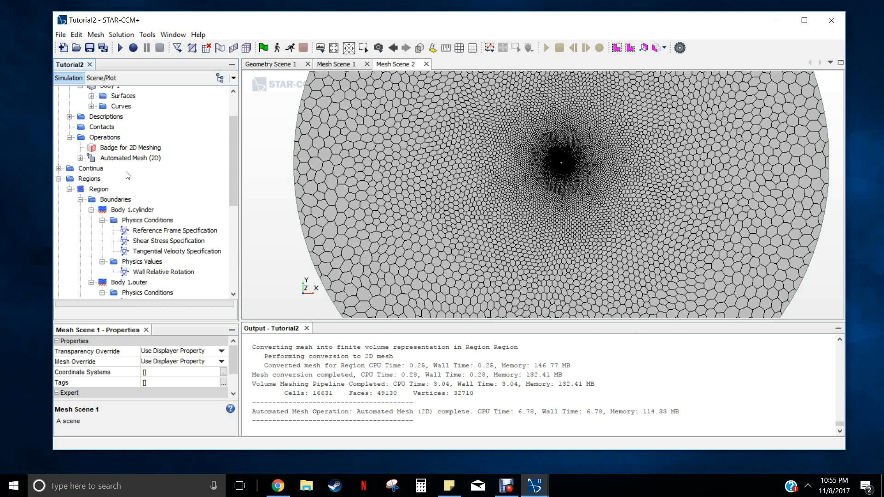
pyautogui.scroll(2, 117, 143)
pyautogui.scroll(-3, 102, 188)
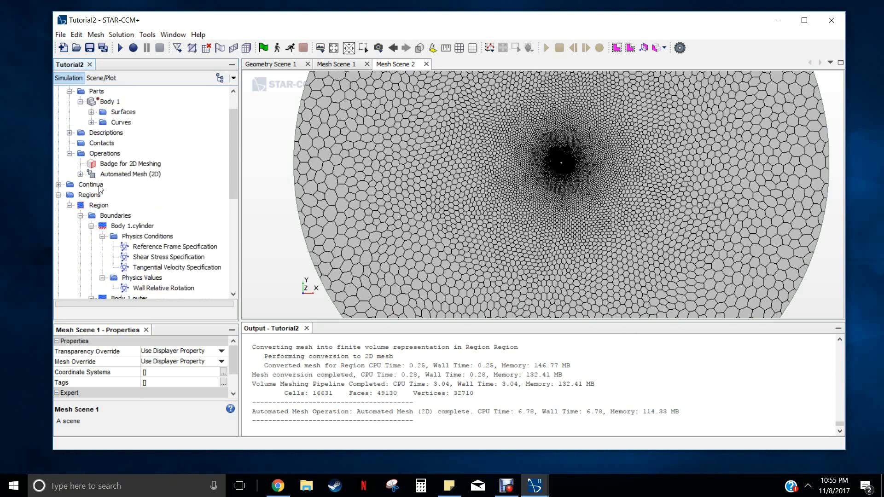
pyautogui.click(59, 164)
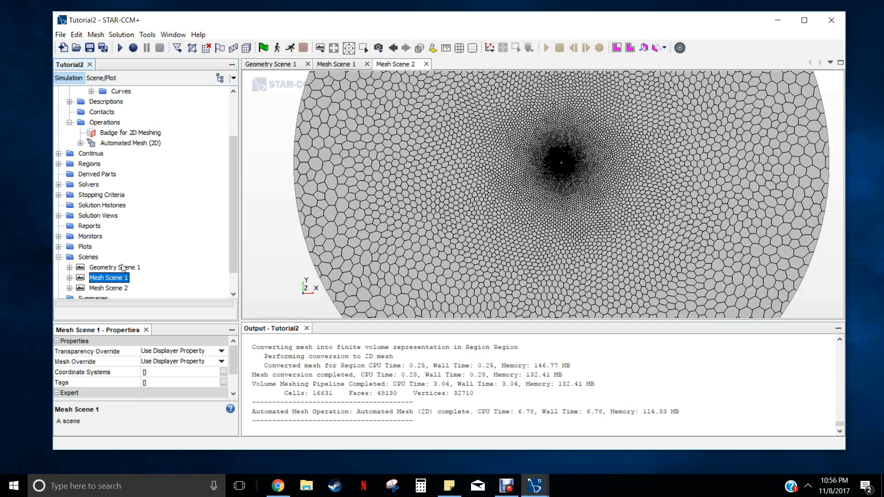
pyautogui.click(58, 164)
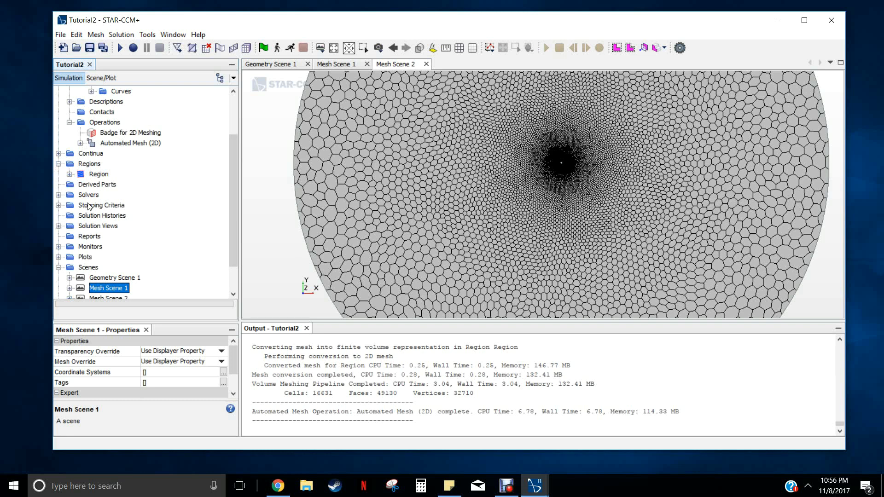
# Start a line probe derived part on the Region and move its second point near the cylinder, at about X -1.48 m, Y 0.65 m.
pyautogui.click(87, 186)
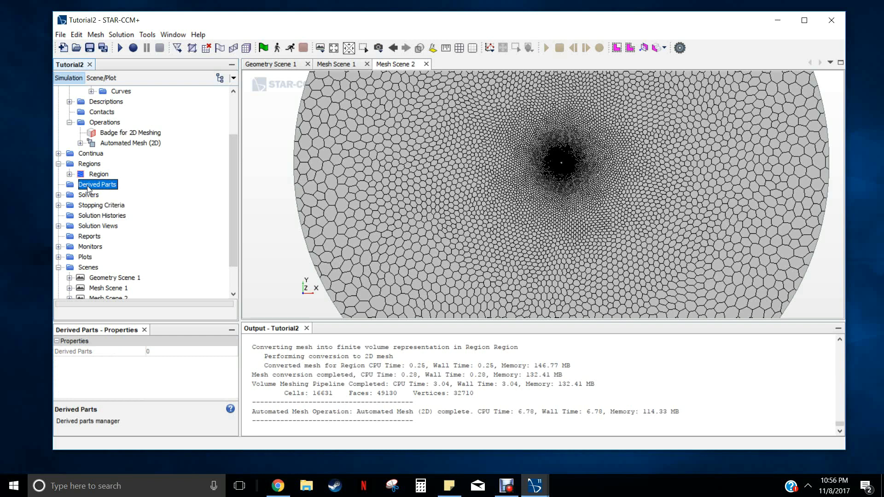
pyautogui.rightClick(88, 187)
pyautogui.moveTo(118, 198)
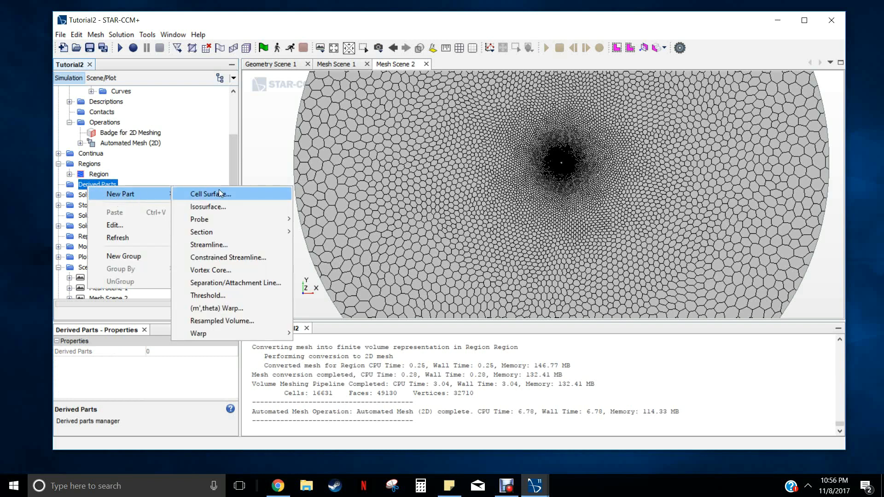
pyautogui.moveTo(222, 221)
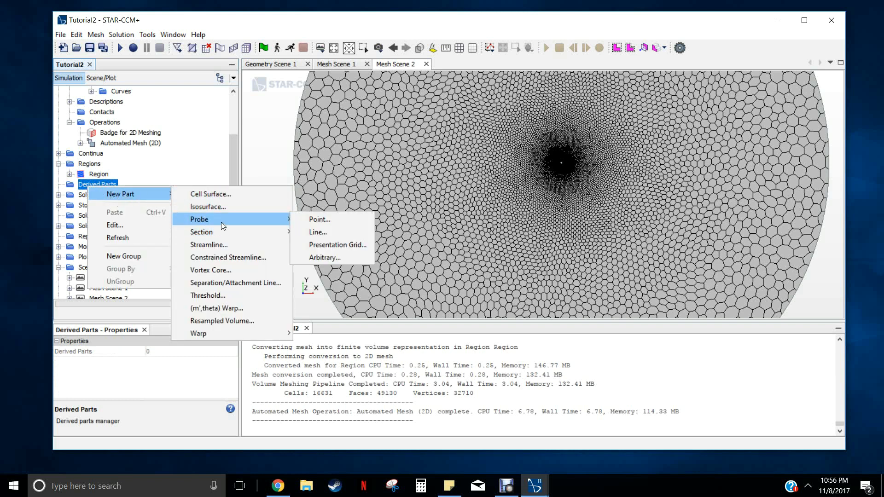
pyautogui.click(320, 232)
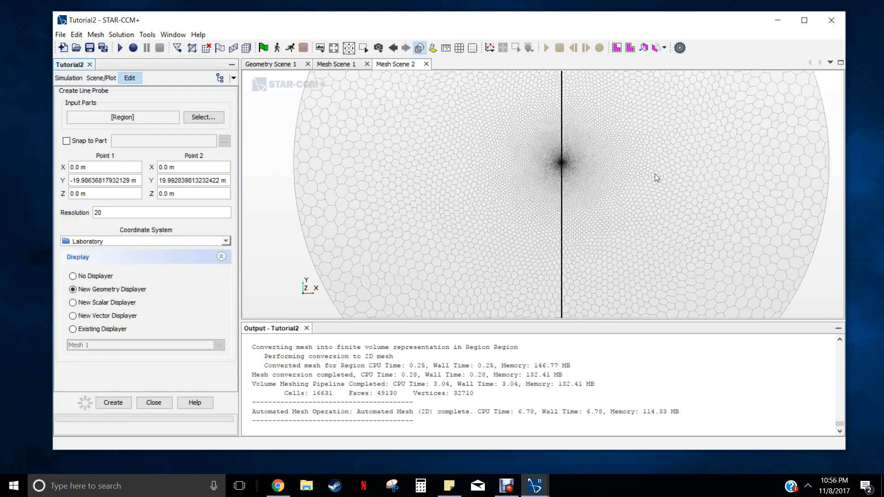
pyautogui.scroll(-5, 517, 164)
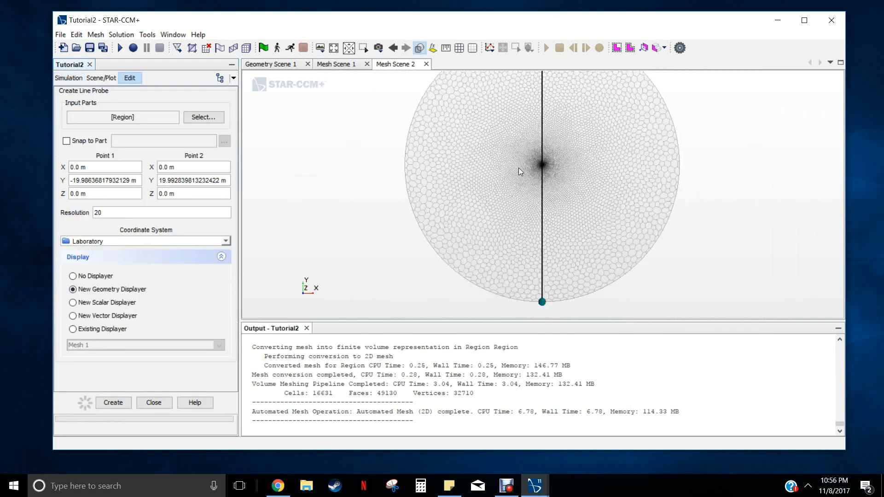
pyautogui.moveTo(529, 102); pyautogui.dragTo(474, 132)
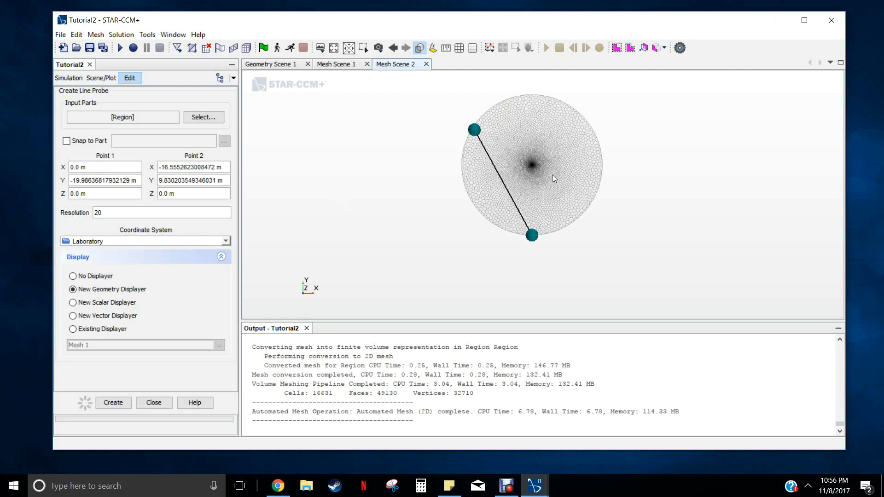
pyautogui.moveTo(474, 130); pyautogui.dragTo(522, 164)
# Set the X coordinate of the line probe's Point 2 to 20 m.
pyautogui.click(101, 167)
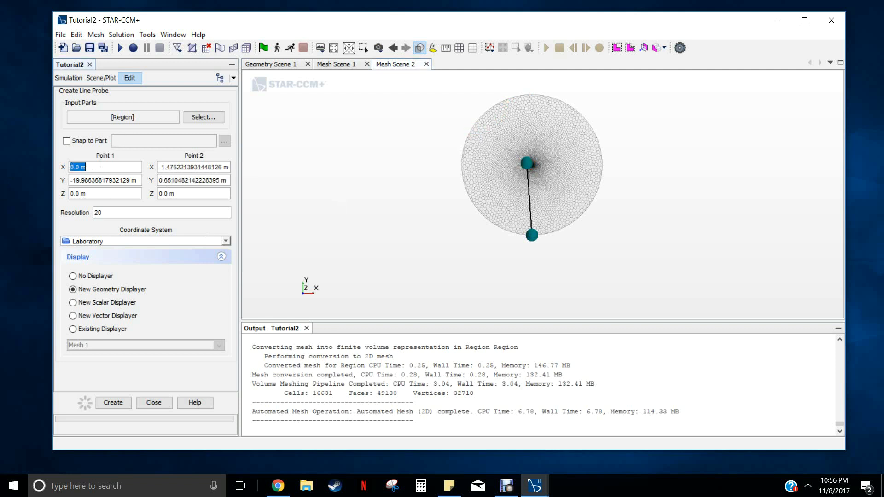
pyautogui.click(168, 167)
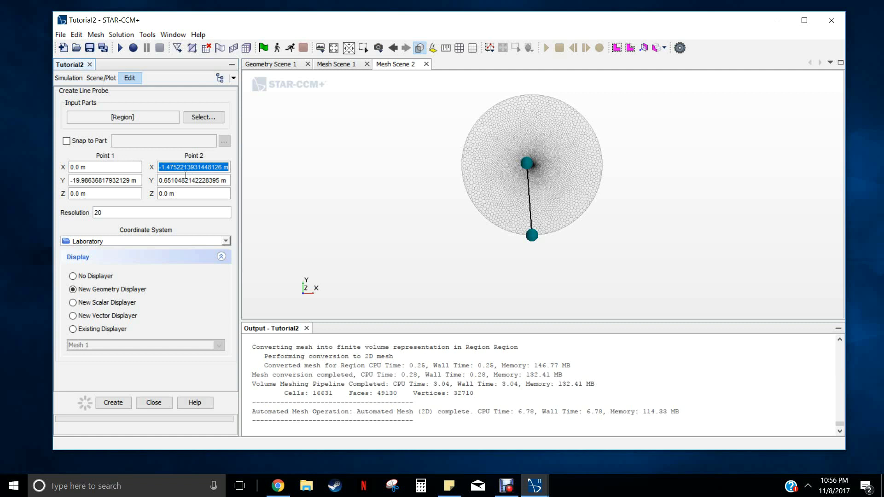
pyautogui.write('20')
pyautogui.press('Return')
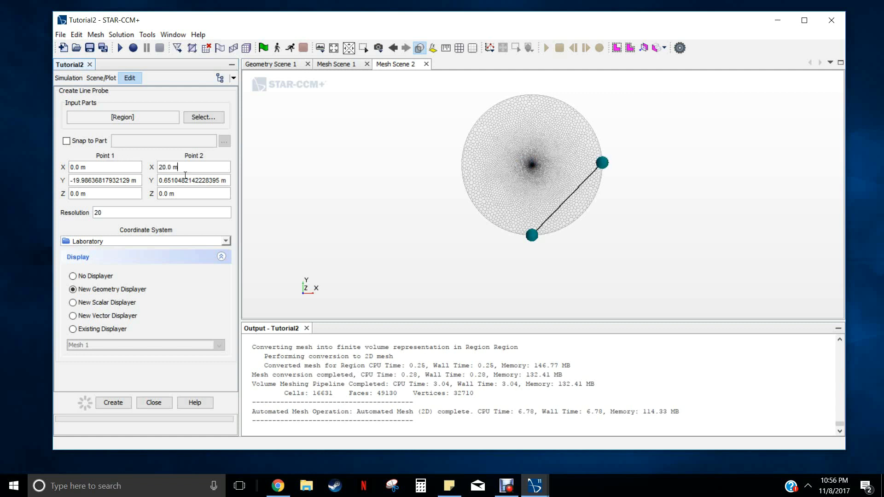
# Set the Y coordinates of both line probe points to 0 m.
pyautogui.tripleClick(98, 180)
pyautogui.write('0')
pyautogui.click(186, 180)
pyautogui.press('End')
pyautogui.tripleClick(185, 180)
pyautogui.write('0')
pyautogui.press('Return')
# Set the line probe's resolution to 2000, create the probe and finish the derived part setup.
pyautogui.scroll(6, 534, 164)
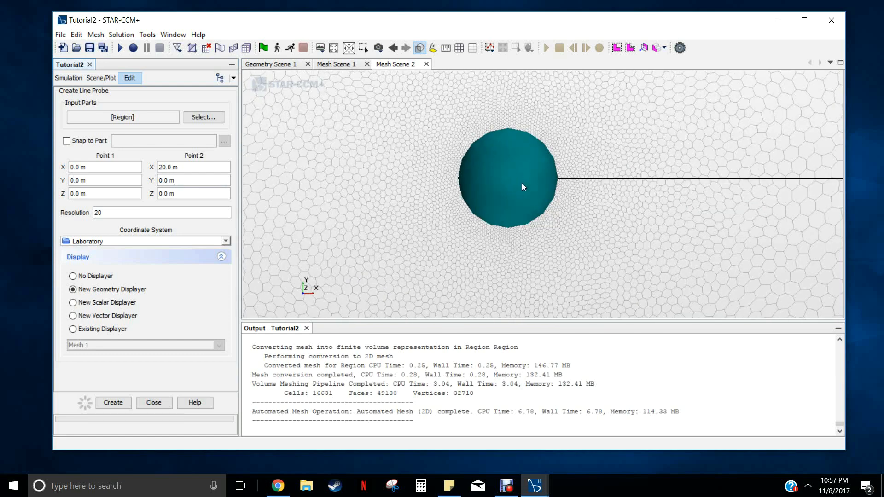
pyautogui.scroll(-6, 509, 184)
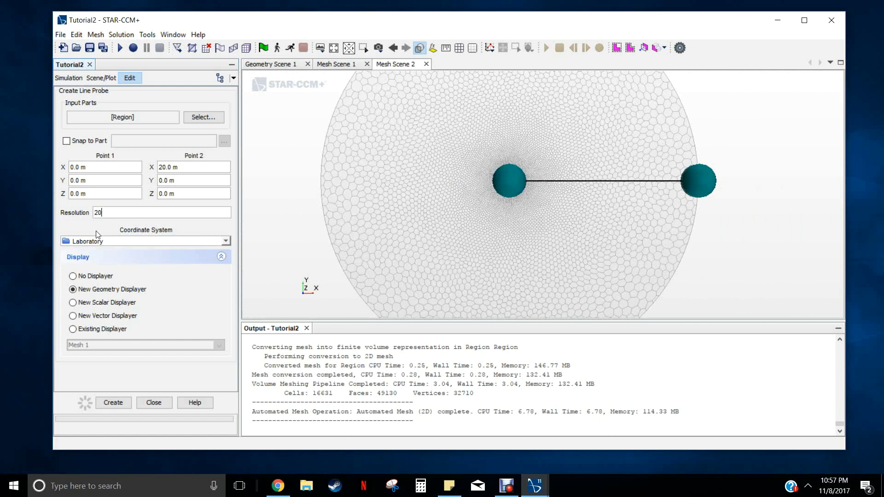
pyautogui.write('00')
pyautogui.click(154, 403)
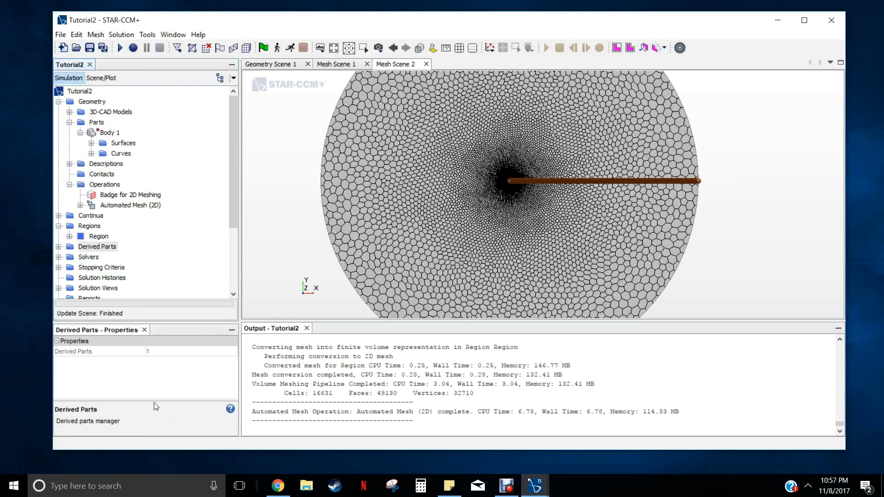
# Examine the line probe's sampling points against the mesh cells near the outer boundary.
pyautogui.scroll(15, 726, 174)
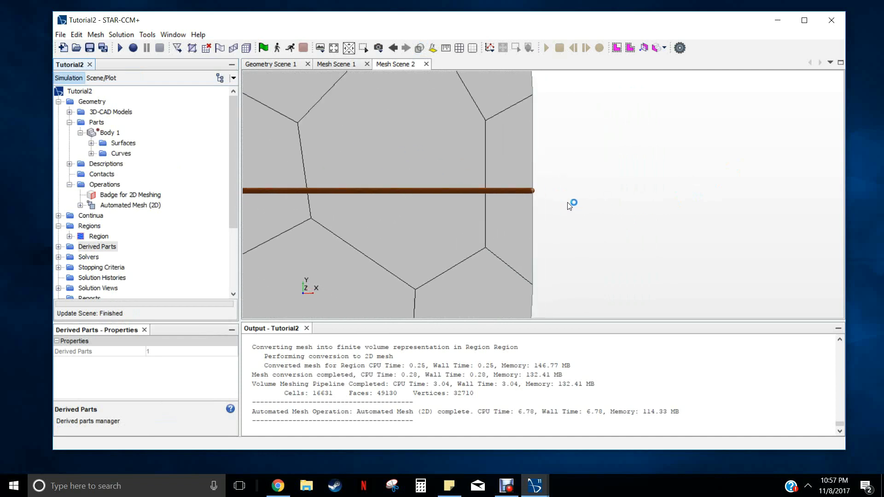
pyautogui.scroll(5, 483, 157)
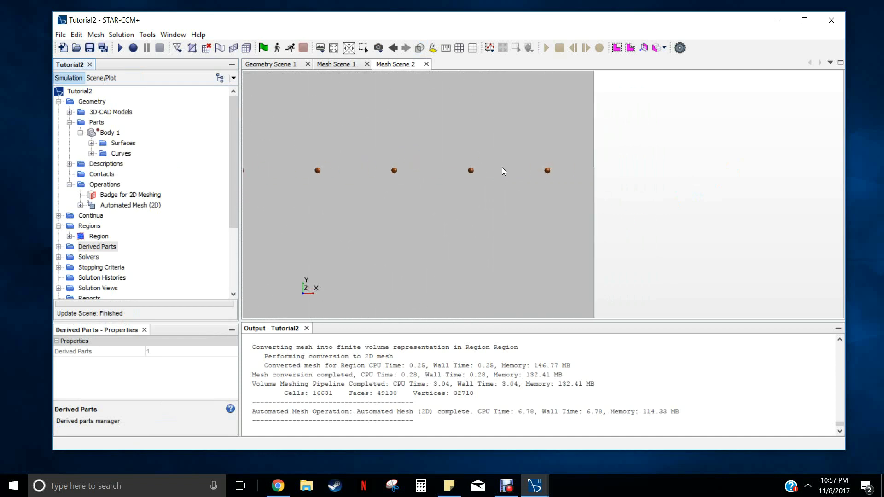
pyautogui.scroll(-2, 548, 166)
pyautogui.scroll(-8, 474, 170)
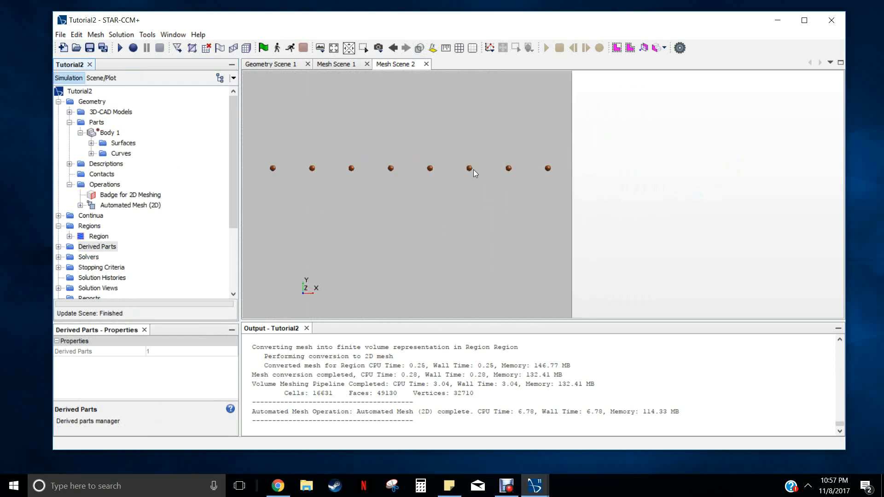
pyautogui.scroll(-8, 401, 170)
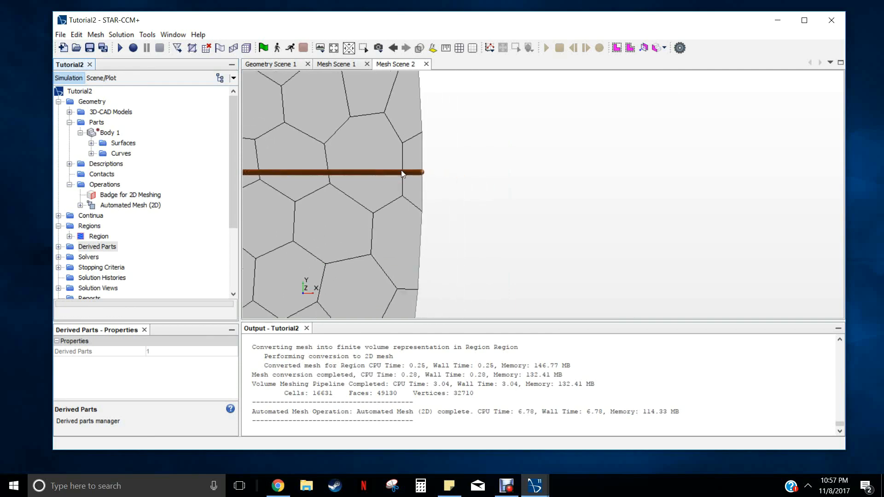
pyautogui.scroll(-2, 390, 169)
pyautogui.moveTo(379, 152); pyautogui.dragTo(486, 144, button='right')
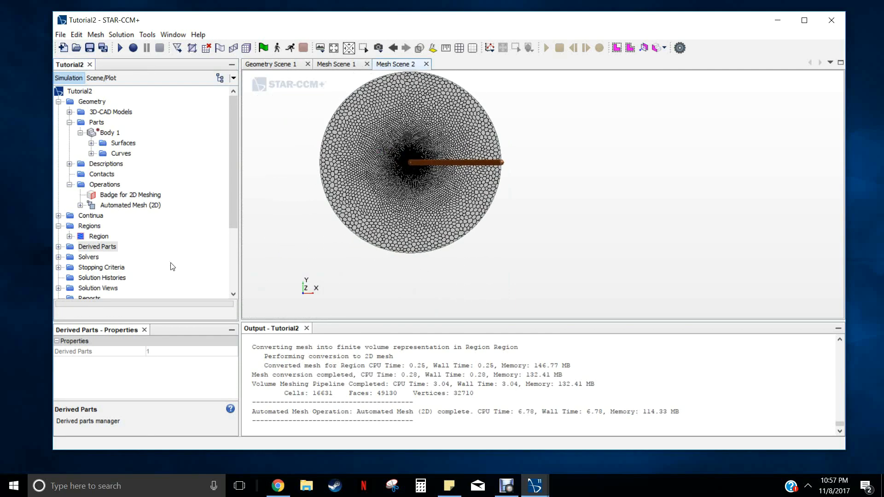
# Review the under-relaxation factors of the Segregated Flow solver's Velocity and Pressure solvers.
pyautogui.click(164, 239)
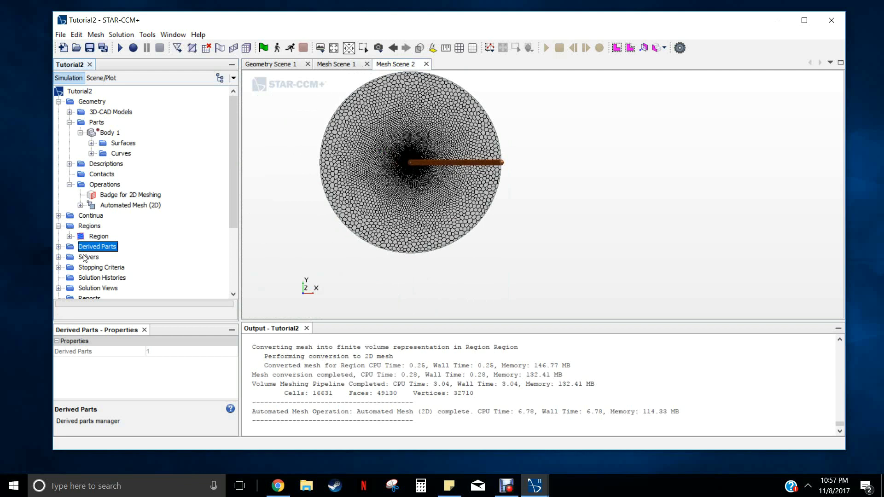
pyautogui.click(59, 258)
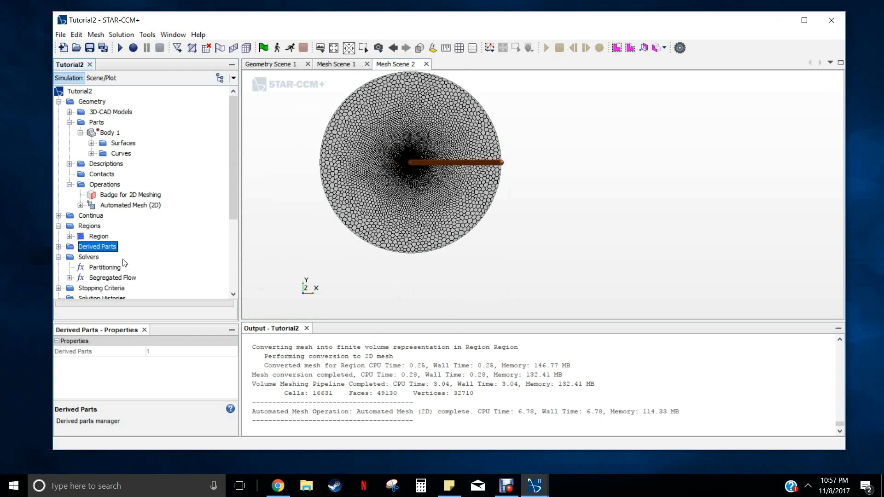
pyautogui.scroll(-1, 121, 262)
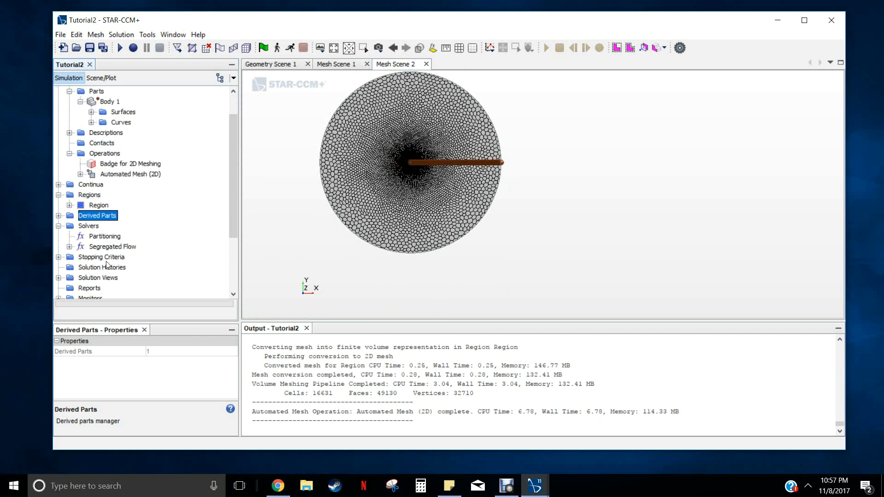
pyautogui.click(69, 246)
pyautogui.click(111, 256)
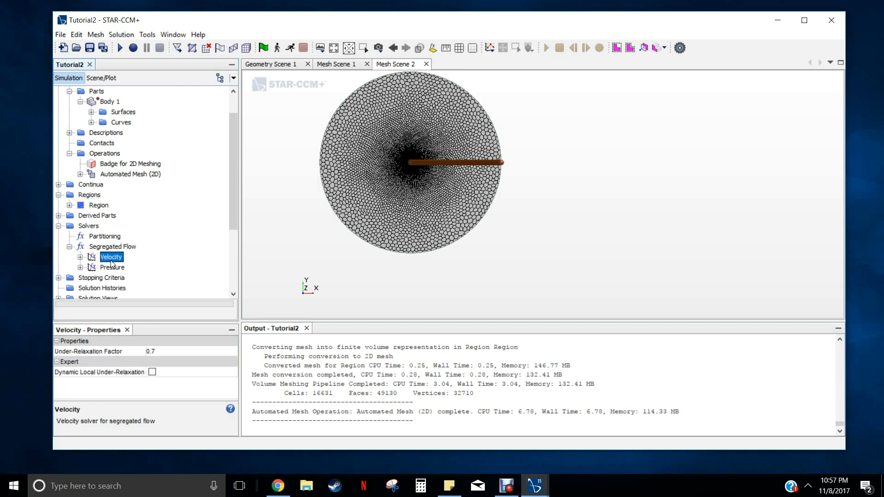
pyautogui.click(109, 271)
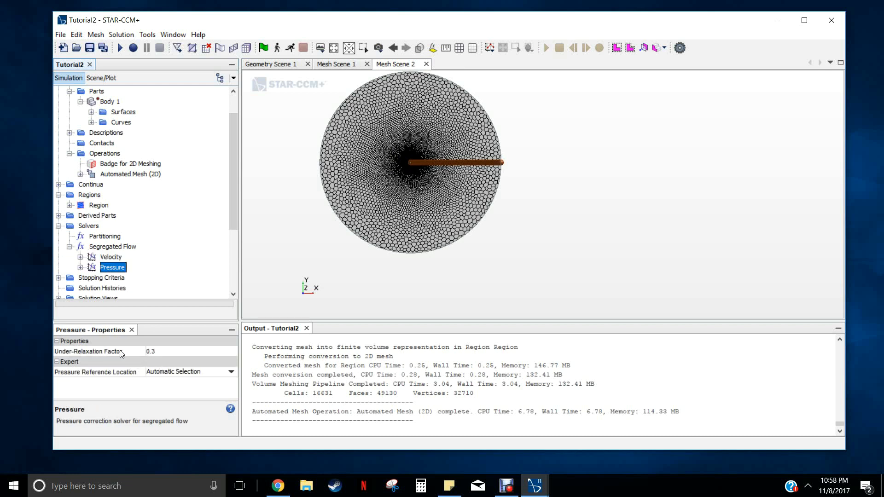
pyautogui.click(111, 257)
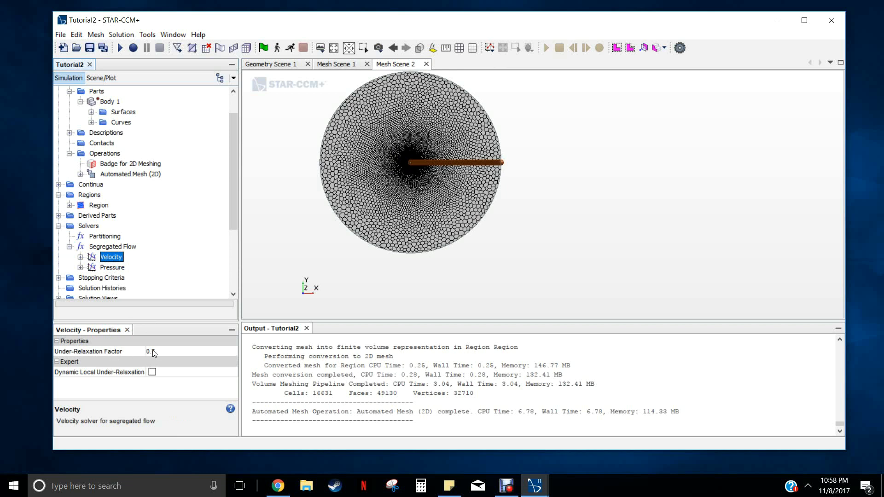
pyautogui.click(120, 269)
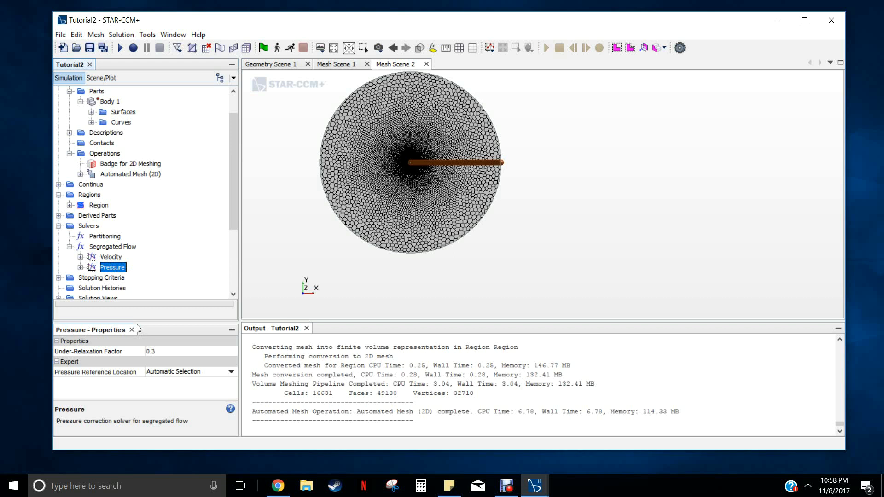
pyautogui.click(113, 261)
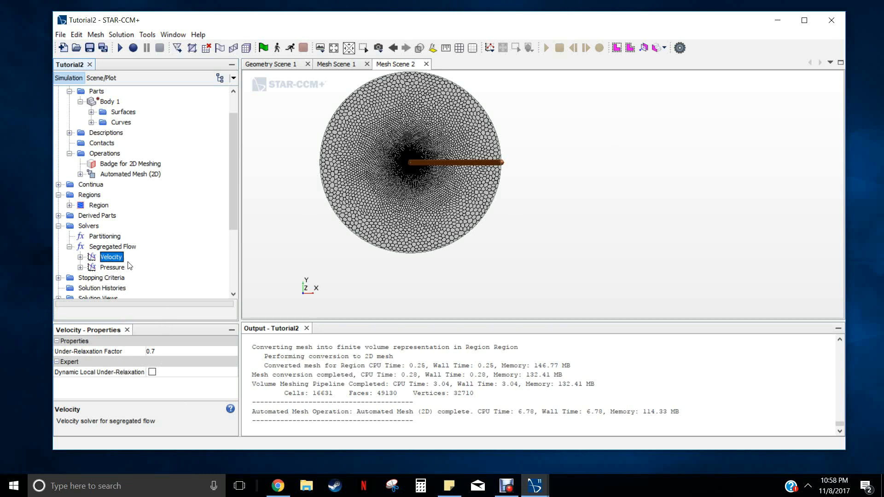
# Set the Maximum Steps stopping criterion to 100000 steps.
pyautogui.scroll(-2, 129, 266)
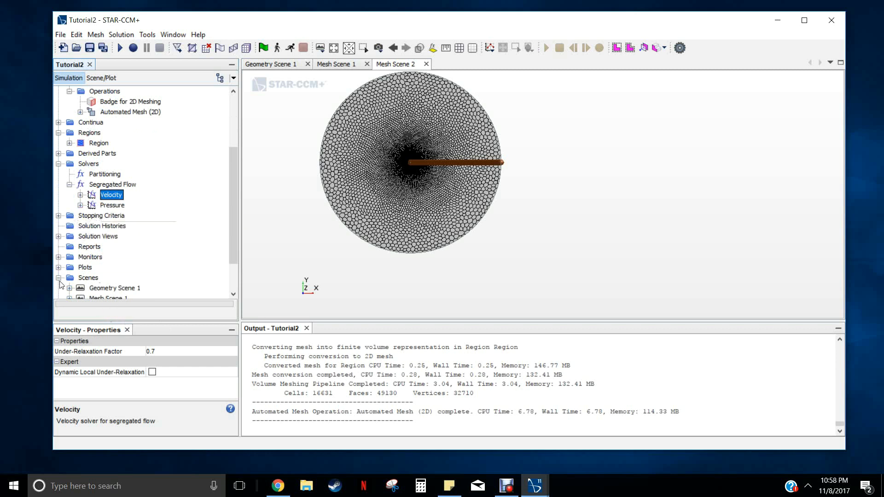
pyautogui.click(97, 217)
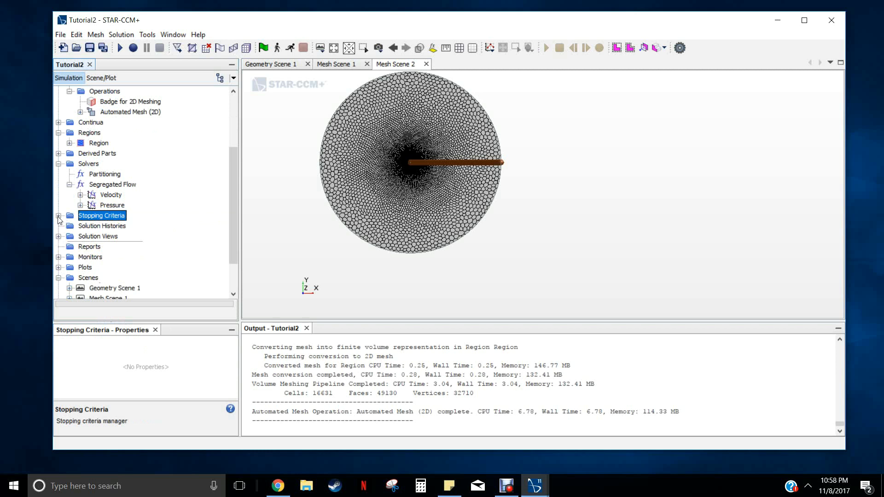
pyautogui.click(59, 216)
pyautogui.click(98, 227)
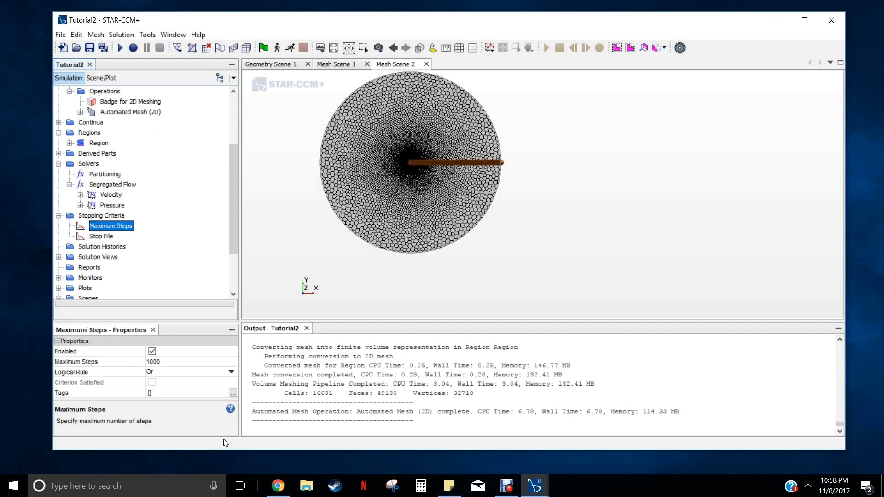
pyautogui.click(164, 364)
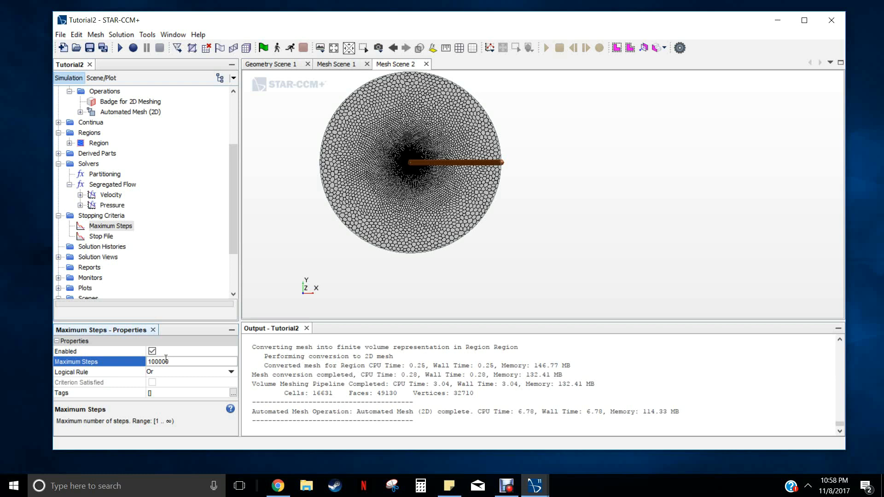
pyautogui.press('Return')
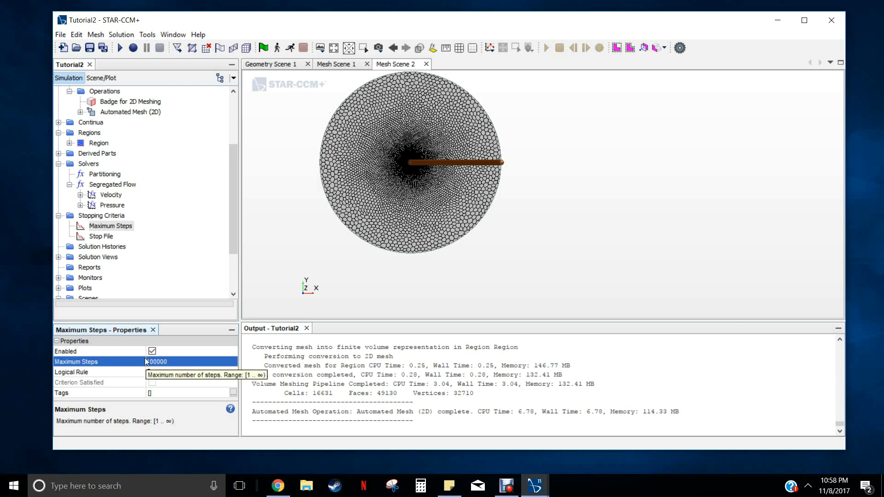
# Create a new stopping criterion from the Continuity monitor.
pyautogui.click(108, 218)
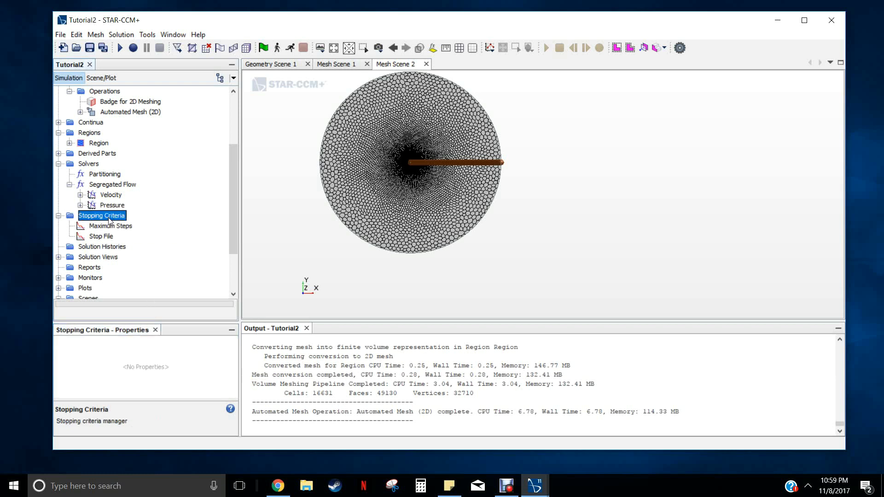
pyautogui.rightClick(109, 220)
pyautogui.moveTo(138, 228)
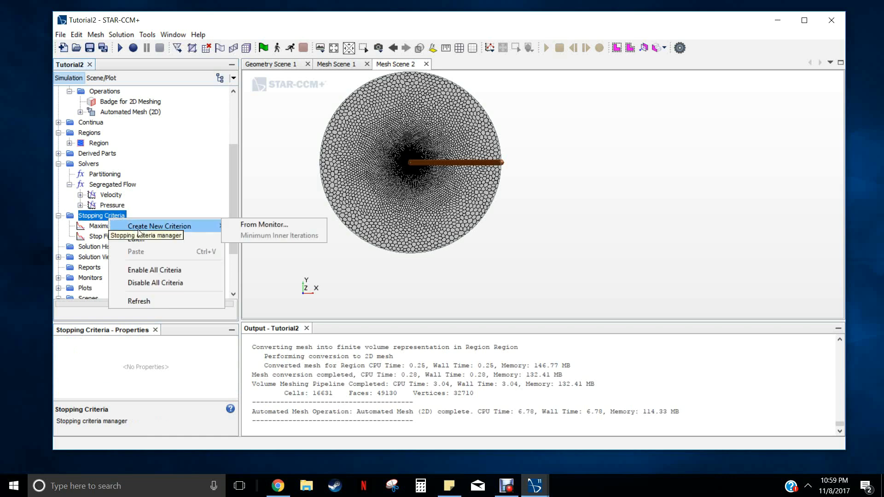
pyautogui.click(261, 225)
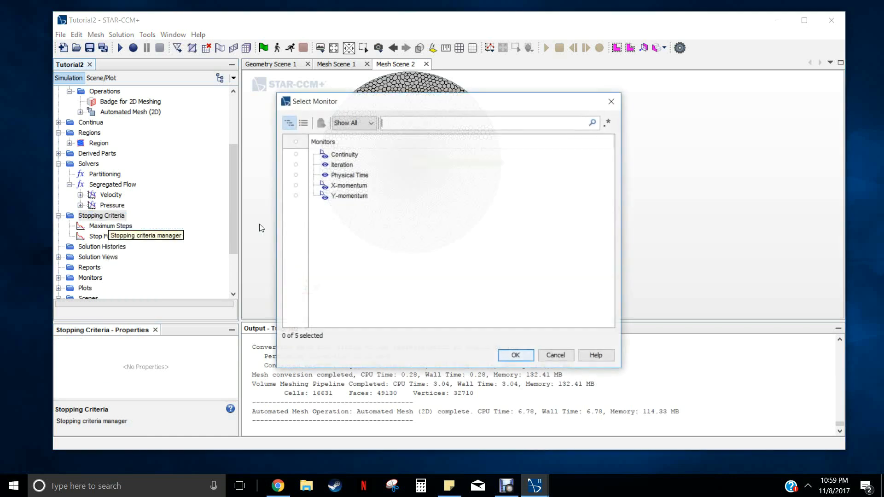
pyautogui.click(342, 154)
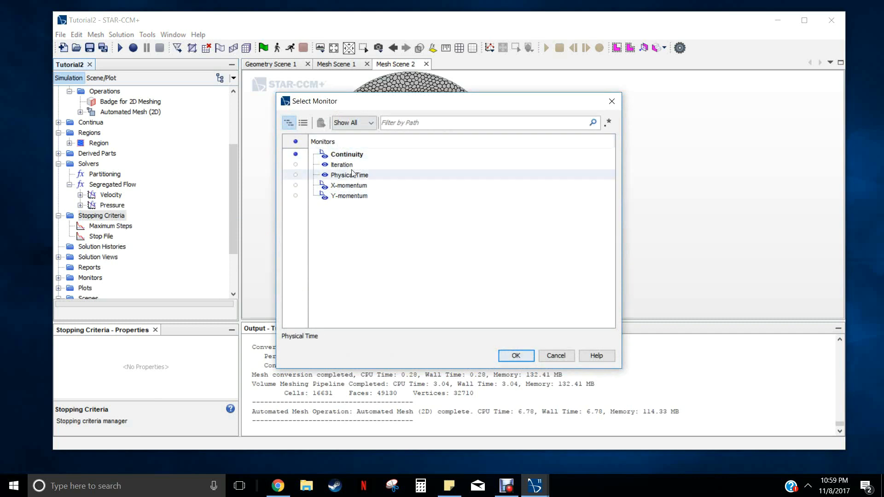
pyautogui.click(515, 357)
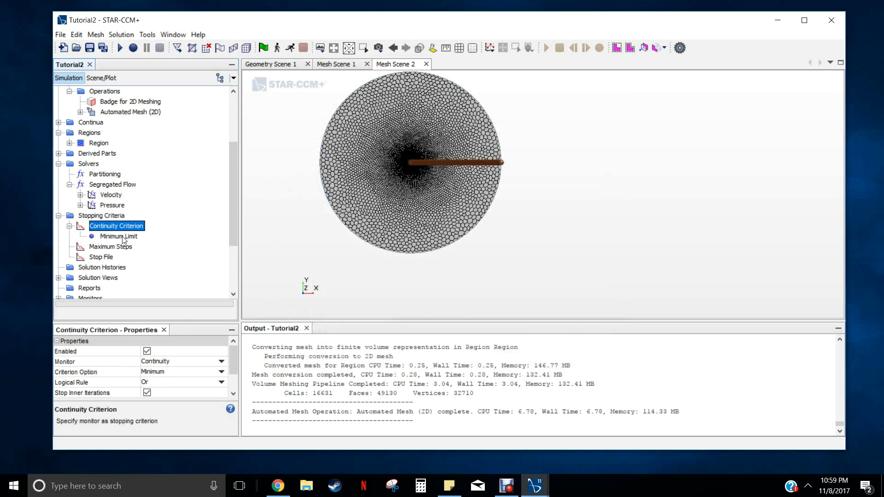
# Set the minimum value of the Continuity Criterion's Minimum Limit to 1.0E-8.
pyautogui.click(121, 236)
pyautogui.click(166, 352)
pyautogui.click(171, 353)
pyautogui.press('BackSpace')
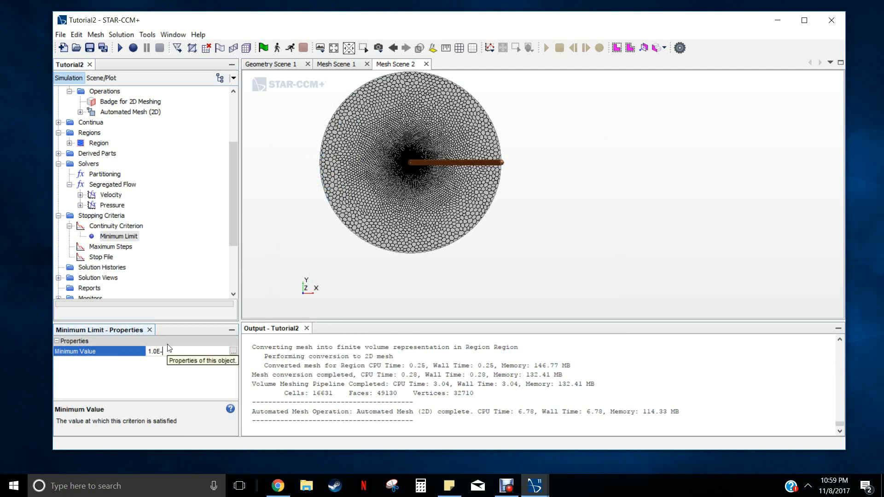
pyautogui.write('8')
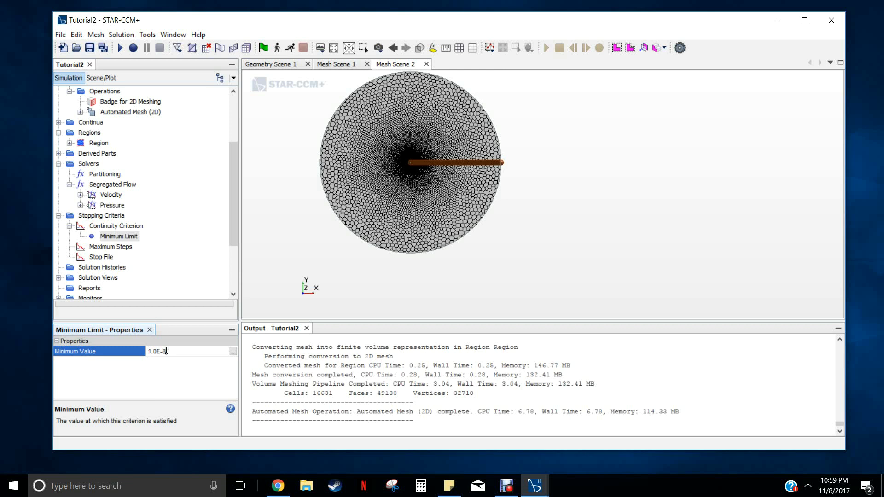
pyautogui.click(193, 237)
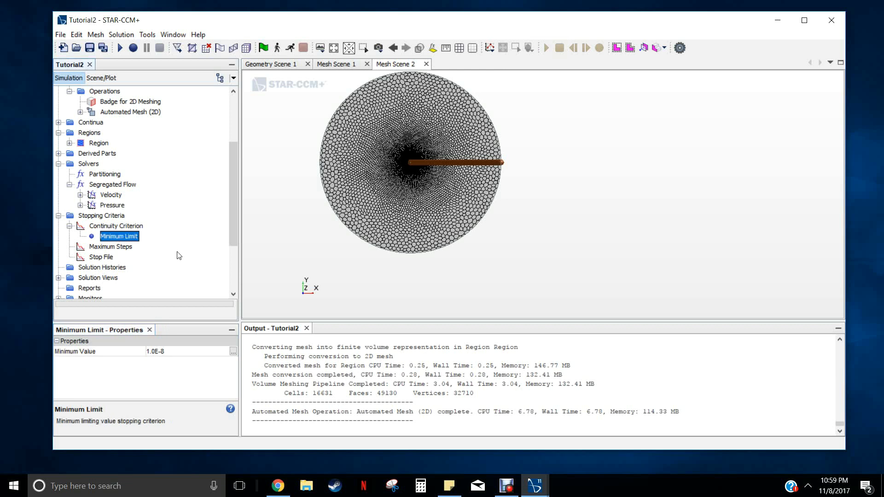
# Create a new stopping criterion from the X-momentum monitor.
pyautogui.click(103, 217)
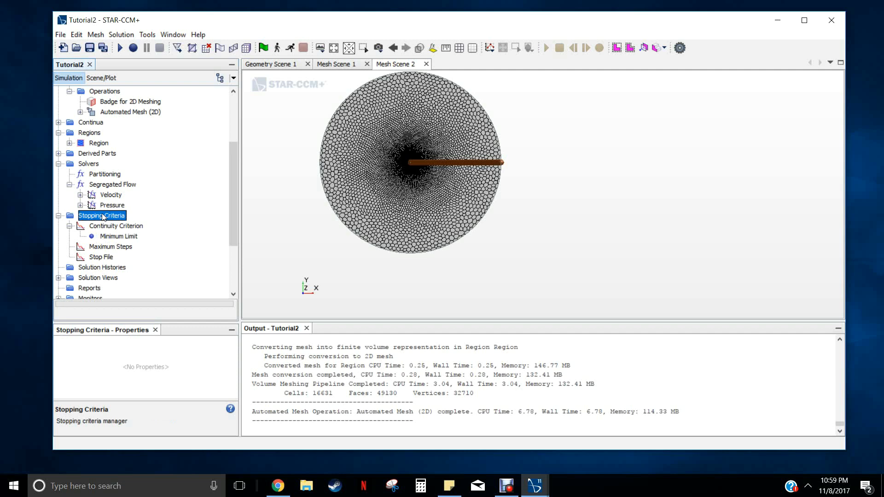
pyautogui.rightClick(103, 217)
pyautogui.moveTo(156, 222)
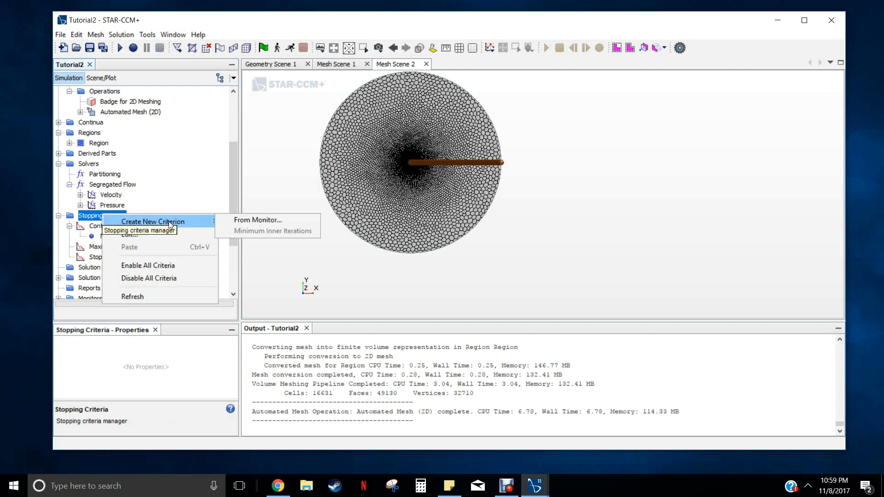
pyautogui.click(253, 220)
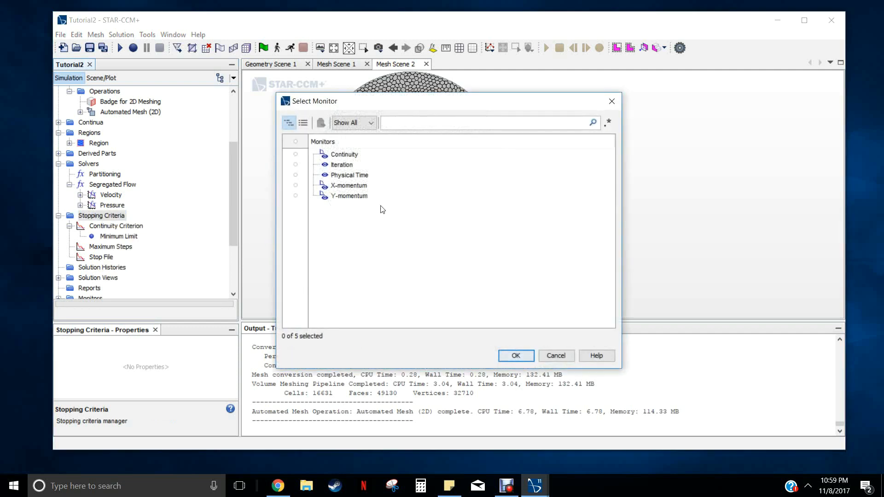
pyautogui.click(353, 186)
pyautogui.click(509, 352)
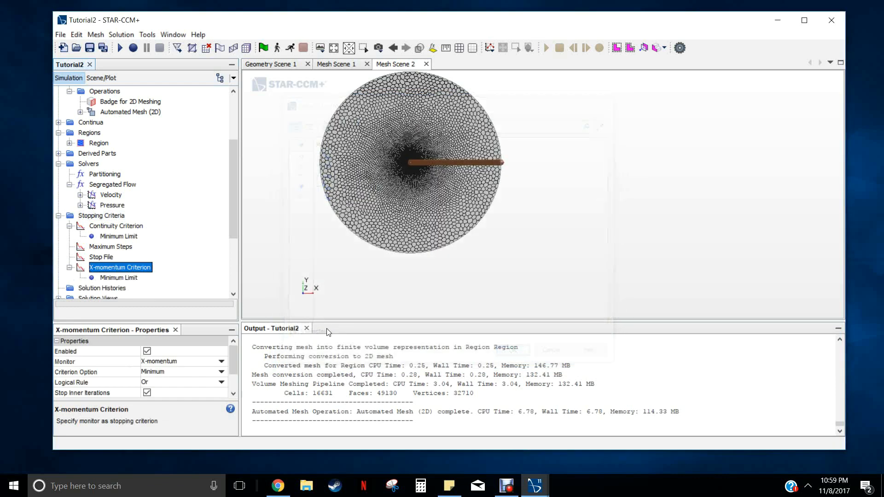
# Set the minimum value of the X-momentum Criterion's Minimum Limit to 1.0E-8.
pyautogui.click(121, 278)
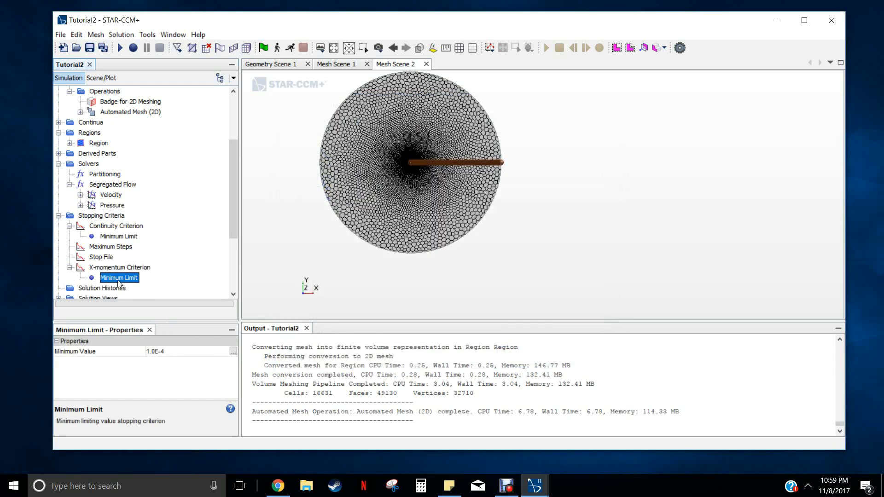
pyautogui.click(172, 351)
pyautogui.write('8')
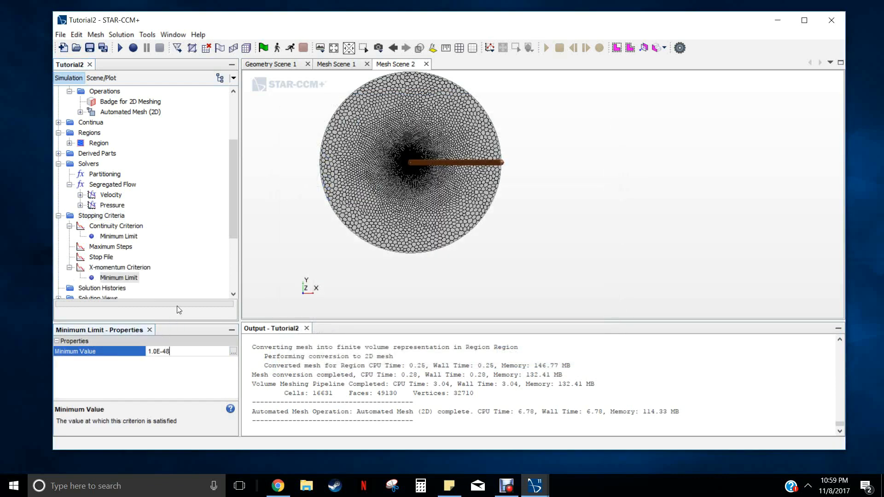
pyautogui.press('BackSpace')
pyautogui.write('8')
pyautogui.press('Return')
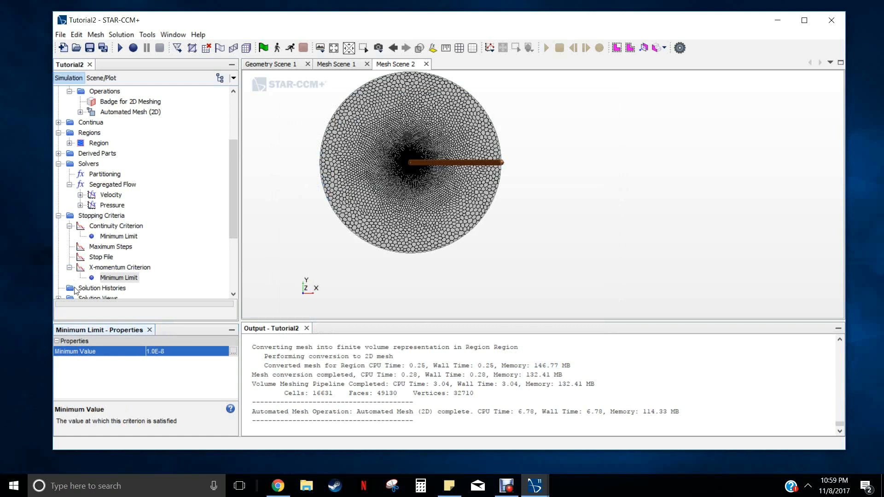
# Create a new stopping criterion from the Y-momentum monitor.
pyautogui.click(96, 219)
pyautogui.rightClick(96, 220)
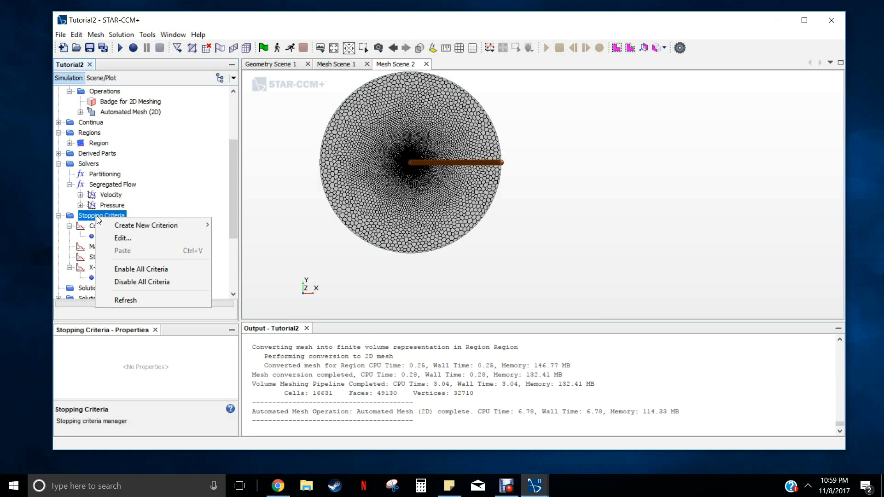
pyautogui.moveTo(120, 224)
pyautogui.click(259, 225)
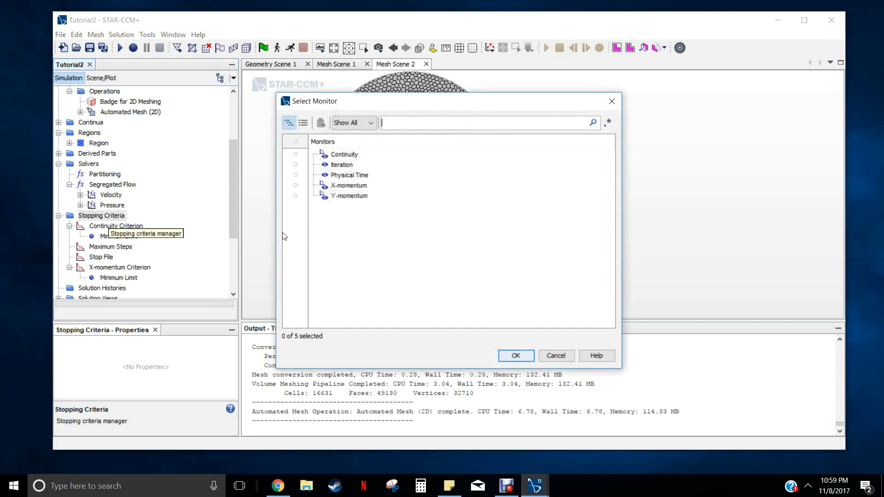
pyautogui.click(322, 197)
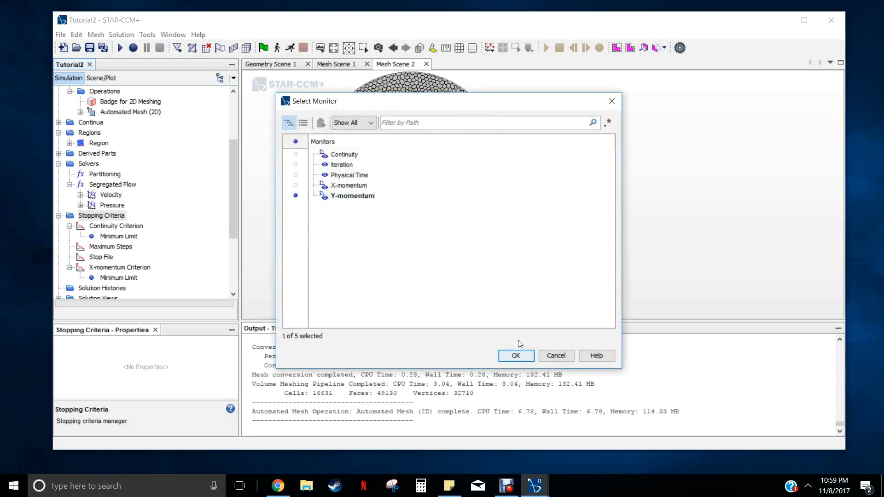
pyautogui.click(516, 355)
# Set the minimum value of the Y-momentum Criterion's Minimum Limit to 1.0E-48.
pyautogui.click(121, 293)
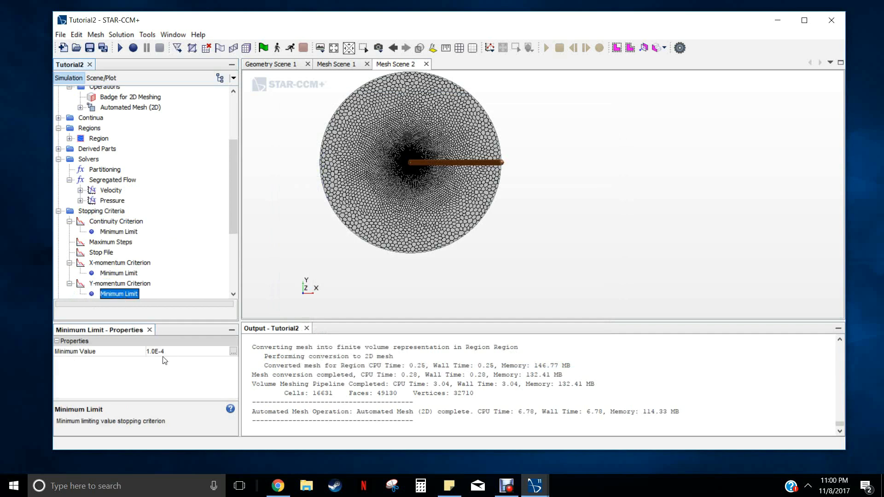
pyautogui.click(174, 351)
pyautogui.write('8')
pyautogui.press('Return')
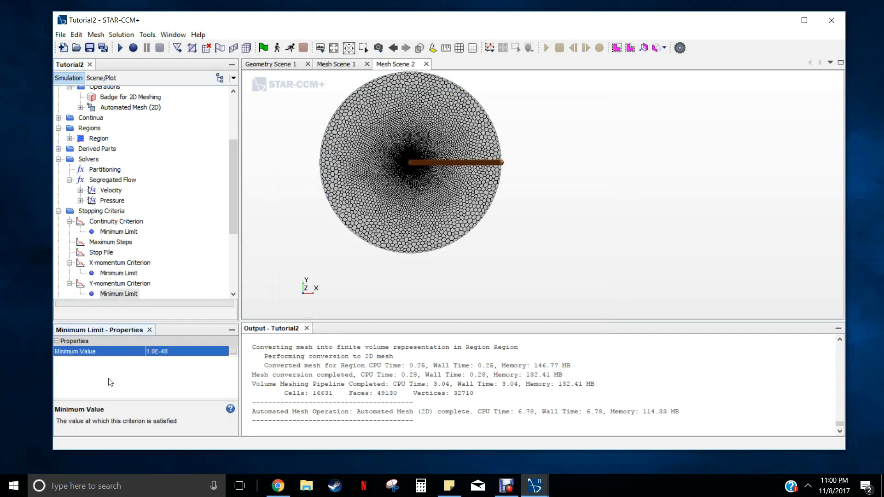
# Set the Logical Rule of both the Y-momentum Criterion and the X-momentum Criterion to And.
pyautogui.scroll(-1, 168, 263)
pyautogui.click(111, 259)
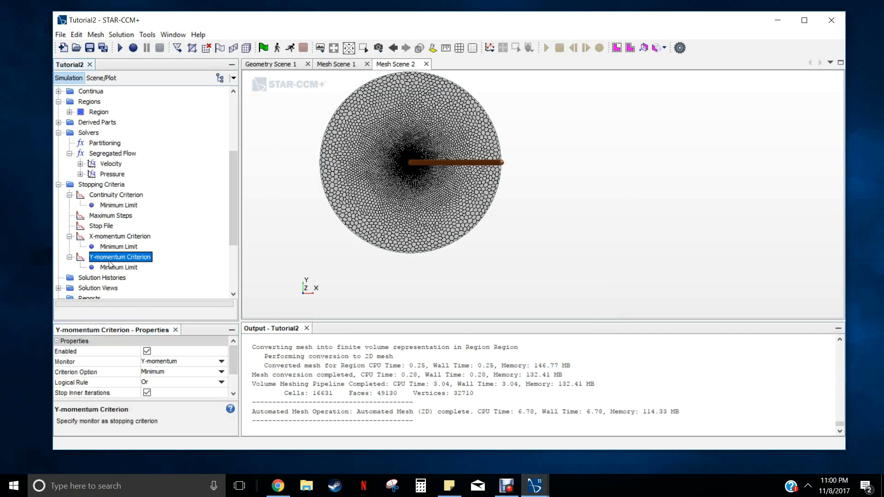
pyautogui.click(222, 382)
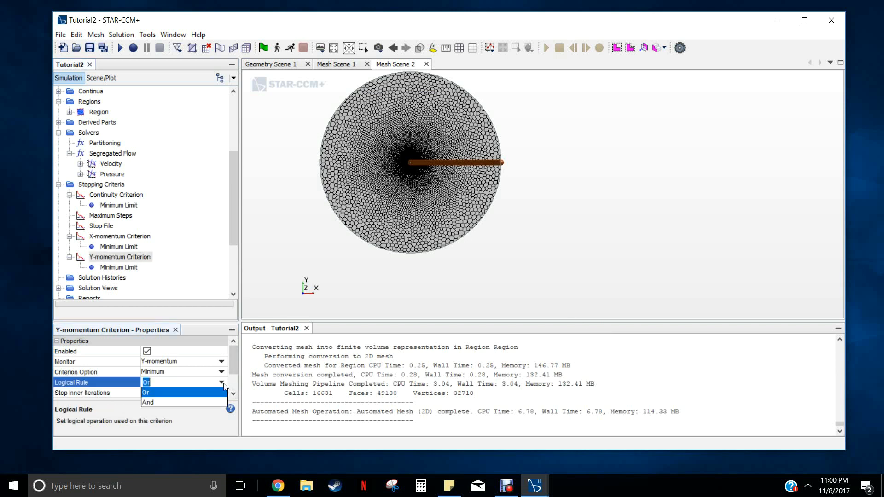
pyautogui.click(189, 401)
pyautogui.click(135, 236)
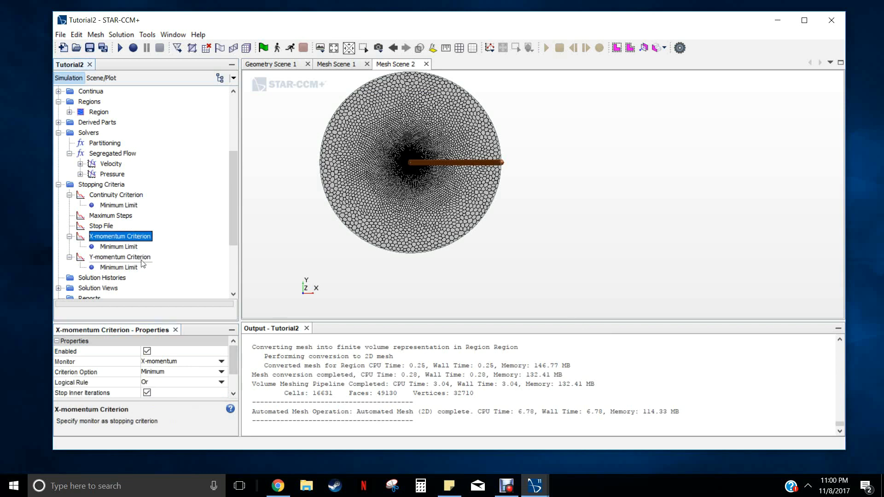
pyautogui.click(212, 382)
pyautogui.click(173, 403)
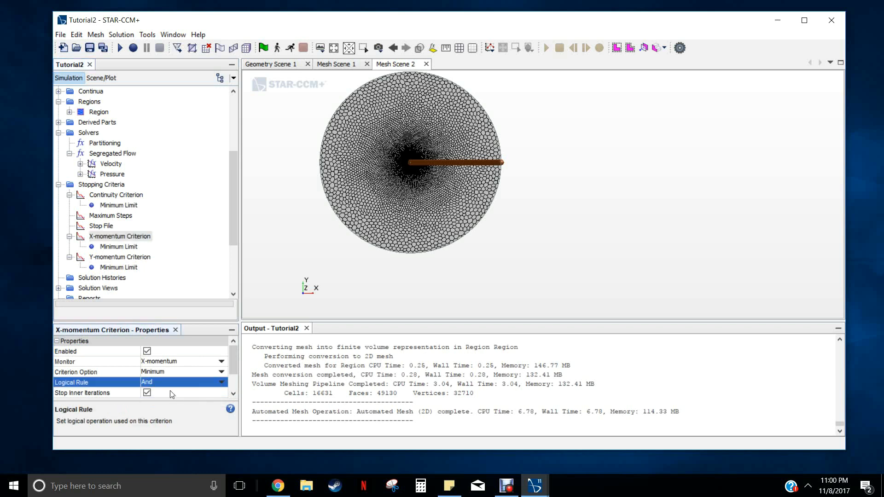
# Set the Logical Rule of the Continuity Criterion to And.
pyautogui.click(116, 196)
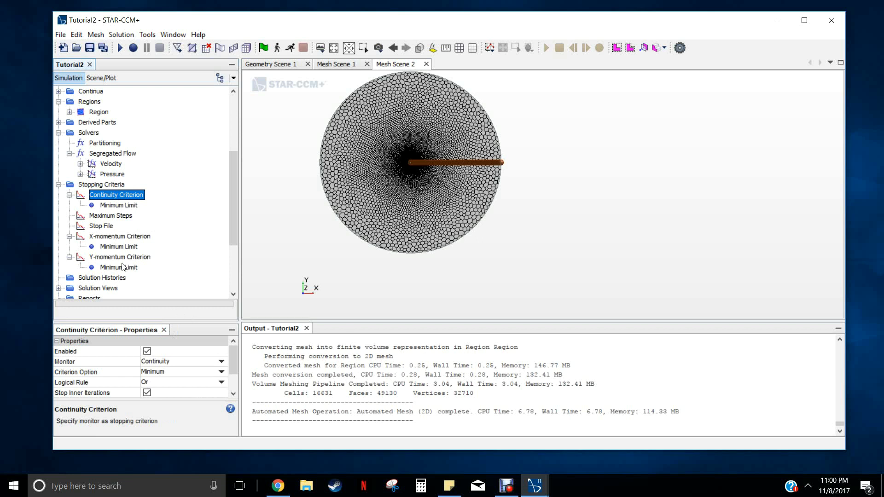
pyautogui.click(220, 382)
pyautogui.click(178, 401)
pyautogui.click(189, 189)
# Create a new XY plot and check the vector quantity that defines its X Type direction.
pyautogui.scroll(-1, 144, 248)
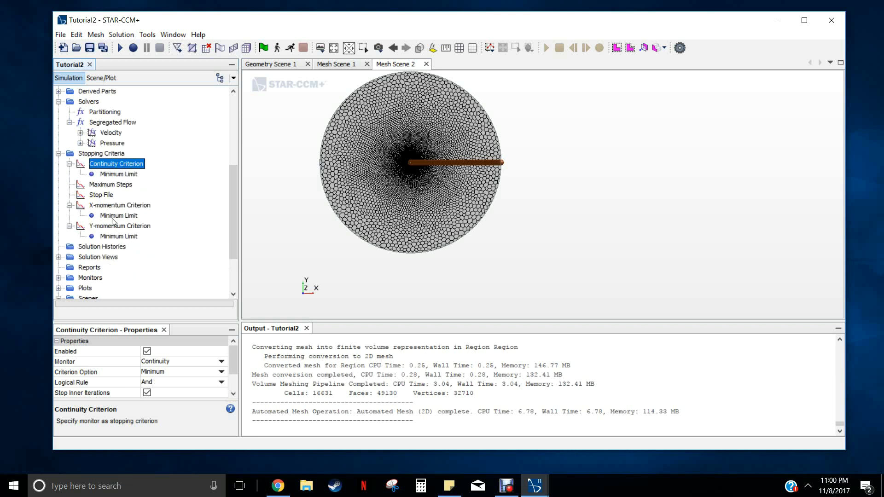
pyautogui.click(59, 154)
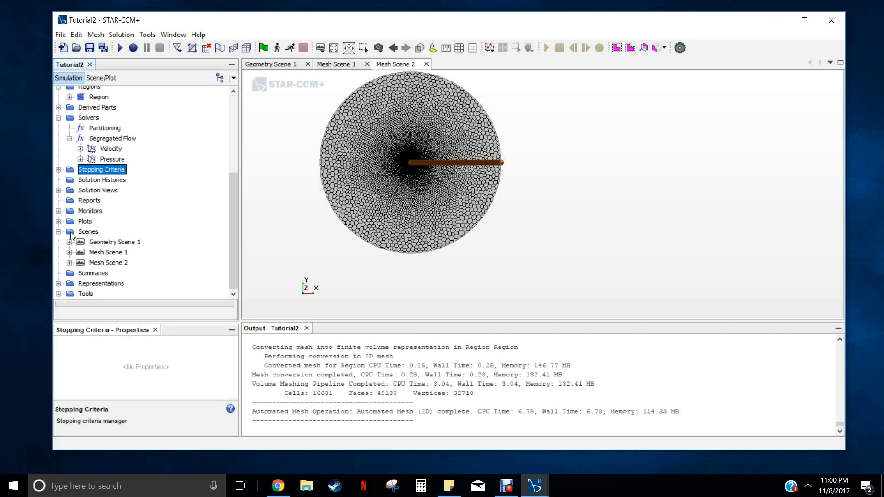
pyautogui.click(58, 221)
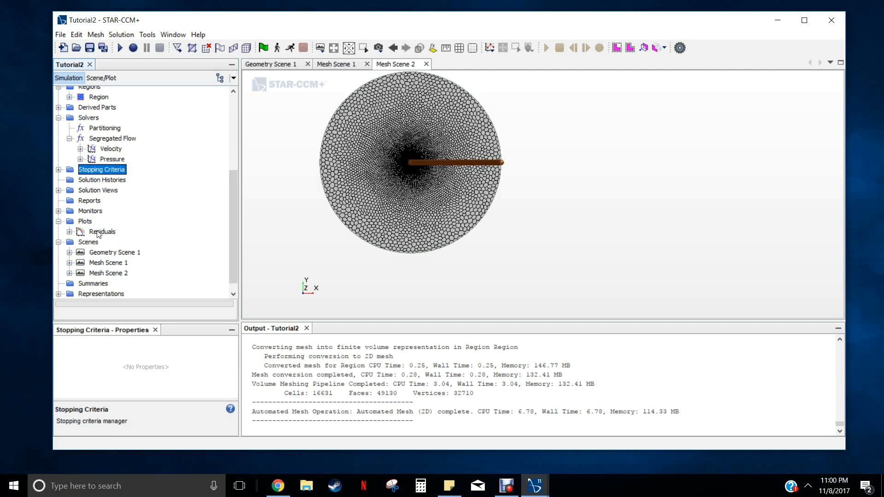
pyautogui.click(85, 221)
pyautogui.rightClick(84, 224)
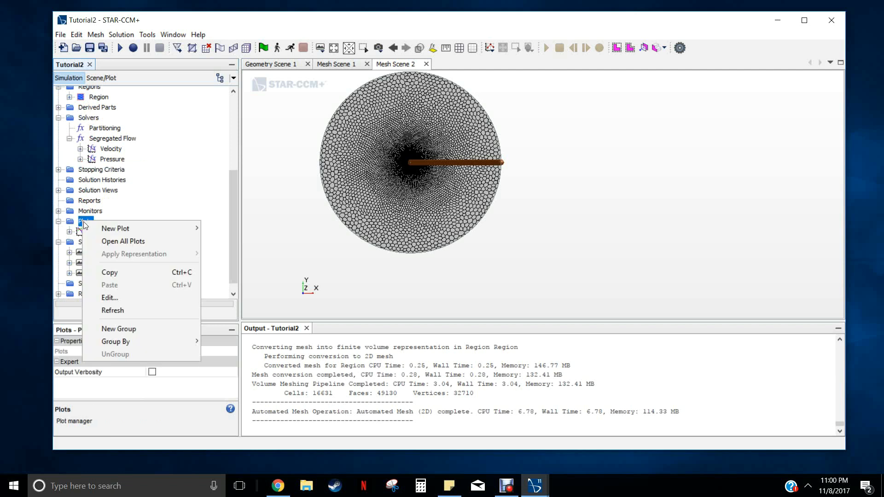
pyautogui.moveTo(102, 228)
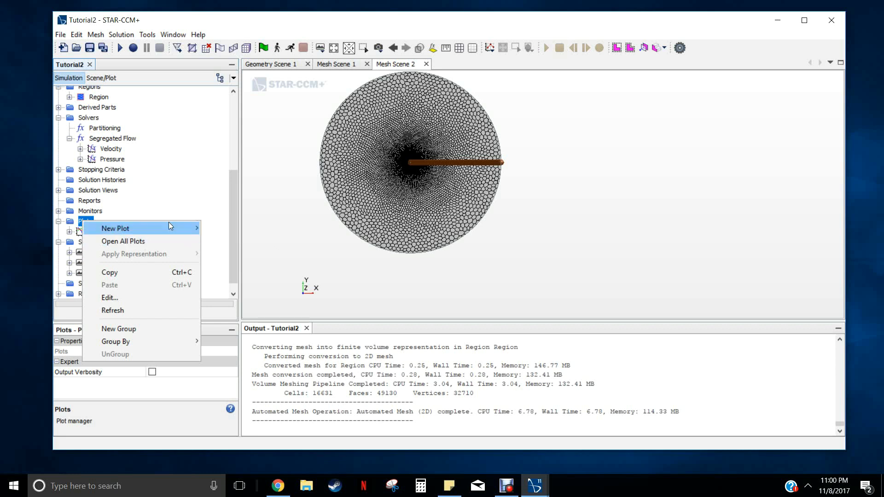
pyautogui.click(245, 254)
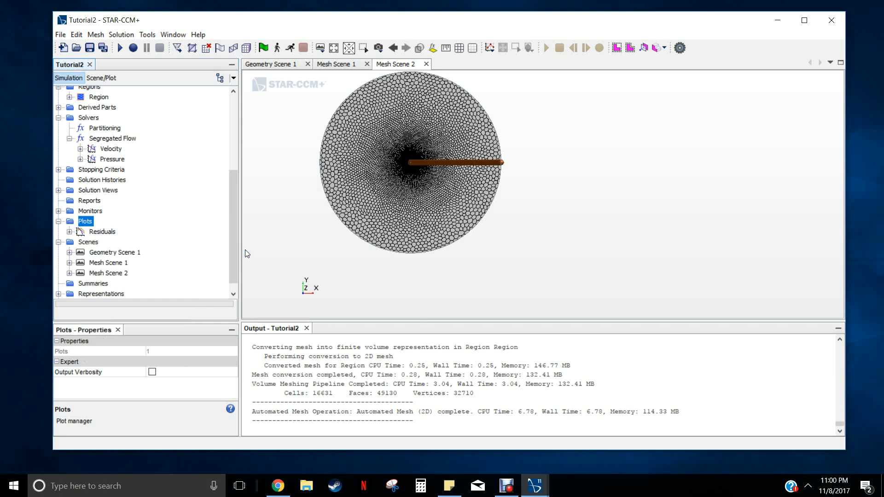
pyautogui.click(108, 186)
pyautogui.click(80, 185)
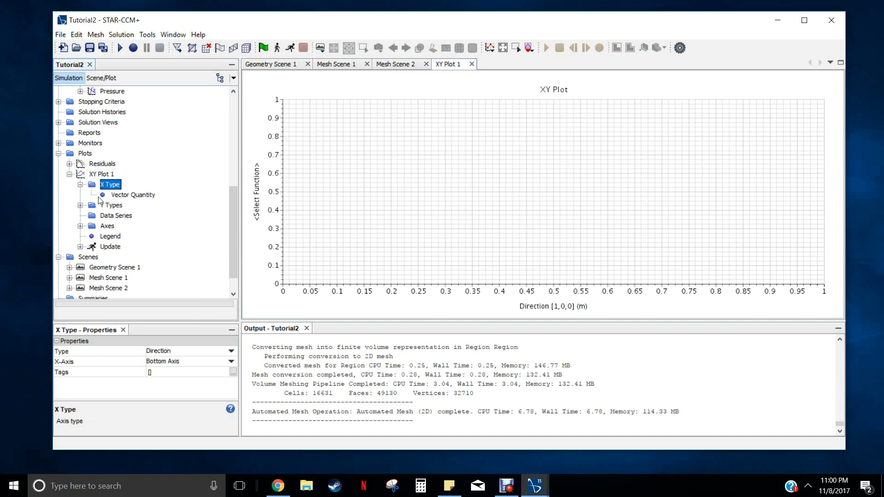
pyautogui.click(134, 195)
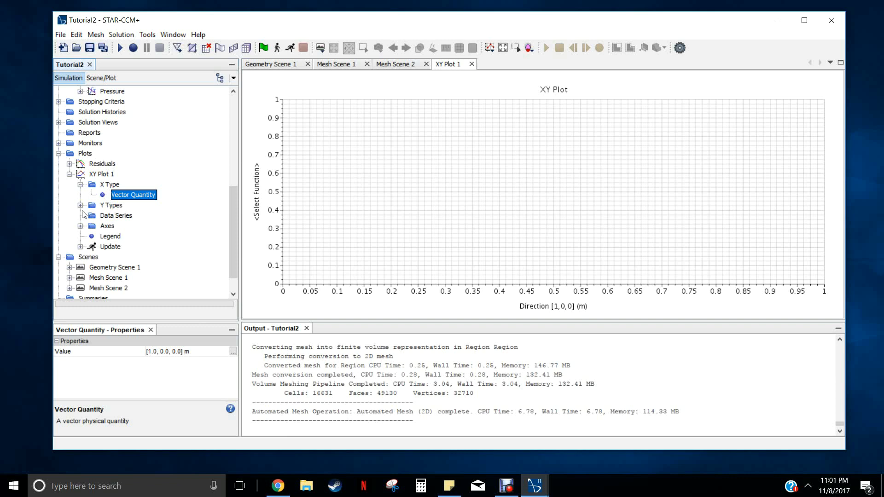
# Set the field function of the XY plot's Y Type 1 scalar function to Tangential Velocity.
pyautogui.click(110, 206)
pyautogui.click(80, 206)
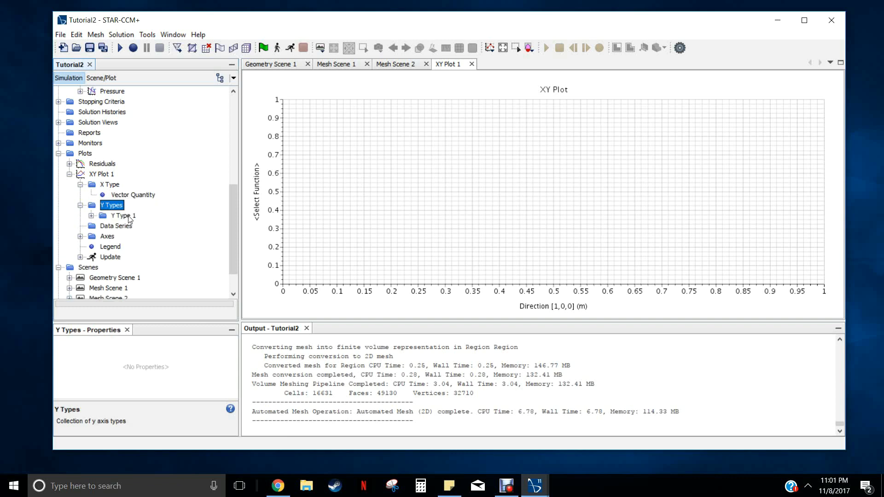
pyautogui.click(128, 217)
pyautogui.click(91, 215)
pyautogui.click(141, 227)
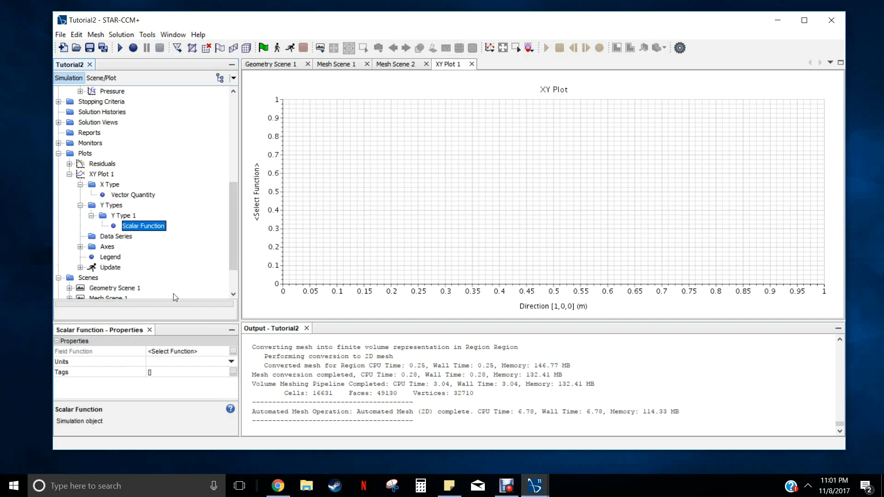
pyautogui.click(233, 351)
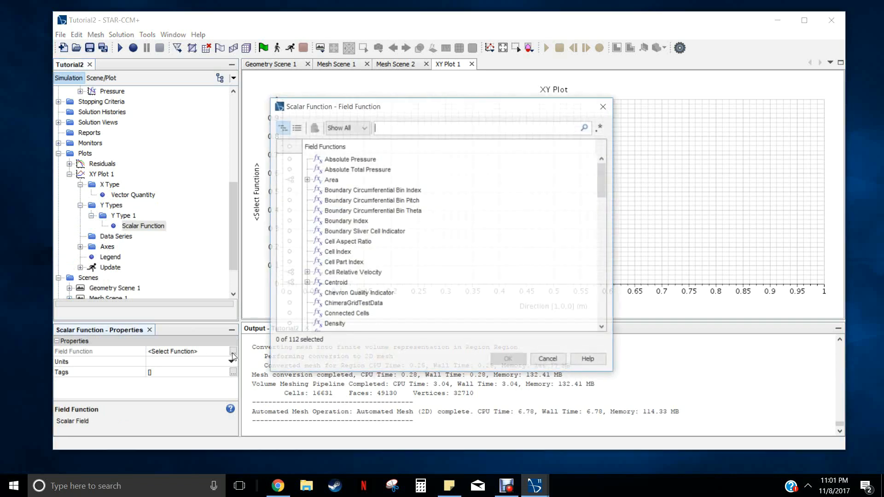
pyautogui.scroll(-10, 382, 244)
pyautogui.scroll(-10, 382, 244)
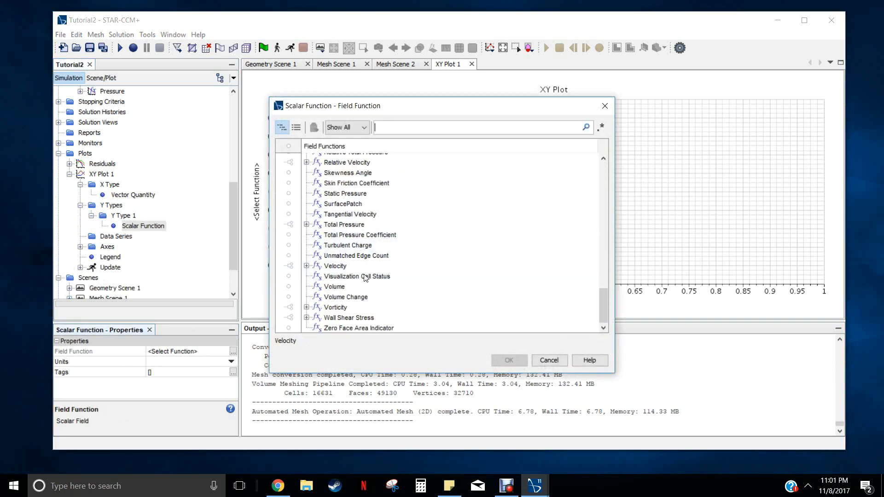
pyautogui.click(351, 215)
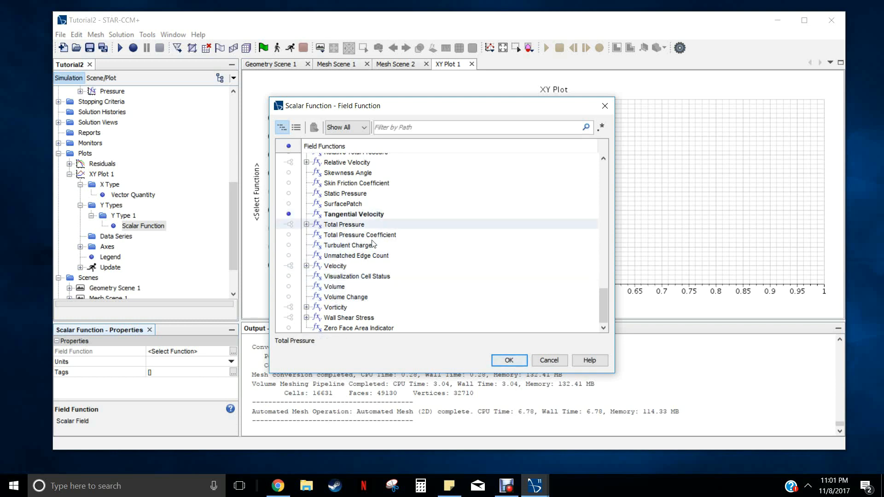
pyautogui.click(515, 359)
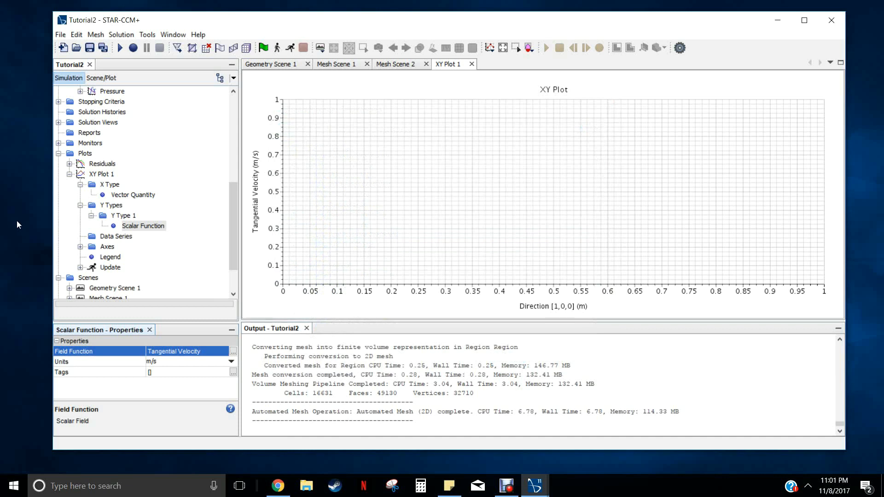
# Assign the Line Probe derived part as the part sampled by the XY plot.
pyautogui.click(175, 194)
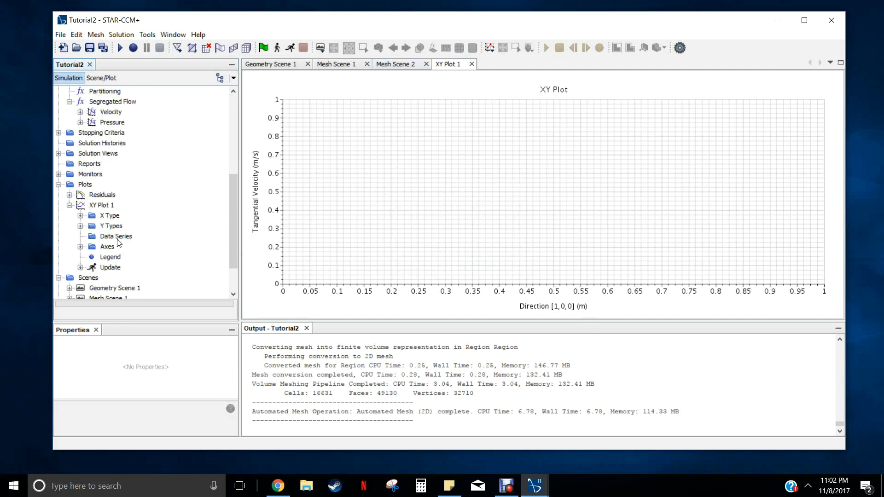
pyautogui.click(101, 207)
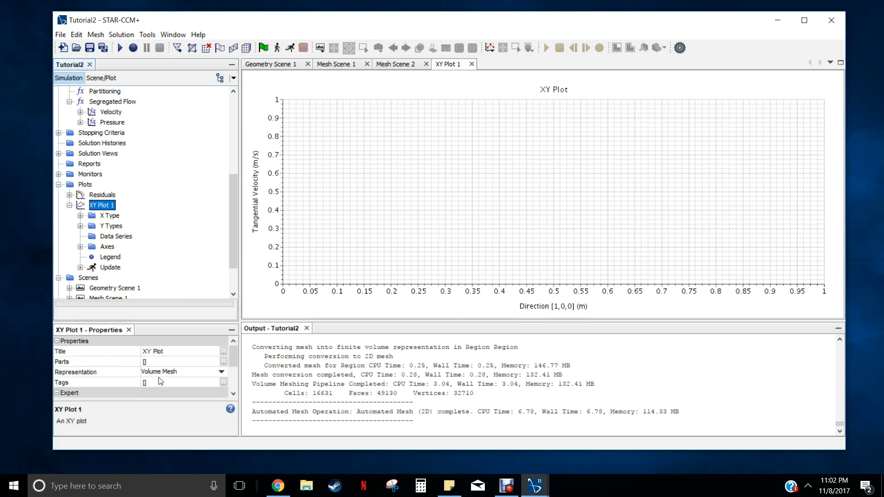
pyautogui.click(223, 363)
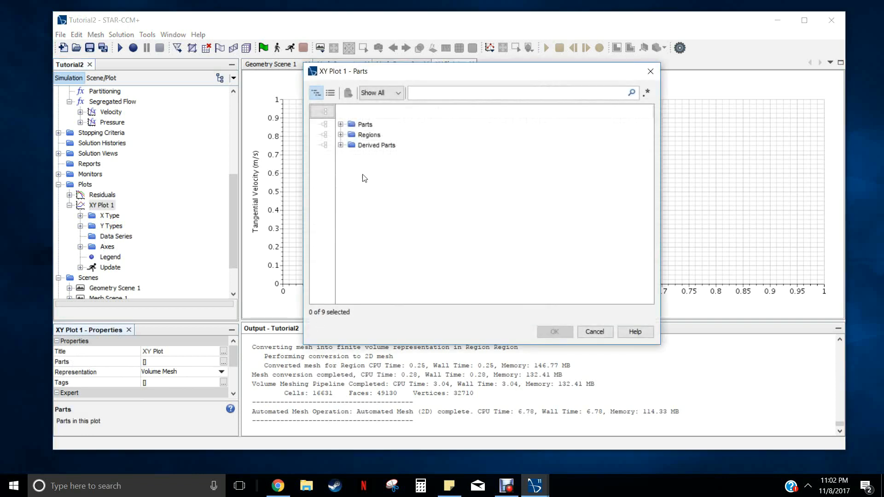
pyautogui.click(340, 145)
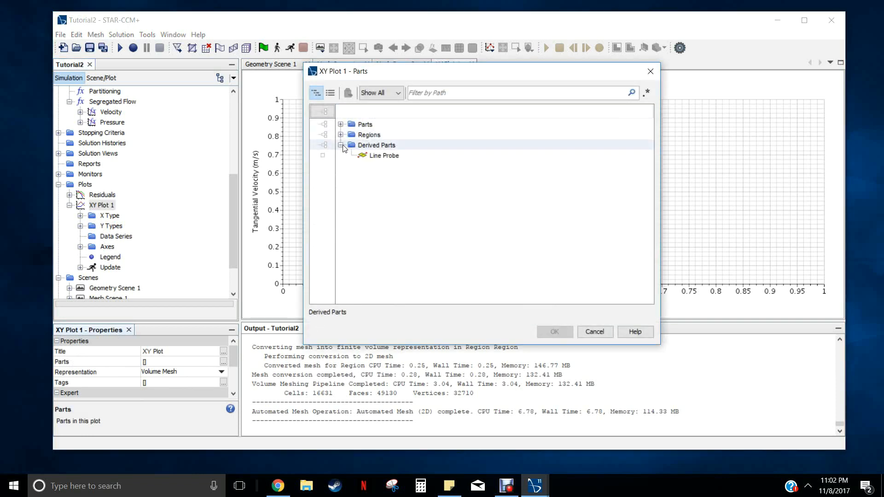
pyautogui.click(382, 156)
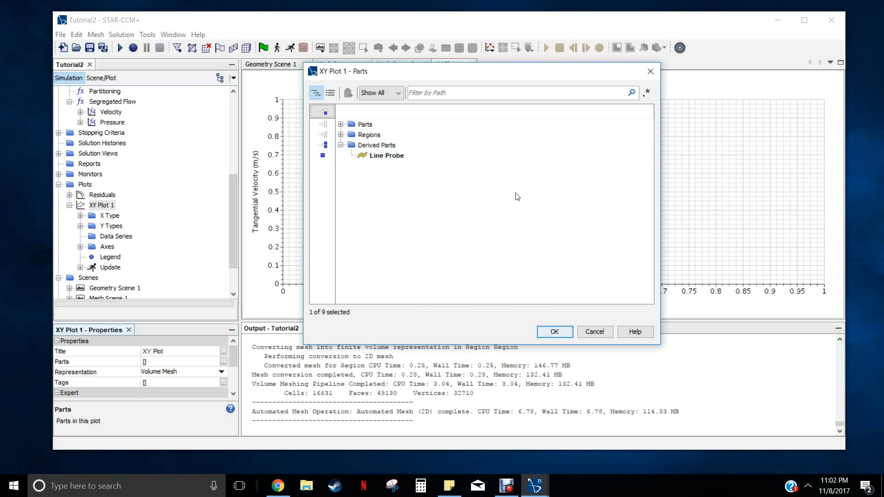
pyautogui.click(553, 331)
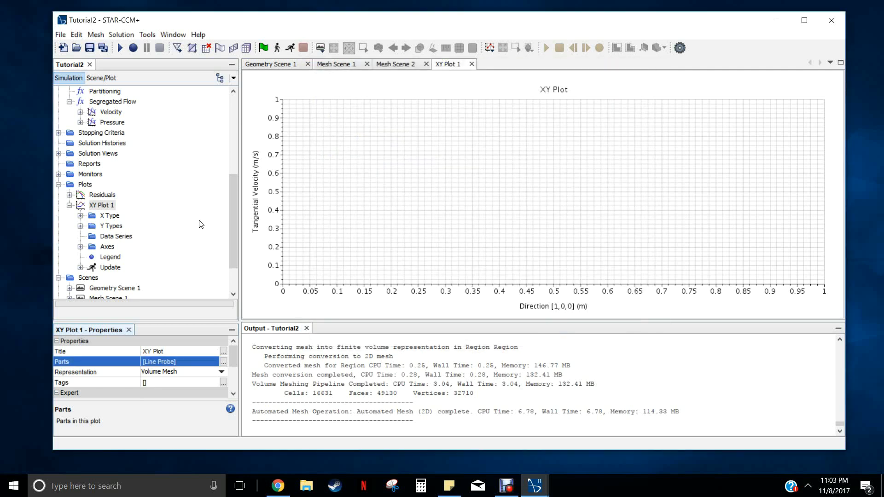
# Create a new scalar scene in the simulation's Scenes.
pyautogui.scroll(-2, 179, 205)
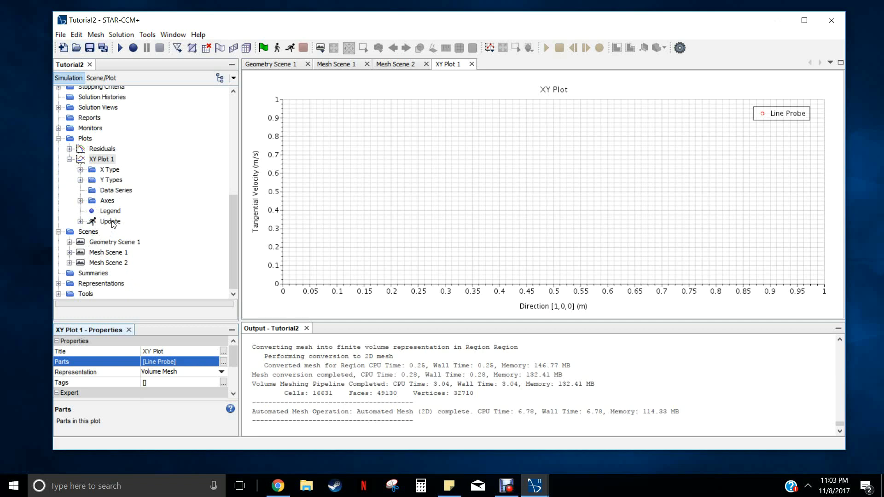
pyautogui.click(89, 232)
pyautogui.rightClick(89, 233)
pyautogui.moveTo(122, 240)
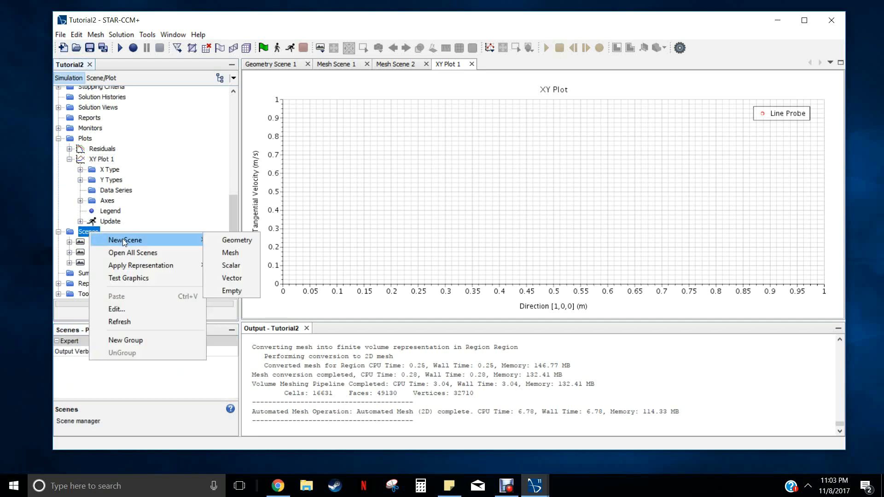
pyautogui.click(231, 266)
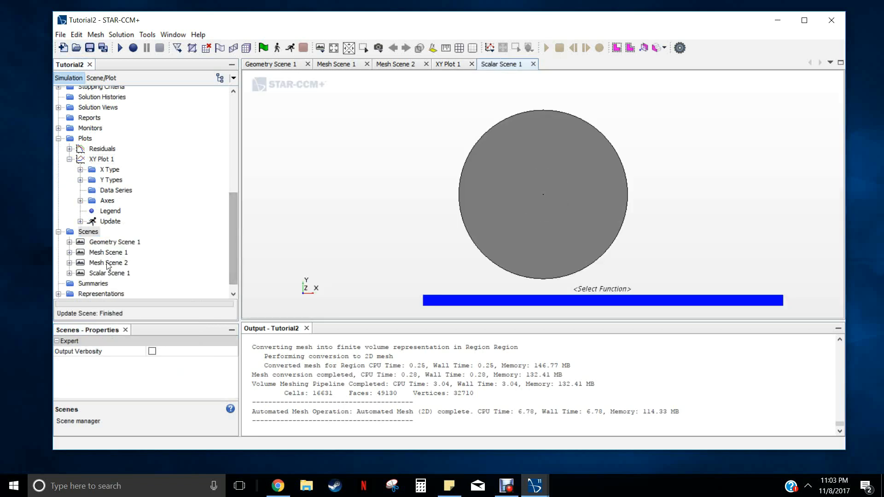
# Rename the new scalar scene as Tan_vel.
pyautogui.click(113, 274)
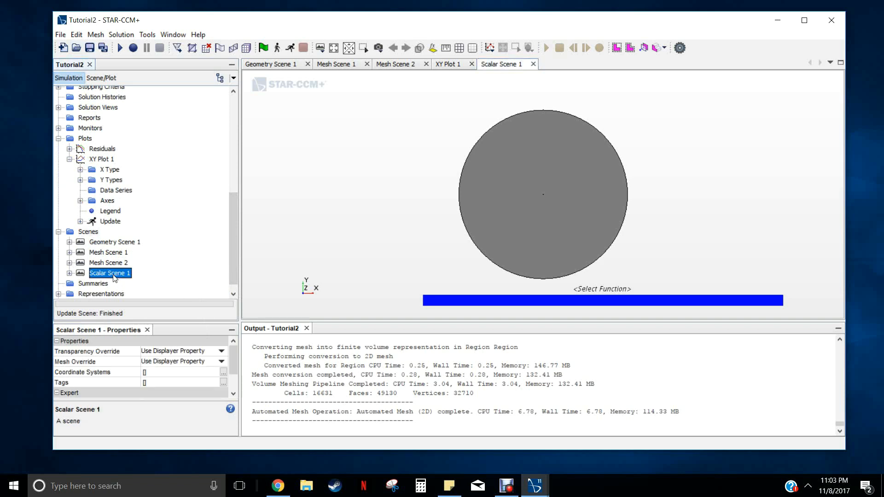
pyautogui.rightClick(113, 274)
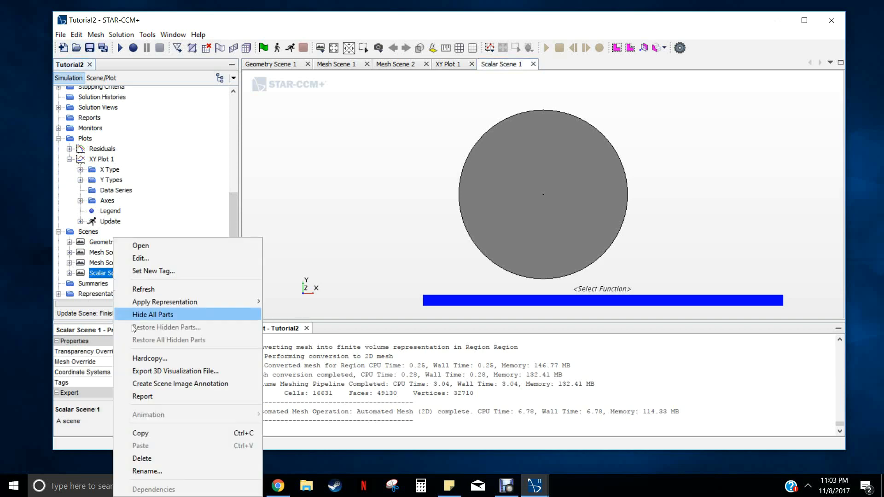
pyautogui.click(173, 470)
pyautogui.write('Tan_vel')
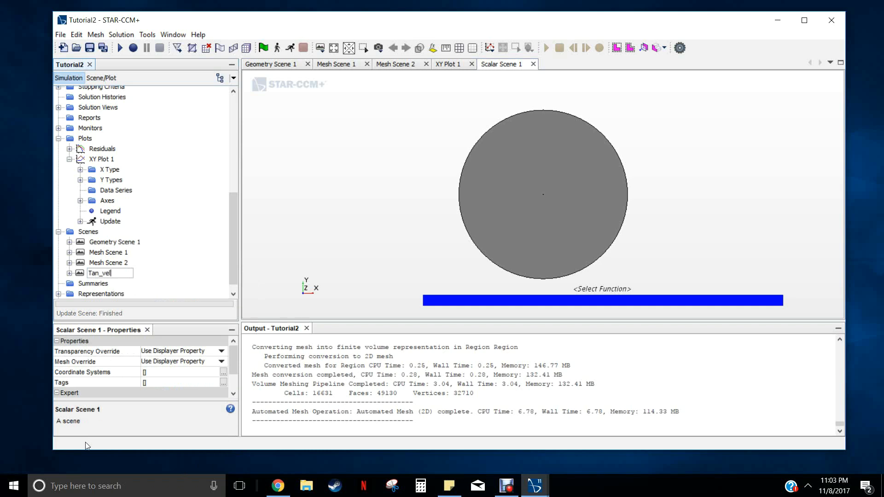
pyautogui.press('Return')
# Set the scalar field function of the Tan_vel scene's Scalar 1 displayer to Tangential Velocity.
pyautogui.click(69, 273)
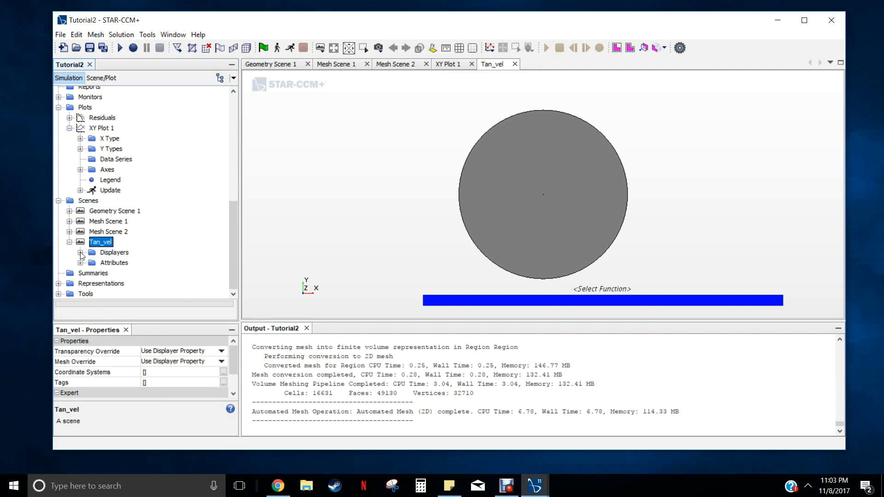
pyautogui.click(80, 252)
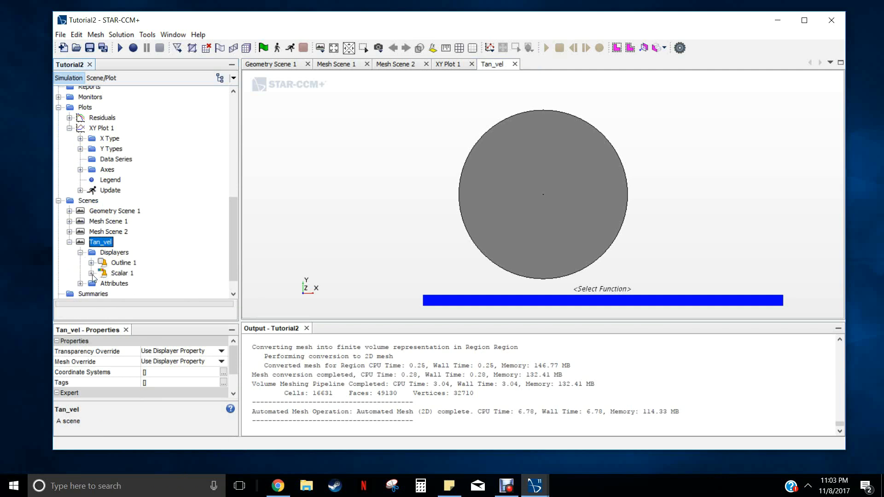
pyautogui.click(92, 273)
pyautogui.click(129, 263)
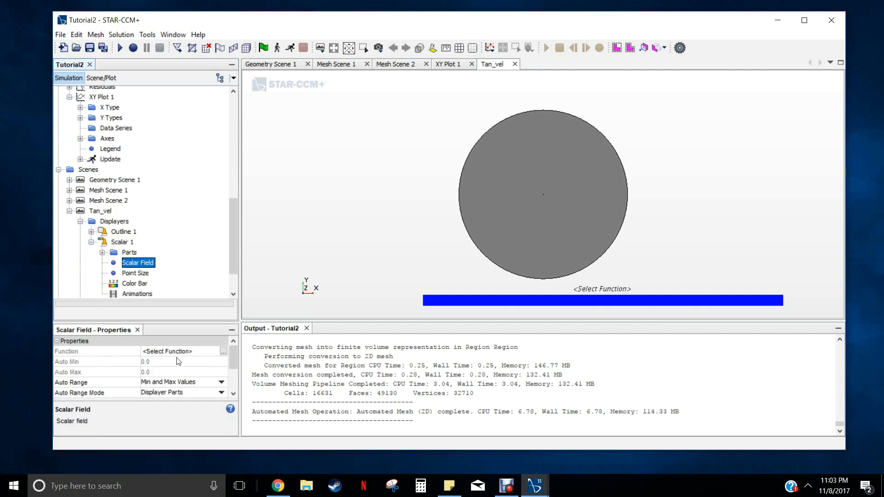
pyautogui.doubleClick(129, 264)
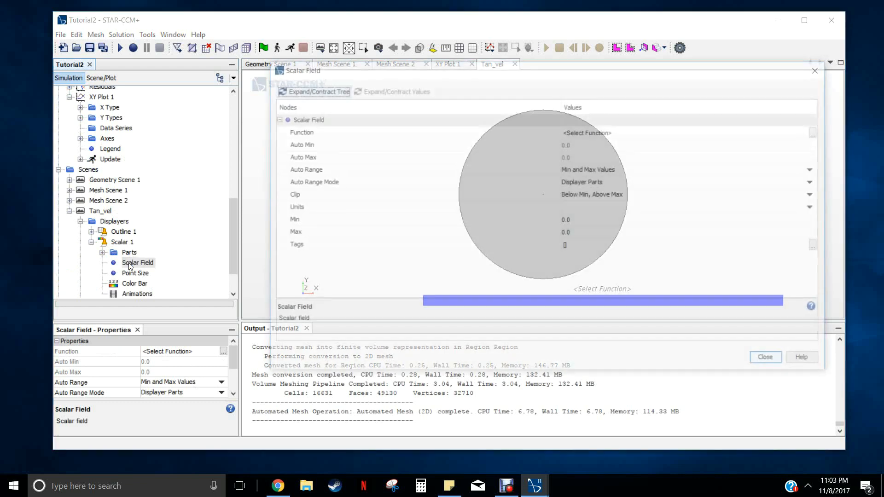
pyautogui.click(757, 361)
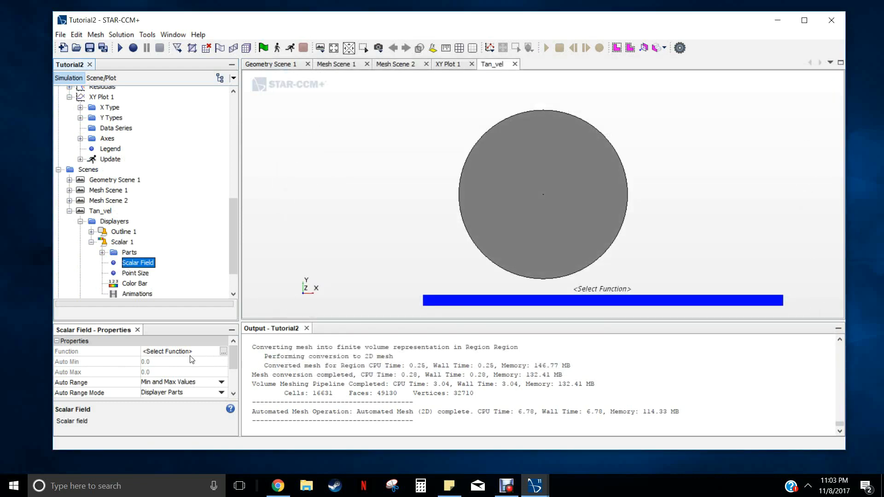
pyautogui.click(223, 352)
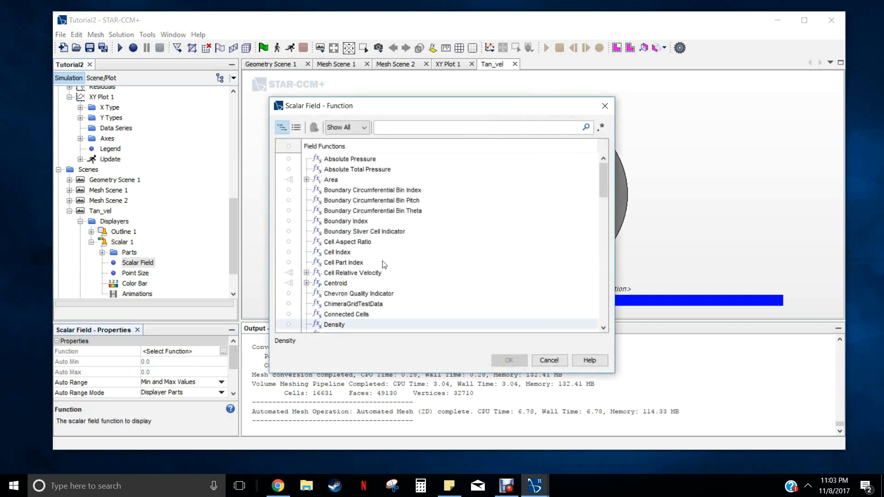
pyautogui.scroll(-20, 361, 276)
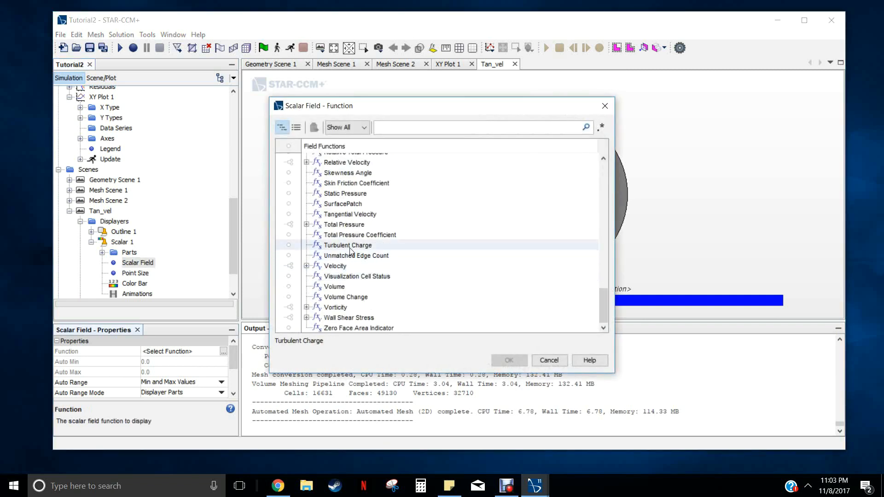
pyautogui.click(349, 214)
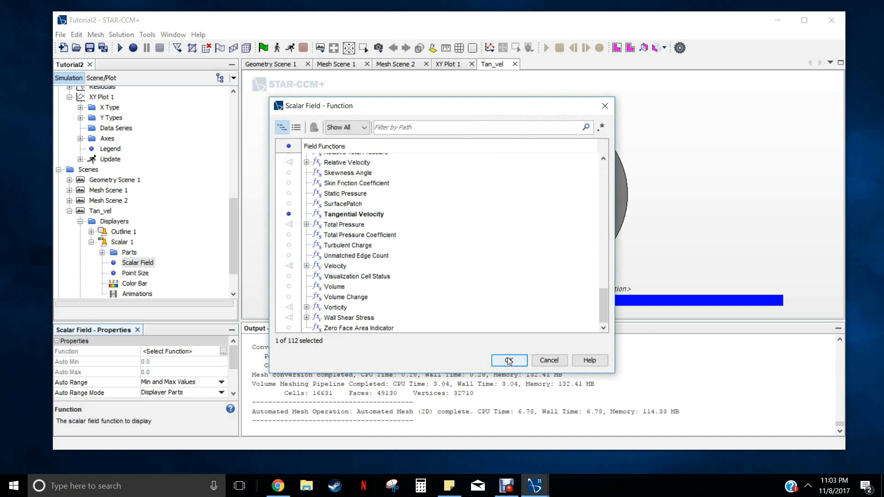
pyautogui.click(509, 360)
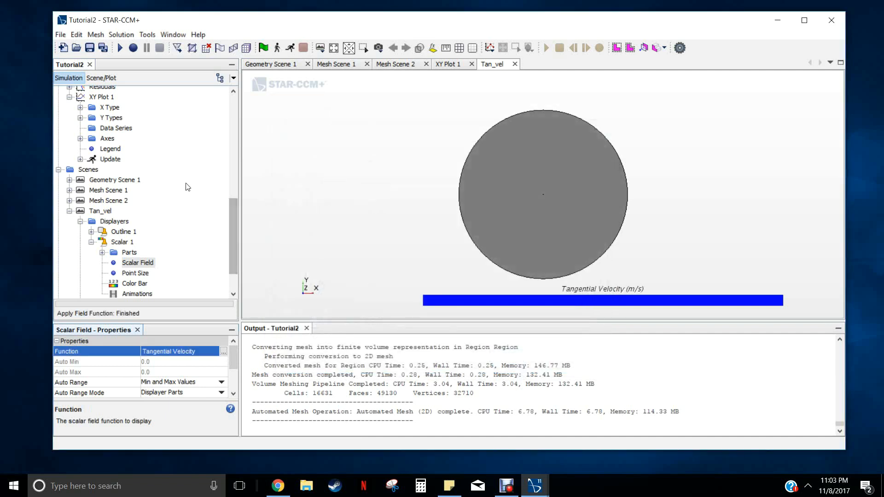
pyautogui.scroll(-2, 188, 194)
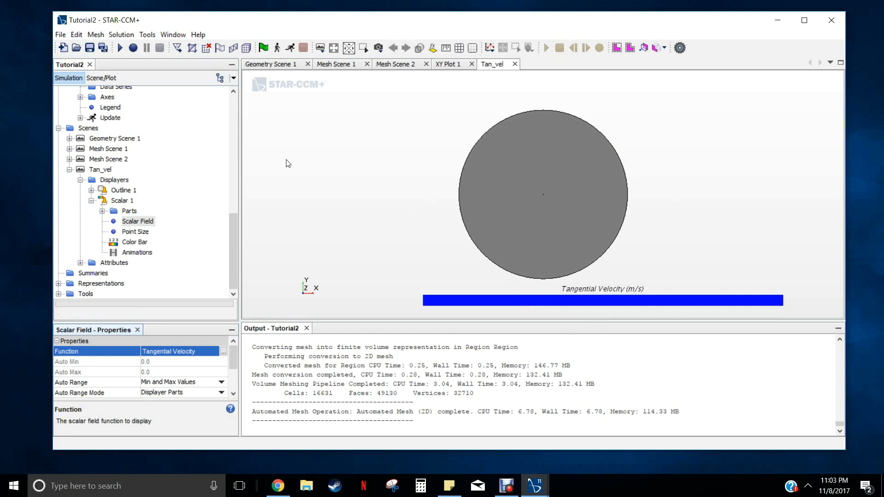
pyautogui.click(180, 191)
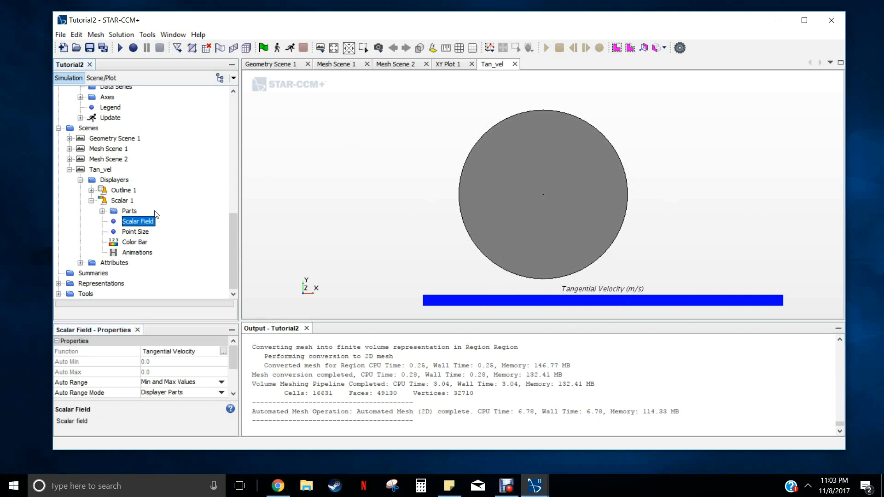
# Create a new vector scene alongside the Tan_vel scene.
pyautogui.click(104, 170)
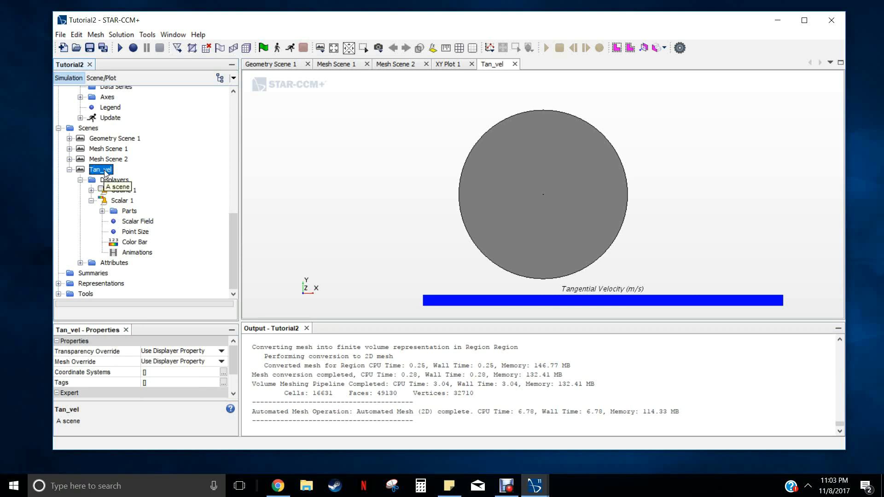
pyautogui.click(88, 128)
pyautogui.rightClick(87, 129)
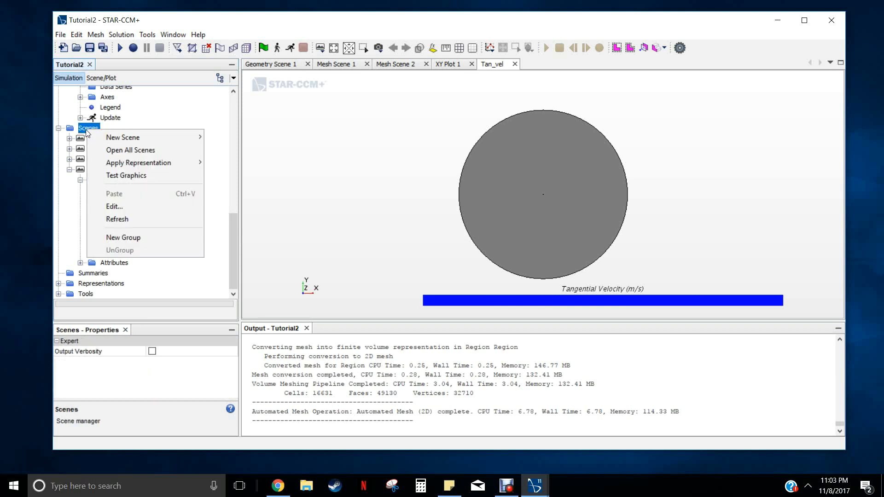
pyautogui.moveTo(110, 141)
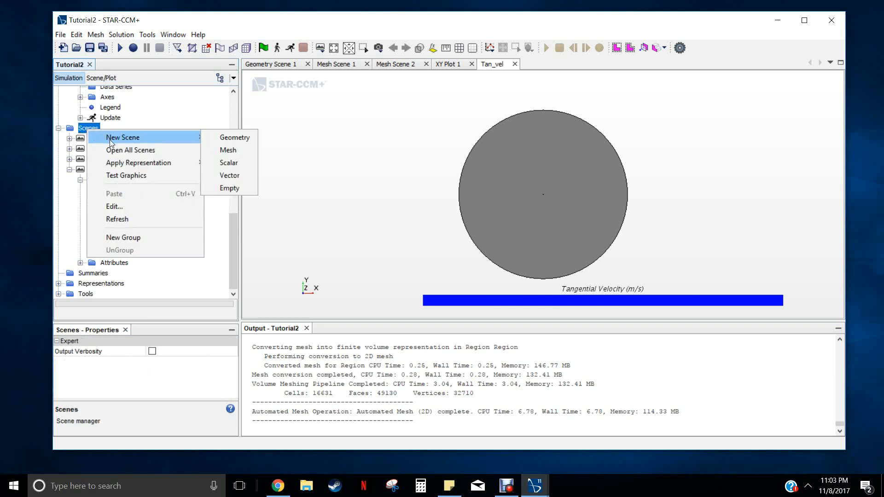
pyautogui.click(231, 175)
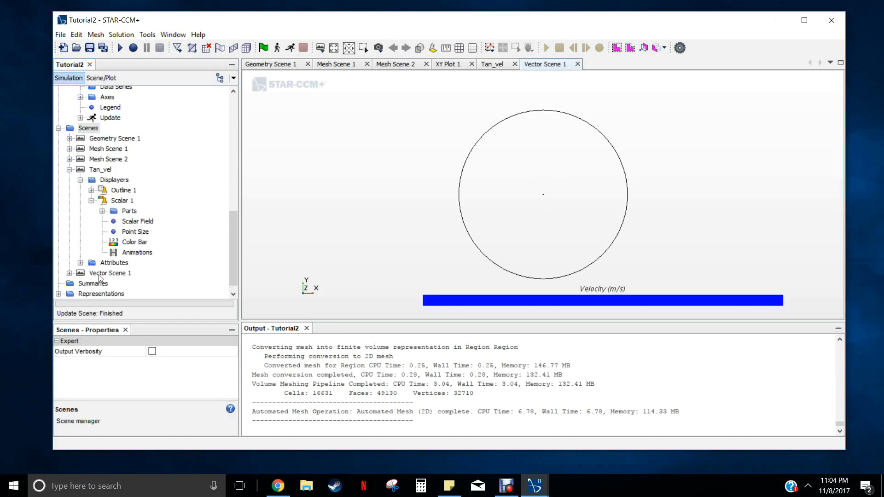
# Check which function the vector field of the new vector scene's Vector 1 displayer uses.
pyautogui.click(98, 274)
pyautogui.click(70, 273)
pyautogui.scroll(-1, 97, 264)
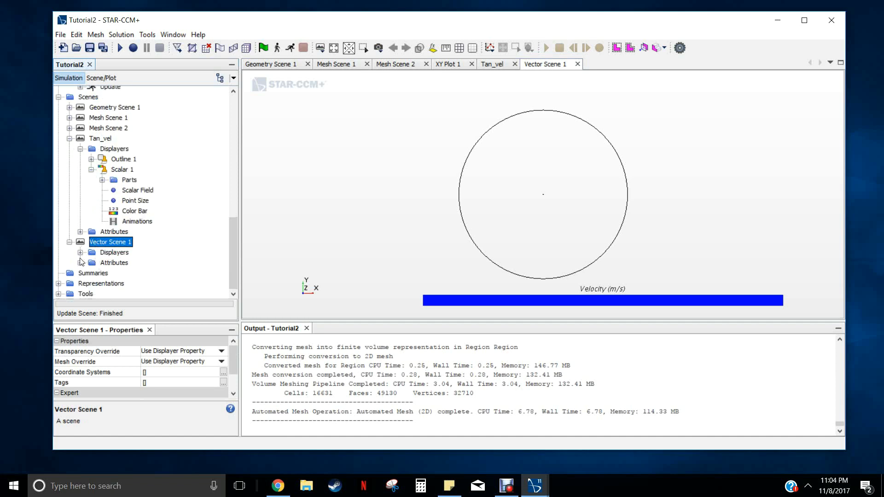
pyautogui.click(81, 253)
pyautogui.click(91, 274)
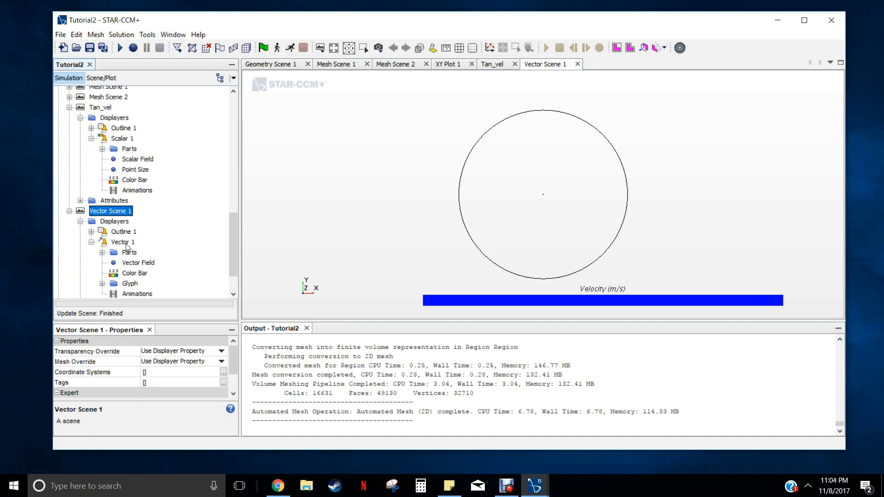
pyautogui.scroll(-1, 92, 277)
pyautogui.click(138, 221)
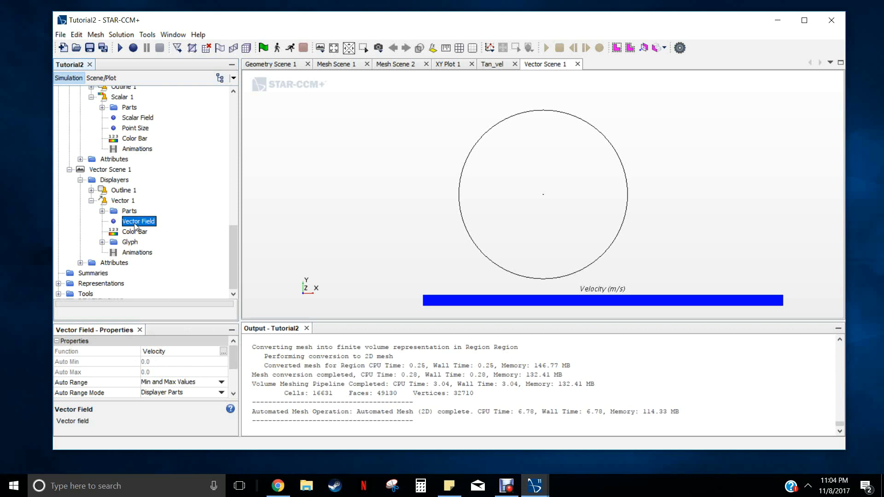
pyautogui.click(92, 201)
pyautogui.click(80, 232)
pyautogui.click(69, 241)
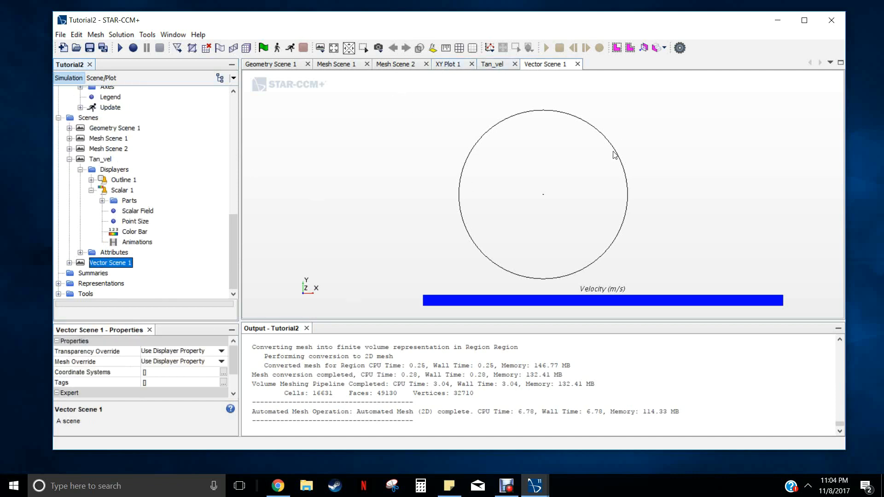
# Initialize the solution and check the vector scene and the Tan_vel scene.
pyautogui.scroll(3, 575, 138)
pyautogui.scroll(-2, 567, 196)
pyautogui.scroll(-1, 569, 198)
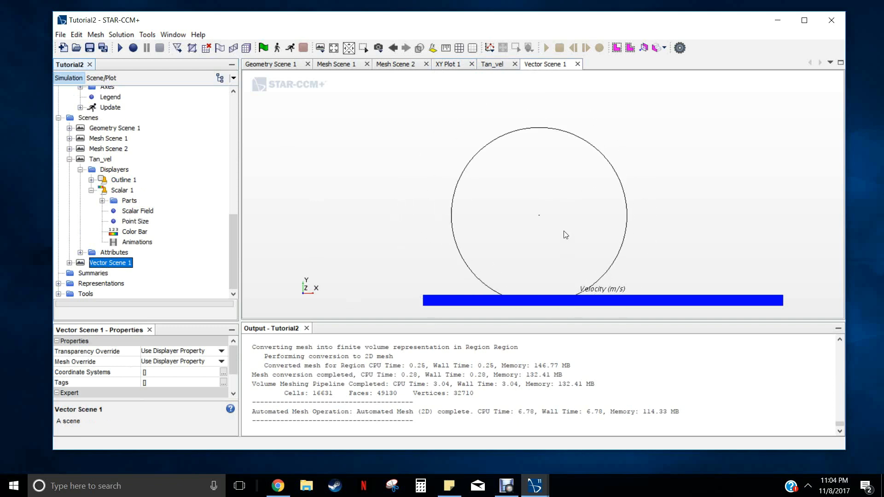
pyautogui.click(263, 47)
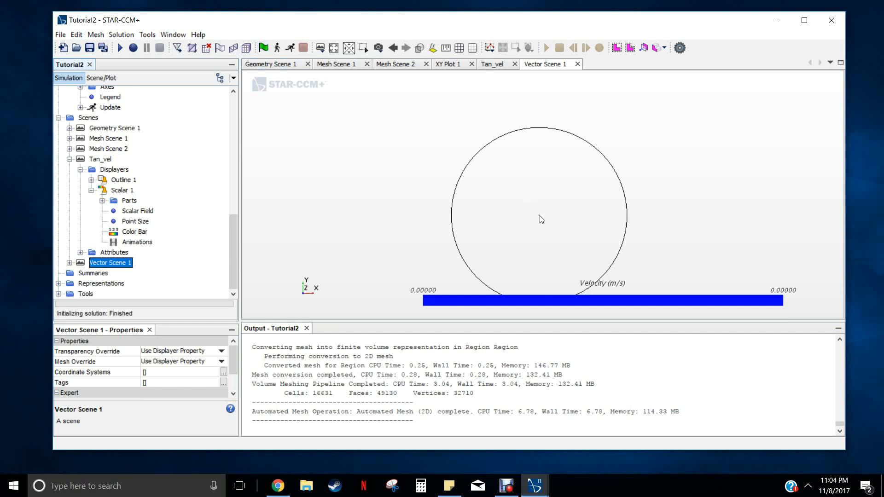
pyautogui.moveTo(544, 189); pyautogui.dragTo(519, 142, button='middle')
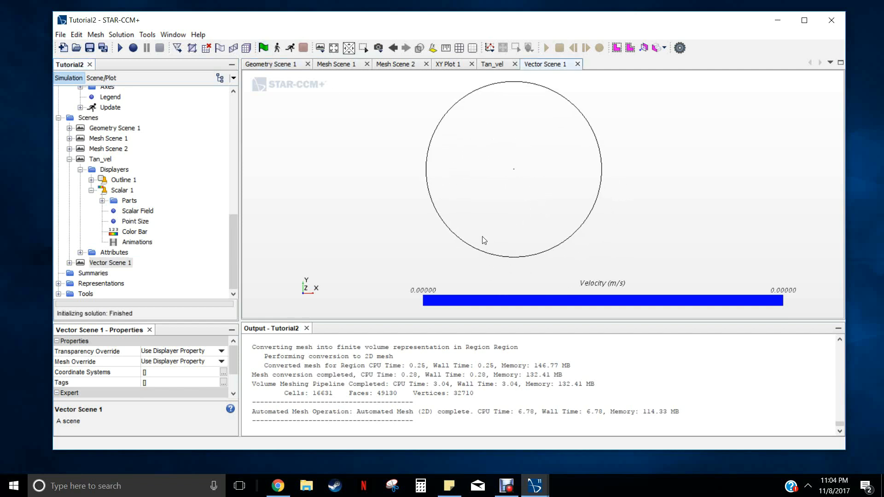
pyautogui.scroll(3, 487, 315)
pyautogui.scroll(-5, 532, 228)
pyautogui.scroll(-2, 523, 173)
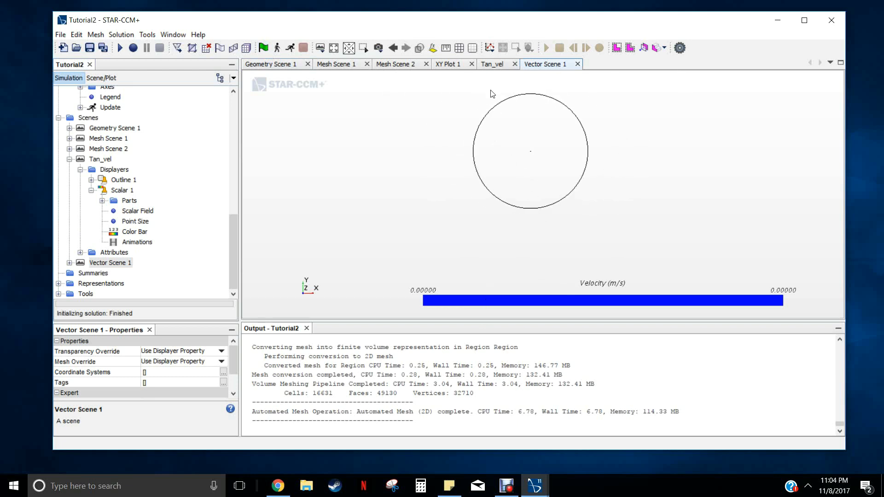
pyautogui.click(485, 65)
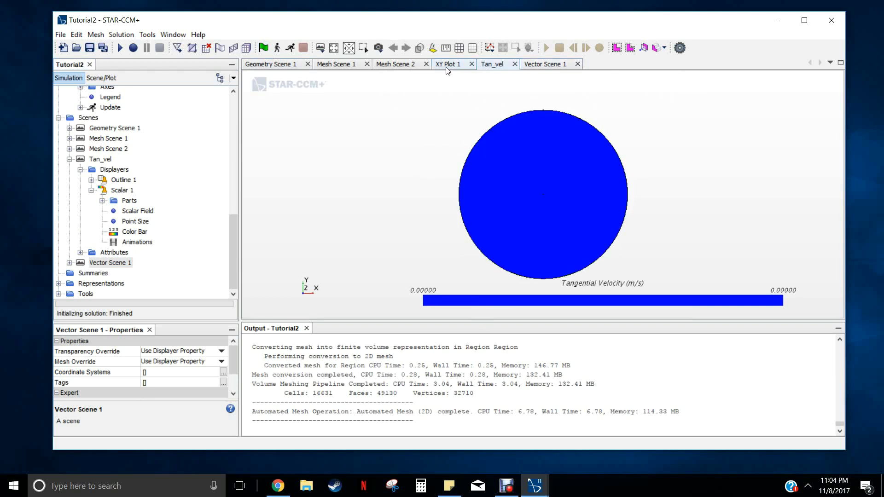
# Run the simulation and monitor the continuity and momentum residuals while it iterates.
pyautogui.click(290, 48)
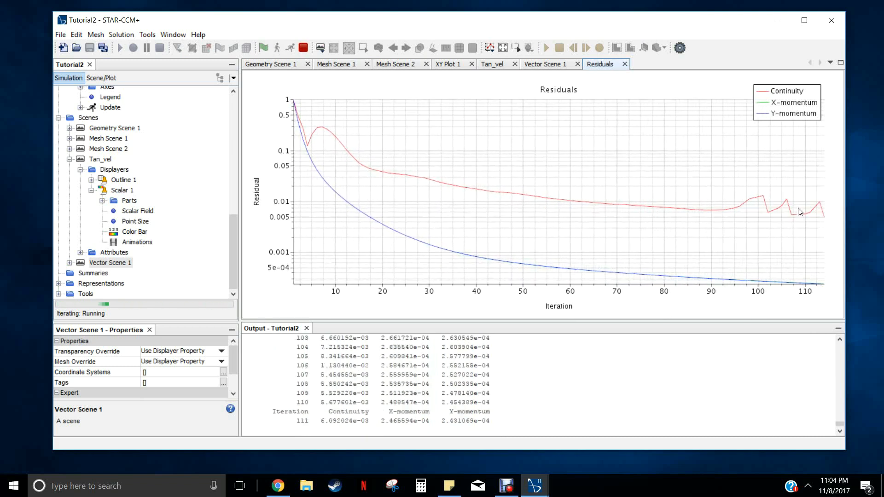
pyautogui.moveTo(793, 220)
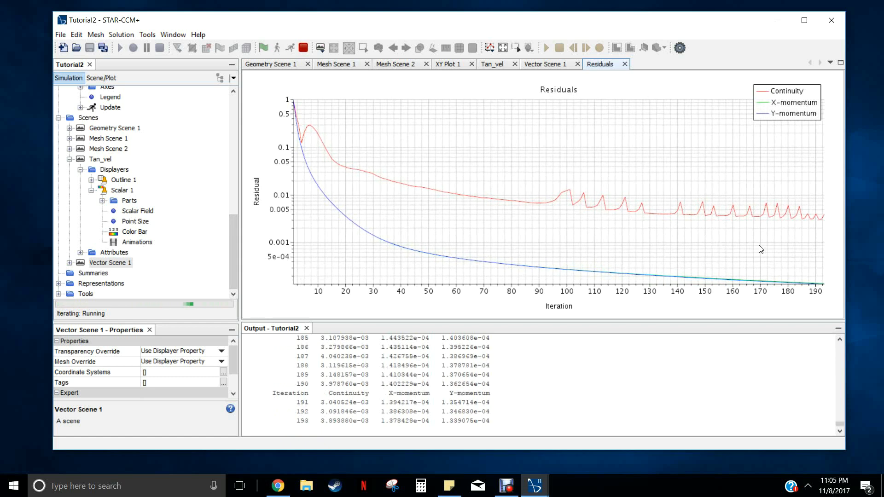
pyautogui.moveTo(400, 251)
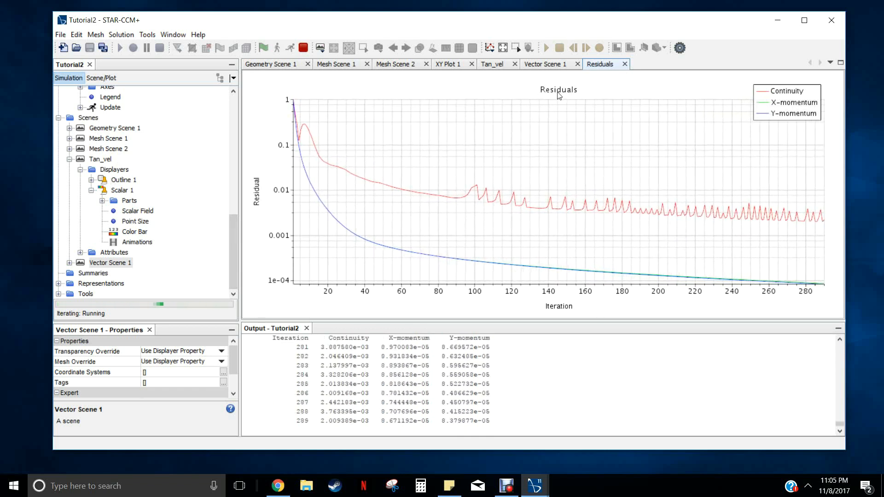
# Examine the velocity vectors in Vector Scene 1 up close while the solver is running.
pyautogui.click(545, 64)
pyautogui.scroll(6, 519, 144)
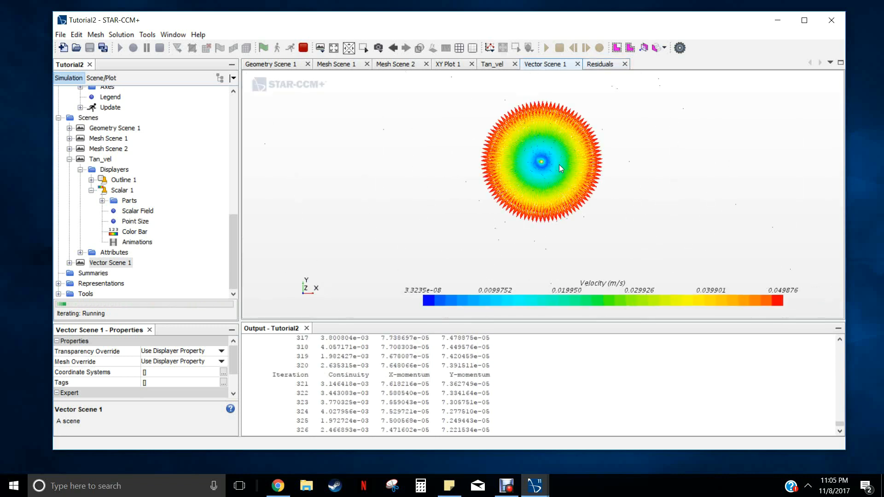
pyautogui.scroll(4, 559, 164)
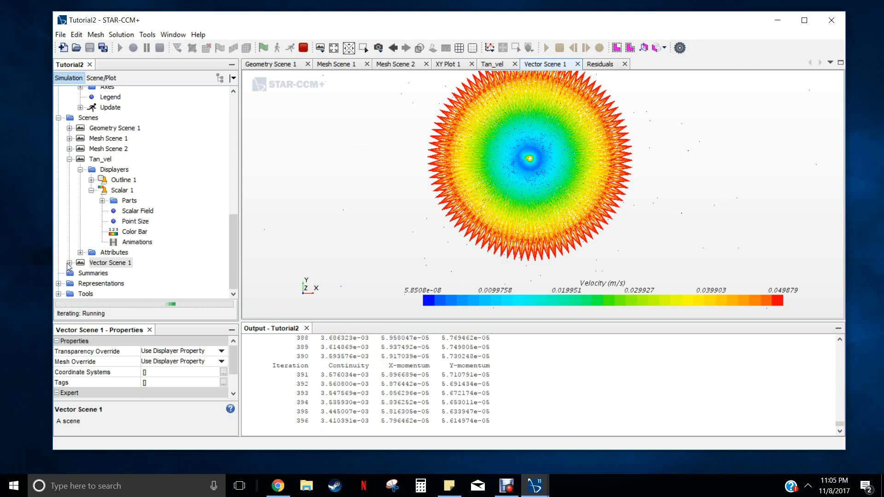
# Review the vector field properties of Vector Scene 1's Vector 1 displayer, including its range, clip and magnitude settings.
pyautogui.doubleClick(91, 262)
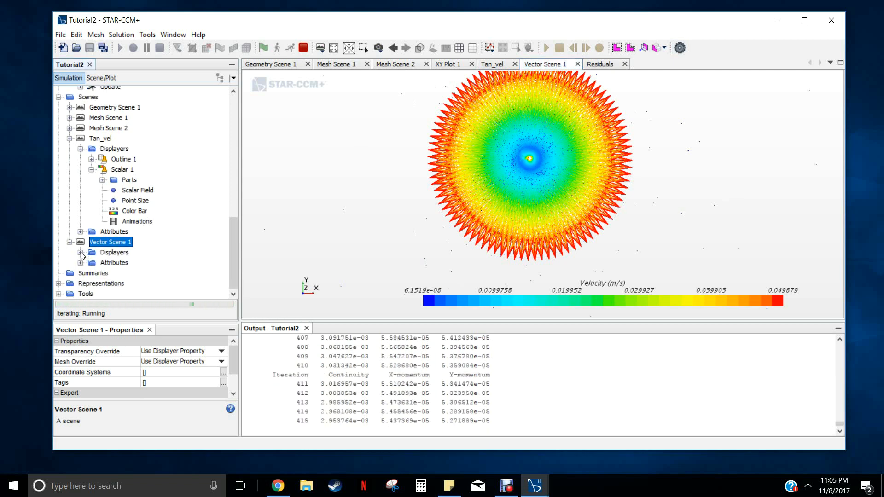
pyautogui.click(81, 253)
pyautogui.click(91, 272)
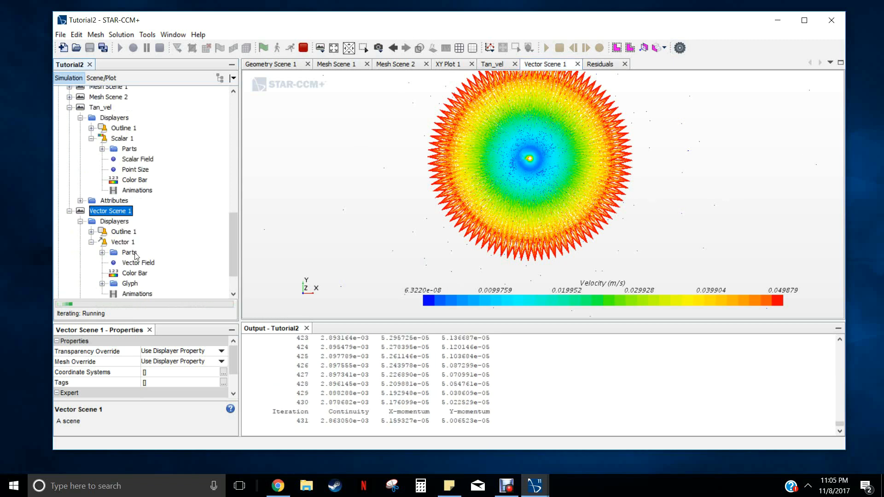
pyautogui.scroll(-2, 138, 258)
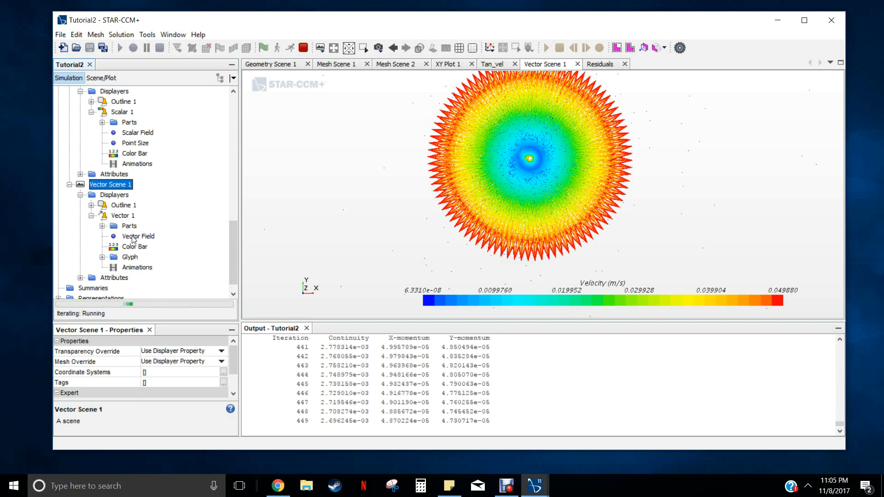
pyautogui.click(138, 236)
pyautogui.scroll(-1, 194, 371)
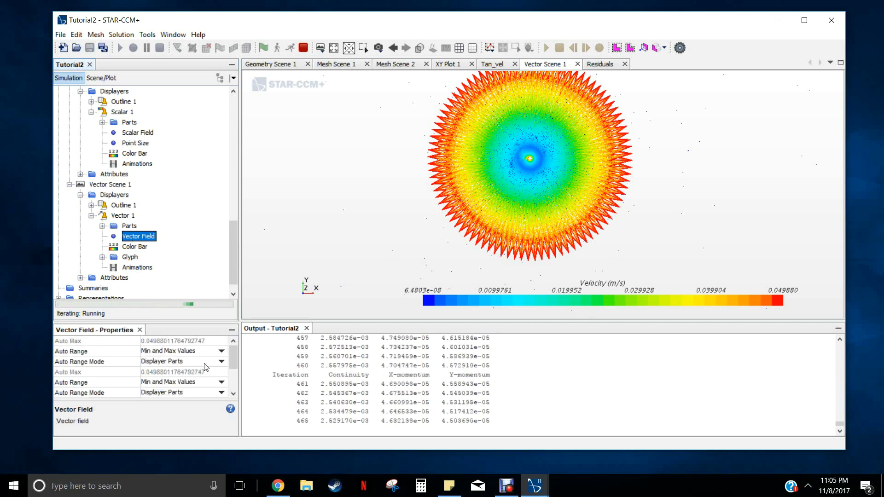
pyautogui.scroll(-1, 193, 372)
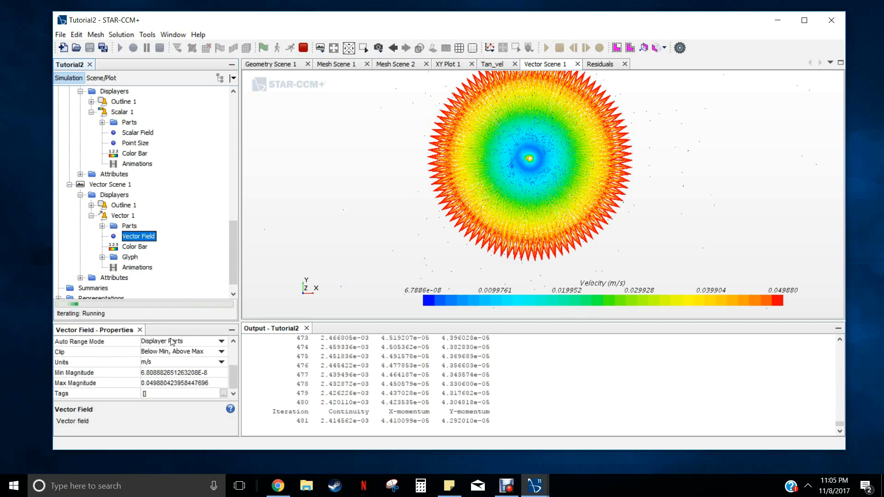
pyautogui.scroll(2, 156, 358)
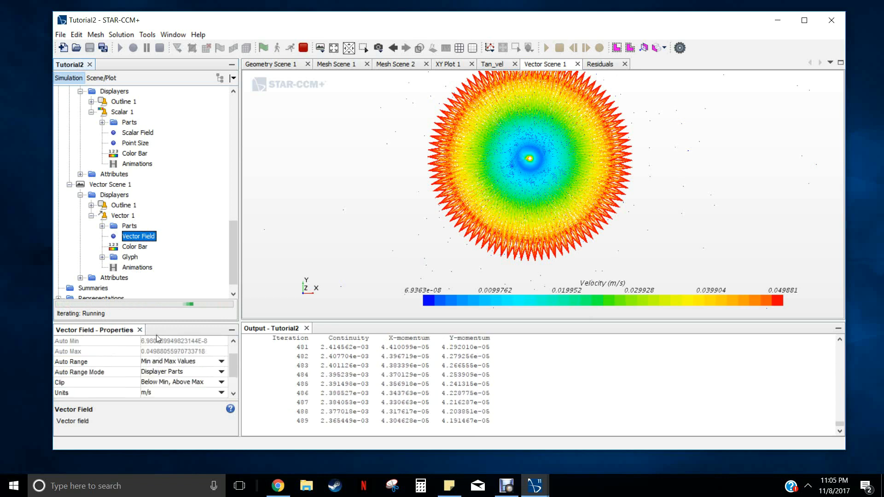
# Set the relative glyph length of the Vector 1 displayer to 0.15% and inspect the arrows around the cylinder.
pyautogui.click(102, 257)
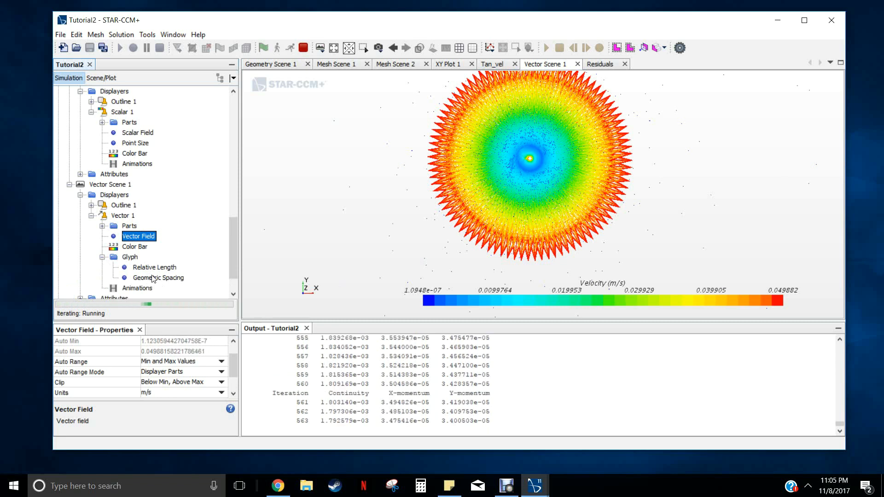
pyautogui.click(103, 257)
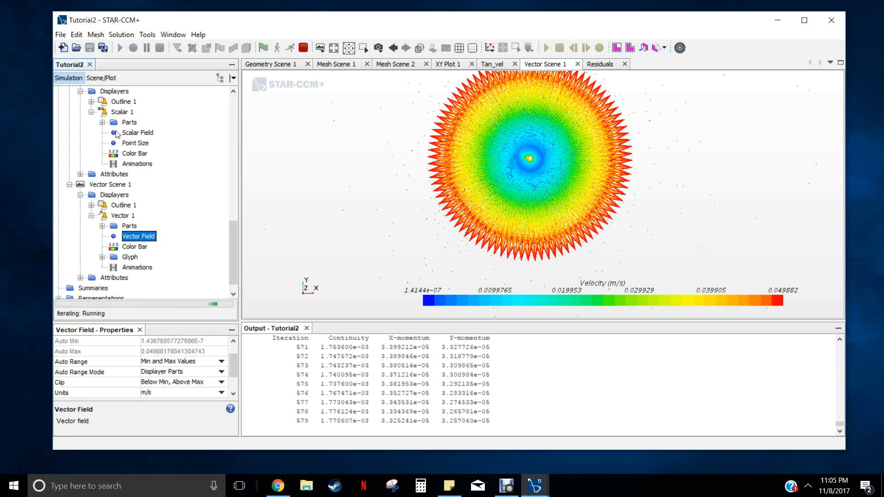
pyautogui.click(103, 257)
pyautogui.click(153, 268)
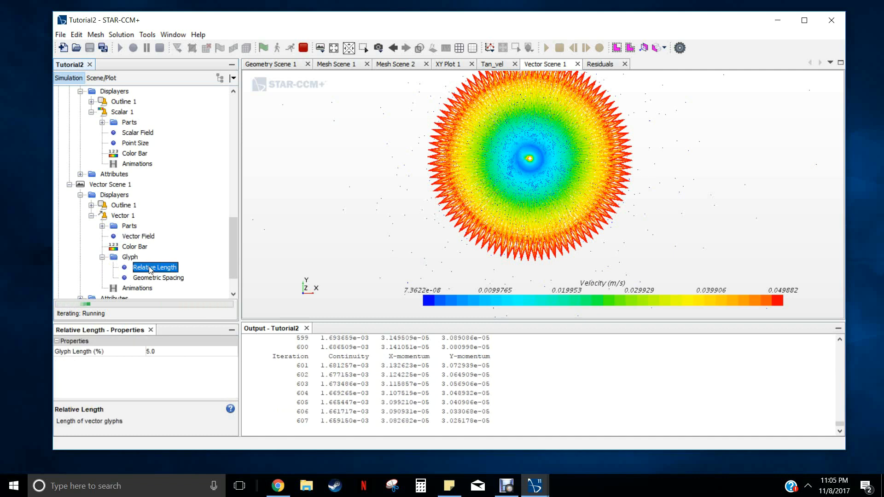
pyautogui.click(153, 352)
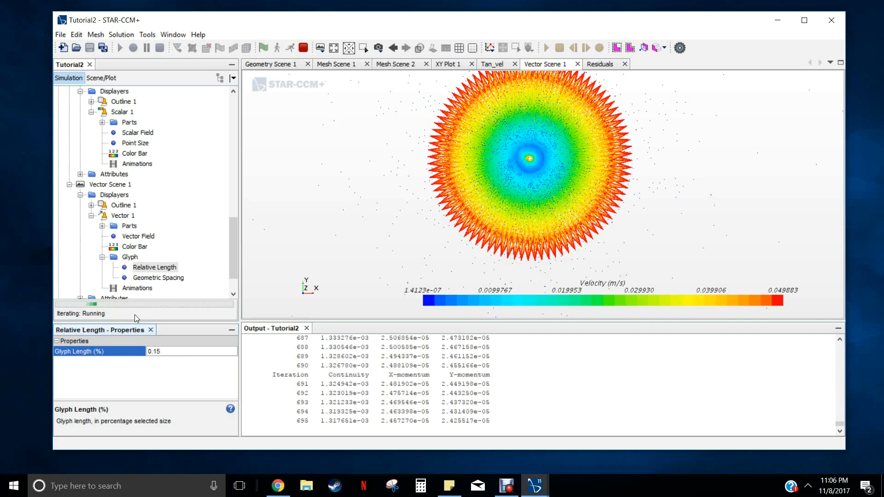
pyautogui.press('Return')
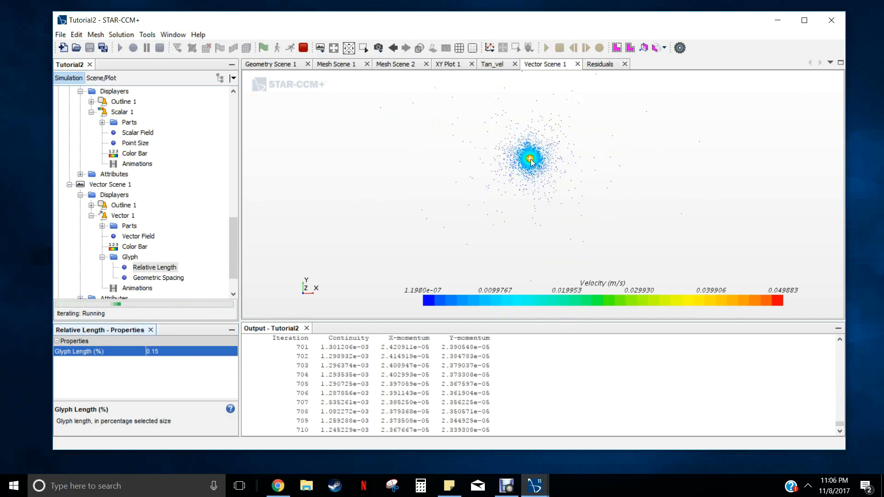
pyautogui.scroll(10, 556, 142)
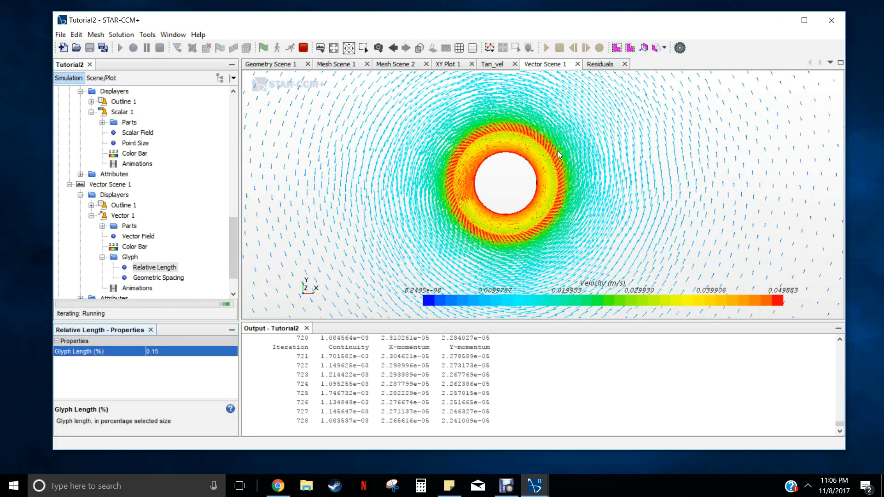
pyautogui.scroll(4, 543, 182)
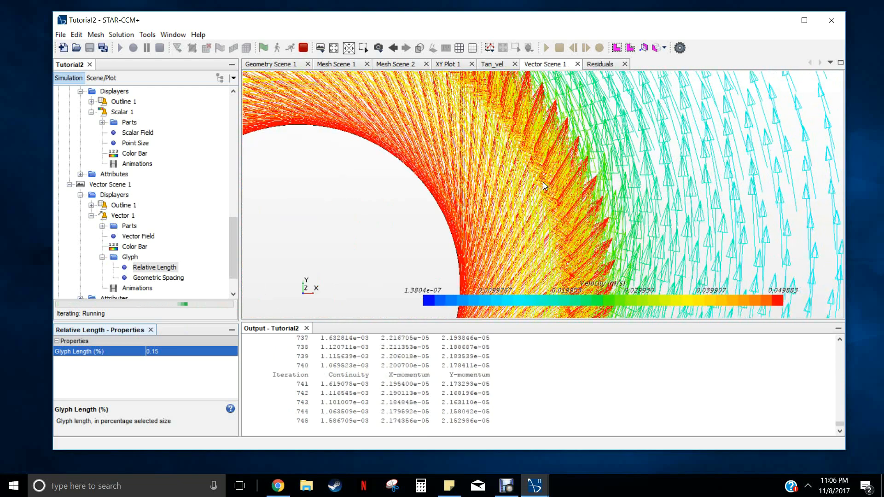
pyautogui.scroll(-6, 542, 182)
pyautogui.scroll(-5, 541, 183)
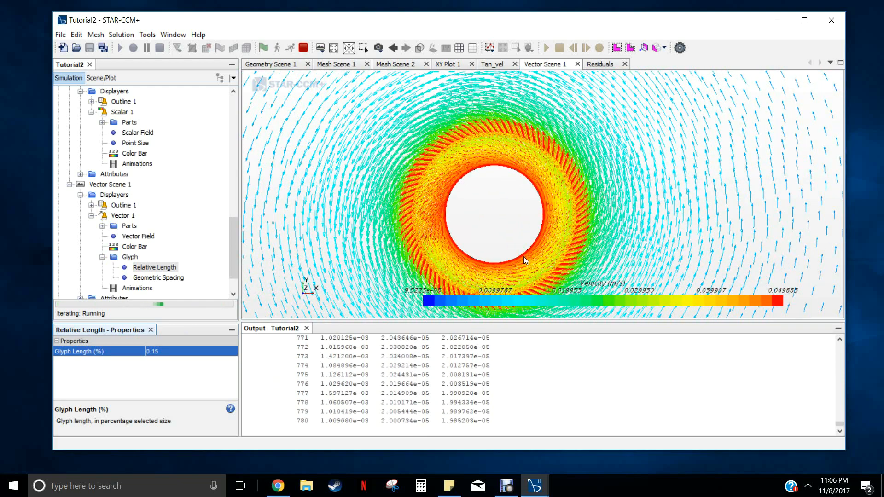
pyautogui.scroll(-1, 524, 257)
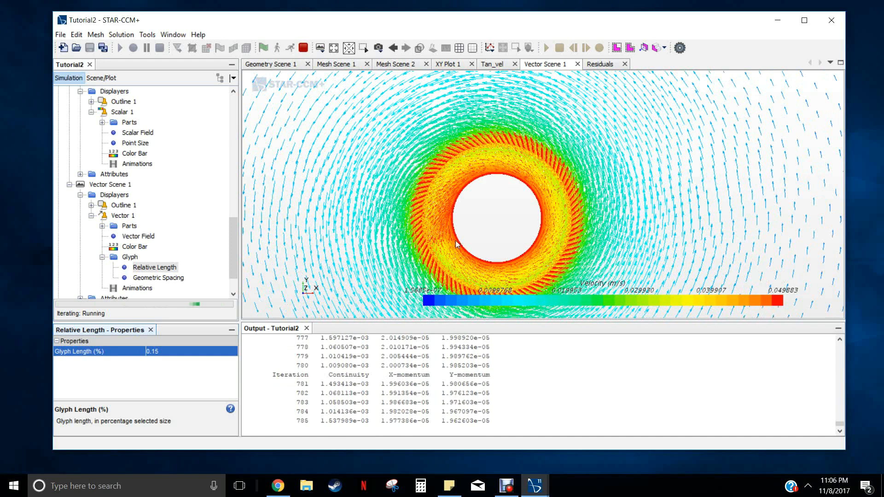
# Set Vector 1's relative glyph length to 0.05% and inspect the velocity vectors close to the cylinder wall.
pyautogui.click(163, 352)
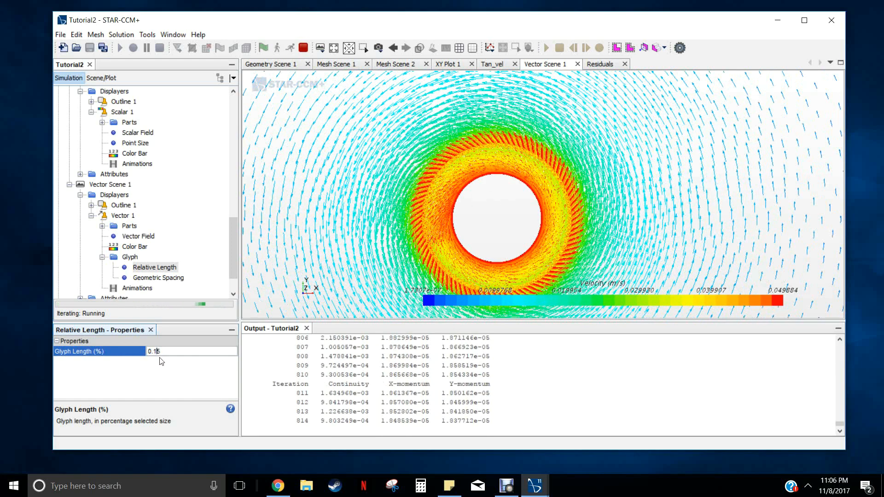
pyautogui.press('BackSpace')
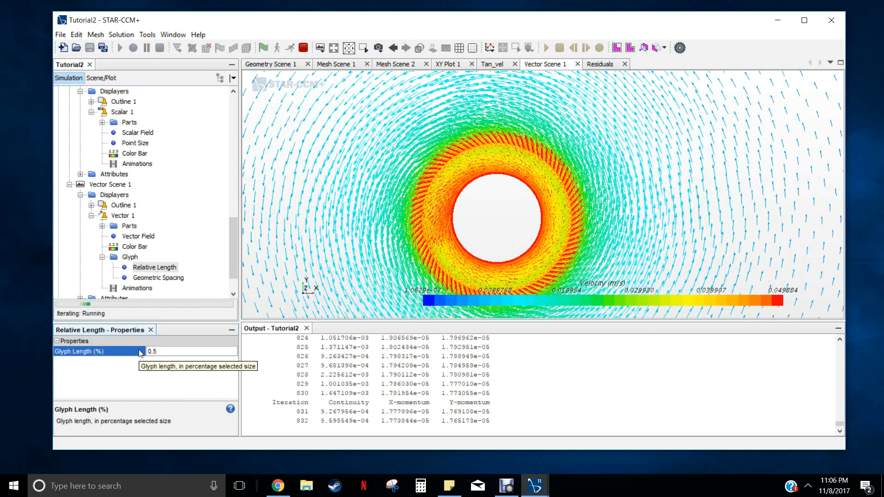
pyautogui.press('Return')
pyautogui.scroll(5, 552, 211)
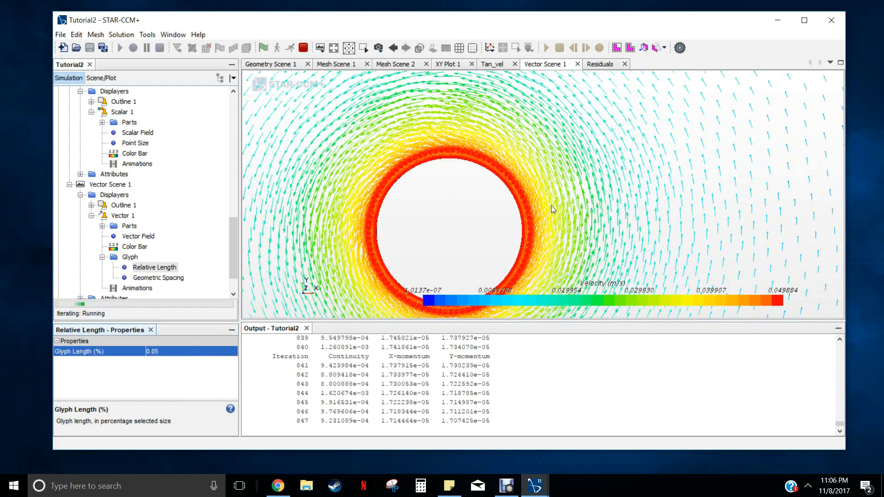
pyautogui.scroll(4, 515, 205)
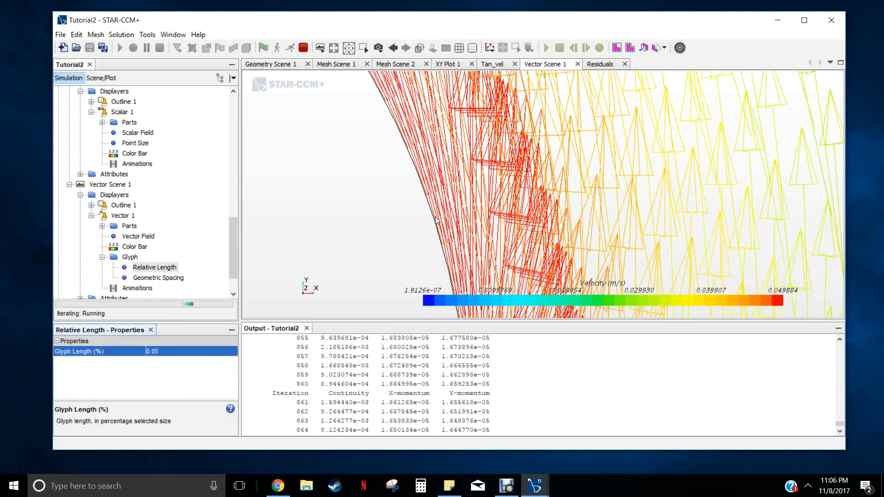
pyautogui.scroll(-8, 462, 202)
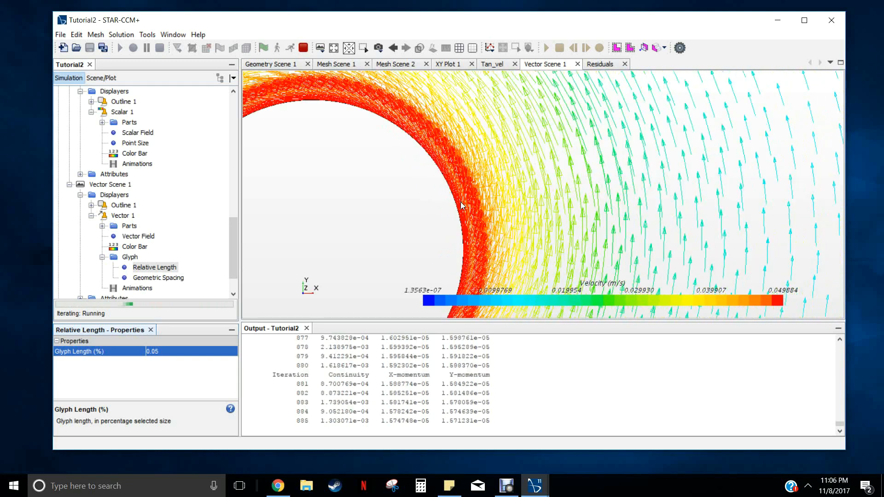
pyautogui.scroll(-6, 461, 203)
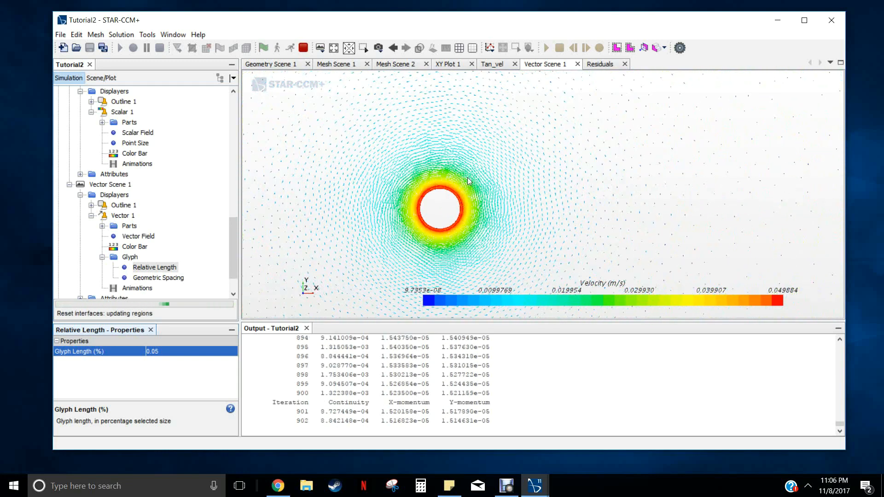
# Examine the tangential velocity contours around the cylinder in the Tan_vel scene and the continuity residual at recent iterations.
pyautogui.click(491, 66)
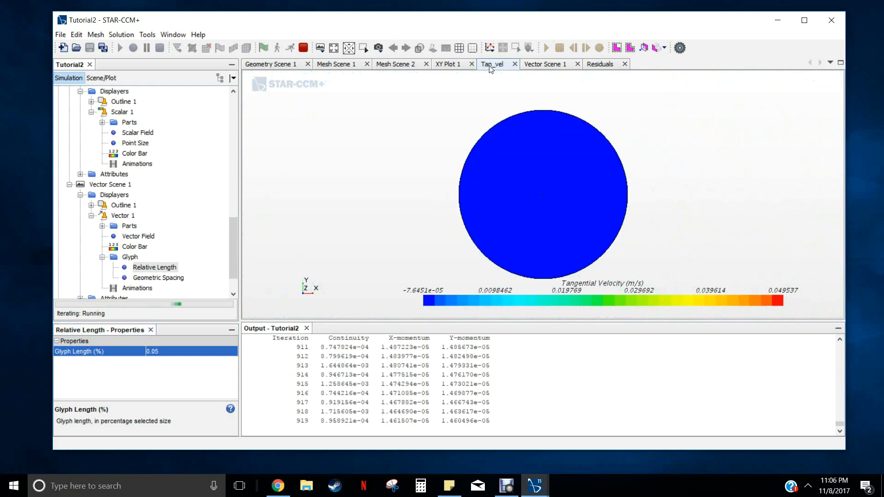
pyautogui.scroll(3, 543, 193)
pyautogui.scroll(6, 541, 202)
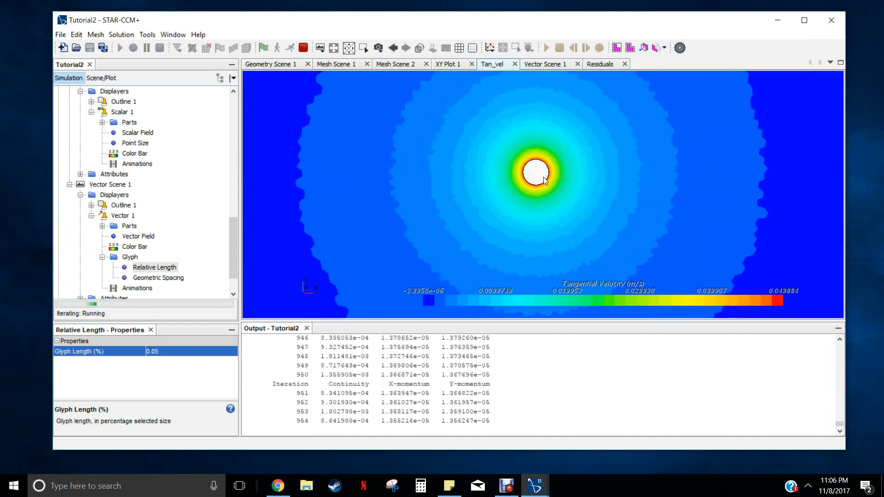
pyautogui.scroll(-2, 542, 176)
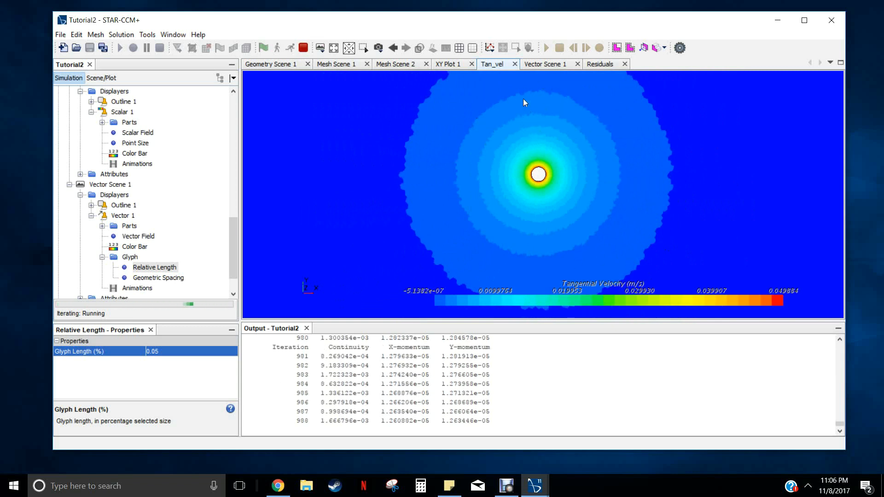
pyautogui.click(593, 67)
pyautogui.moveTo(779, 214)
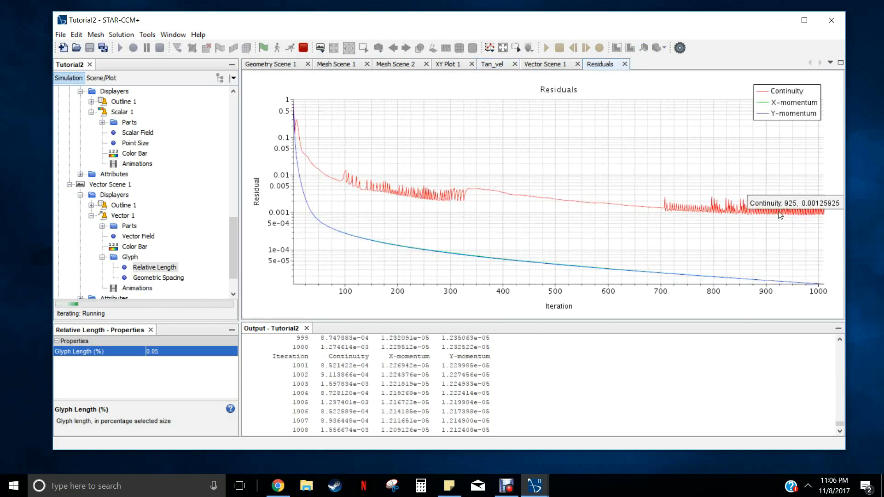
# Compare Vector Scene 1, the Residuals plot and the Tan_vel scene while the solver keeps iterating.
pyautogui.click(545, 67)
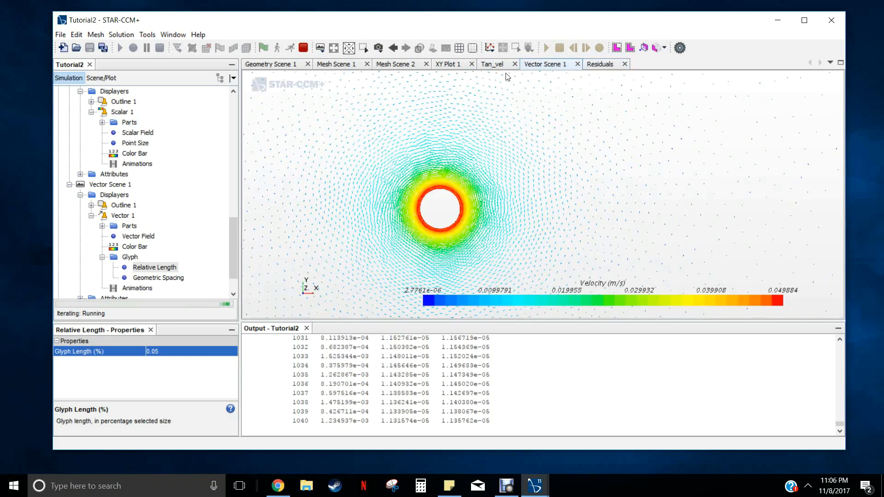
pyautogui.click(616, 66)
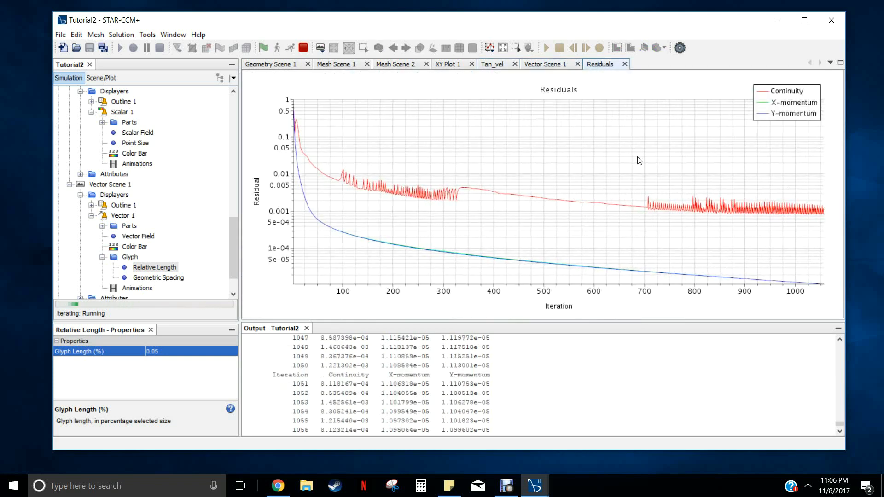
pyautogui.click(538, 67)
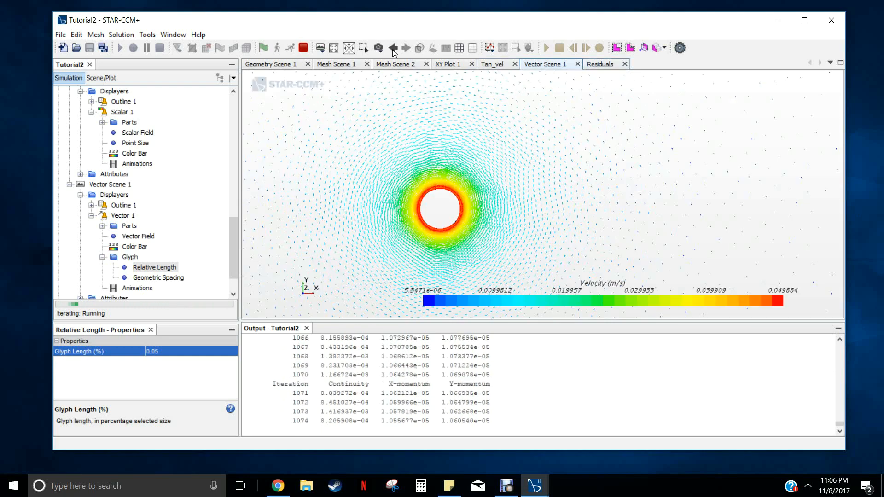
pyautogui.scroll(3, 427, 211)
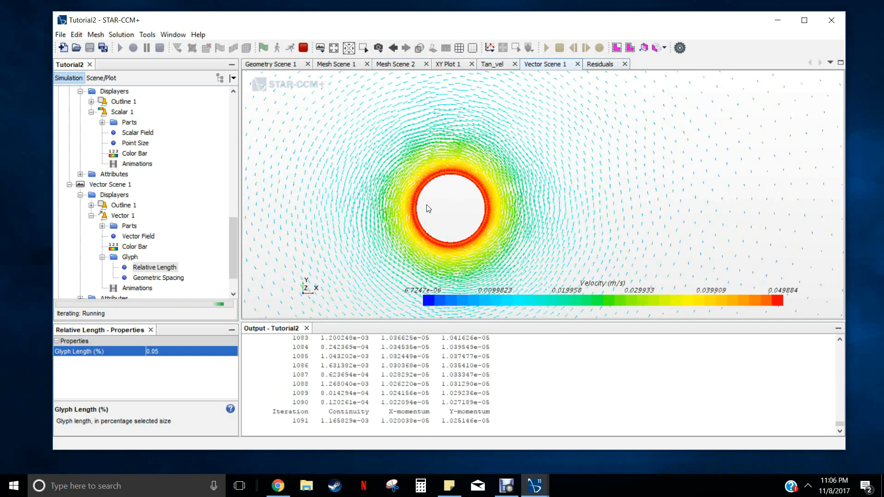
pyautogui.click(491, 65)
pyautogui.scroll(-3, 515, 198)
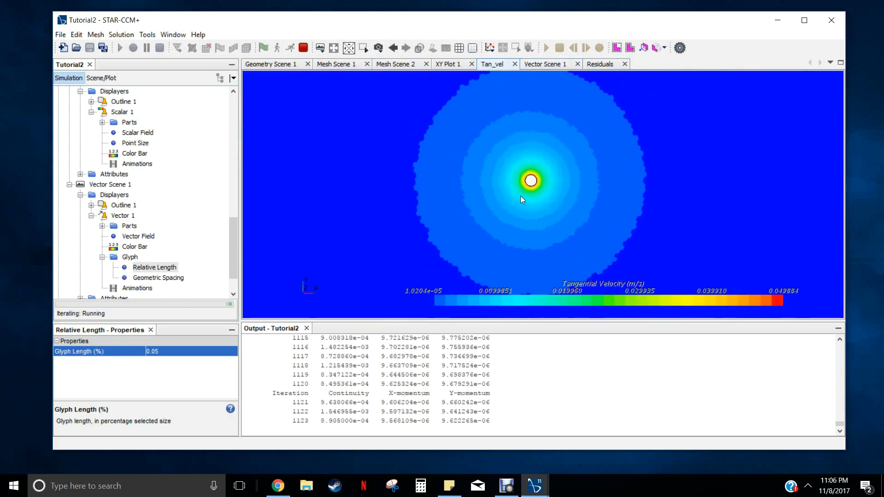
pyautogui.scroll(2, 516, 186)
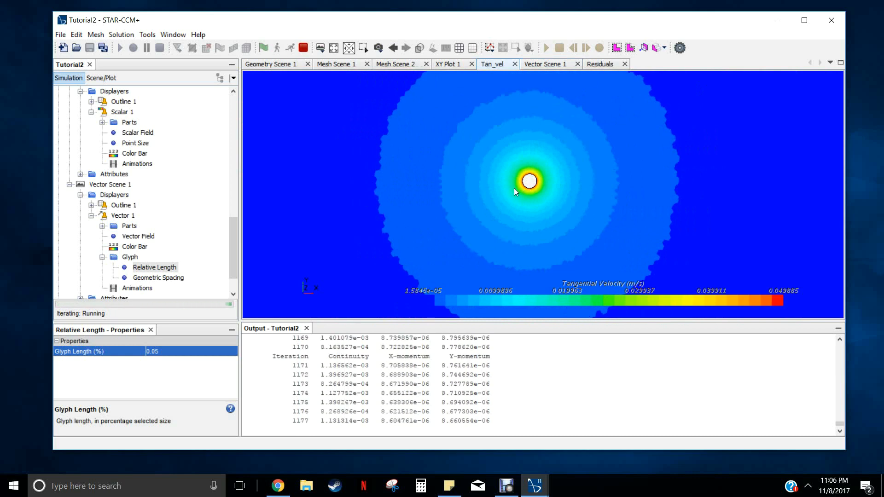
# Inspect the tangential velocity of the line probe points near the cylinder in XY Plot 1.
pyautogui.click(449, 65)
pyautogui.click(403, 183)
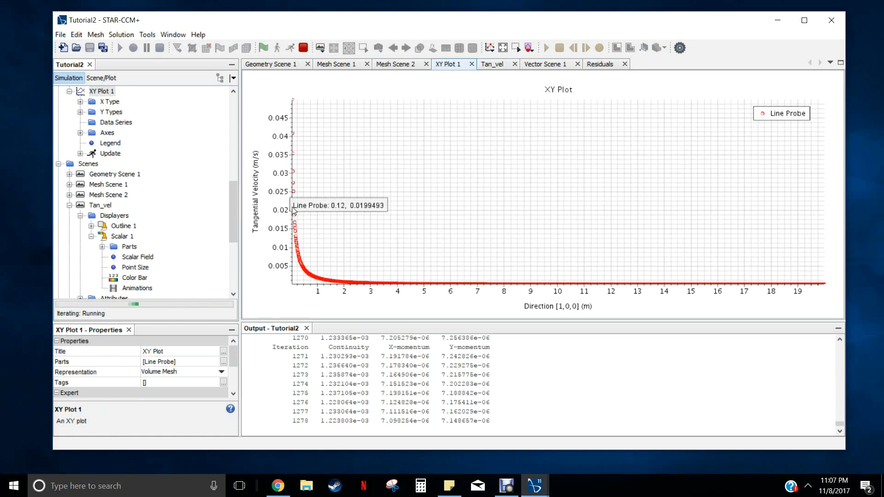
pyautogui.click(194, 137)
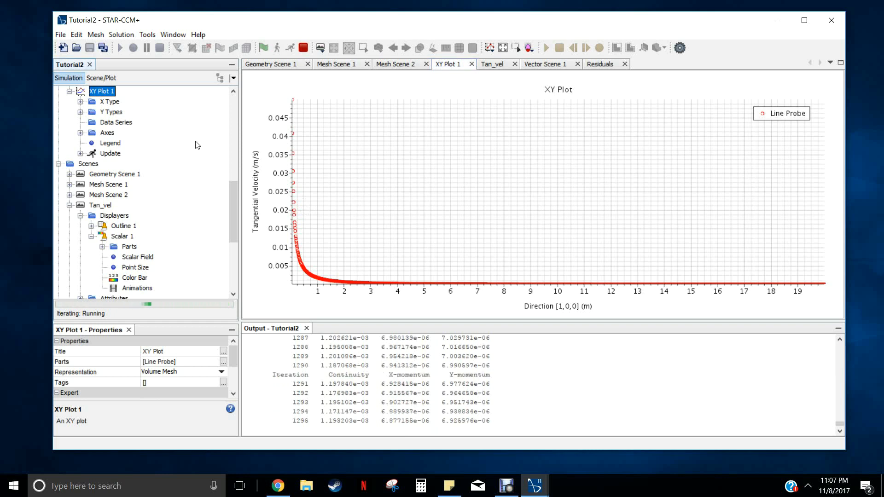
# Set the resolution of the Line Probe derived part to 4000.
pyautogui.scroll(5, 196, 143)
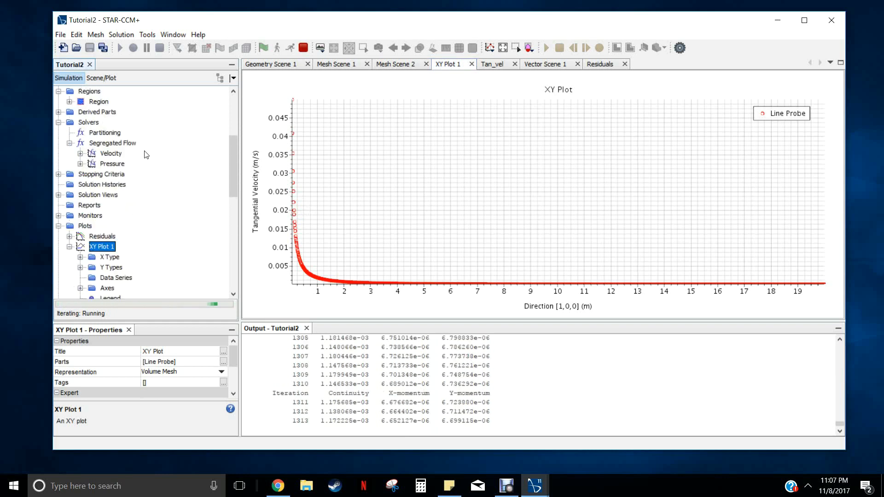
pyautogui.scroll(1, 121, 144)
pyautogui.click(58, 143)
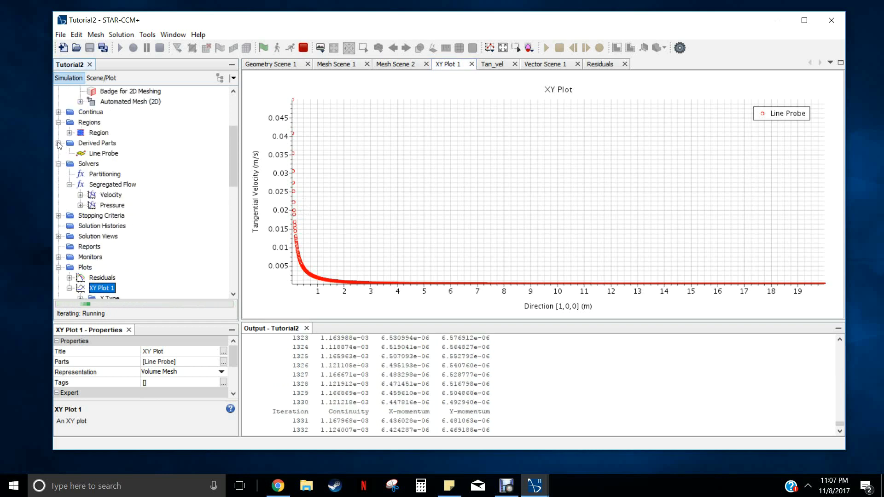
pyautogui.click(95, 155)
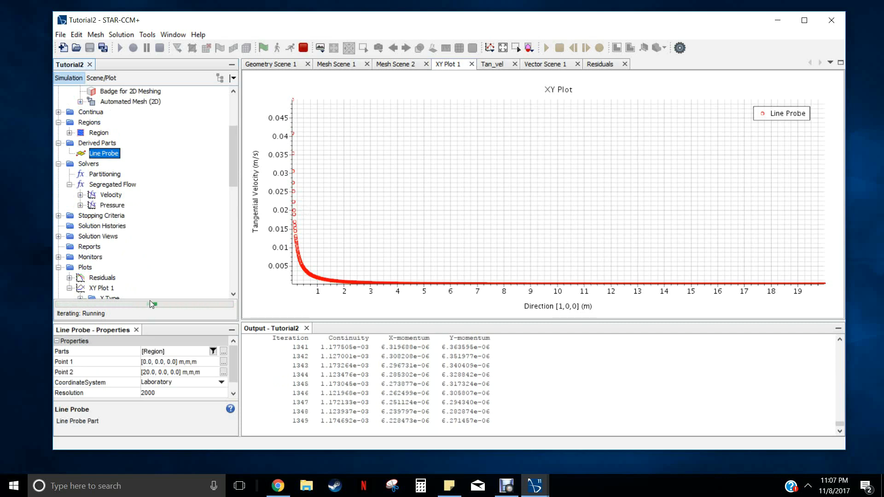
pyautogui.click(151, 394)
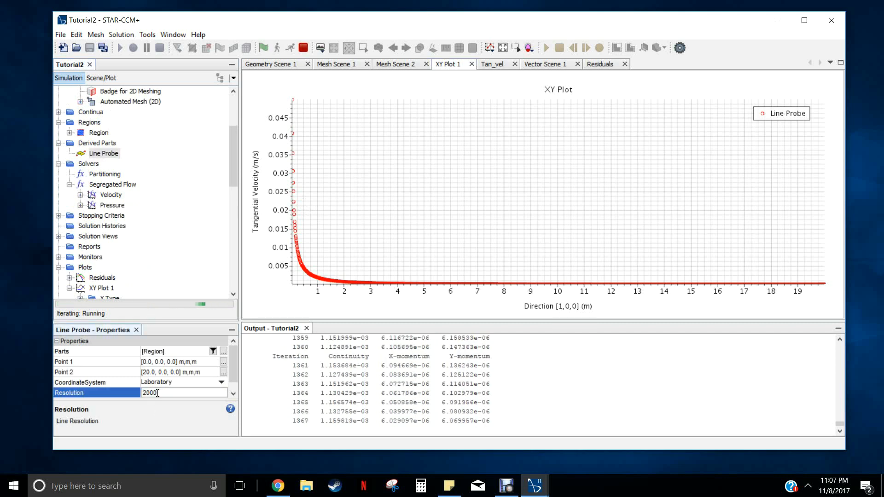
pyautogui.write('4')
pyautogui.press('Return')
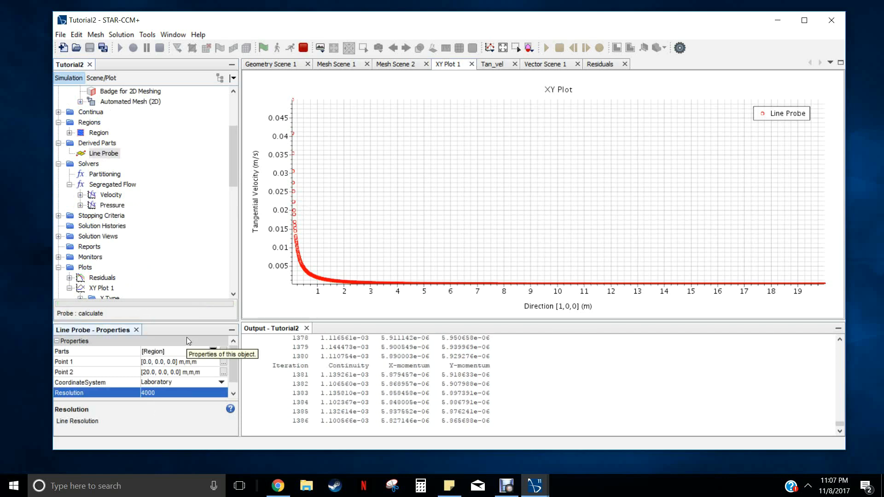
# Raise the Line Probe's resolution to 6000.
pyautogui.click(148, 394)
pyautogui.click(144, 394)
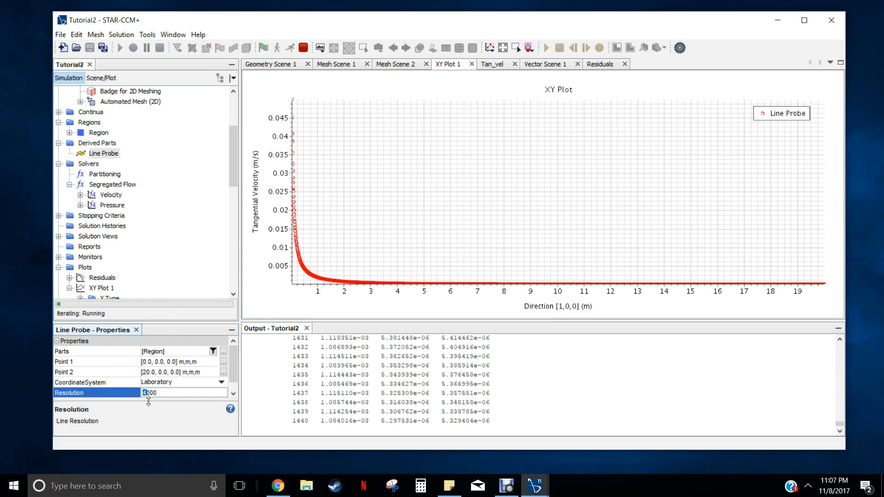
pyautogui.write('6')
pyautogui.press('Return')
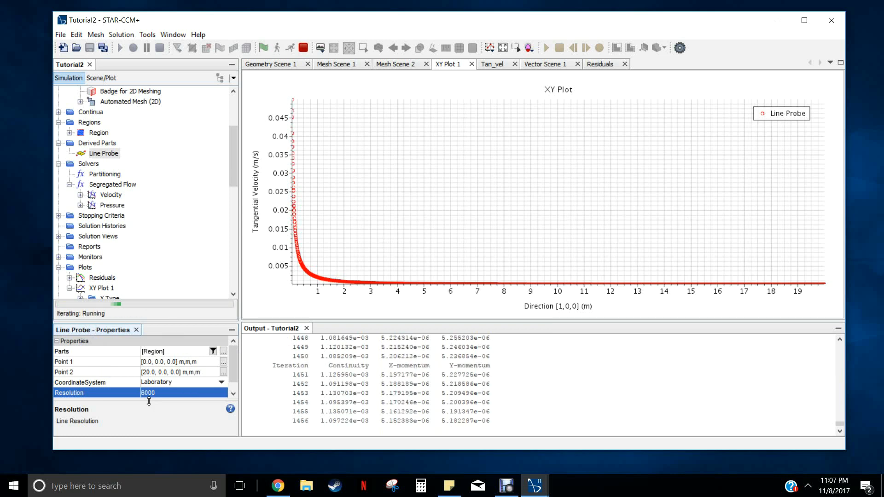
# Set the Line Probe's resolution to 10000 and check the spacing of the plotted points near the cylinder.
pyautogui.doubleClick(161, 393)
pyautogui.write('10000')
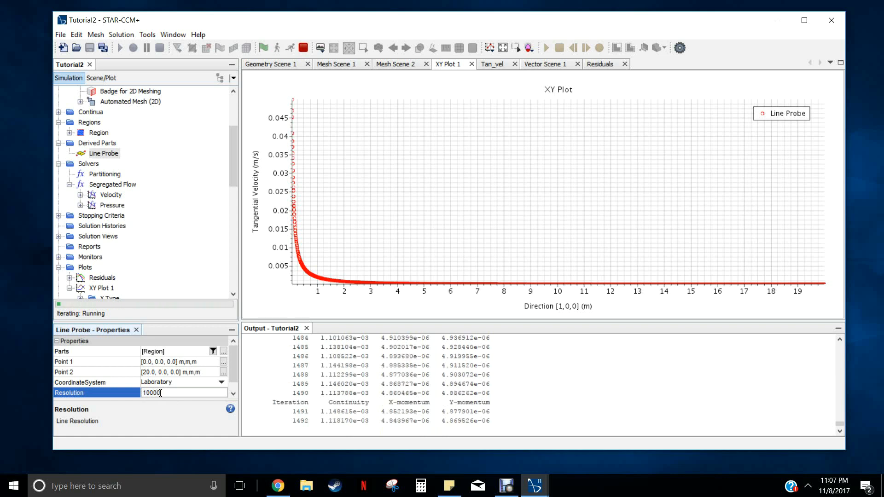
pyautogui.press('Return')
pyautogui.scroll(5, 331, 171)
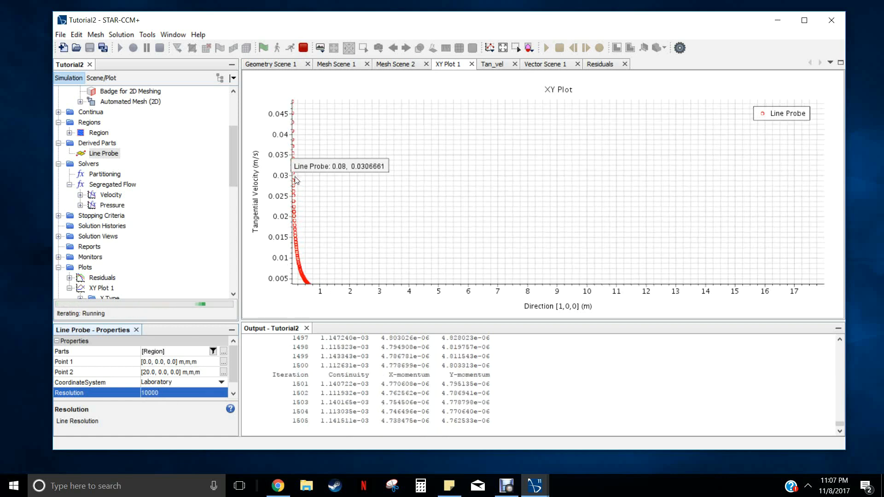
pyautogui.scroll(-3, 342, 184)
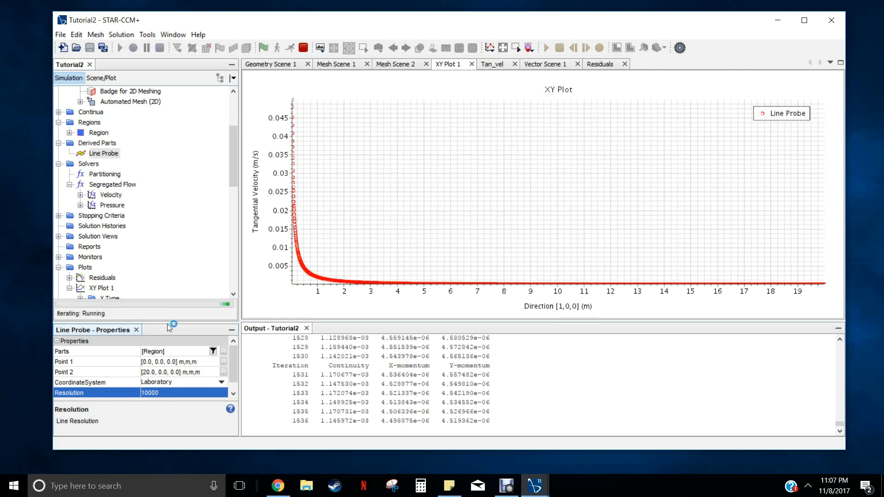
# Set the minimum of XY Plot 1's bottom axis to 0 and lock it.
pyautogui.click(174, 240)
pyautogui.scroll(-2, 137, 237)
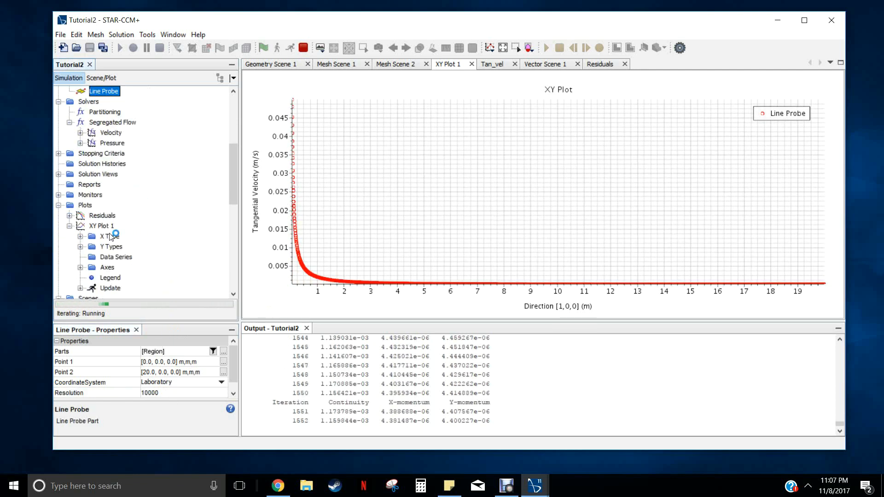
pyautogui.click(102, 227)
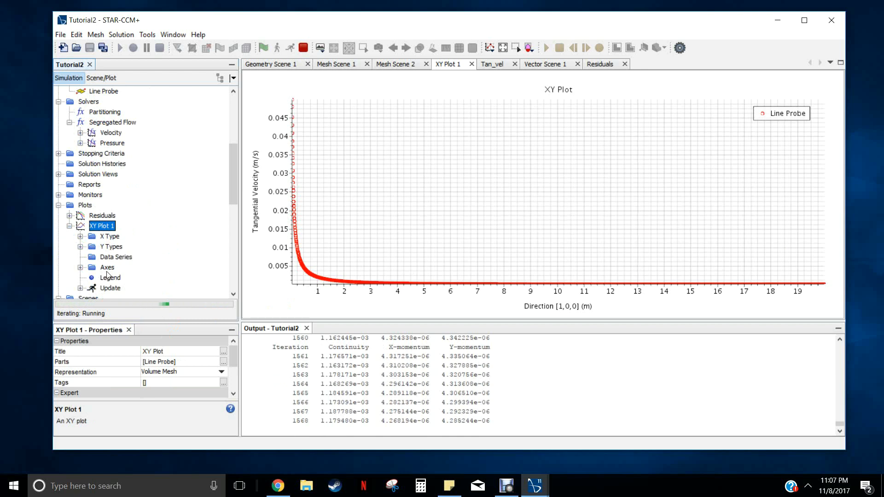
pyautogui.click(81, 267)
pyautogui.click(125, 278)
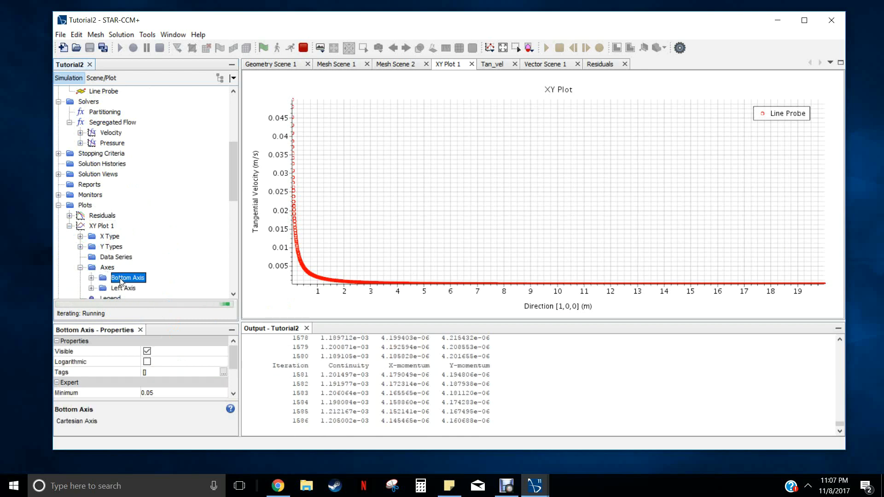
pyautogui.moveTo(235, 364); pyautogui.dragTo(233, 377)
pyautogui.click(143, 341)
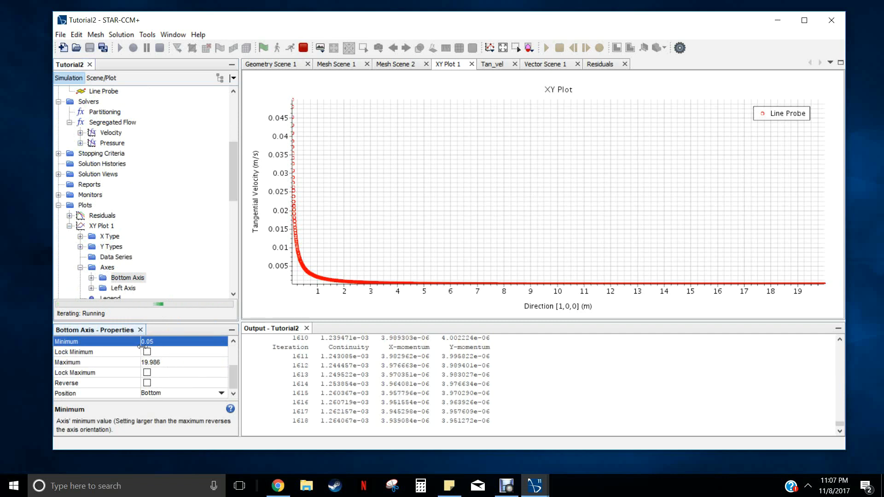
pyautogui.click(163, 341)
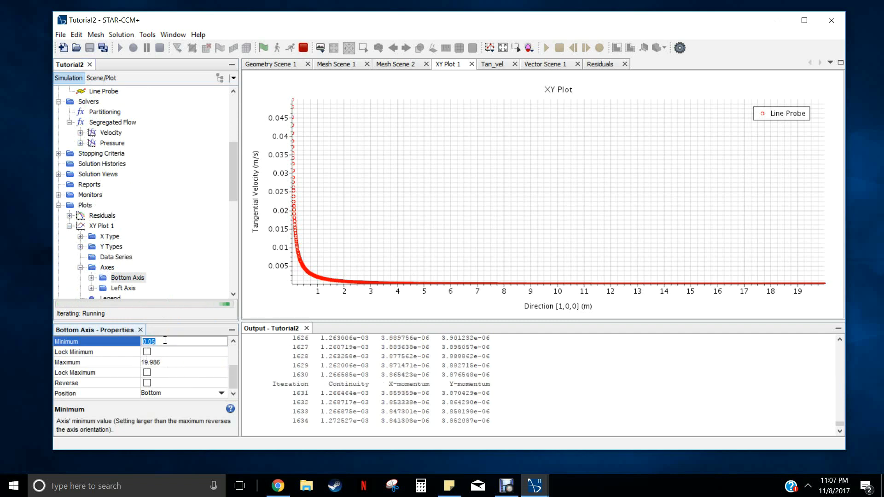
pyautogui.write('0')
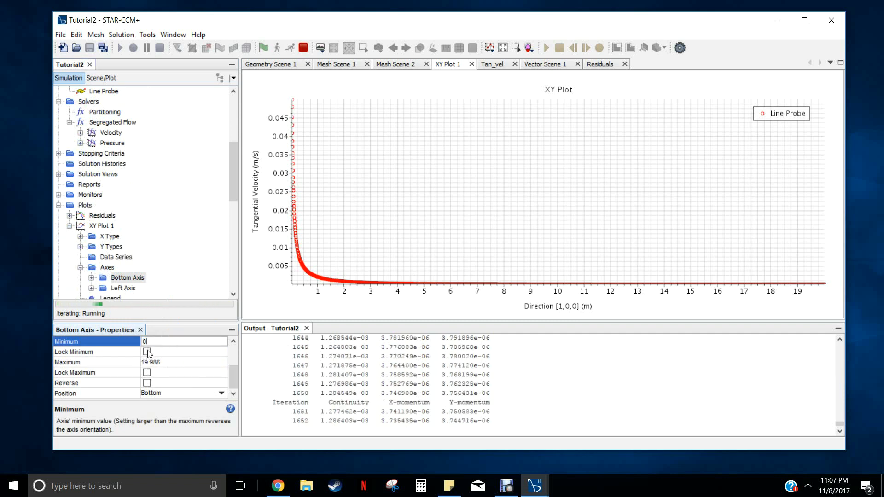
pyautogui.click(147, 352)
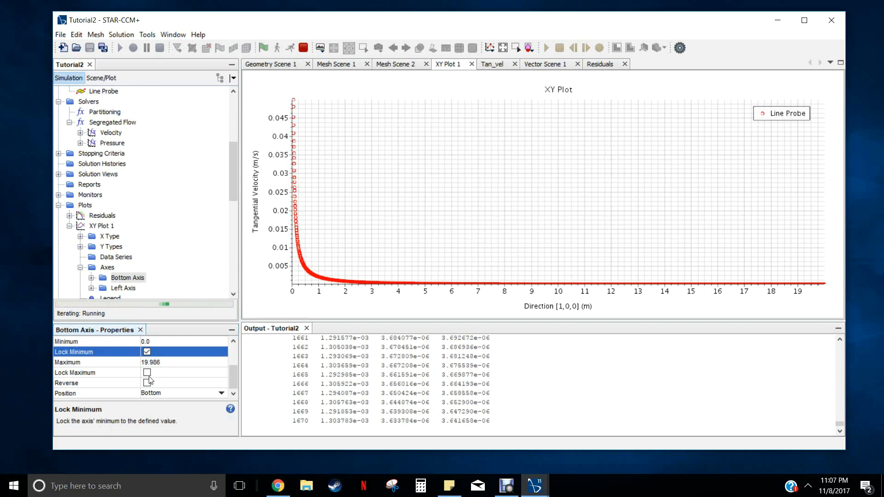
# Set the bottom axis maximum to 3, lock it, and inspect the velocity curve at different scales.
pyautogui.click(152, 362)
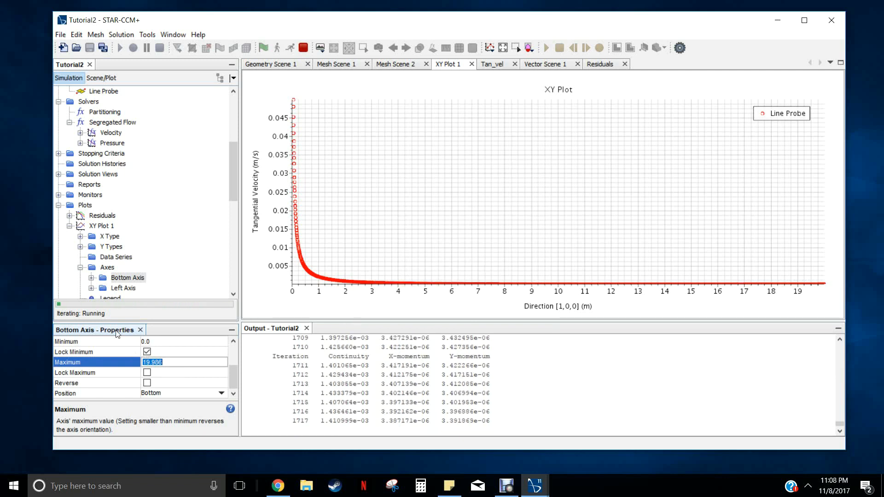
pyautogui.write('3')
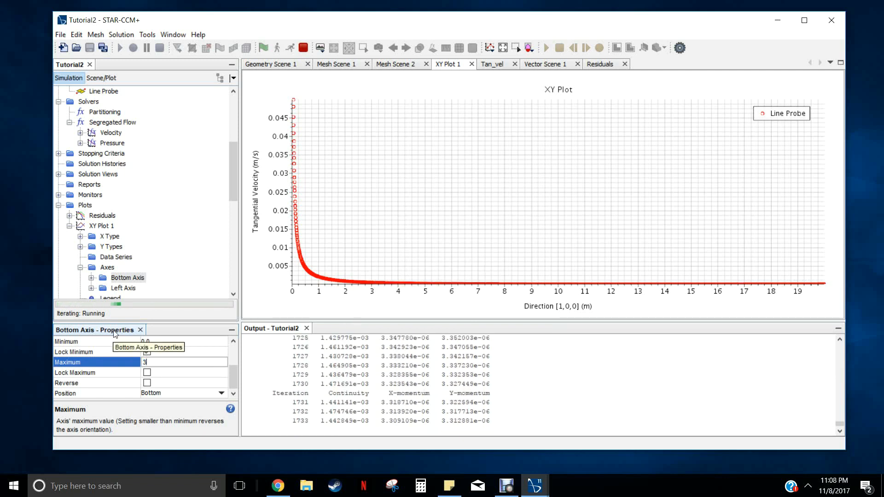
pyautogui.click(147, 373)
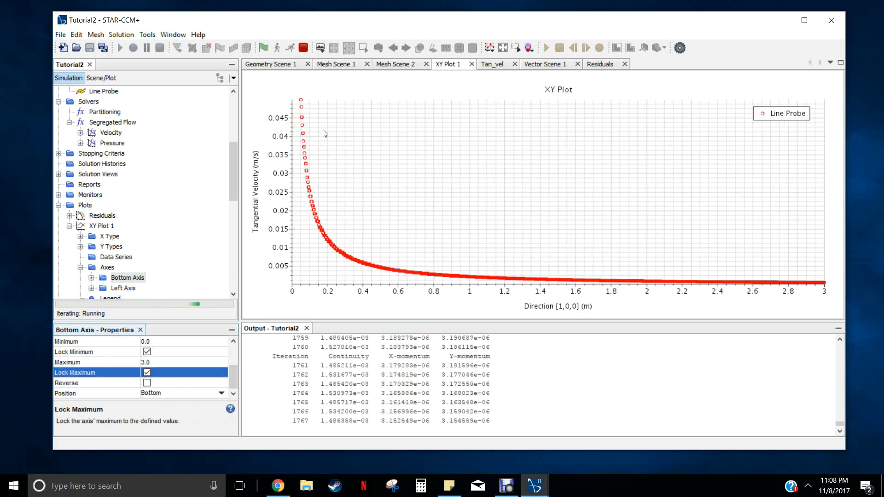
pyautogui.scroll(2, 321, 131)
pyautogui.scroll(-2, 317, 179)
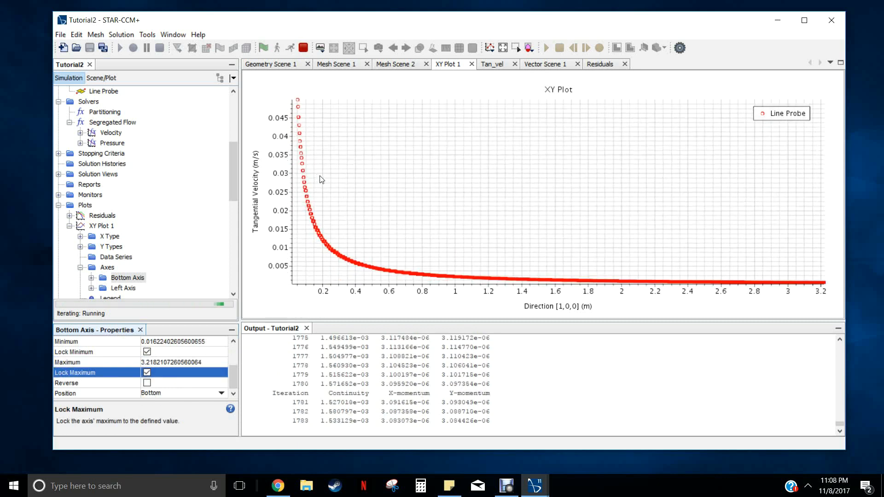
pyautogui.scroll(2, 325, 182)
pyautogui.scroll(-2, 323, 184)
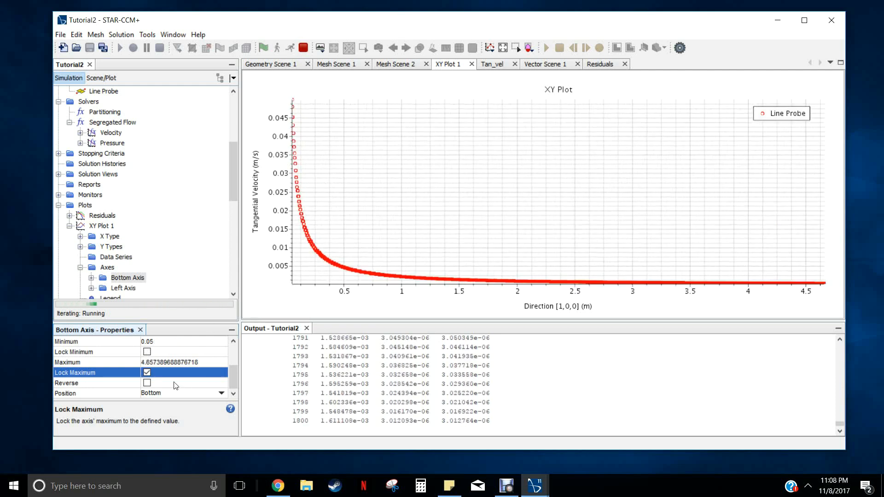
# Lock the bottom axis minimum again and reset the axis range to 0 through 3.
pyautogui.click(150, 352)
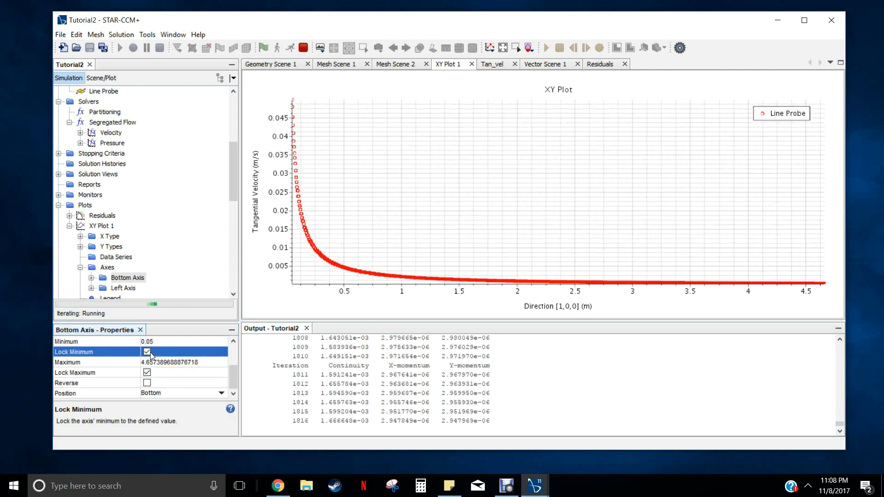
pyautogui.click(158, 341)
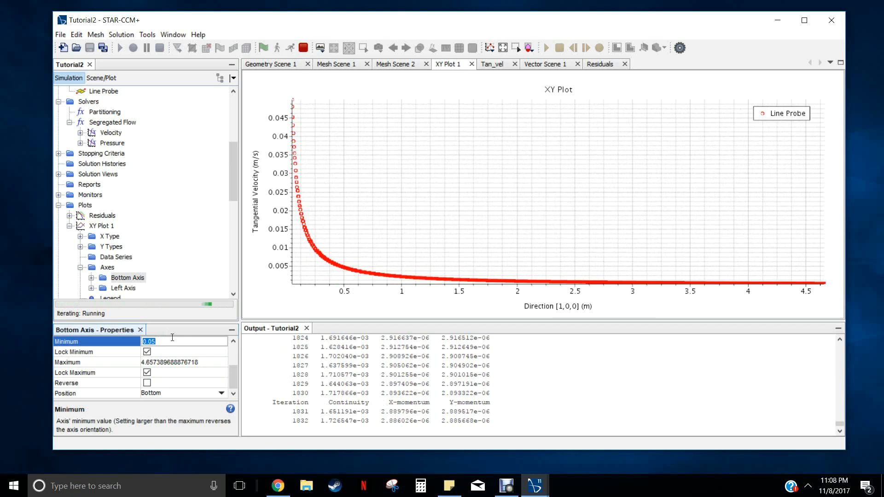
pyautogui.write('0')
pyautogui.press('Return')
pyautogui.click(151, 363)
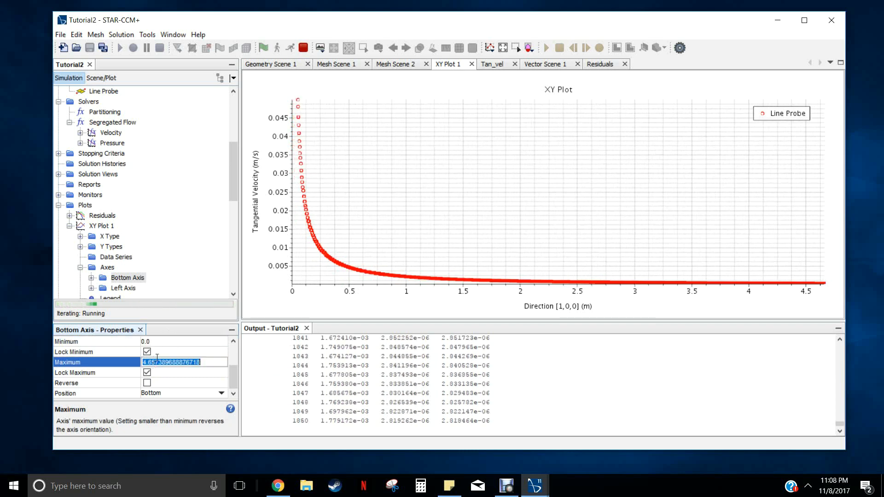
pyautogui.write('3')
pyautogui.press('Return')
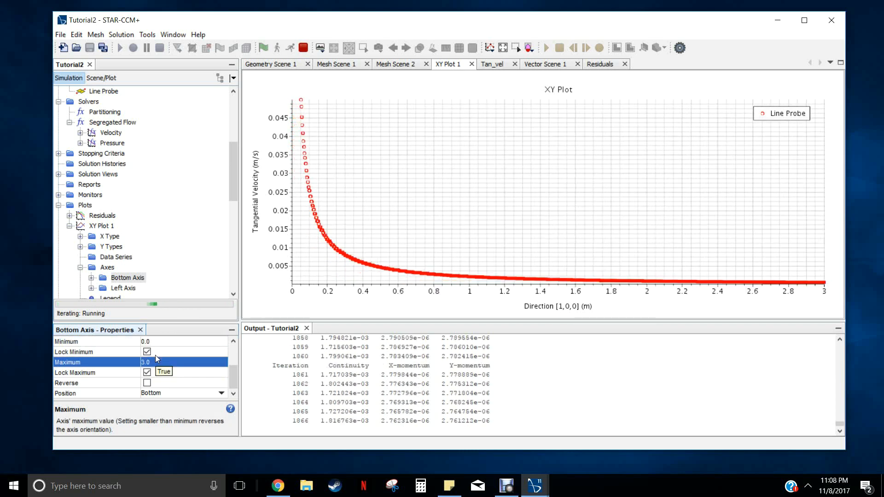
# Examine the individual line probe points on the steep part of the tangential velocity curve in XY Plot 1.
pyautogui.click(357, 193)
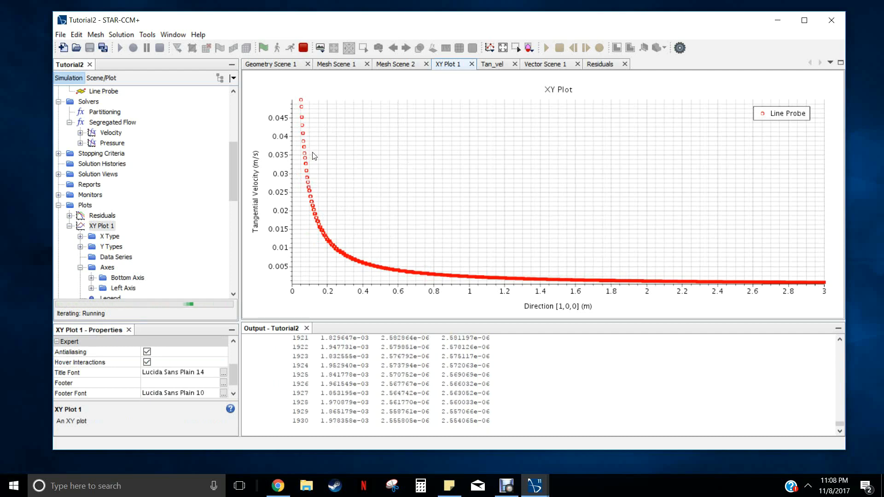
pyautogui.scroll(8, 323, 215)
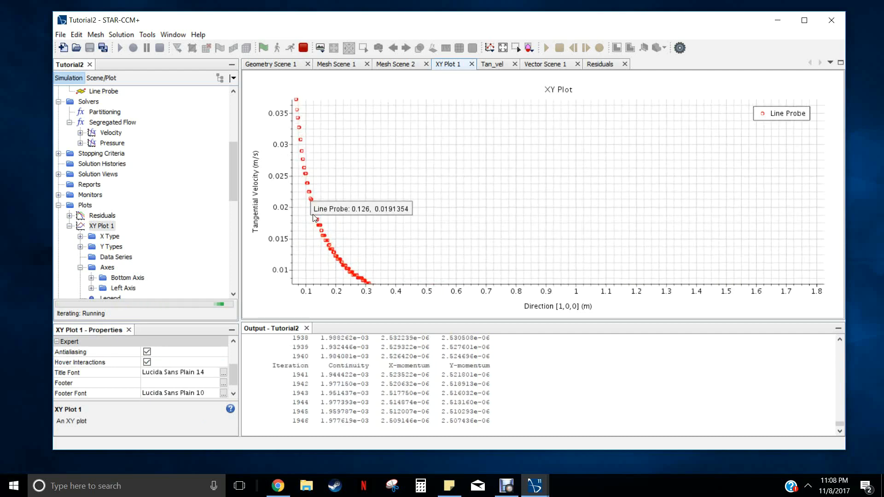
pyautogui.scroll(6, 317, 209)
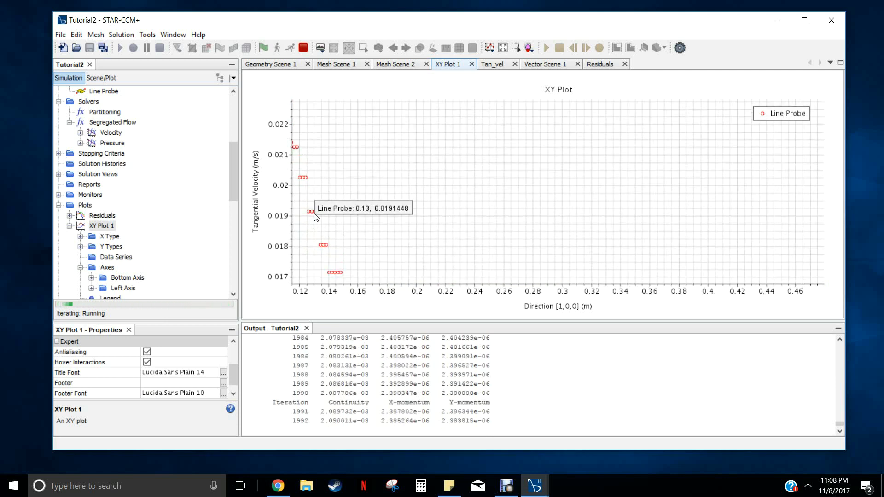
pyautogui.scroll(-8, 338, 184)
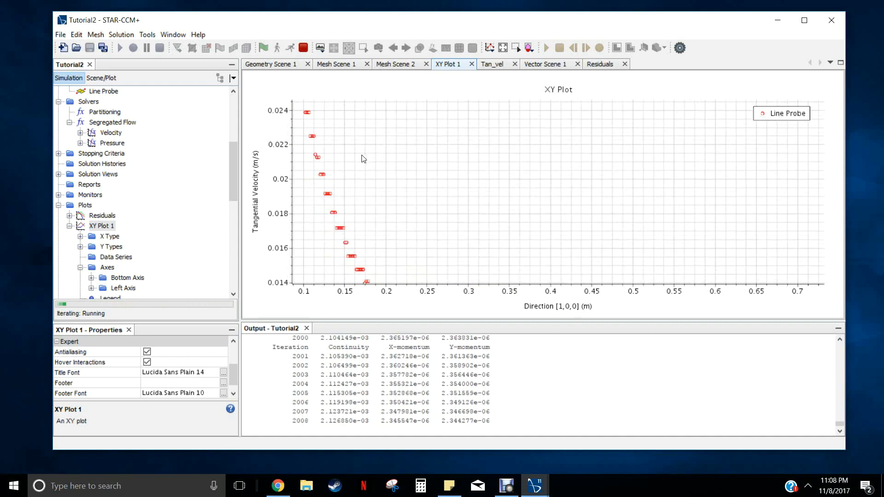
pyautogui.scroll(-5, 371, 157)
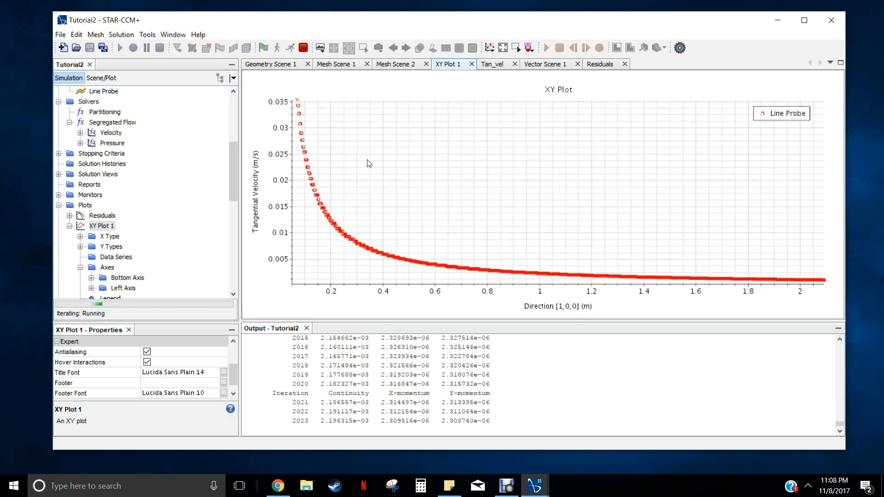
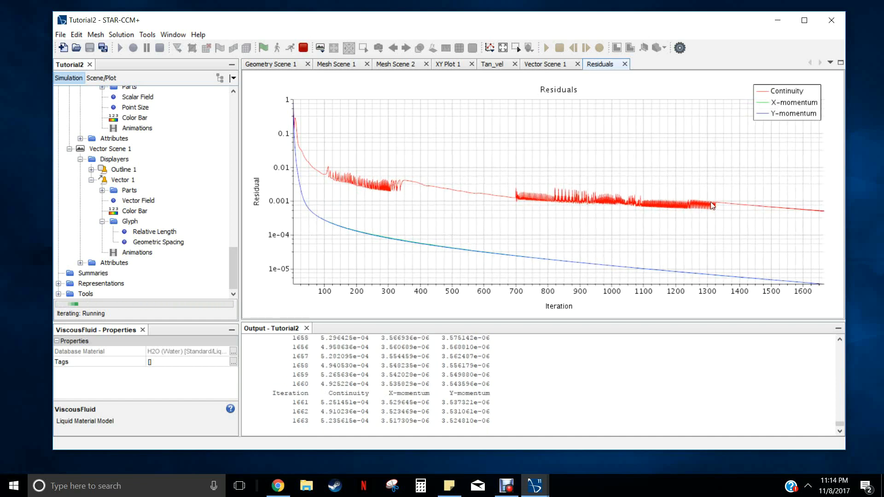
# Review the final results in Vector Scene 1, the Tan_vel scene and XY Plot 1.
pyautogui.click(489, 66)
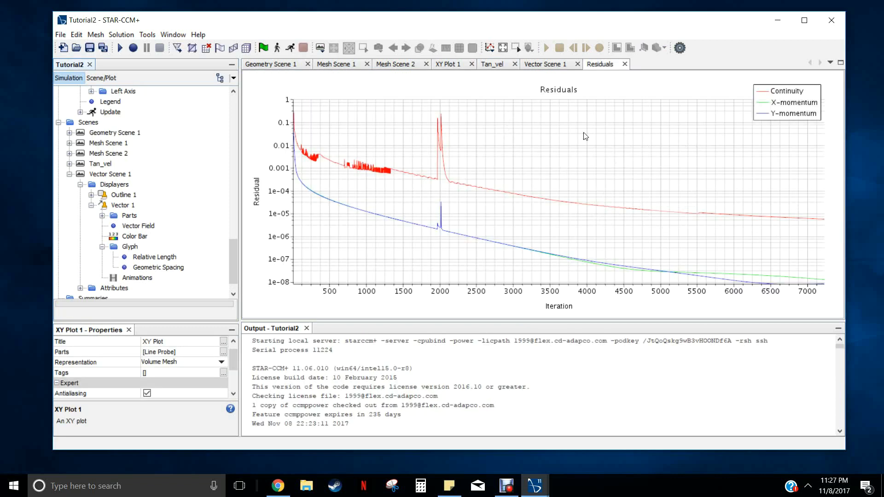
pyautogui.click(541, 67)
pyautogui.scroll(-5, 589, 108)
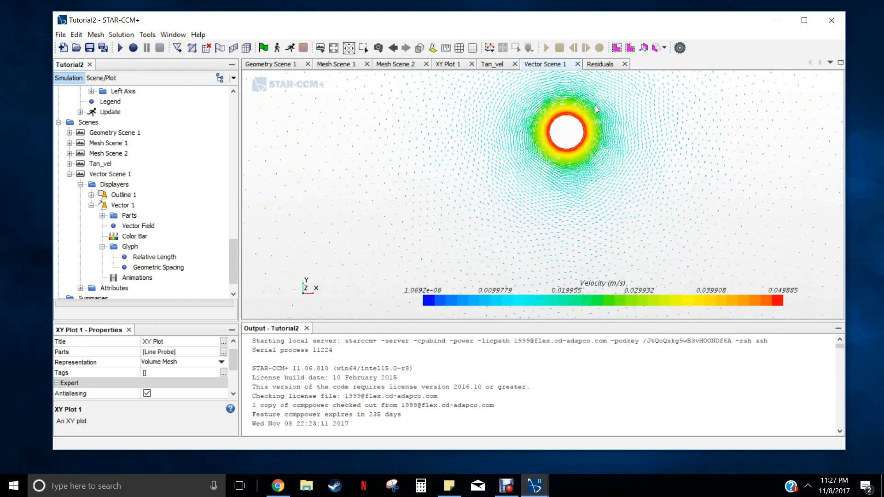
pyautogui.click(497, 67)
pyautogui.scroll(-3, 538, 175)
pyautogui.scroll(2, 541, 197)
pyautogui.click(447, 66)
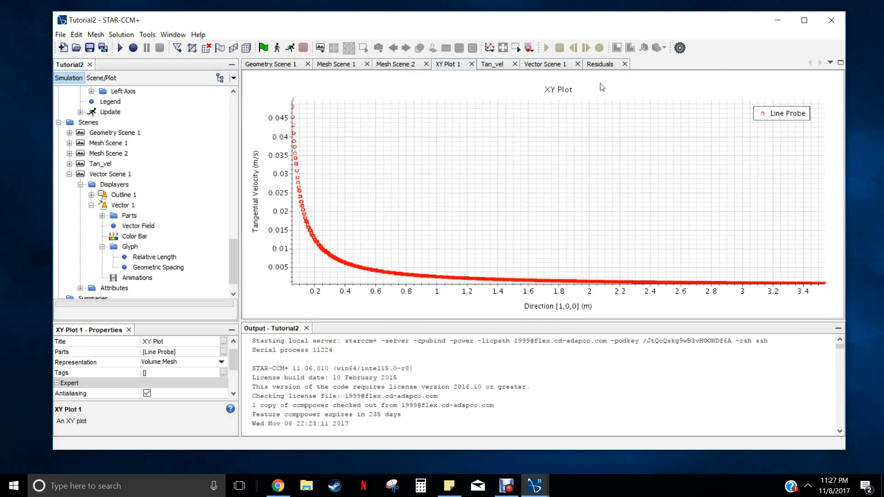
# Review the Residuals plot, XY Plot 1 and the Tan_vel scene.
pyautogui.click(597, 66)
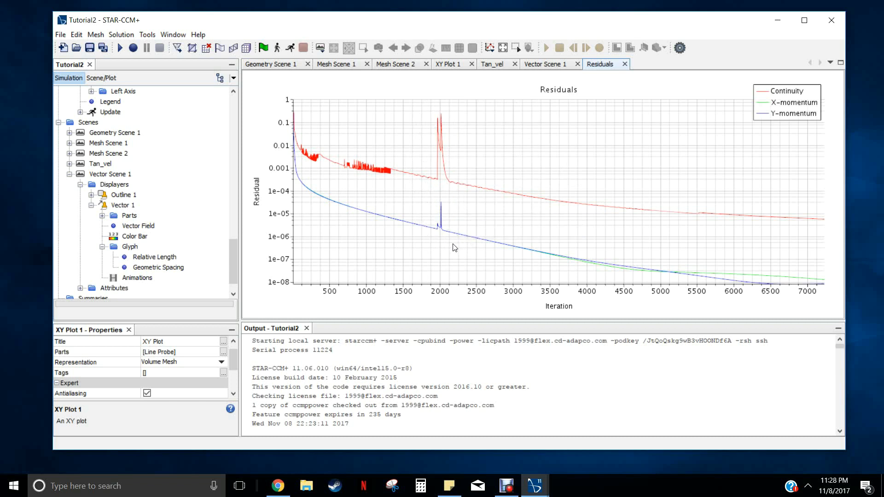
pyautogui.moveTo(442, 222)
pyautogui.click(448, 66)
pyautogui.click(493, 67)
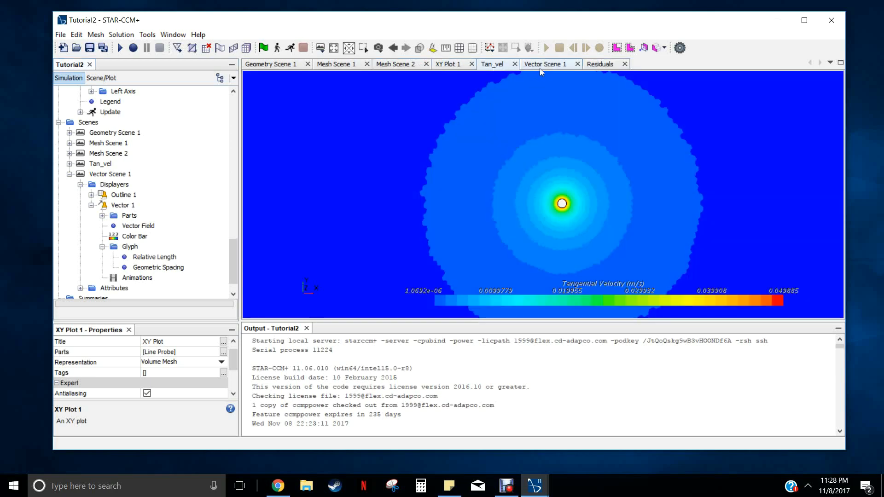
# Examine the velocity vectors around the rotating cylinder in Vector Scene 1 at different scales.
pyautogui.click(544, 65)
pyautogui.scroll(10, 579, 128)
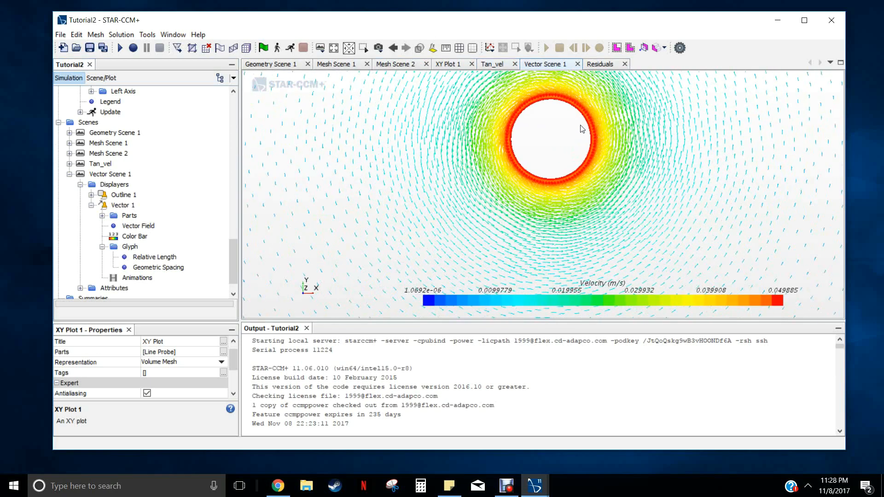
pyautogui.scroll(-5, 625, 132)
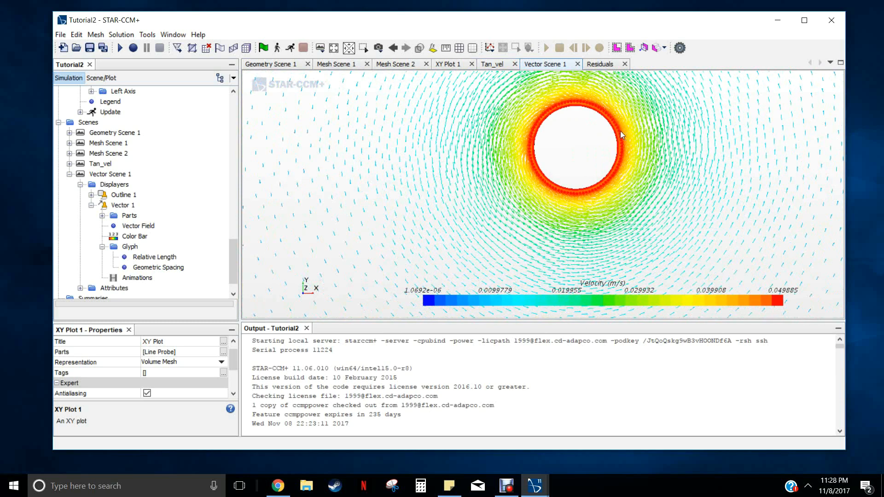
pyautogui.scroll(5, 618, 112)
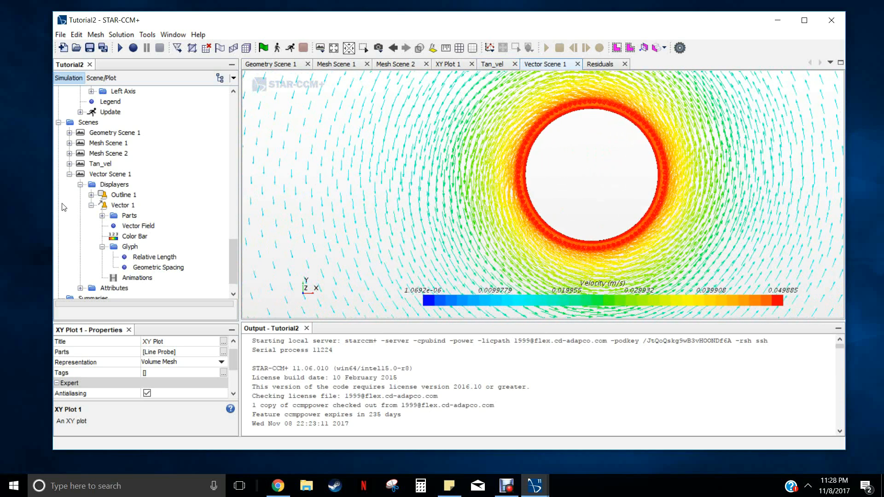
pyautogui.scroll(6, 148, 162)
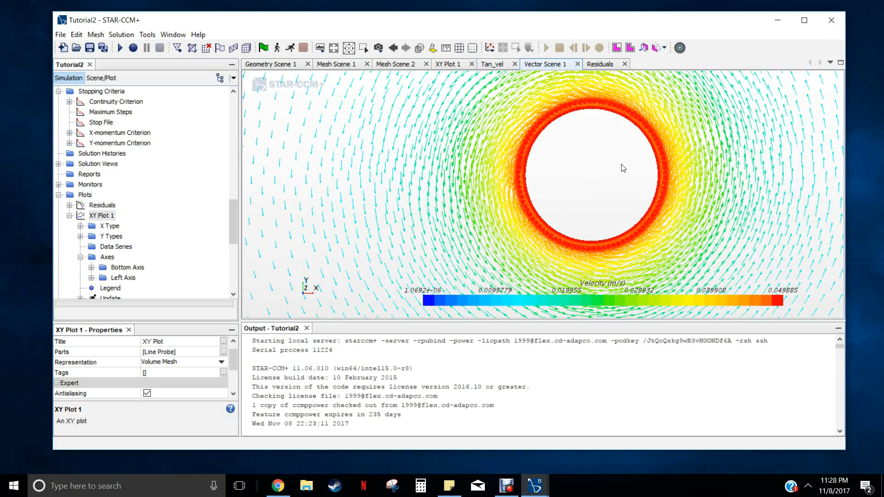
pyautogui.scroll(-3, 623, 168)
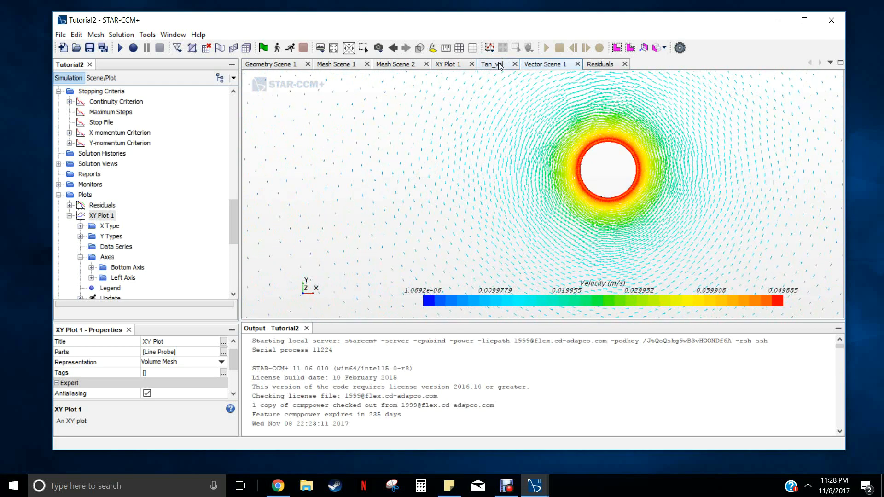
# Export the XY Plot 1 data to the Documents folder as a comma-delimited CSV file named TangentialVelcities.
pyautogui.click(497, 65)
pyautogui.click(445, 64)
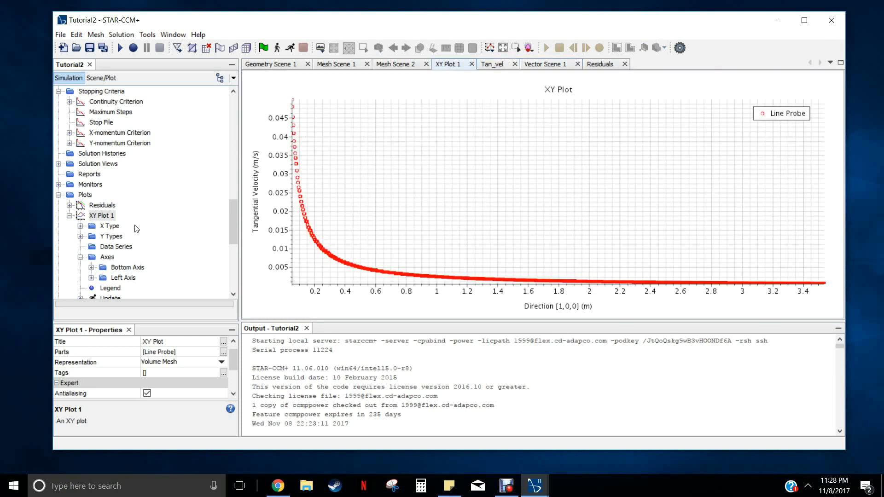
pyautogui.rightClick(103, 217)
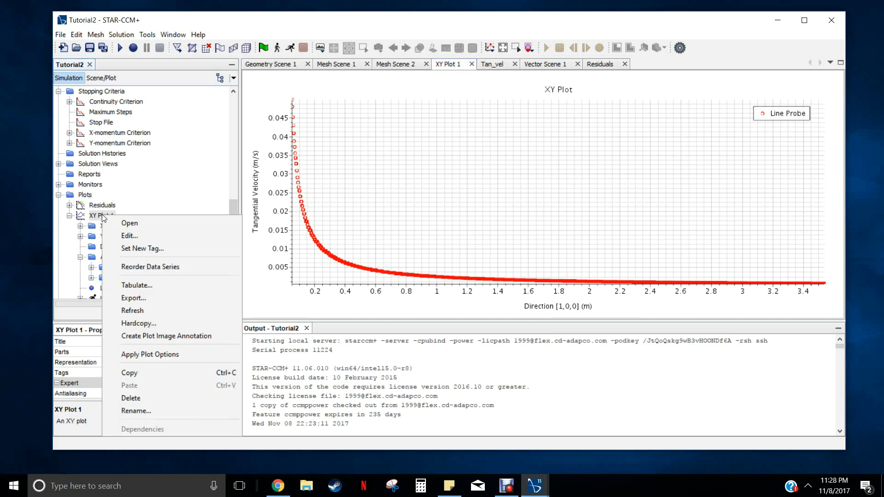
pyautogui.click(136, 298)
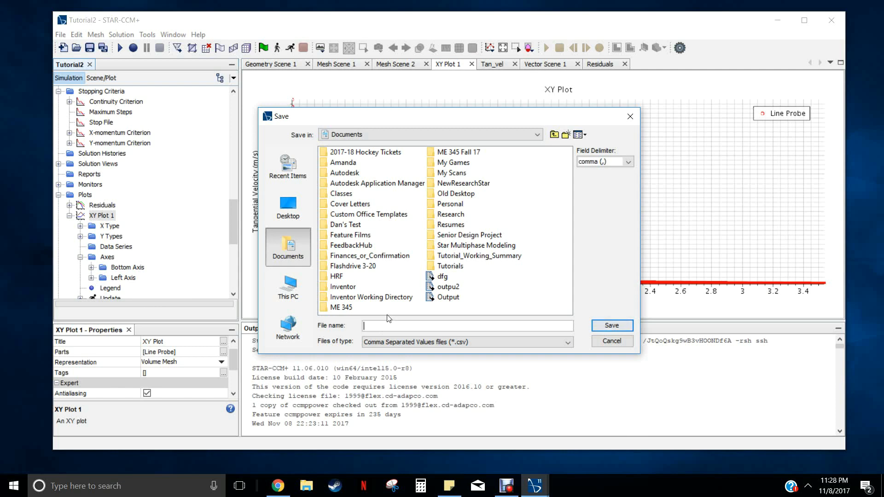
pyautogui.write('TangentialVelcityie')
pyautogui.press('Return')
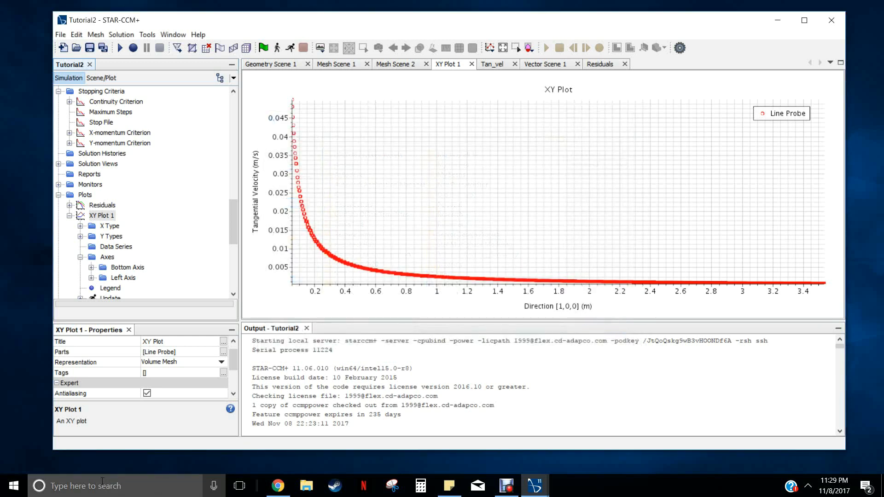
# Find the exported TangentialVelcities.csv through Windows search and open it in Excel.
pyautogui.click(103, 483)
pyautogui.write('tang')
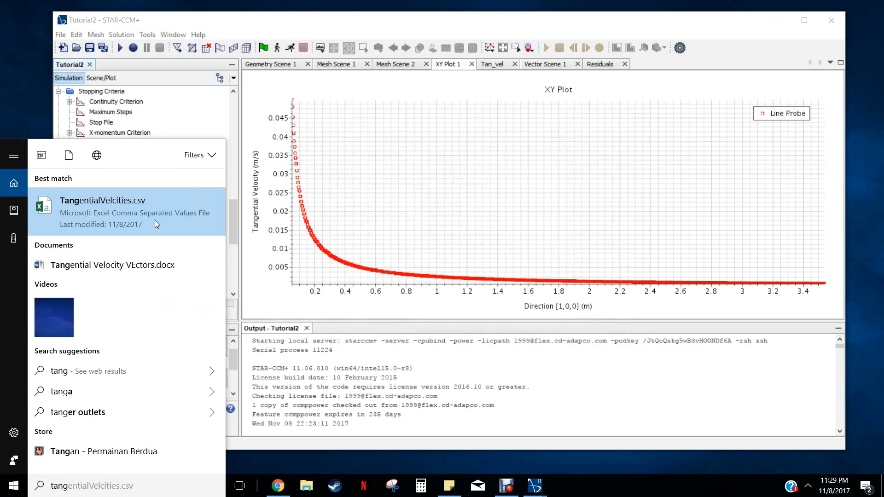
pyautogui.click(142, 214)
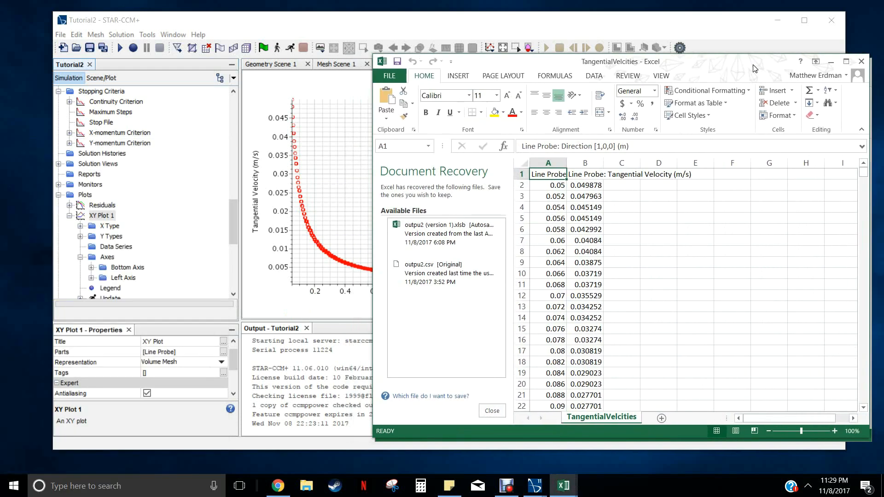
# Look through the exported line probe direction and tangential velocity columns from the first rows to the end.
pyautogui.scroll(-20, 574, 250)
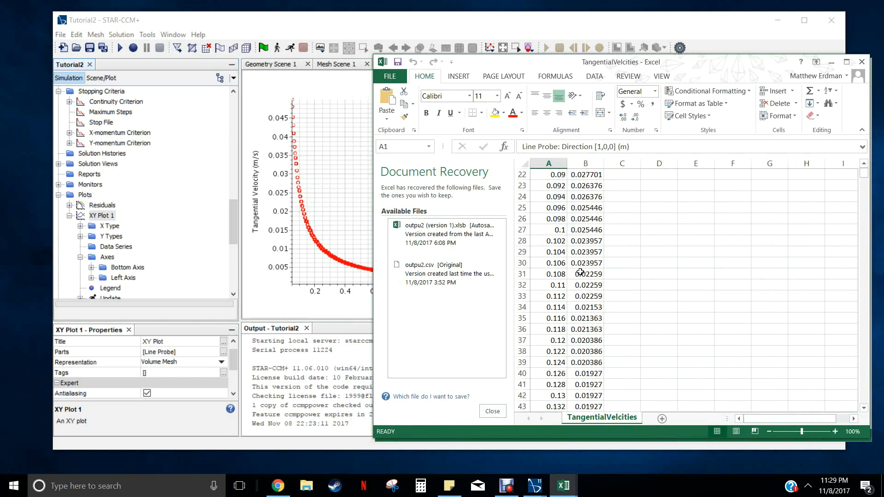
pyautogui.moveTo(864, 181); pyautogui.dragTo(869, 424)
pyautogui.moveTo(857, 342); pyautogui.dragTo(863, 171)
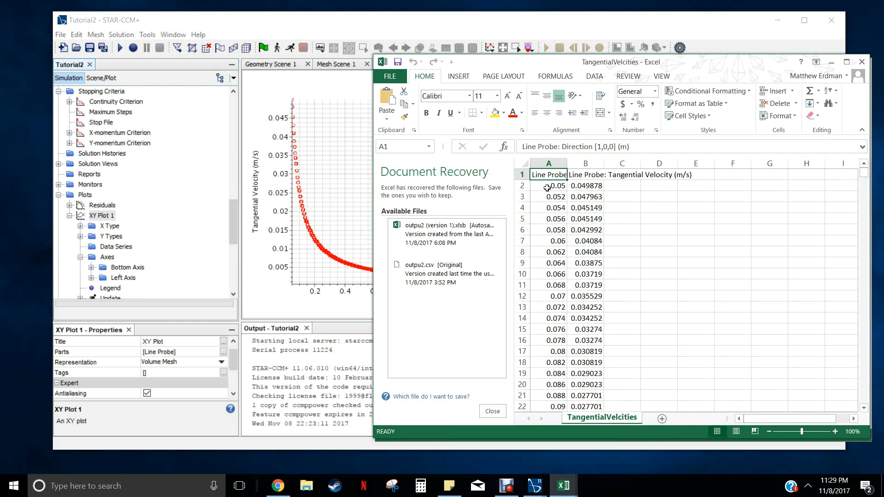
pyautogui.moveTo(541, 186); pyautogui.dragTo(584, 385)
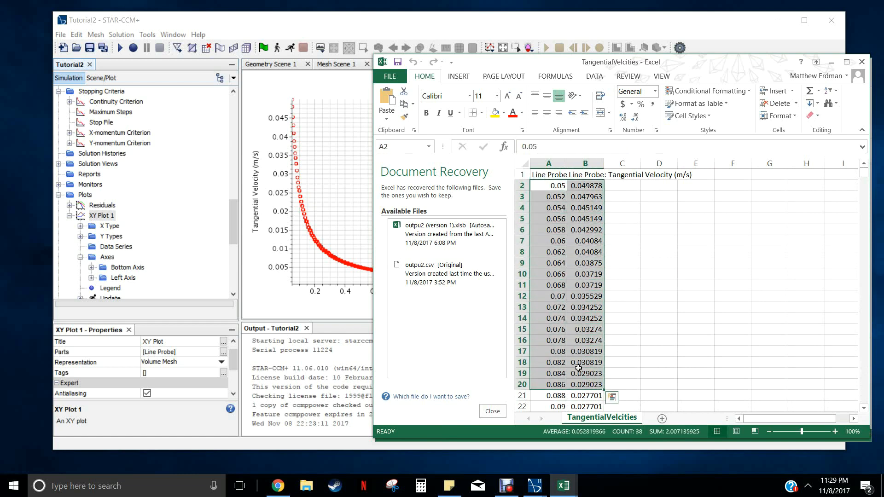
pyautogui.click(569, 228)
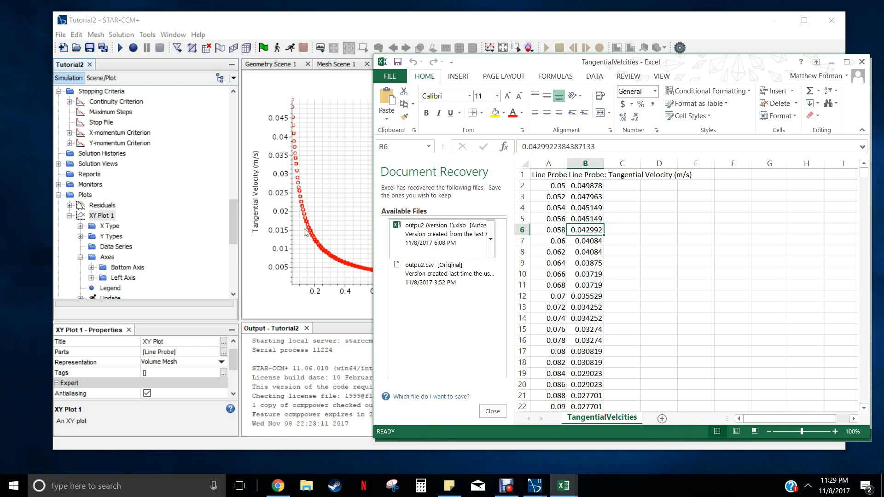
# Switch to STAR-CCM+ and check the Line Probe's resolution under Derived Parts.
pyautogui.click(159, 187)
pyautogui.scroll(4, 148, 192)
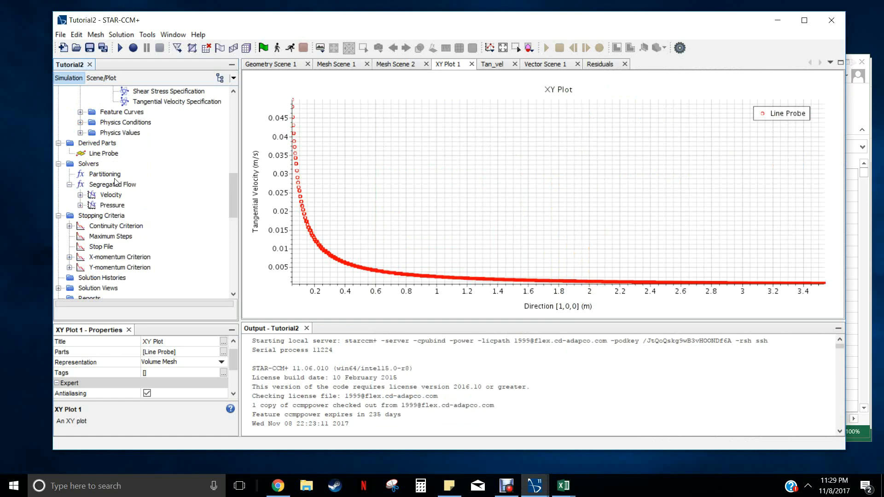
pyautogui.click(105, 154)
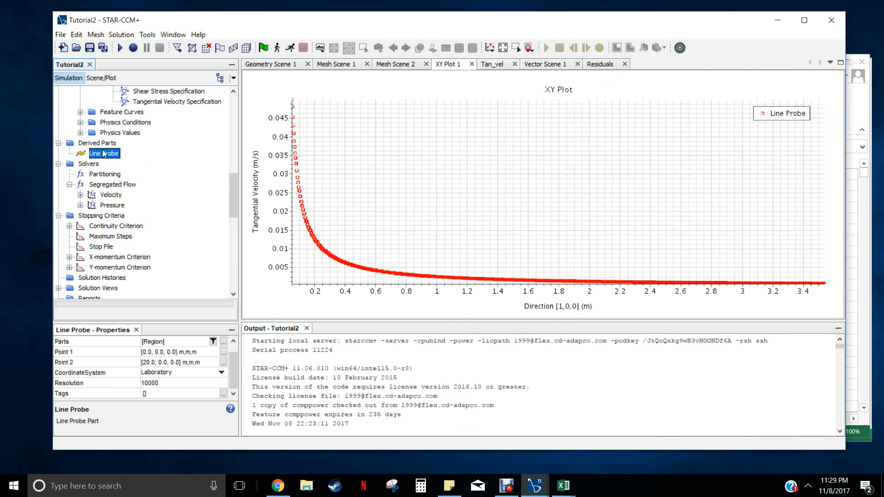
pyautogui.click(158, 384)
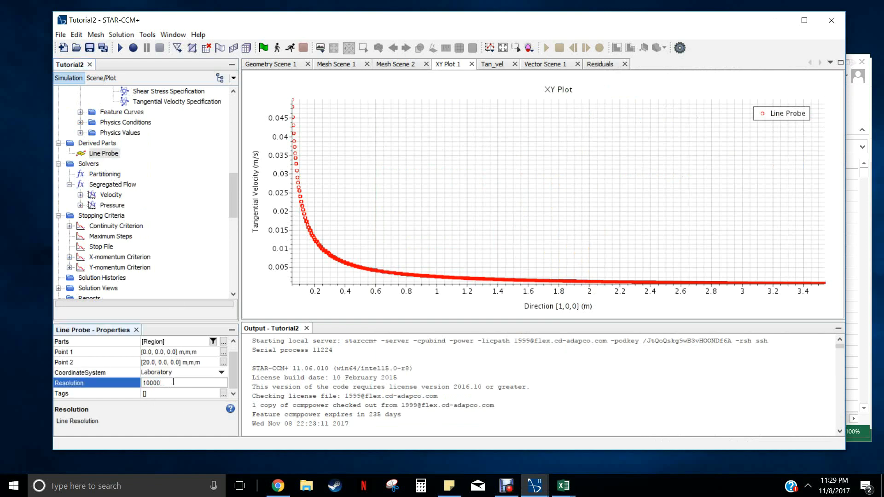
# Switch back to the TangentialVelcities workbook in Excel and inspect the probe data down to the last rows.
pyautogui.click(563, 485)
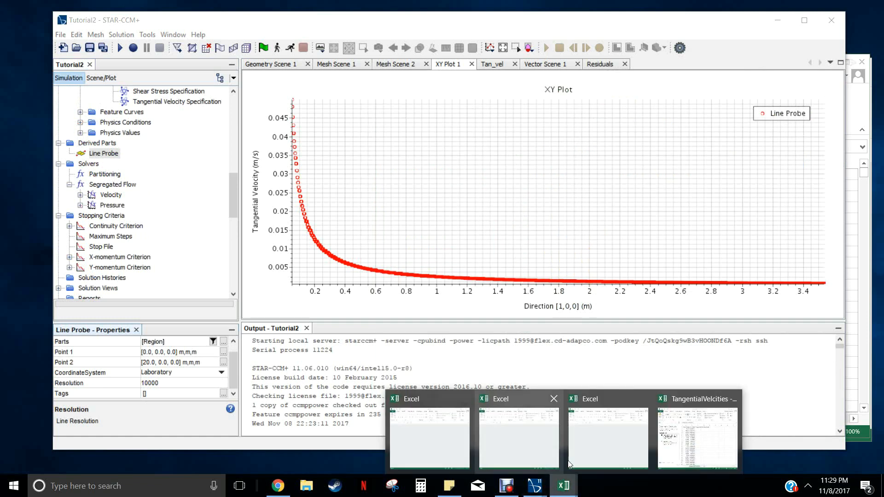
pyautogui.click(672, 428)
pyautogui.moveTo(863, 174); pyautogui.dragTo(835, 137)
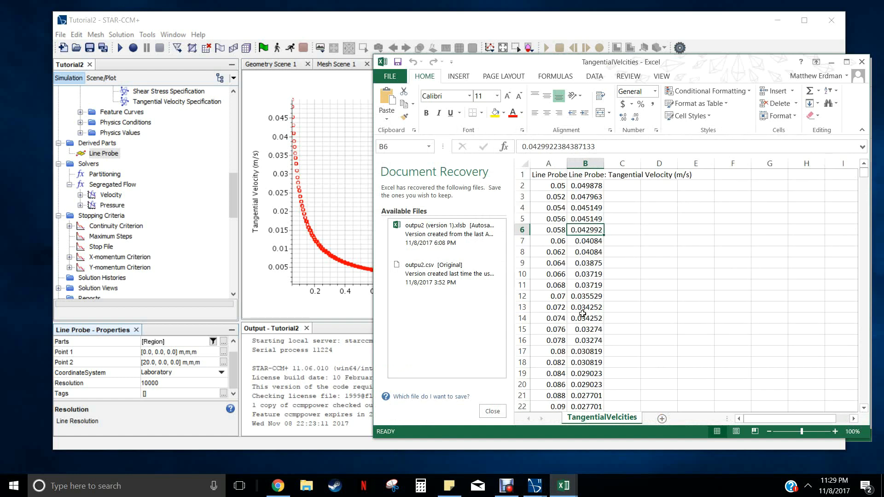
pyautogui.scroll(-20, 586, 337)
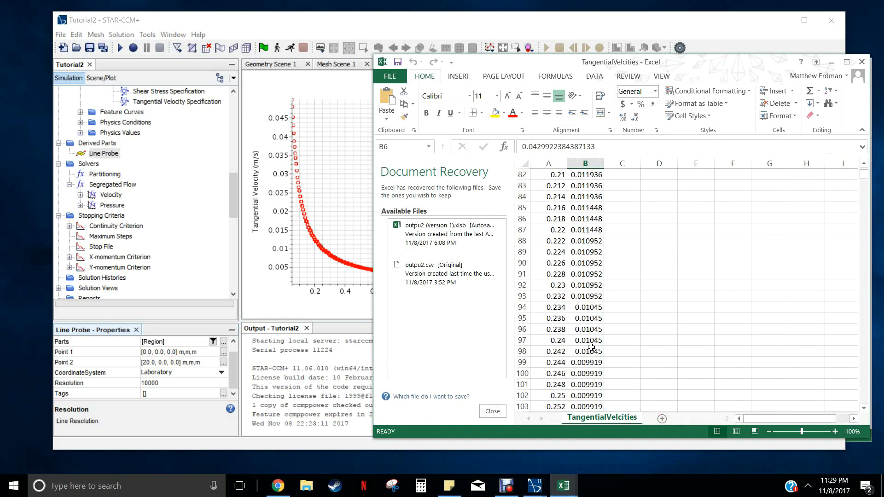
pyautogui.scroll(-20, 597, 357)
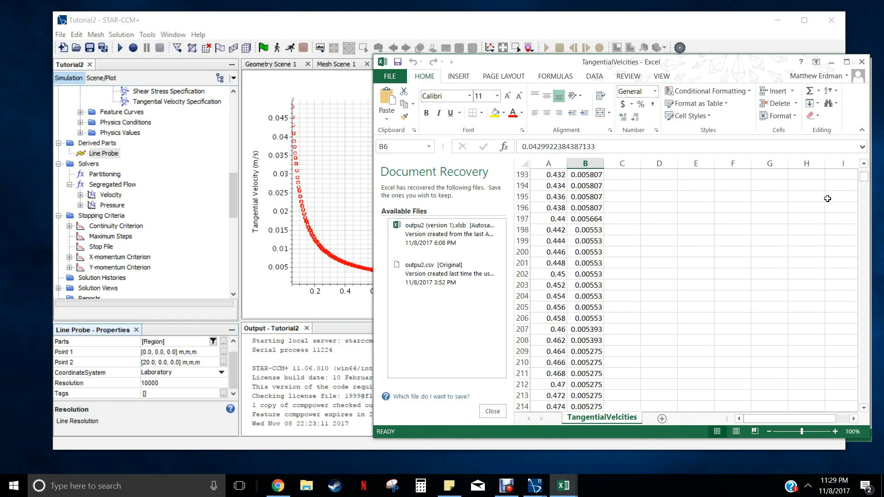
pyautogui.moveTo(864, 183); pyautogui.dragTo(863, 398)
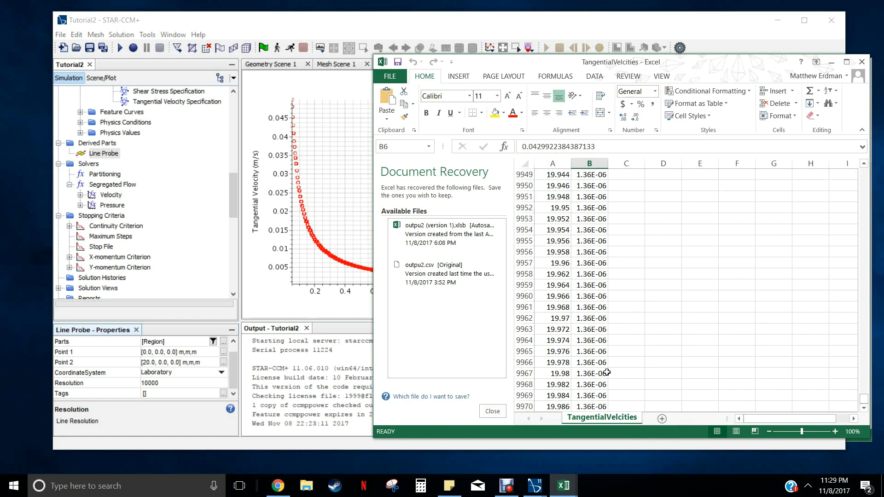
pyautogui.scroll(20, 644, 198)
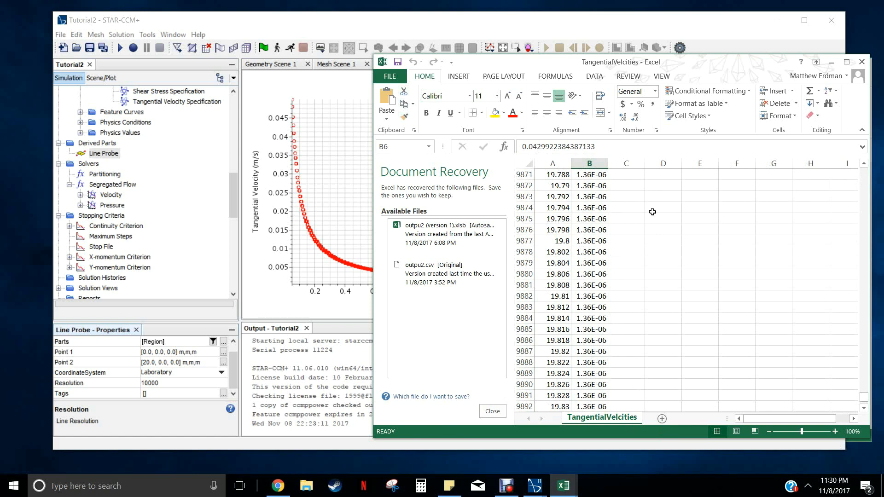
pyautogui.click(652, 211)
pyautogui.click(643, 217)
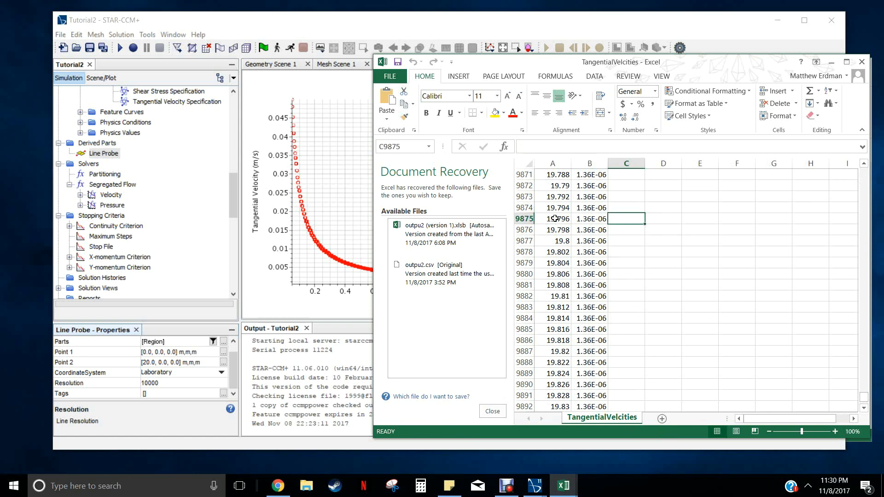
# Minimize the Excel workbook and save the Tutorial2 simulation in STAR-CCM+.
pyautogui.moveTo(701, 63); pyautogui.dragTo(621, 55)
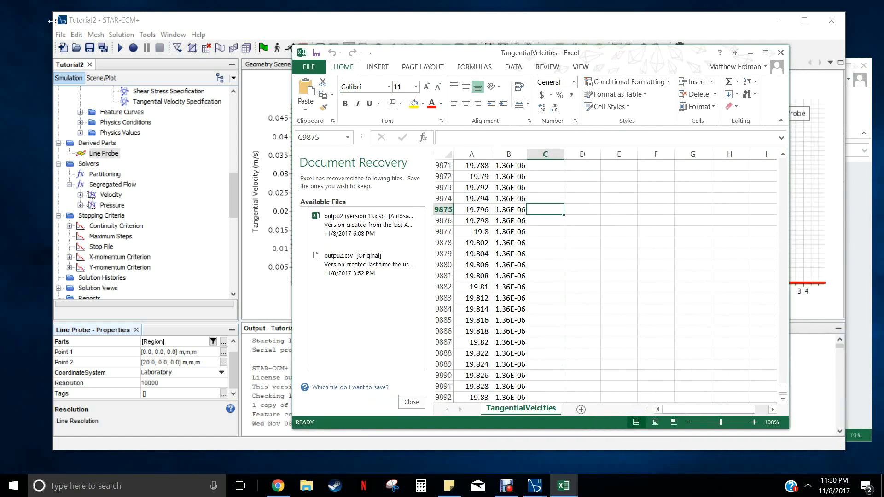
pyautogui.click(750, 54)
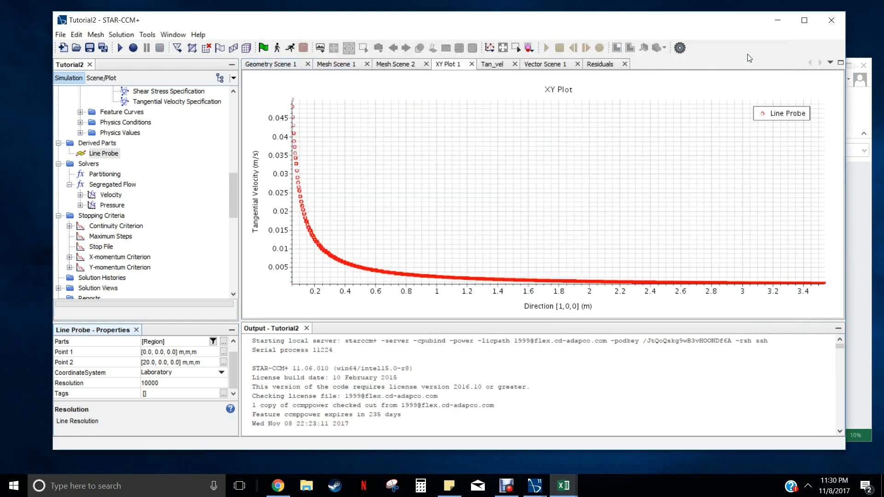
pyautogui.click(90, 48)
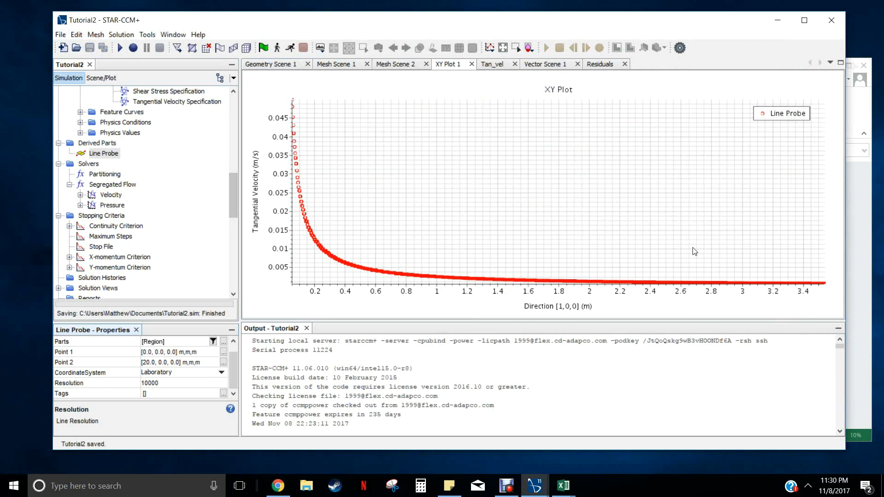